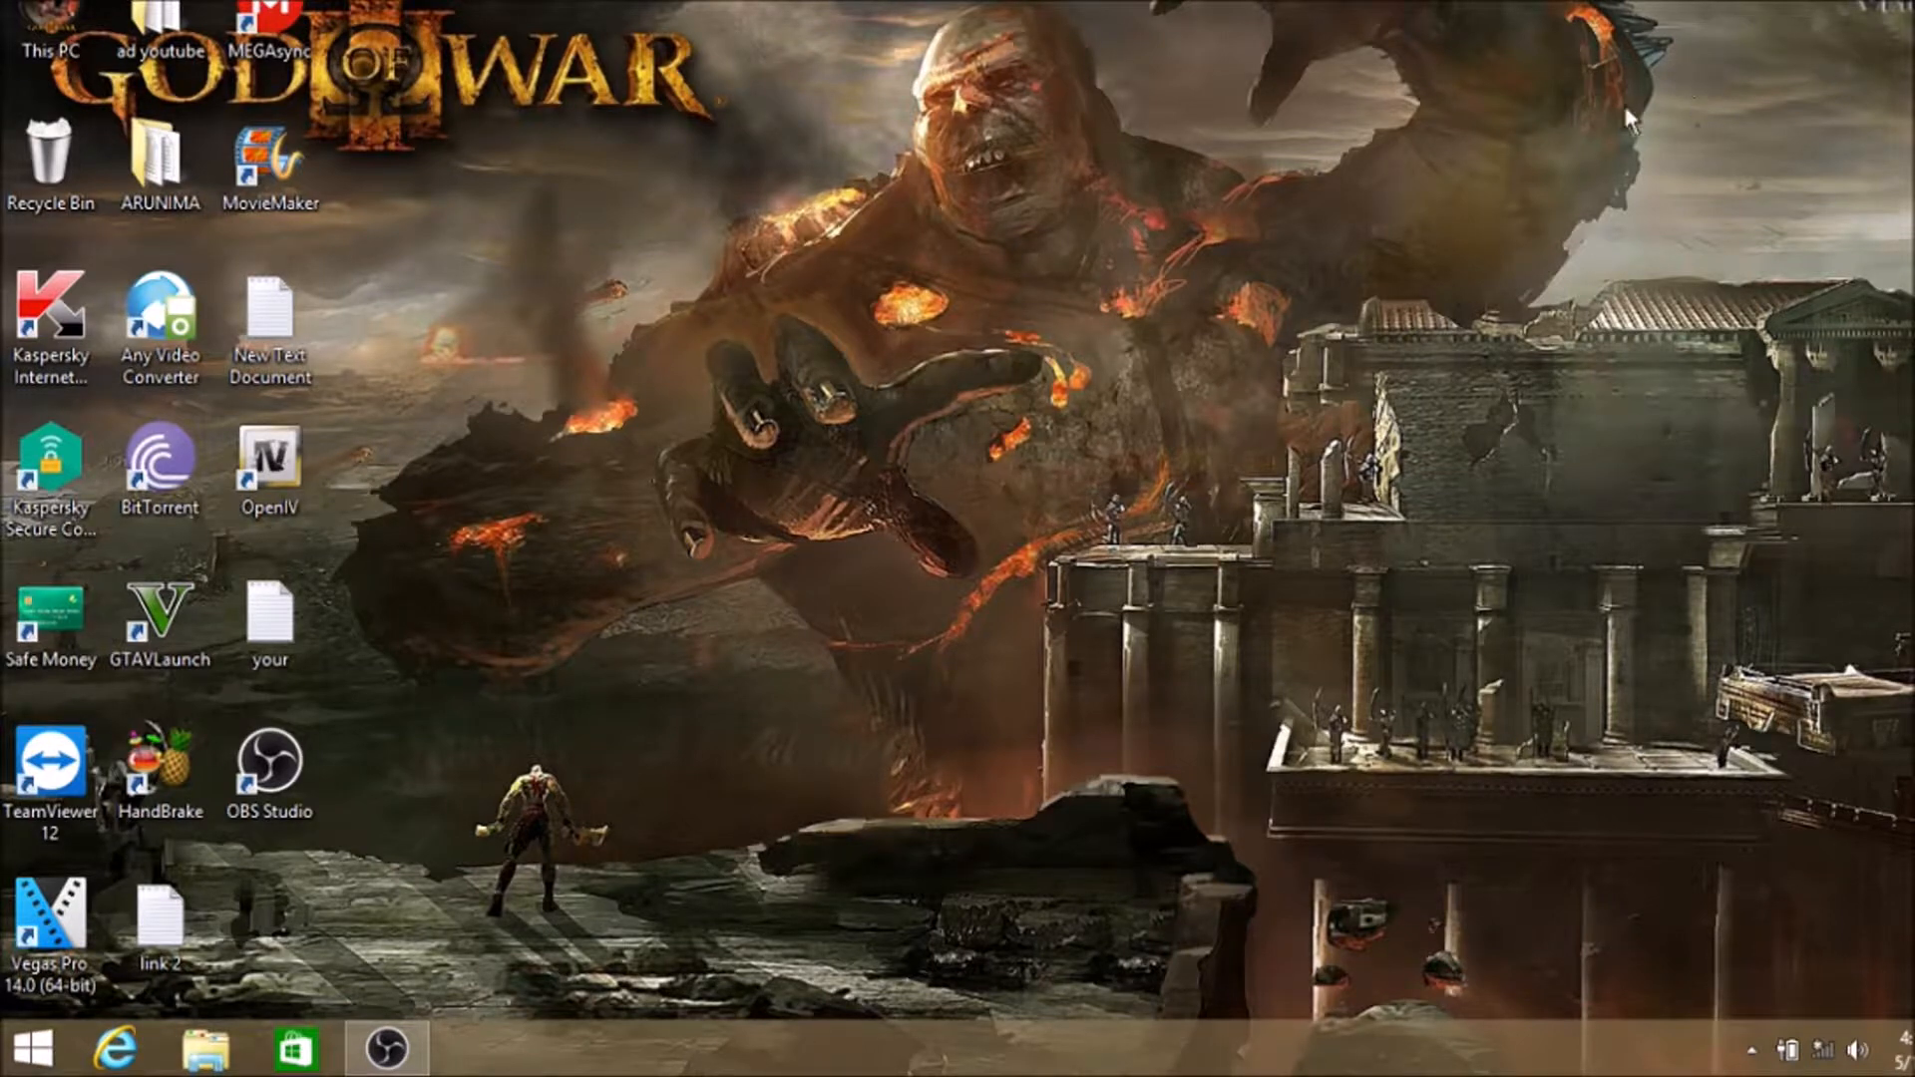
right_click(914, 118)
mouse_move(932, 178)
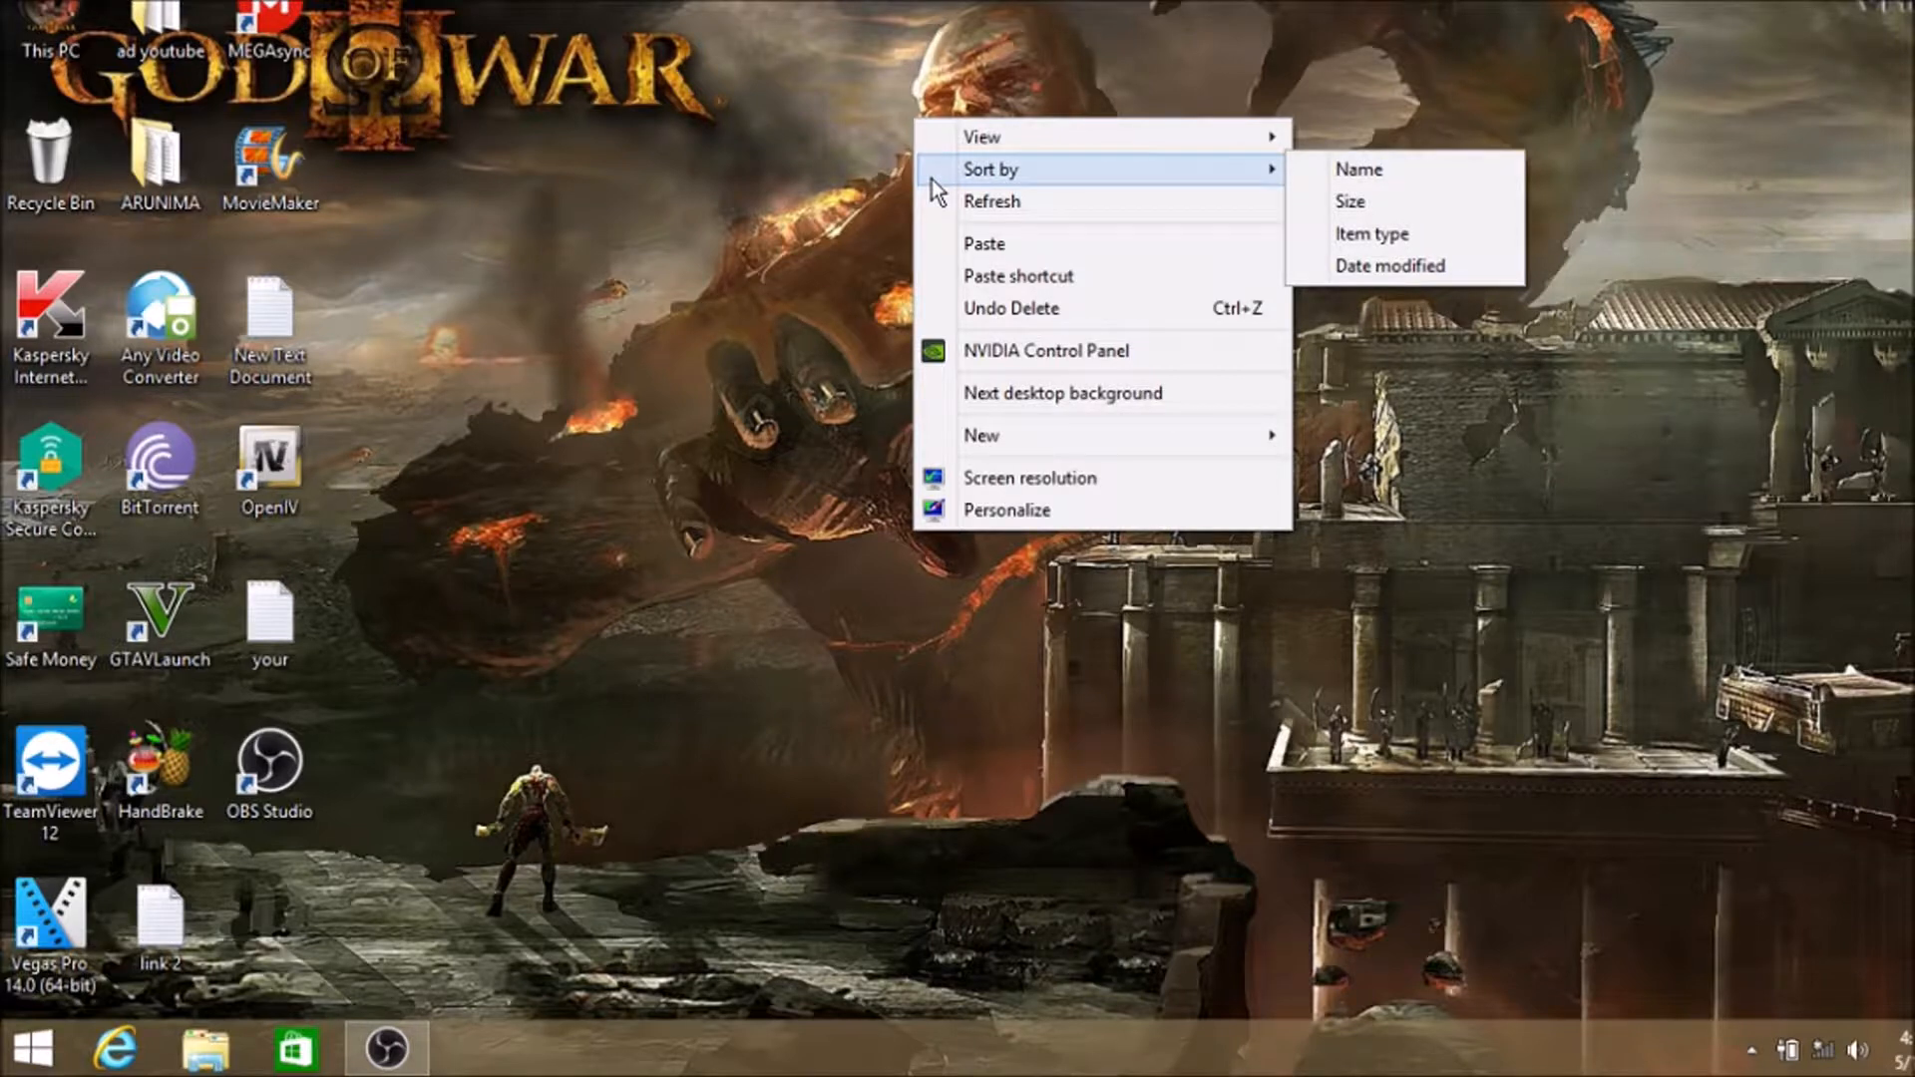
click(952, 202)
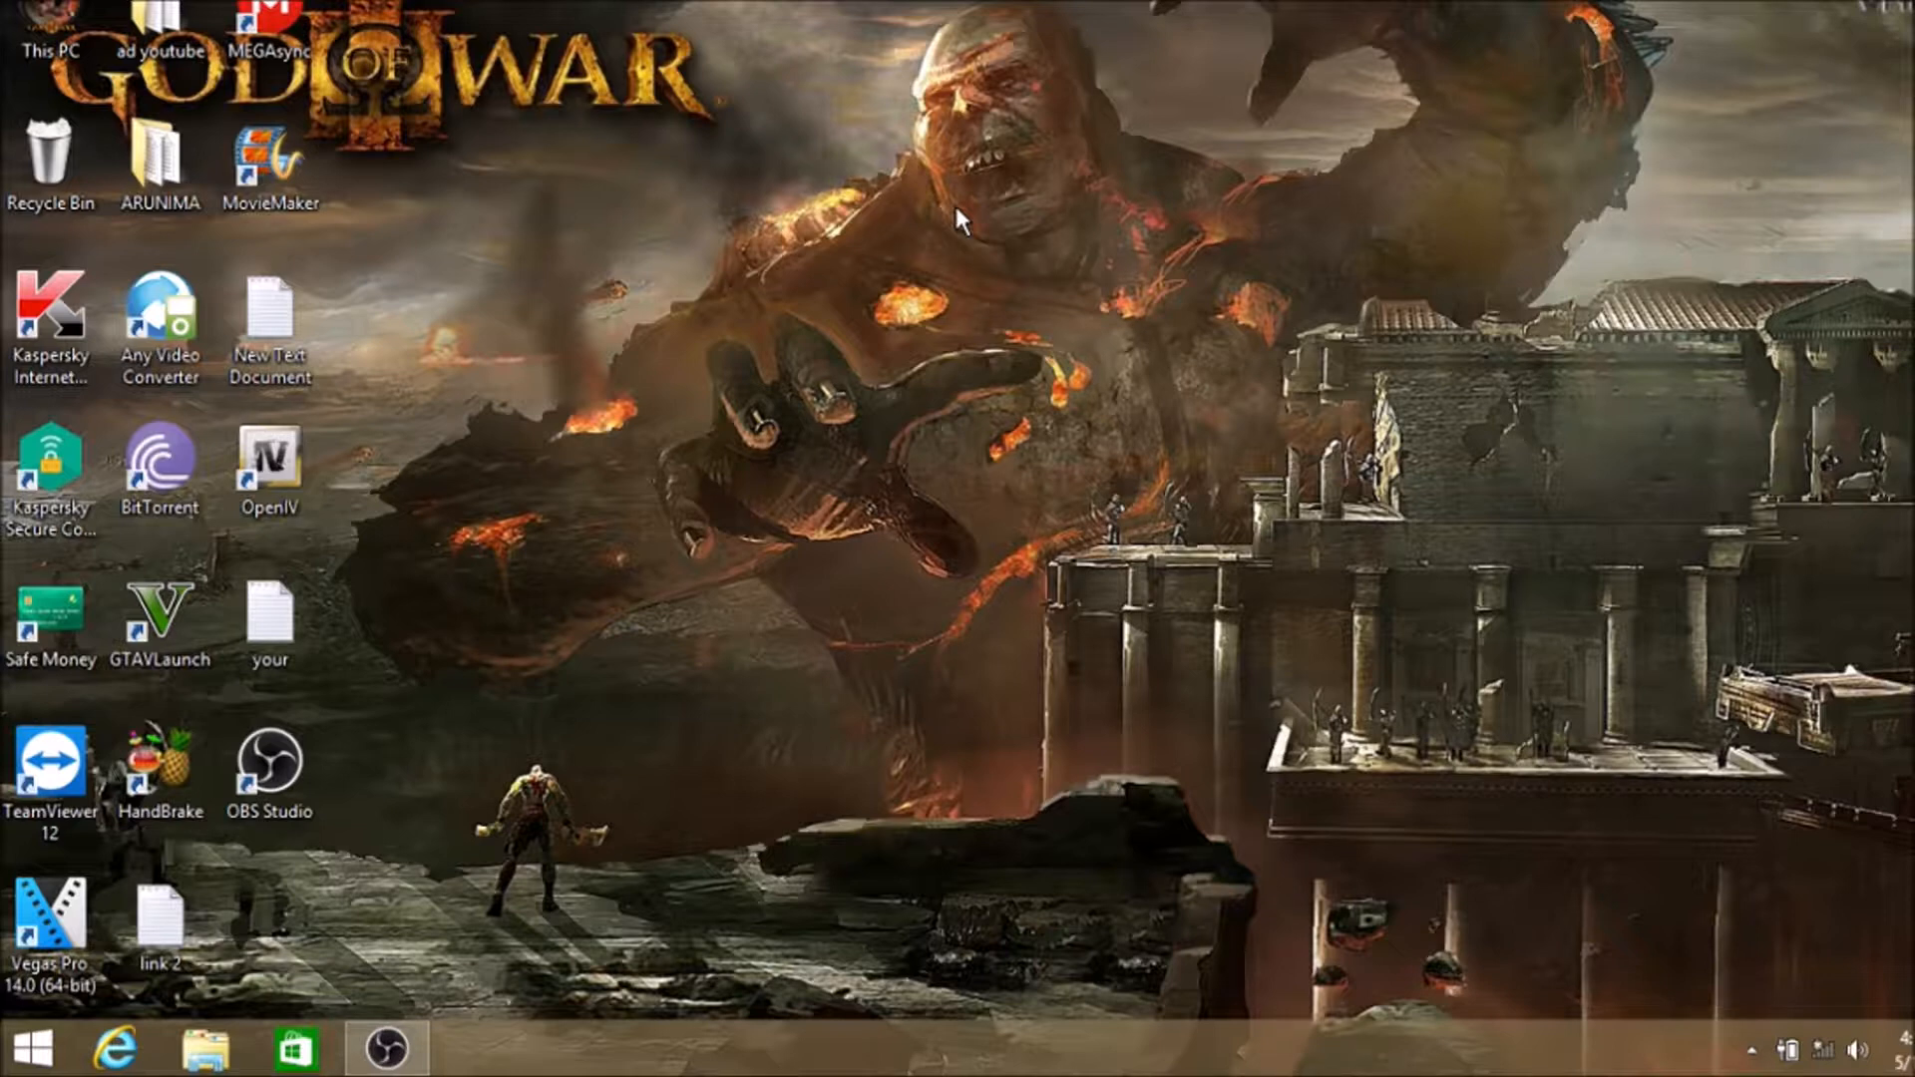
right_click(953, 201)
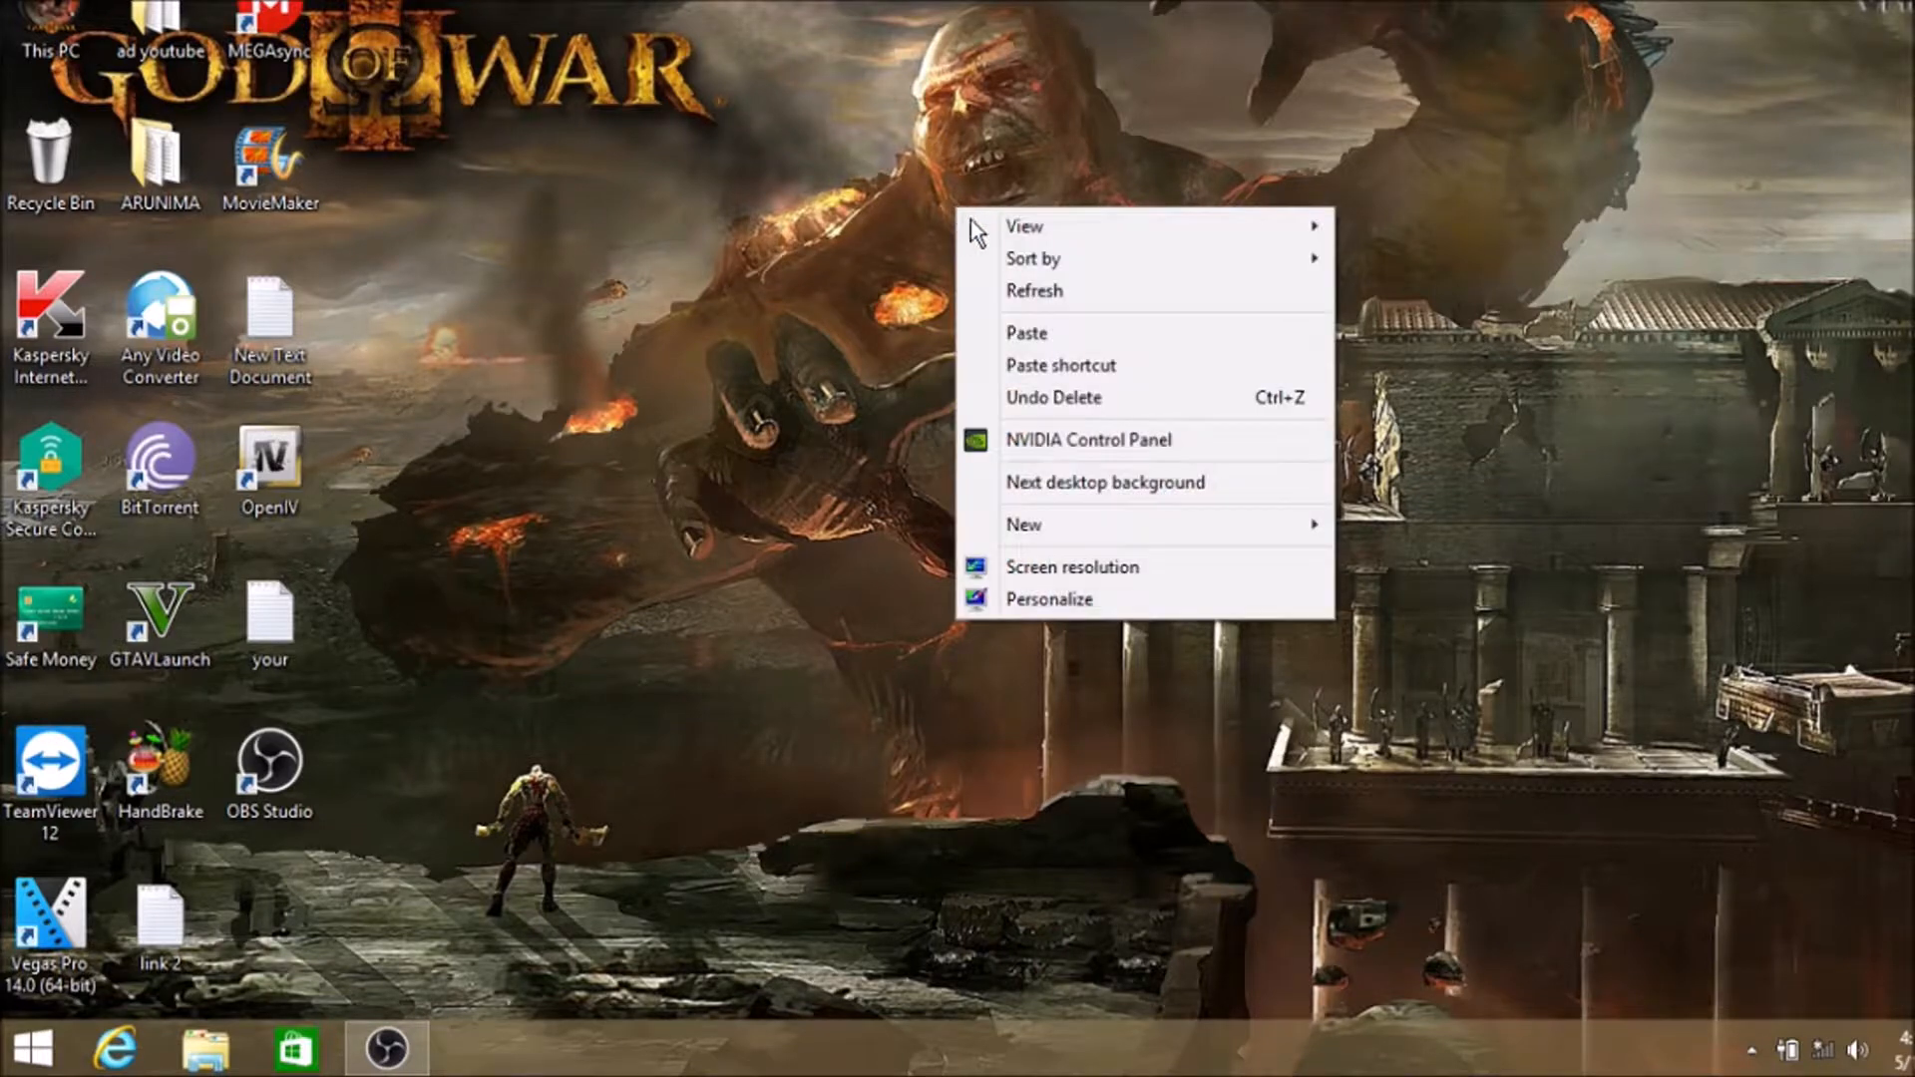
click(1039, 291)
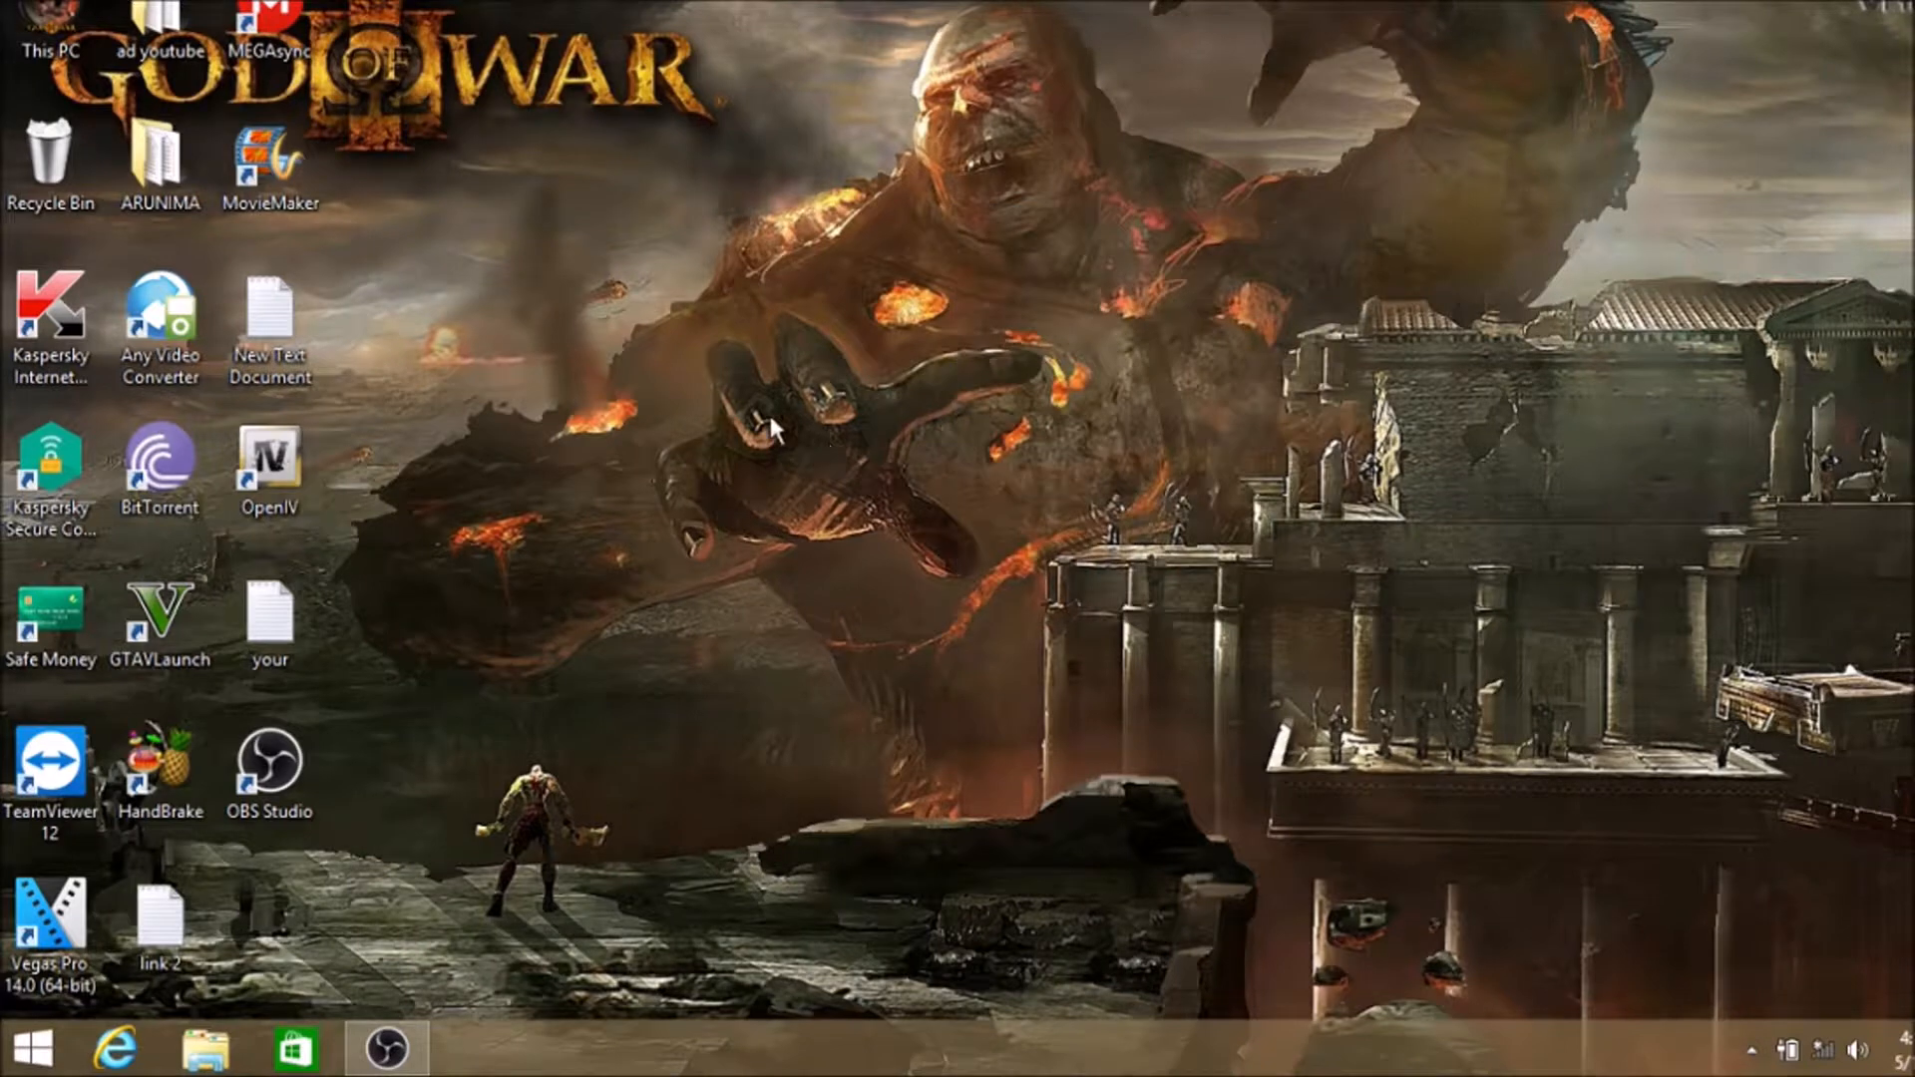
Open Computer Management for this PC, load Disk Management, and minimize the window
right_click(38, 40)
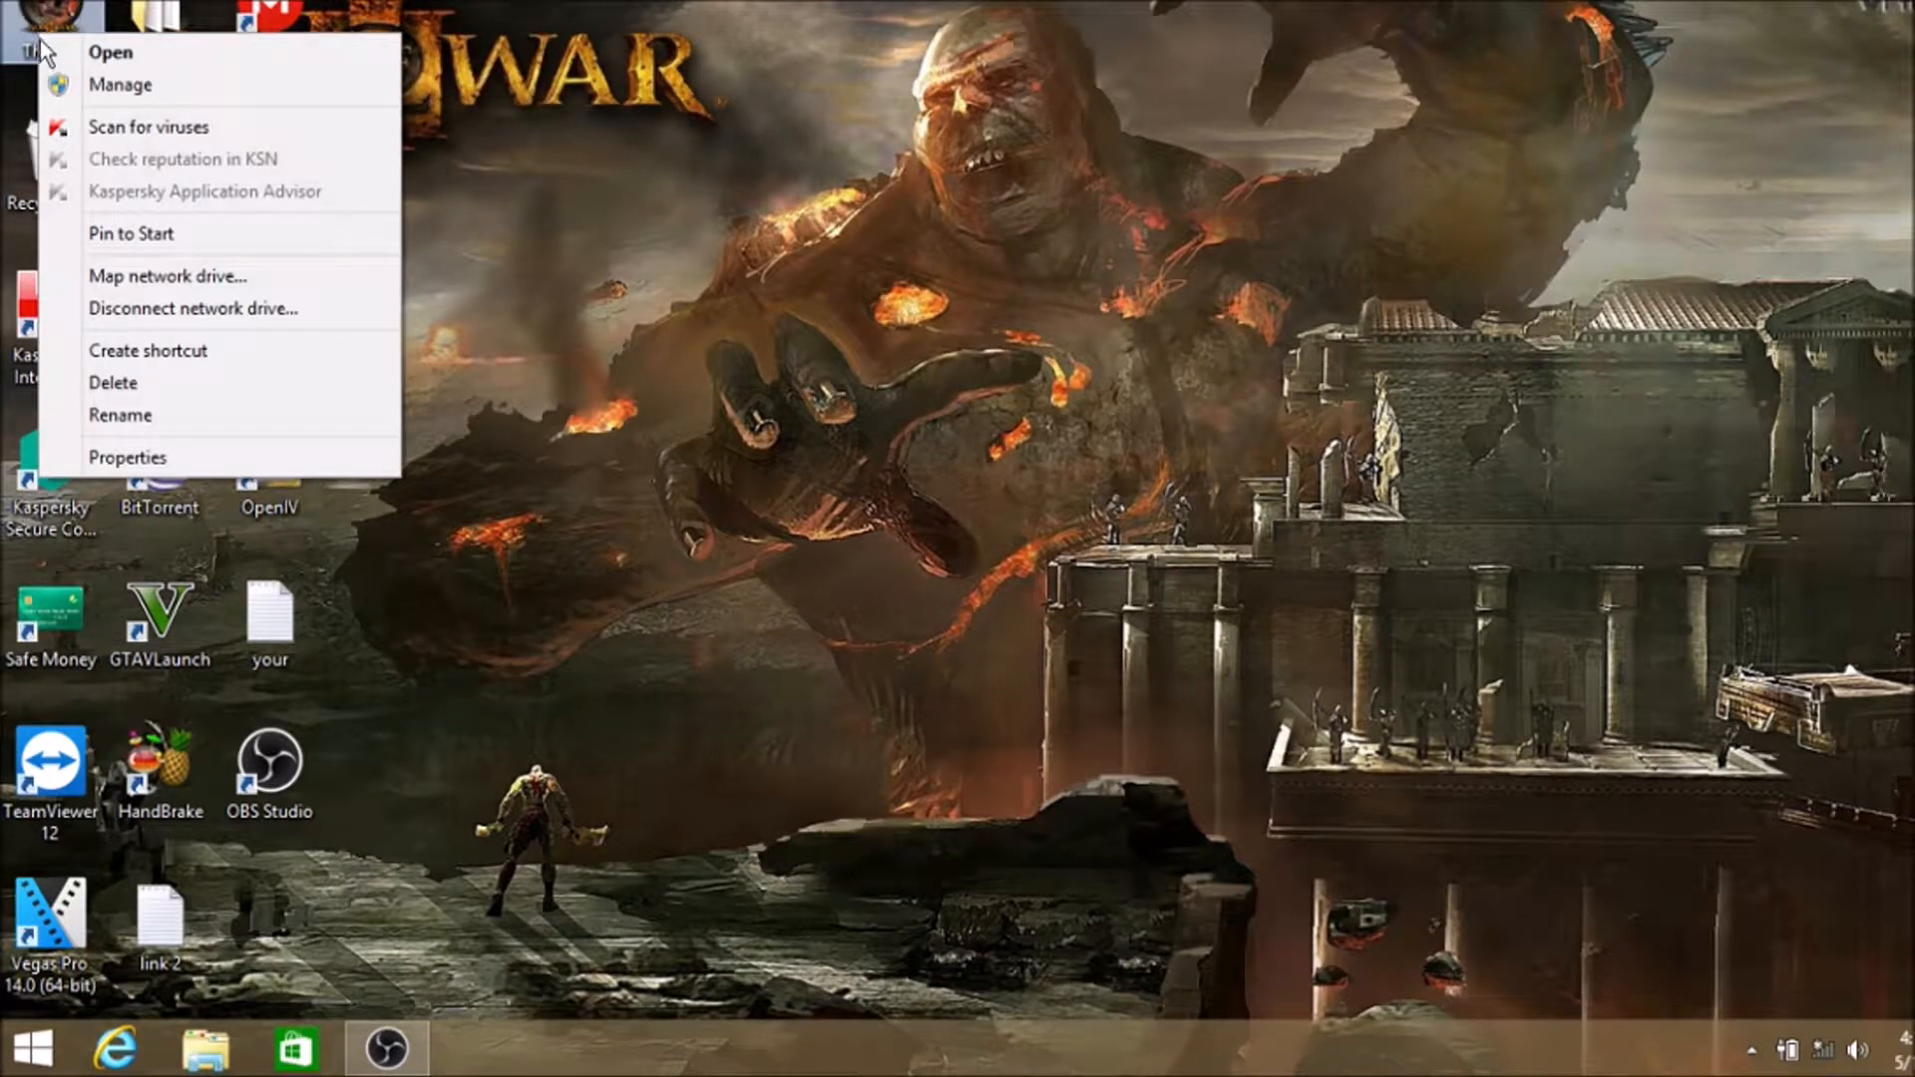
click(184, 92)
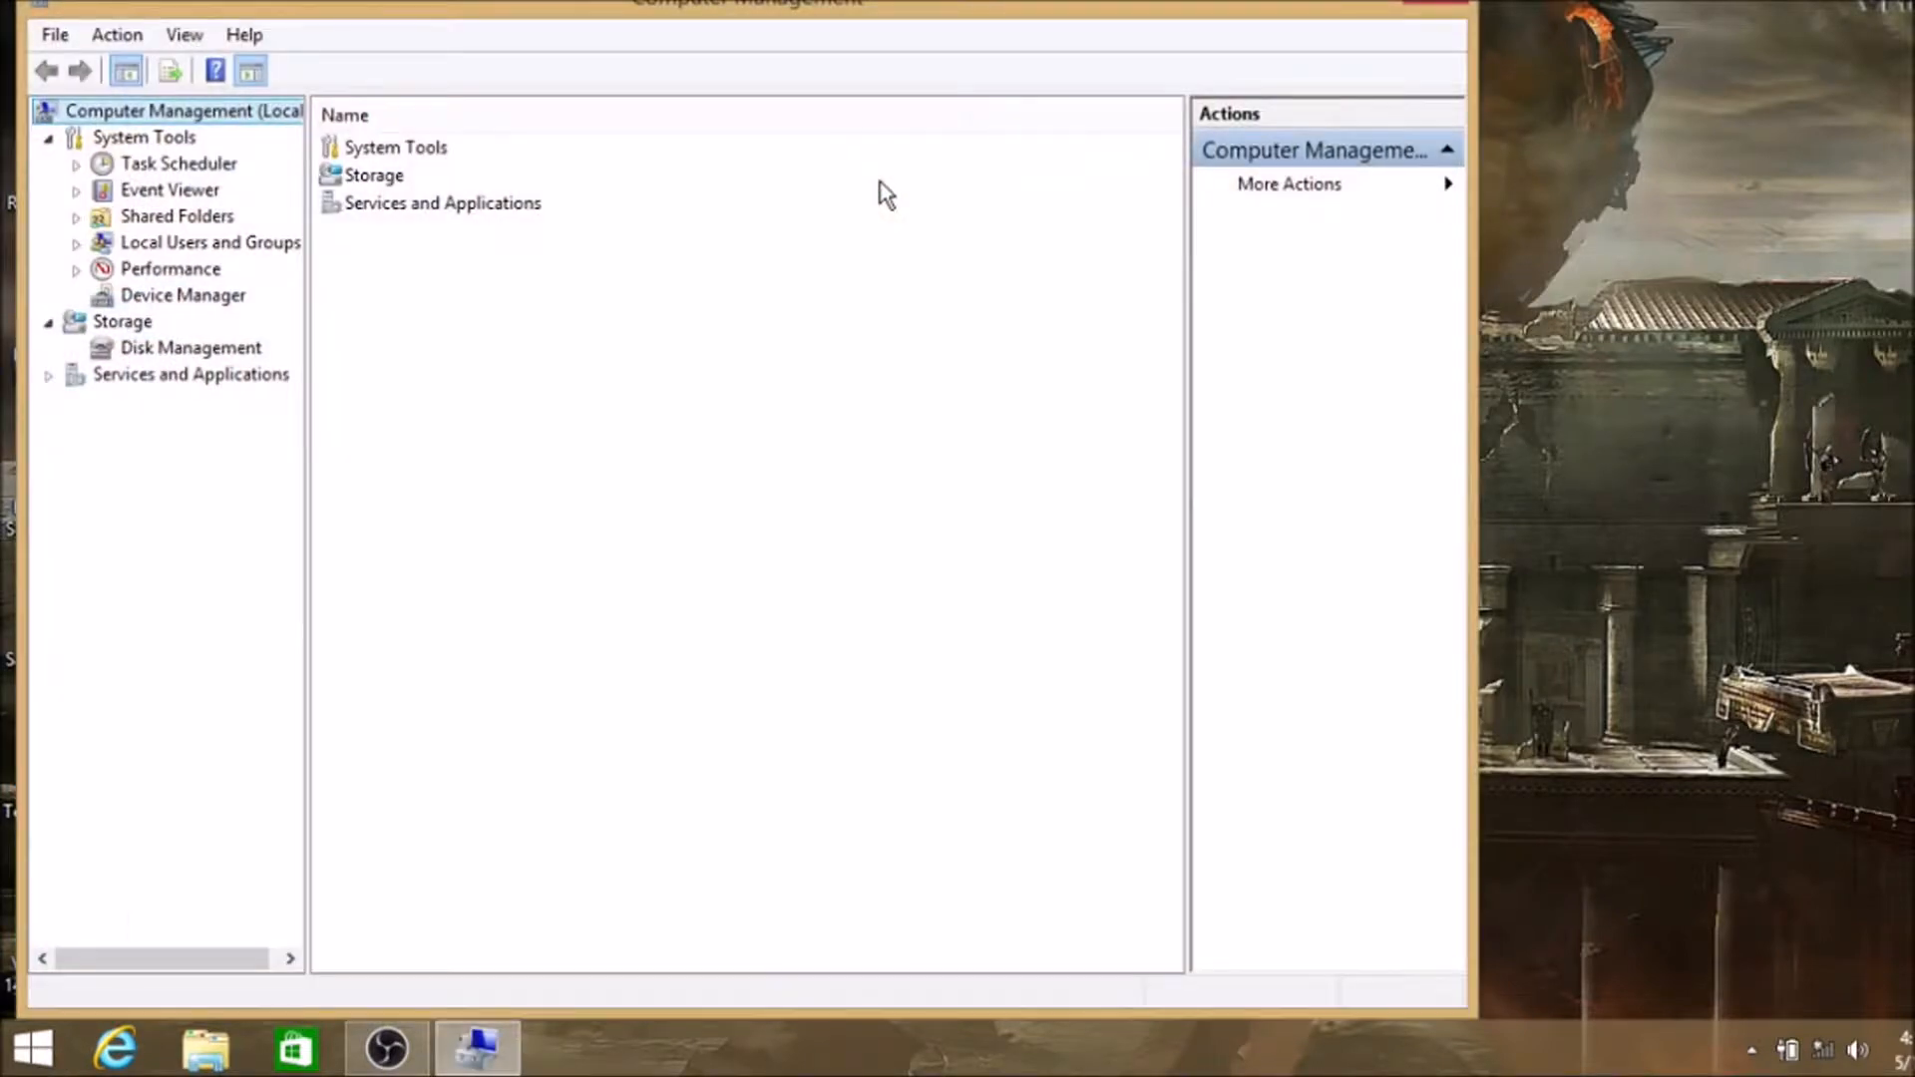
drag(594, 6, 810, 6)
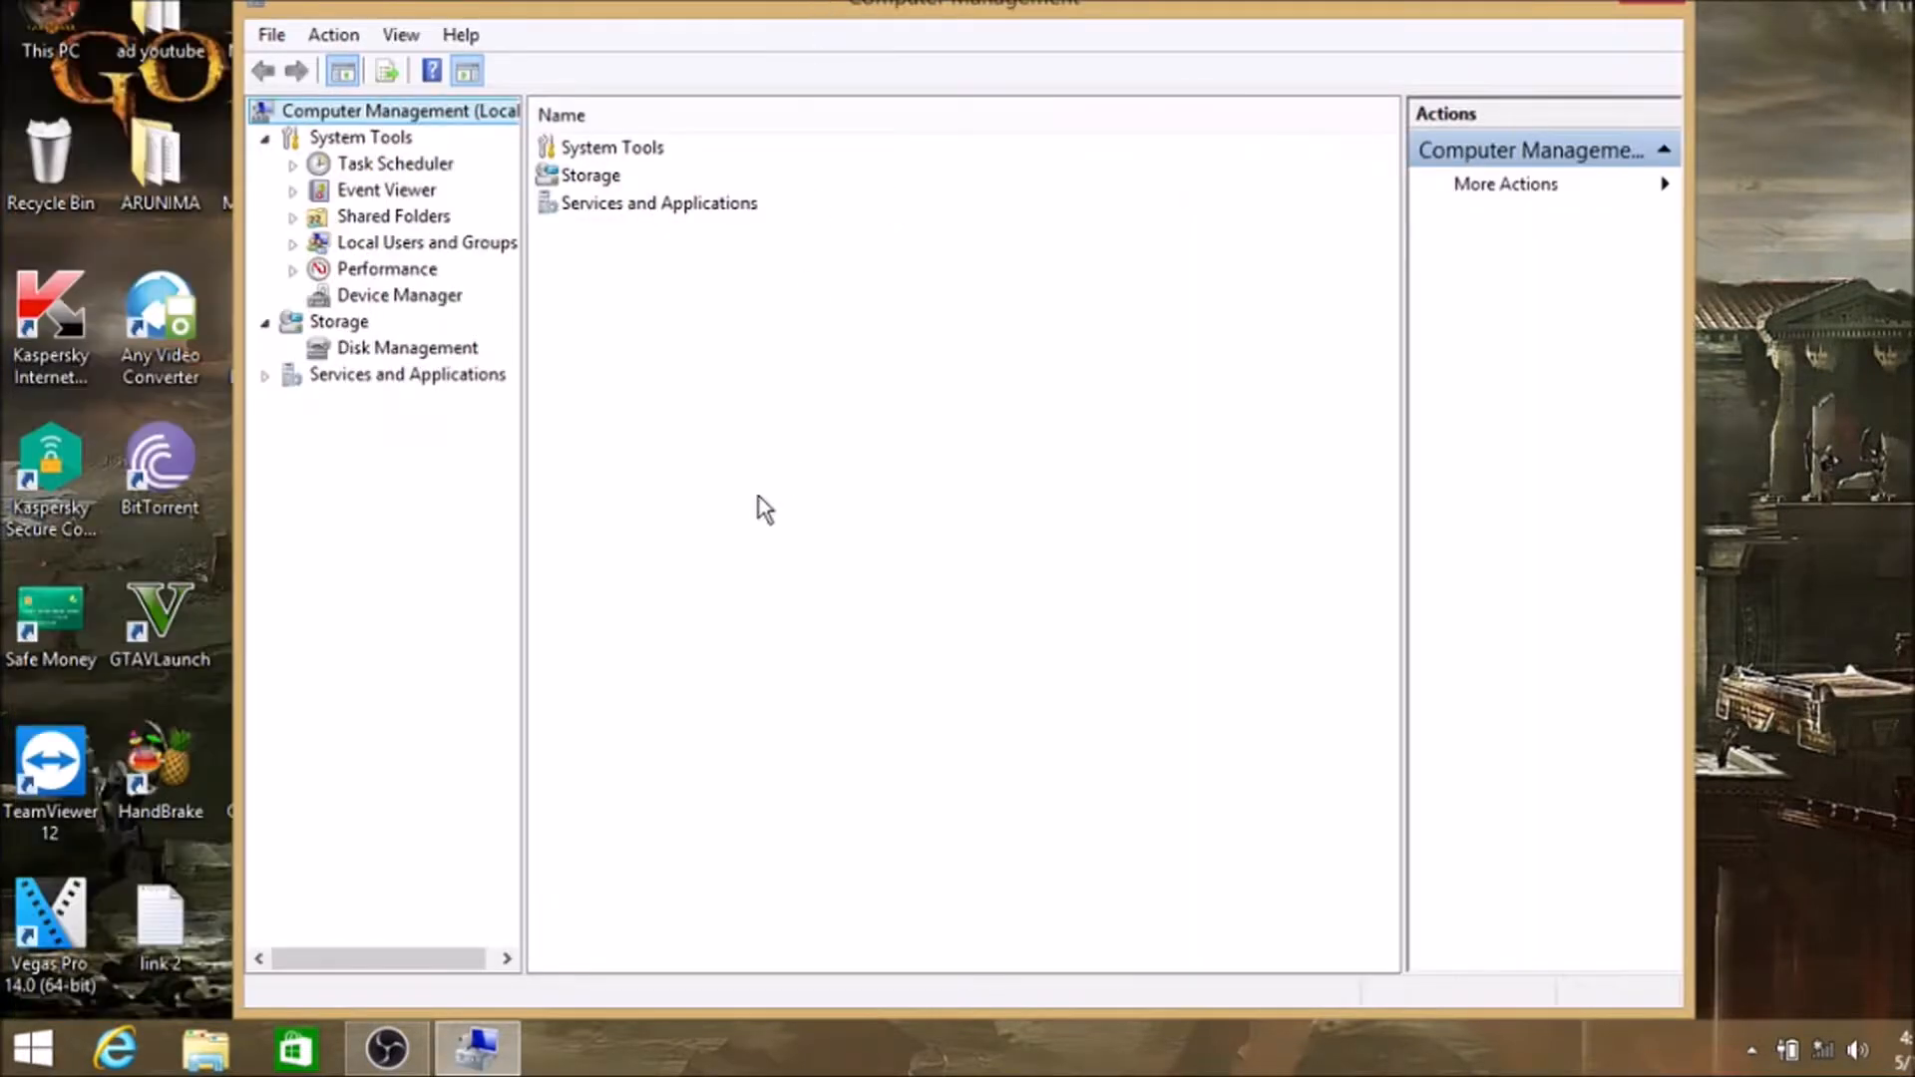
click(392, 354)
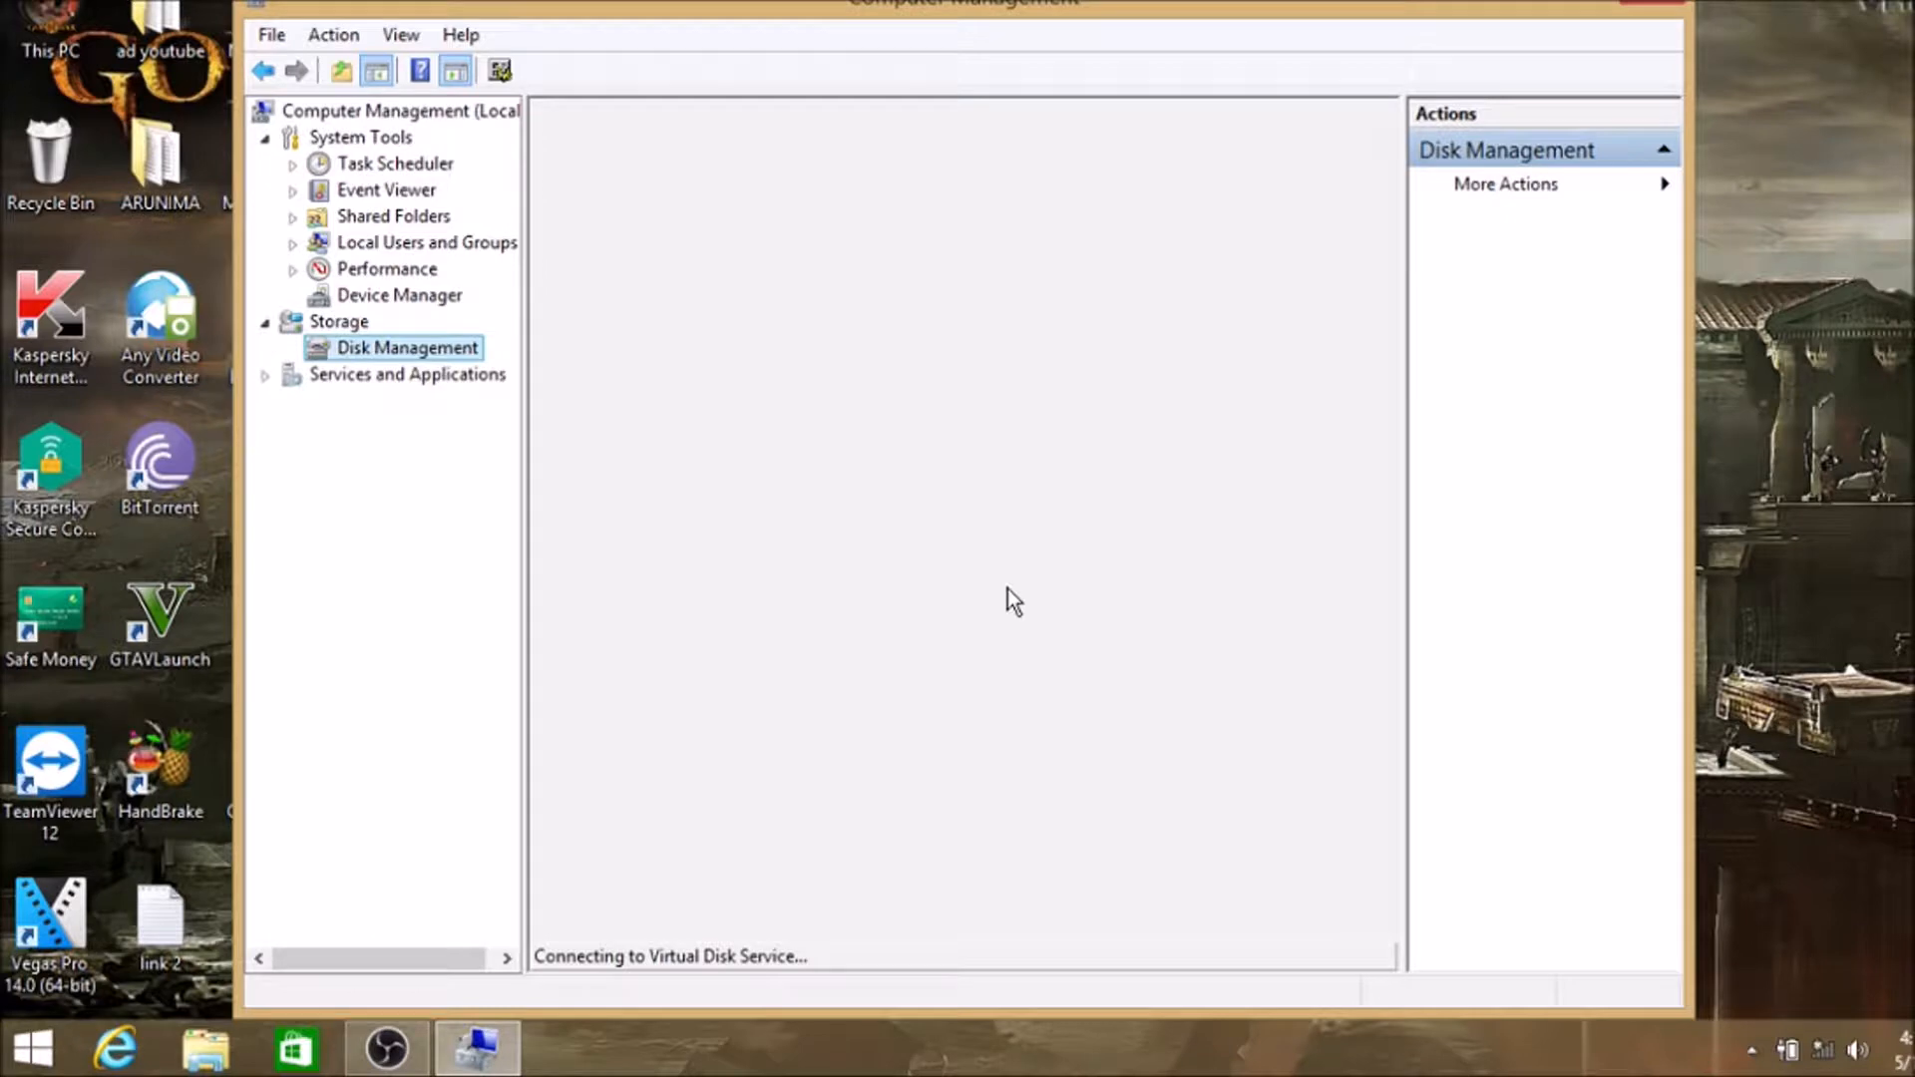
click(1552, 9)
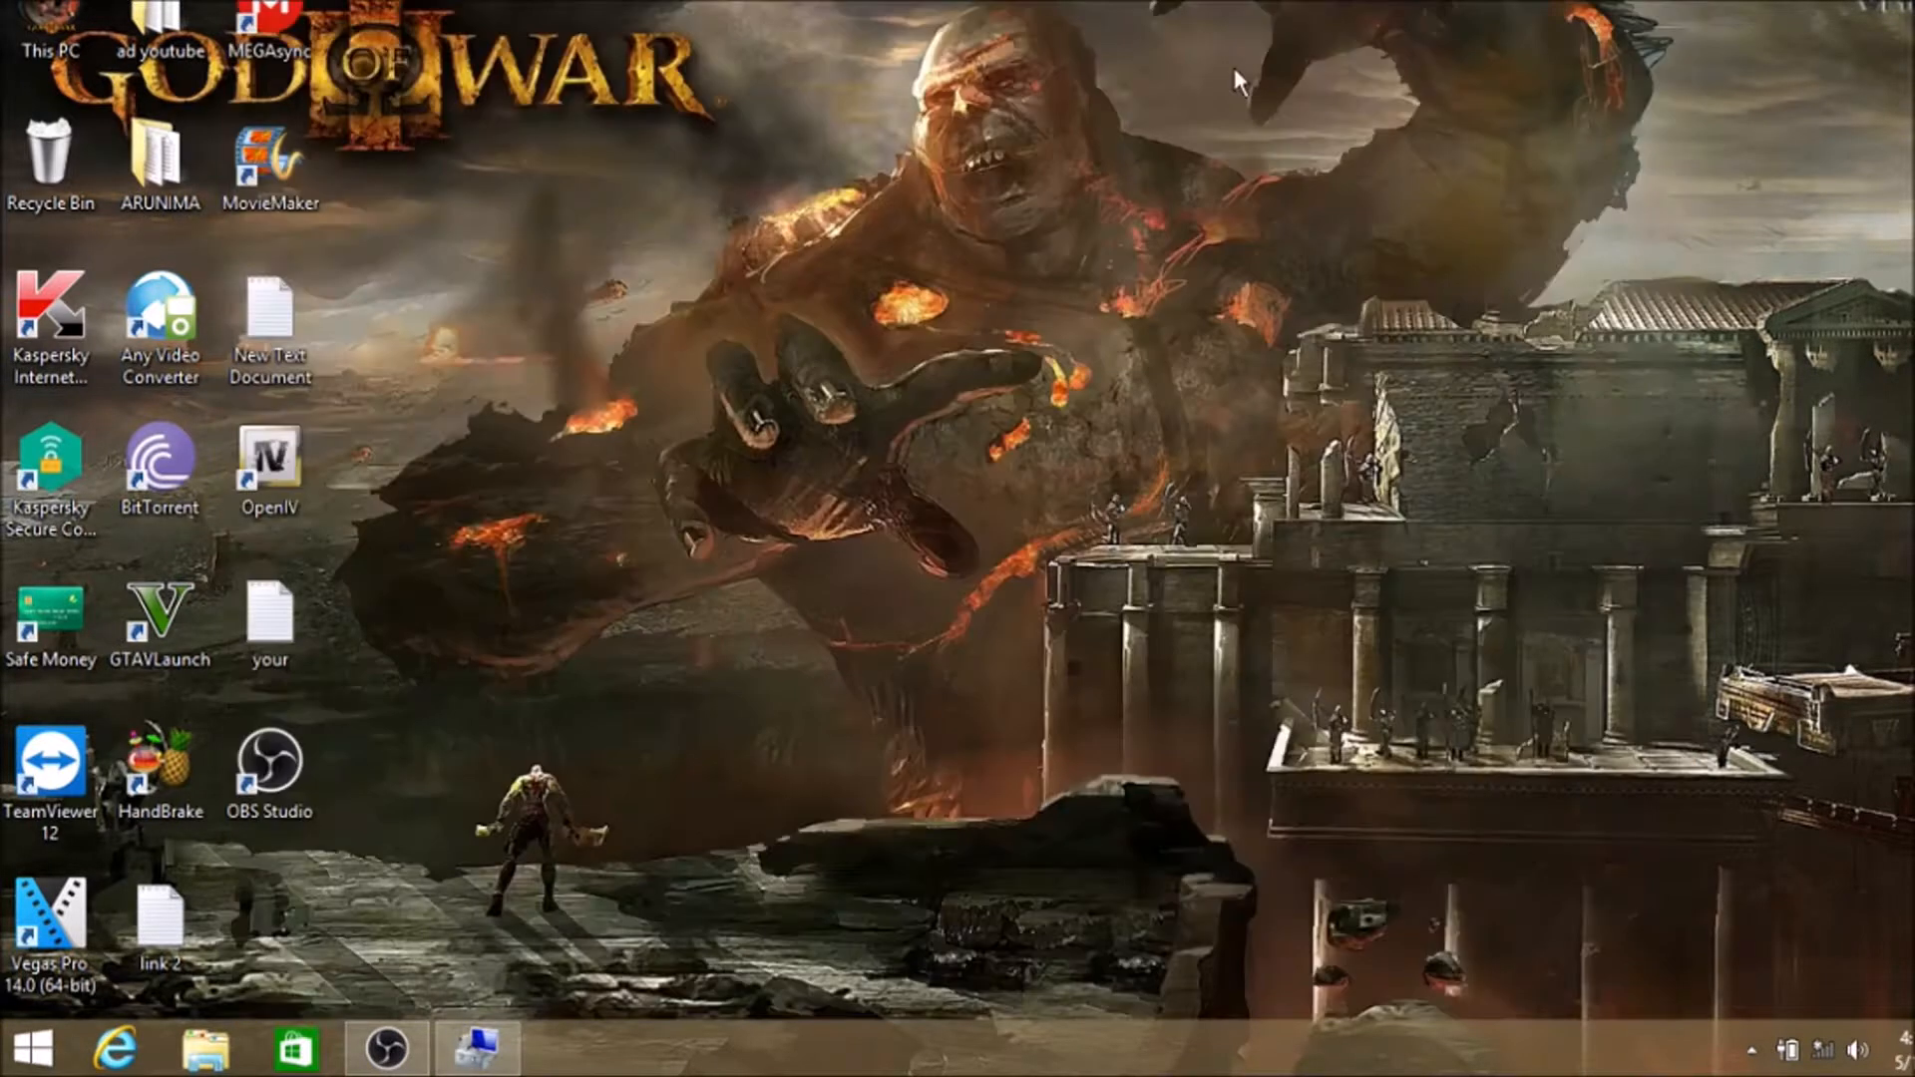
Open This PC to examine its drives and their free space, and return to the desktop
double_click(44, 32)
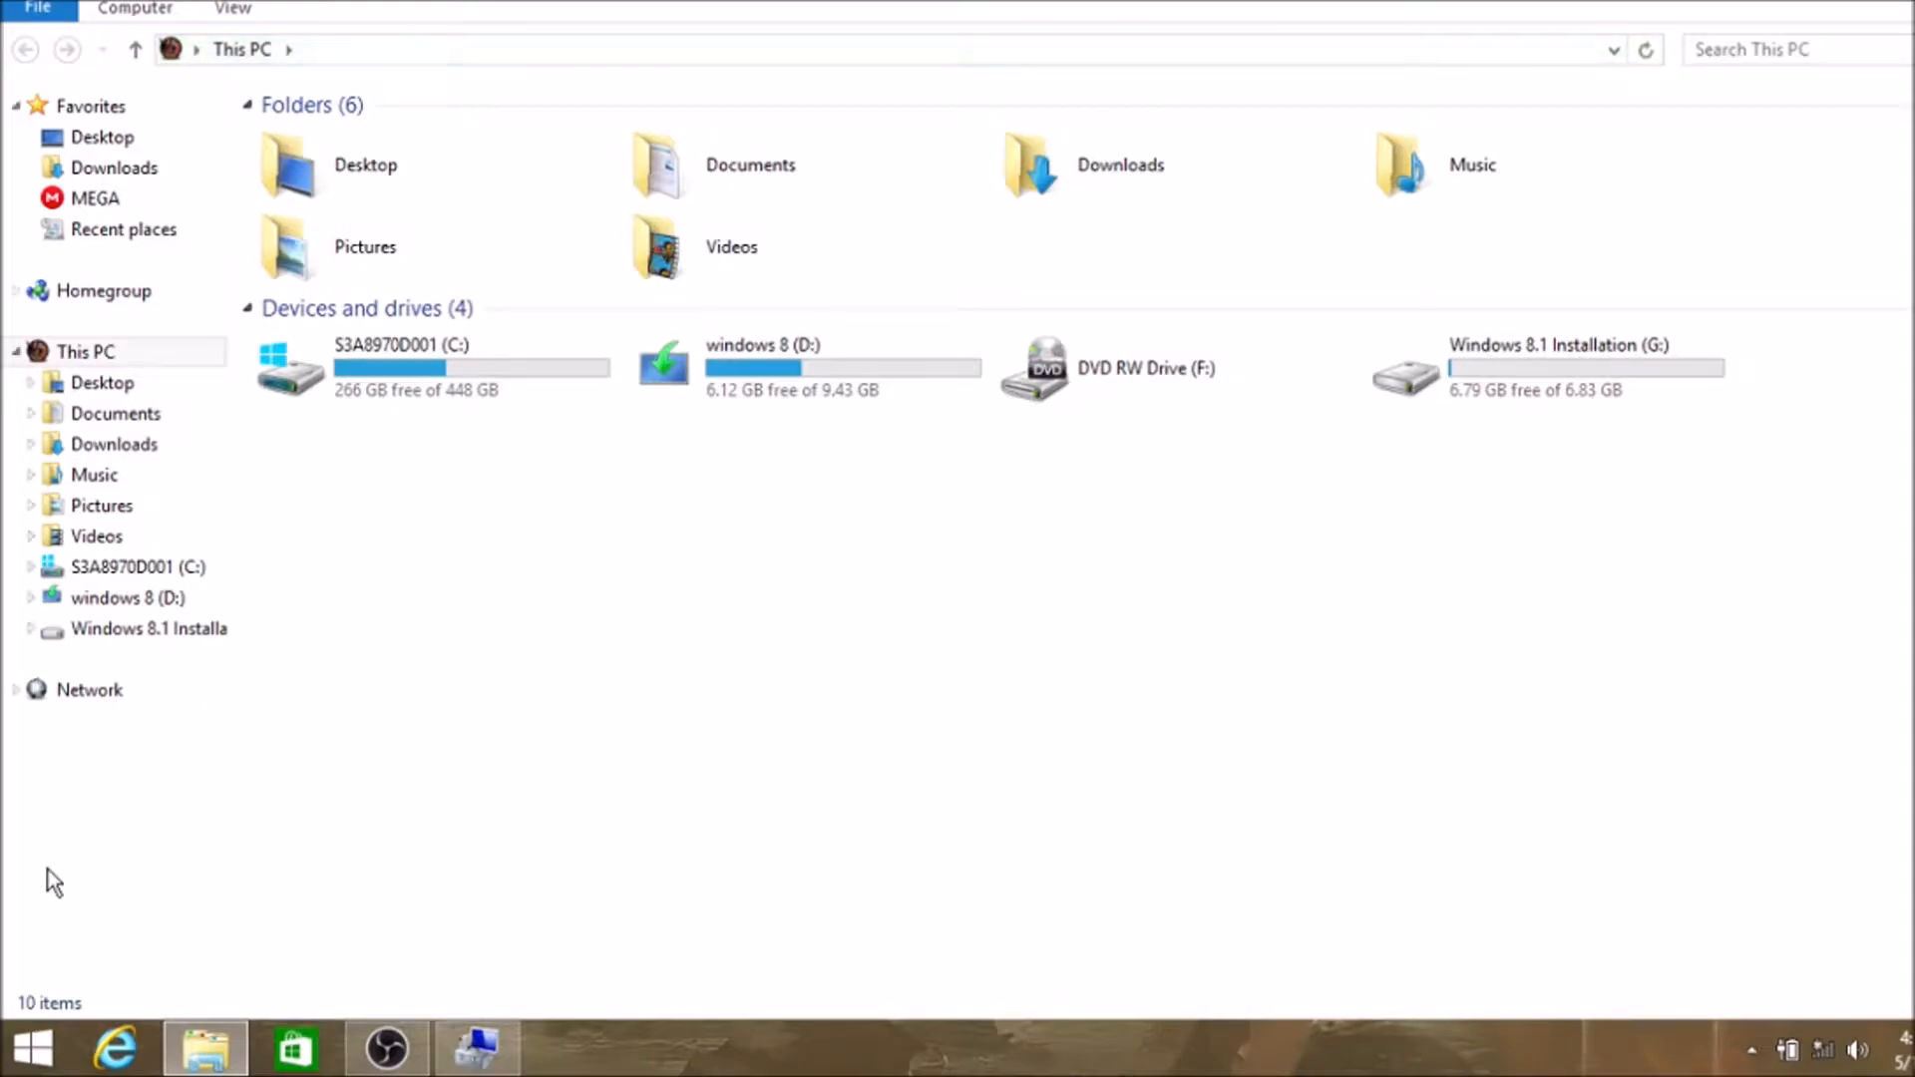
click(32, 1047)
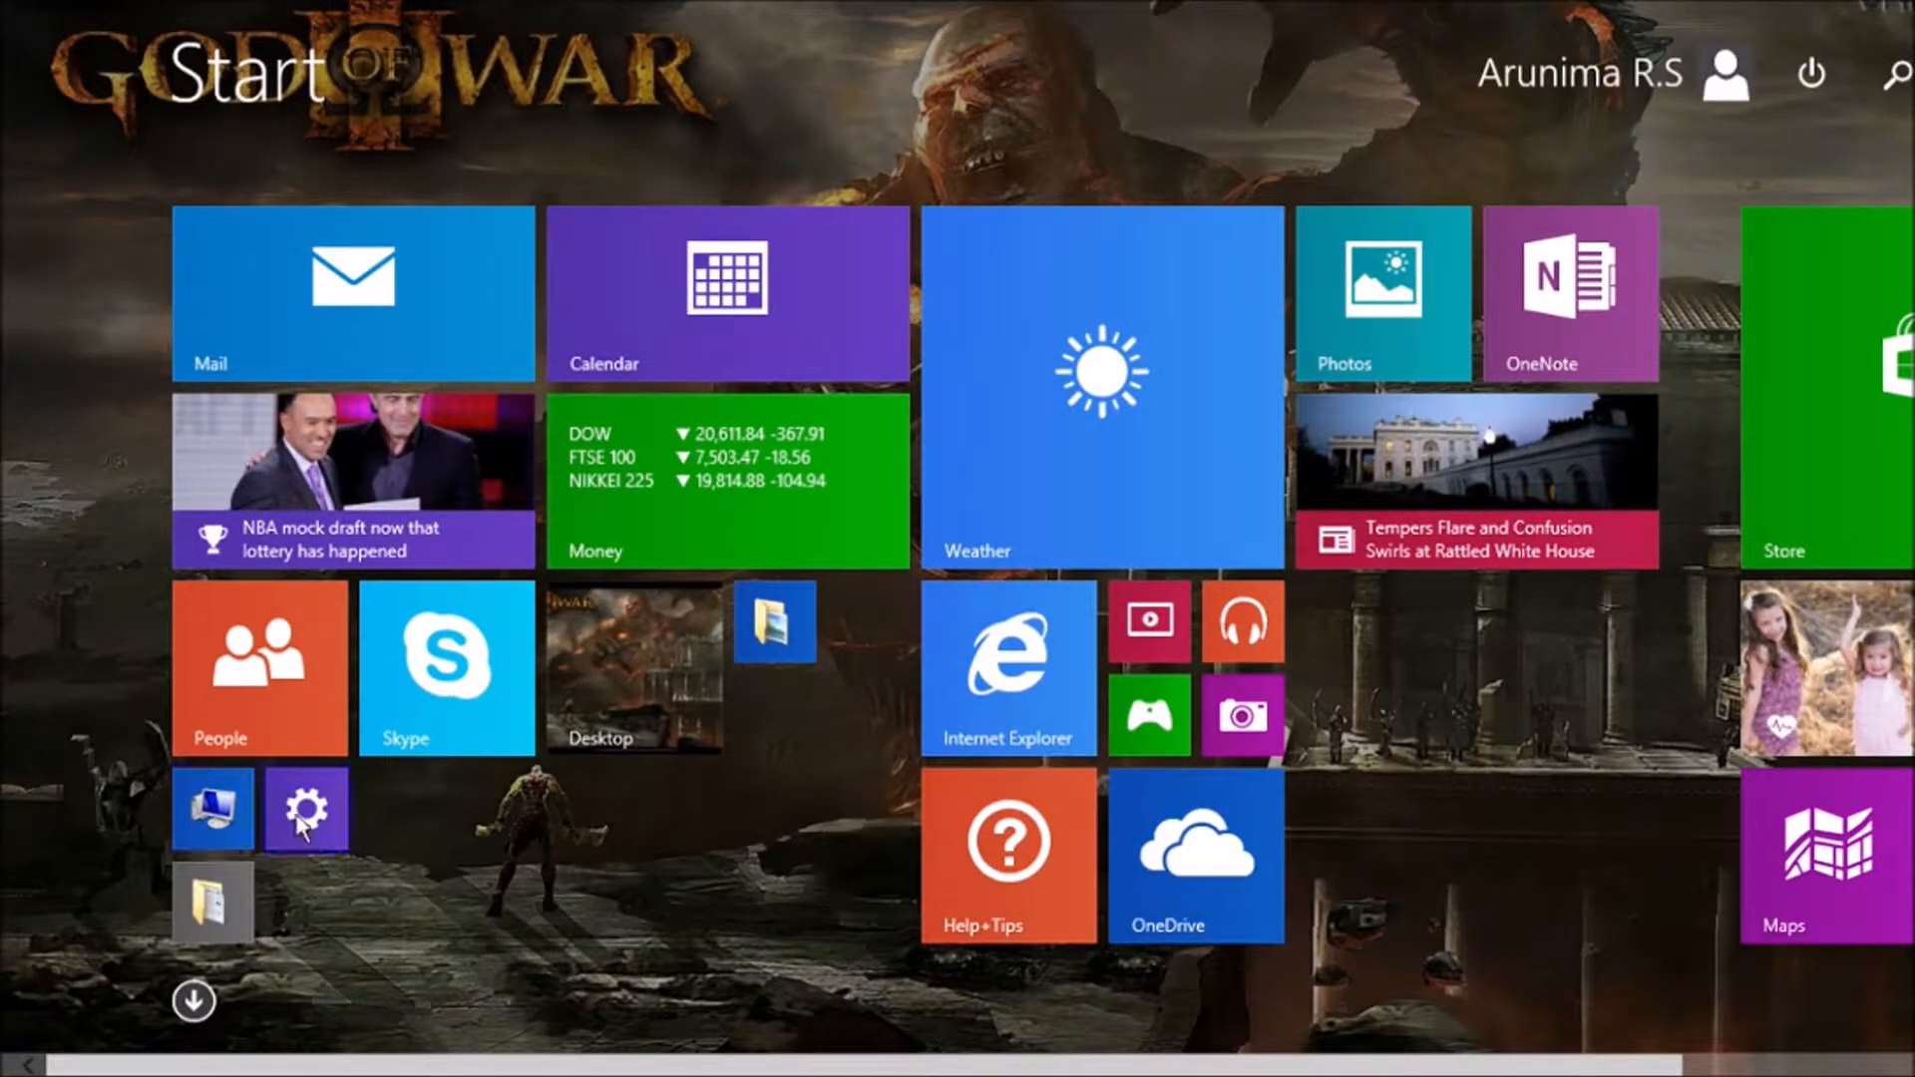
click(212, 808)
key(super+Down)
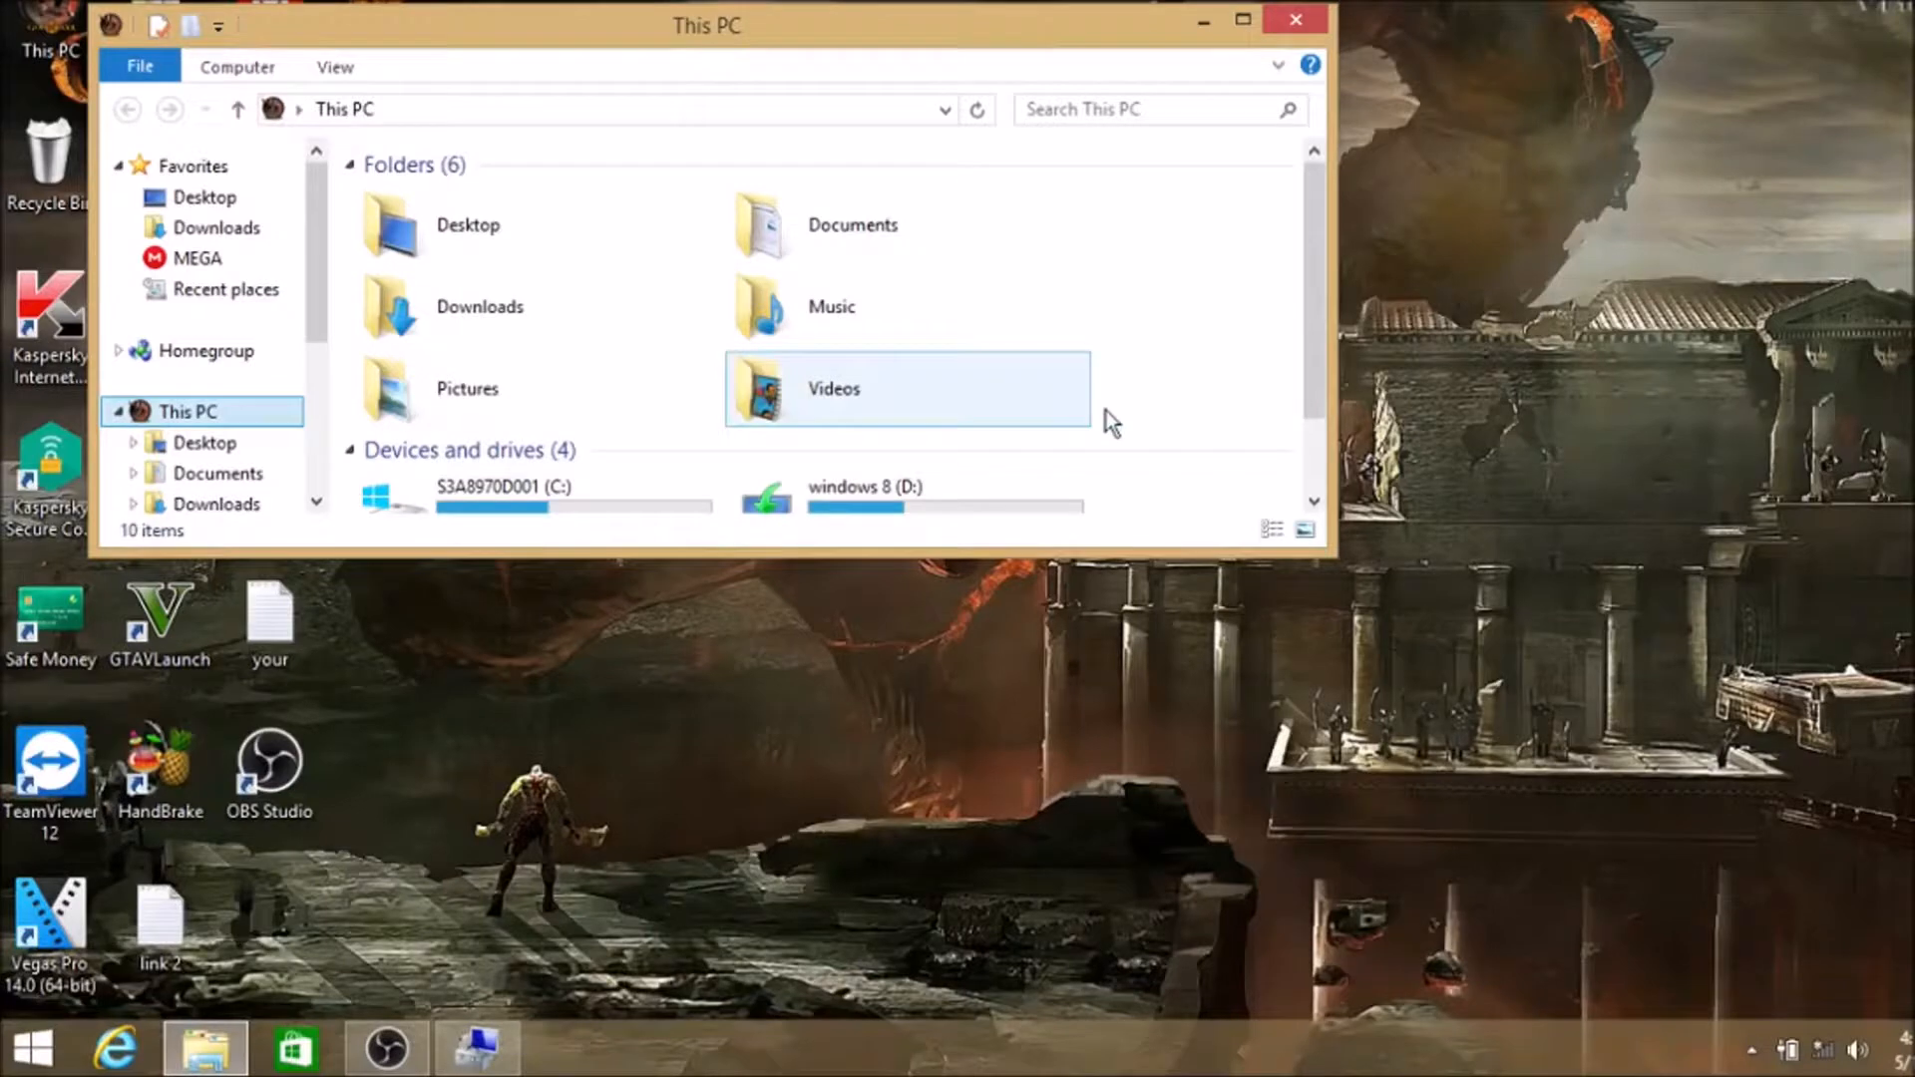
click(1242, 20)
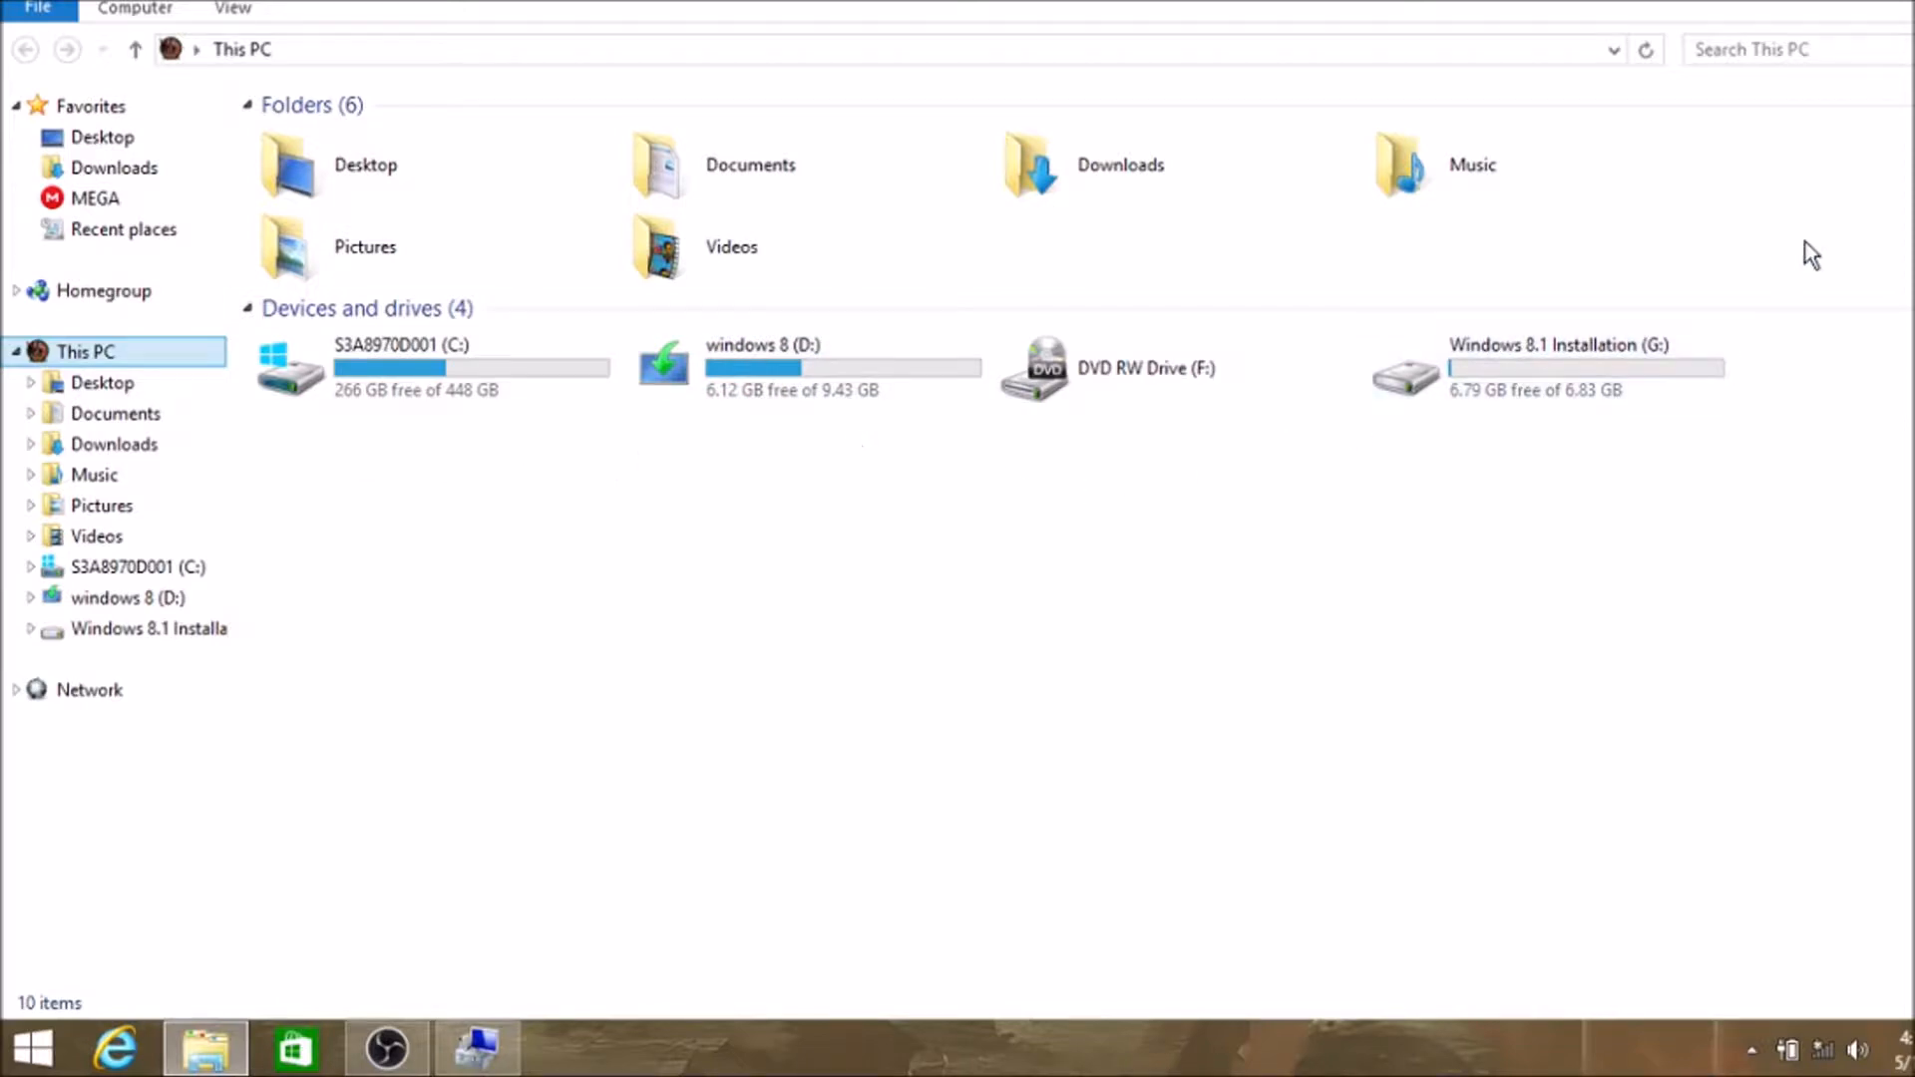
key(super+d)
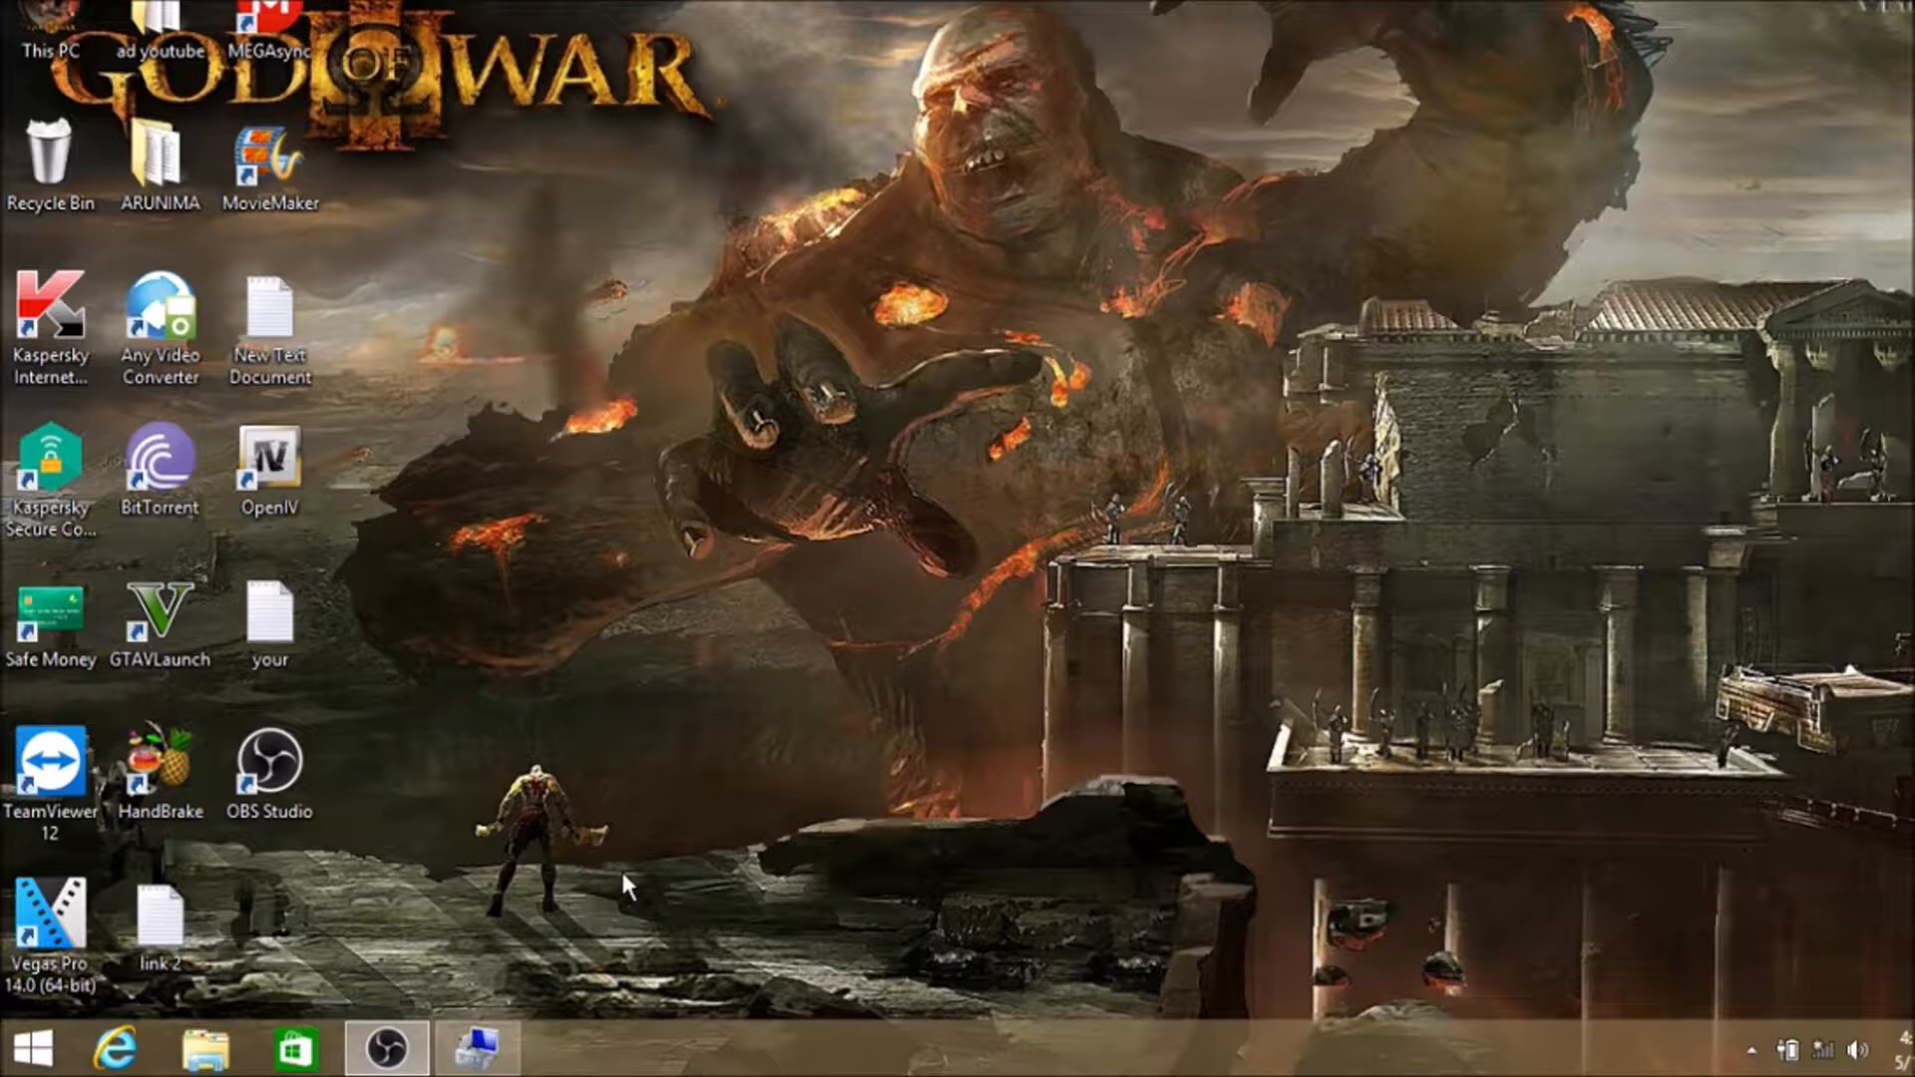
Switch back to Disk Management and shrink the C: volume by 7000 MB
click(482, 1047)
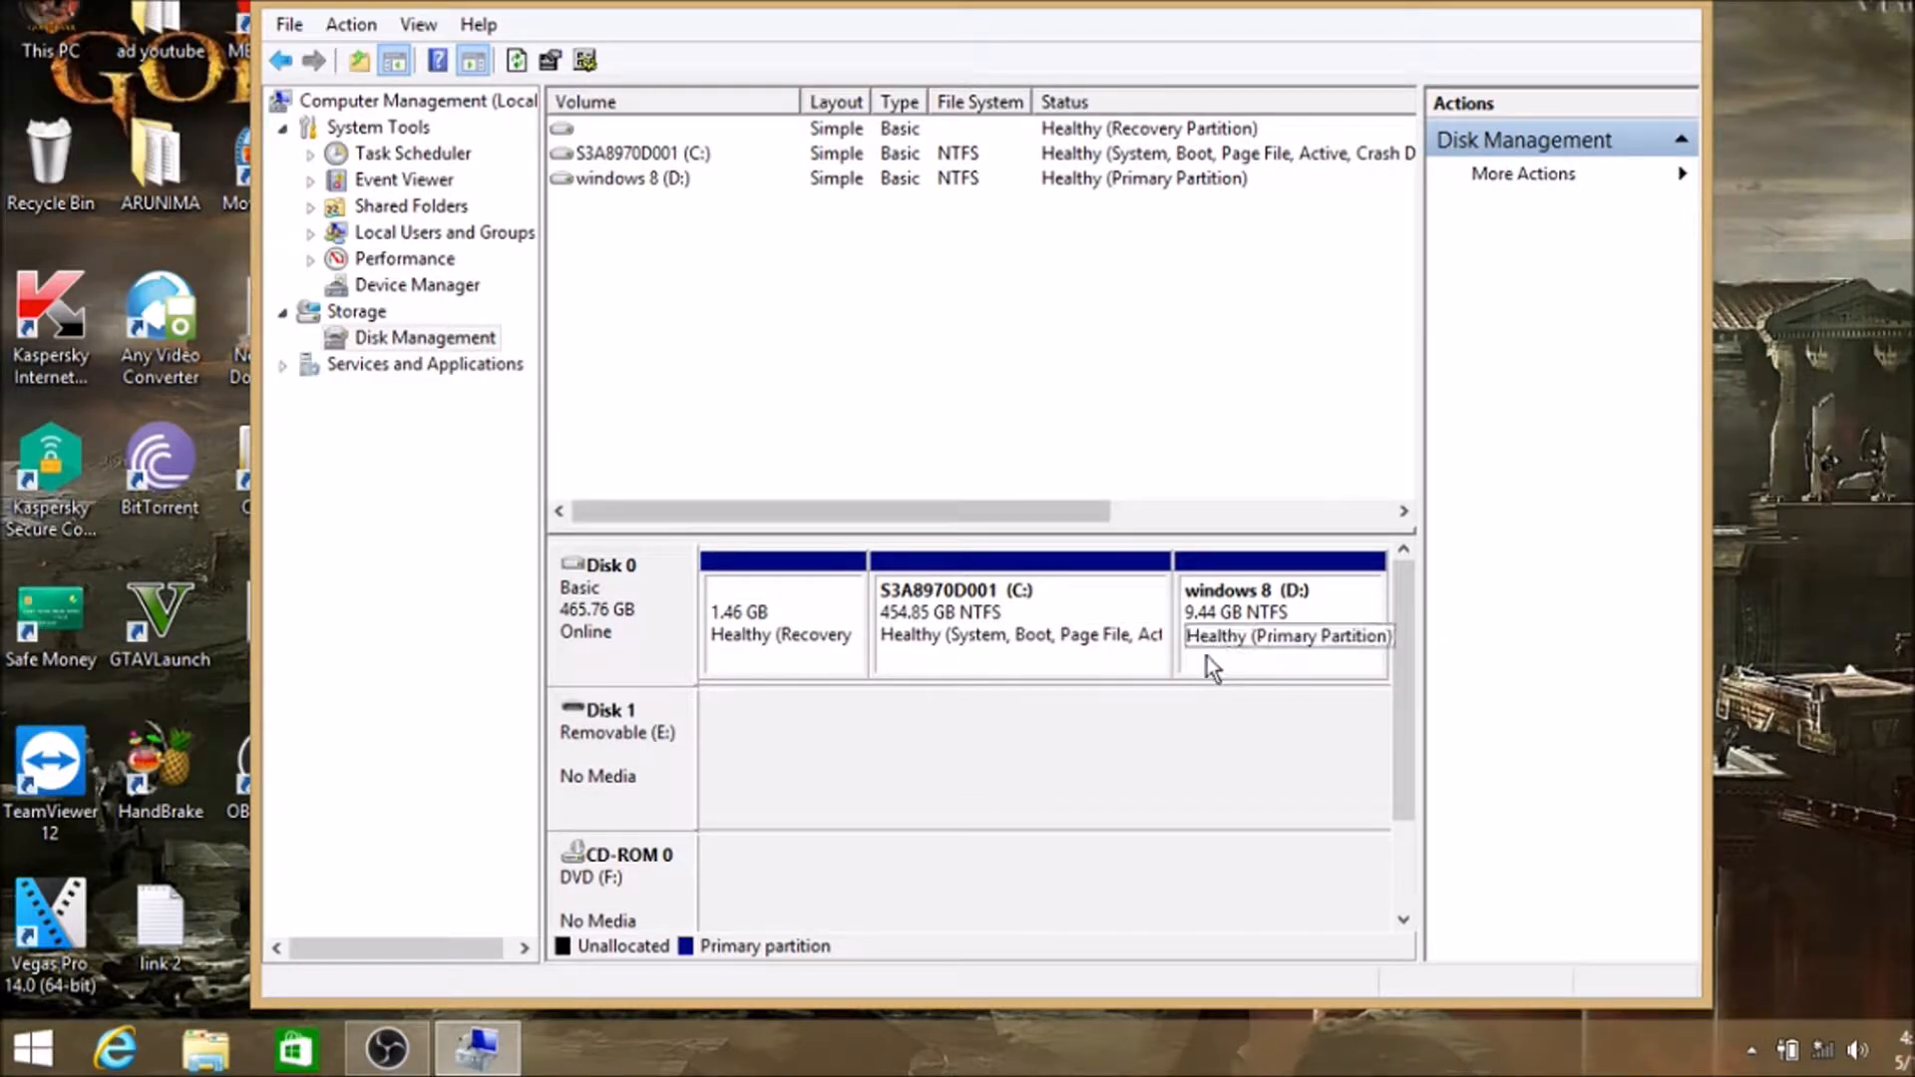
right_click(1052, 642)
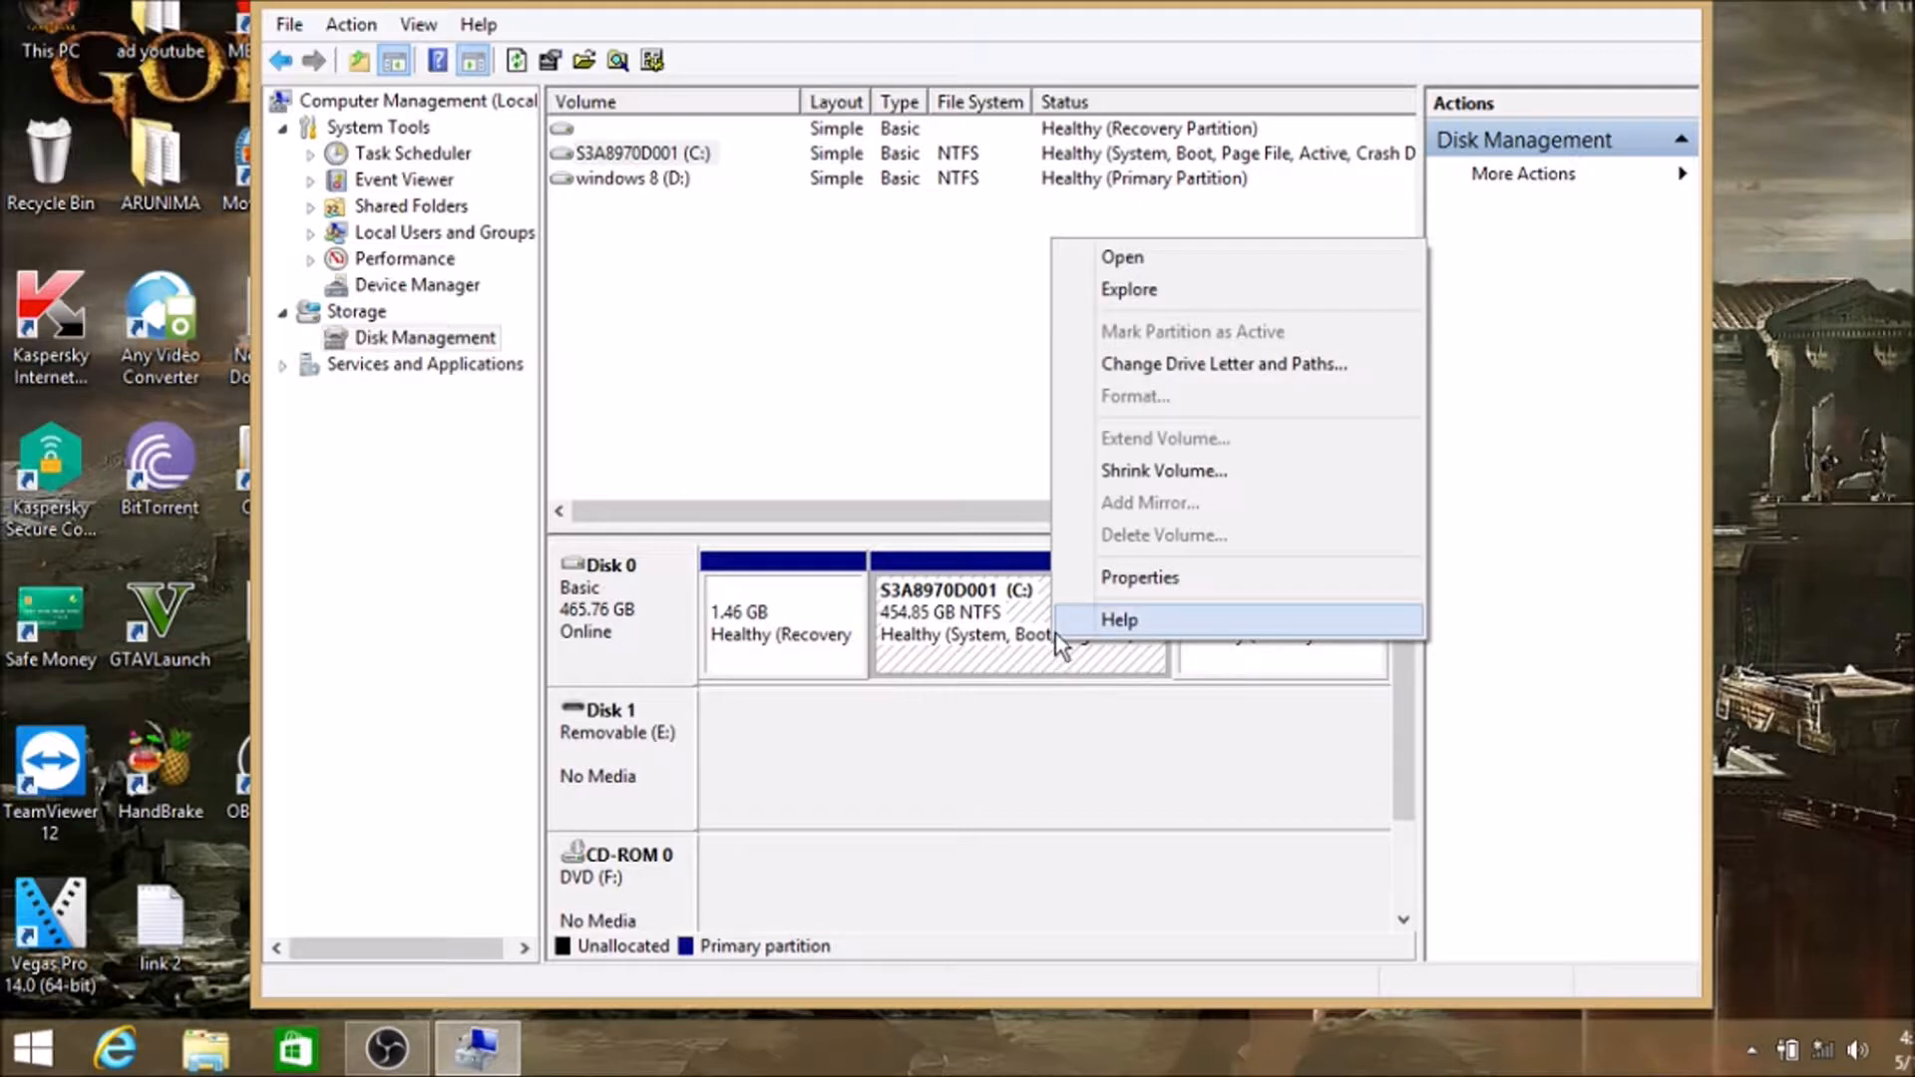
click(1120, 469)
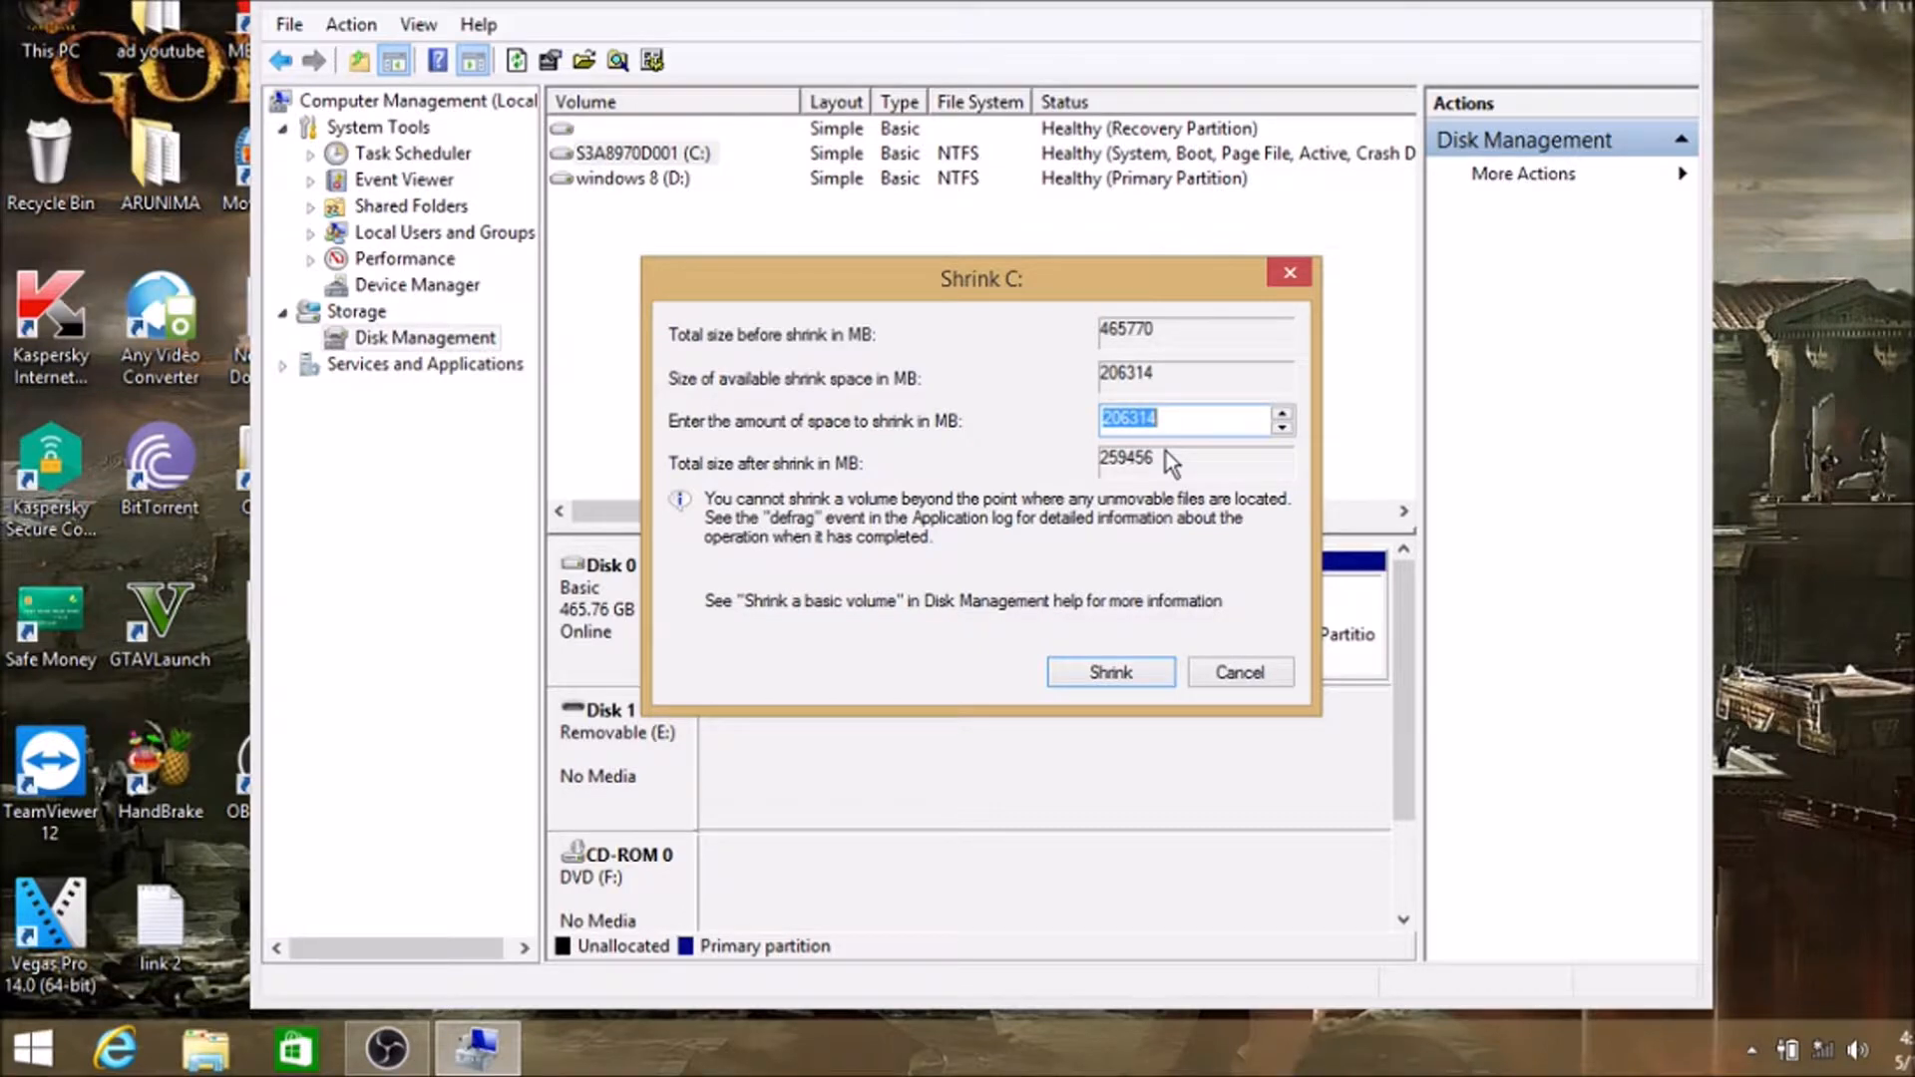
key(BackSpace)
text(10)
key(BackSpace)
key(BackSpace)
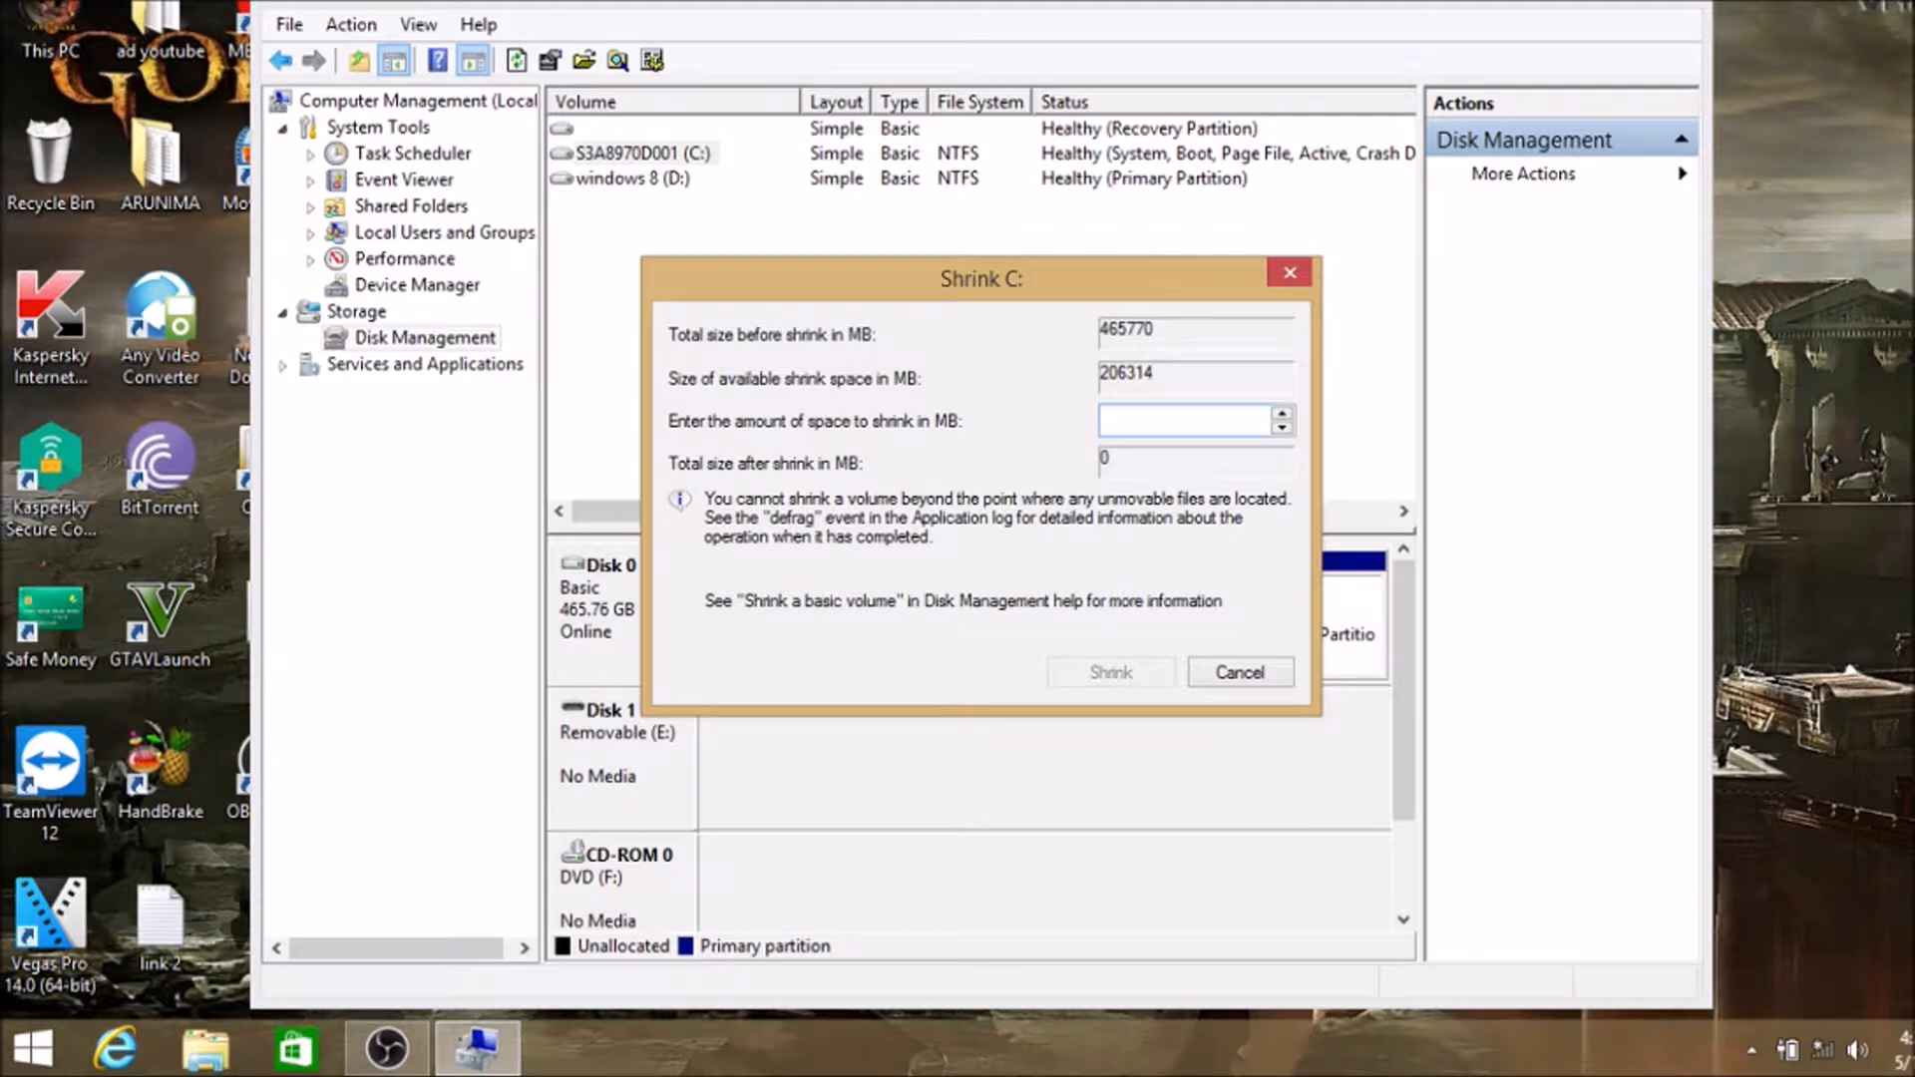
text(7000)
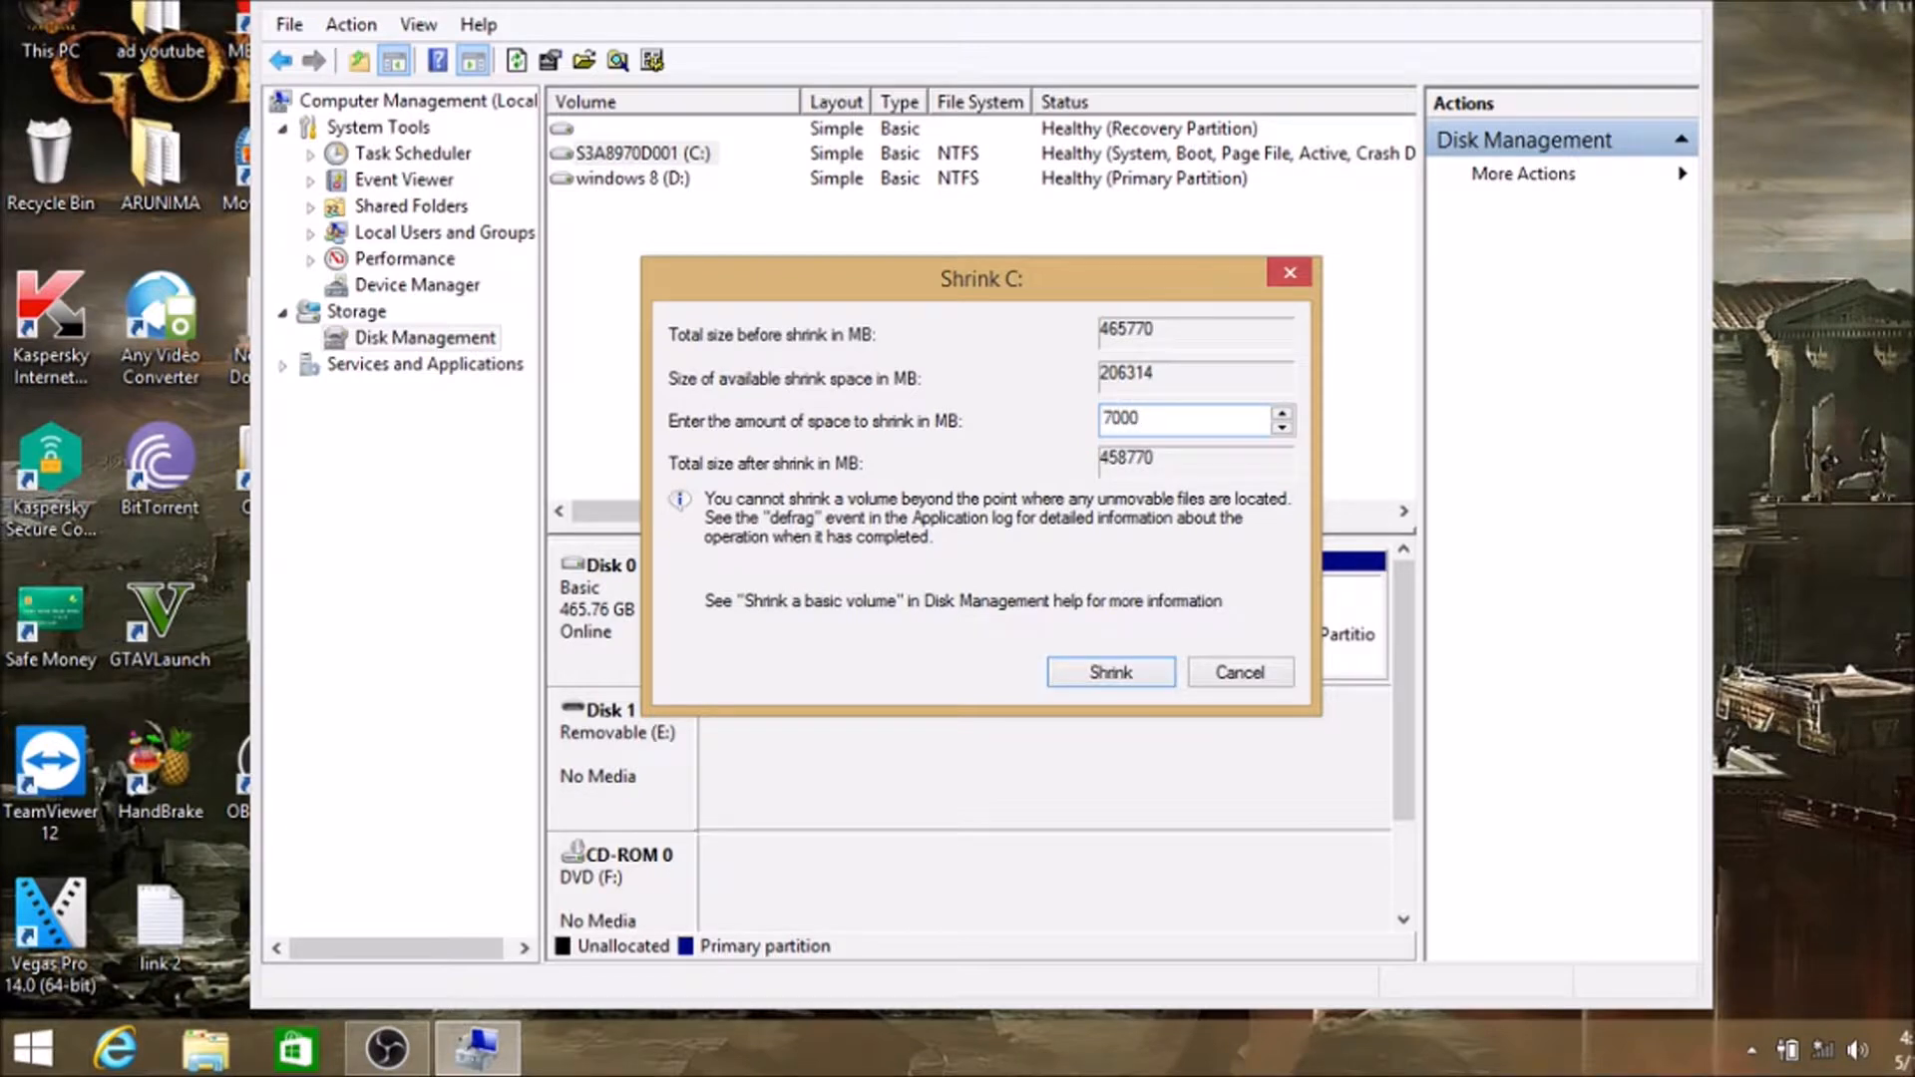
click(1110, 672)
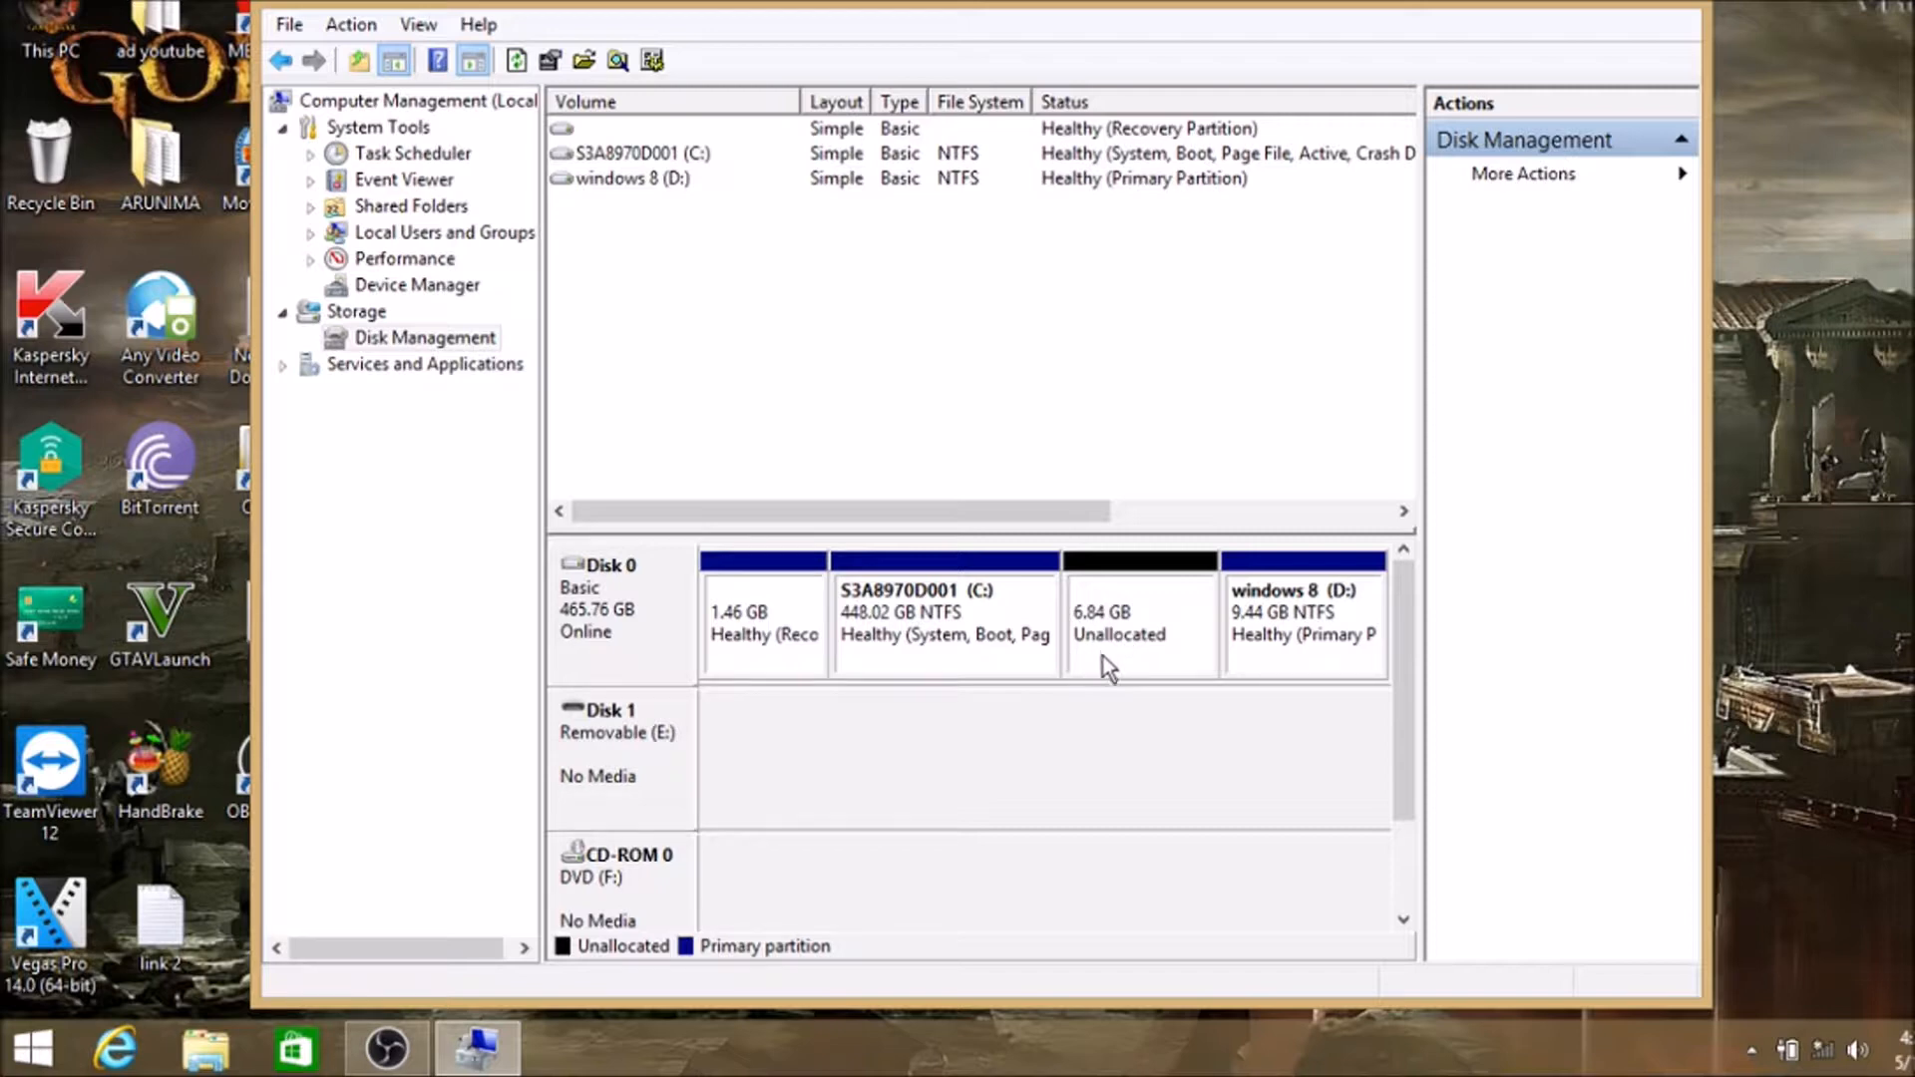
Set up a new simple volume of 7000 MB in the unallocated space and assign it drive letter A
right_click(1142, 626)
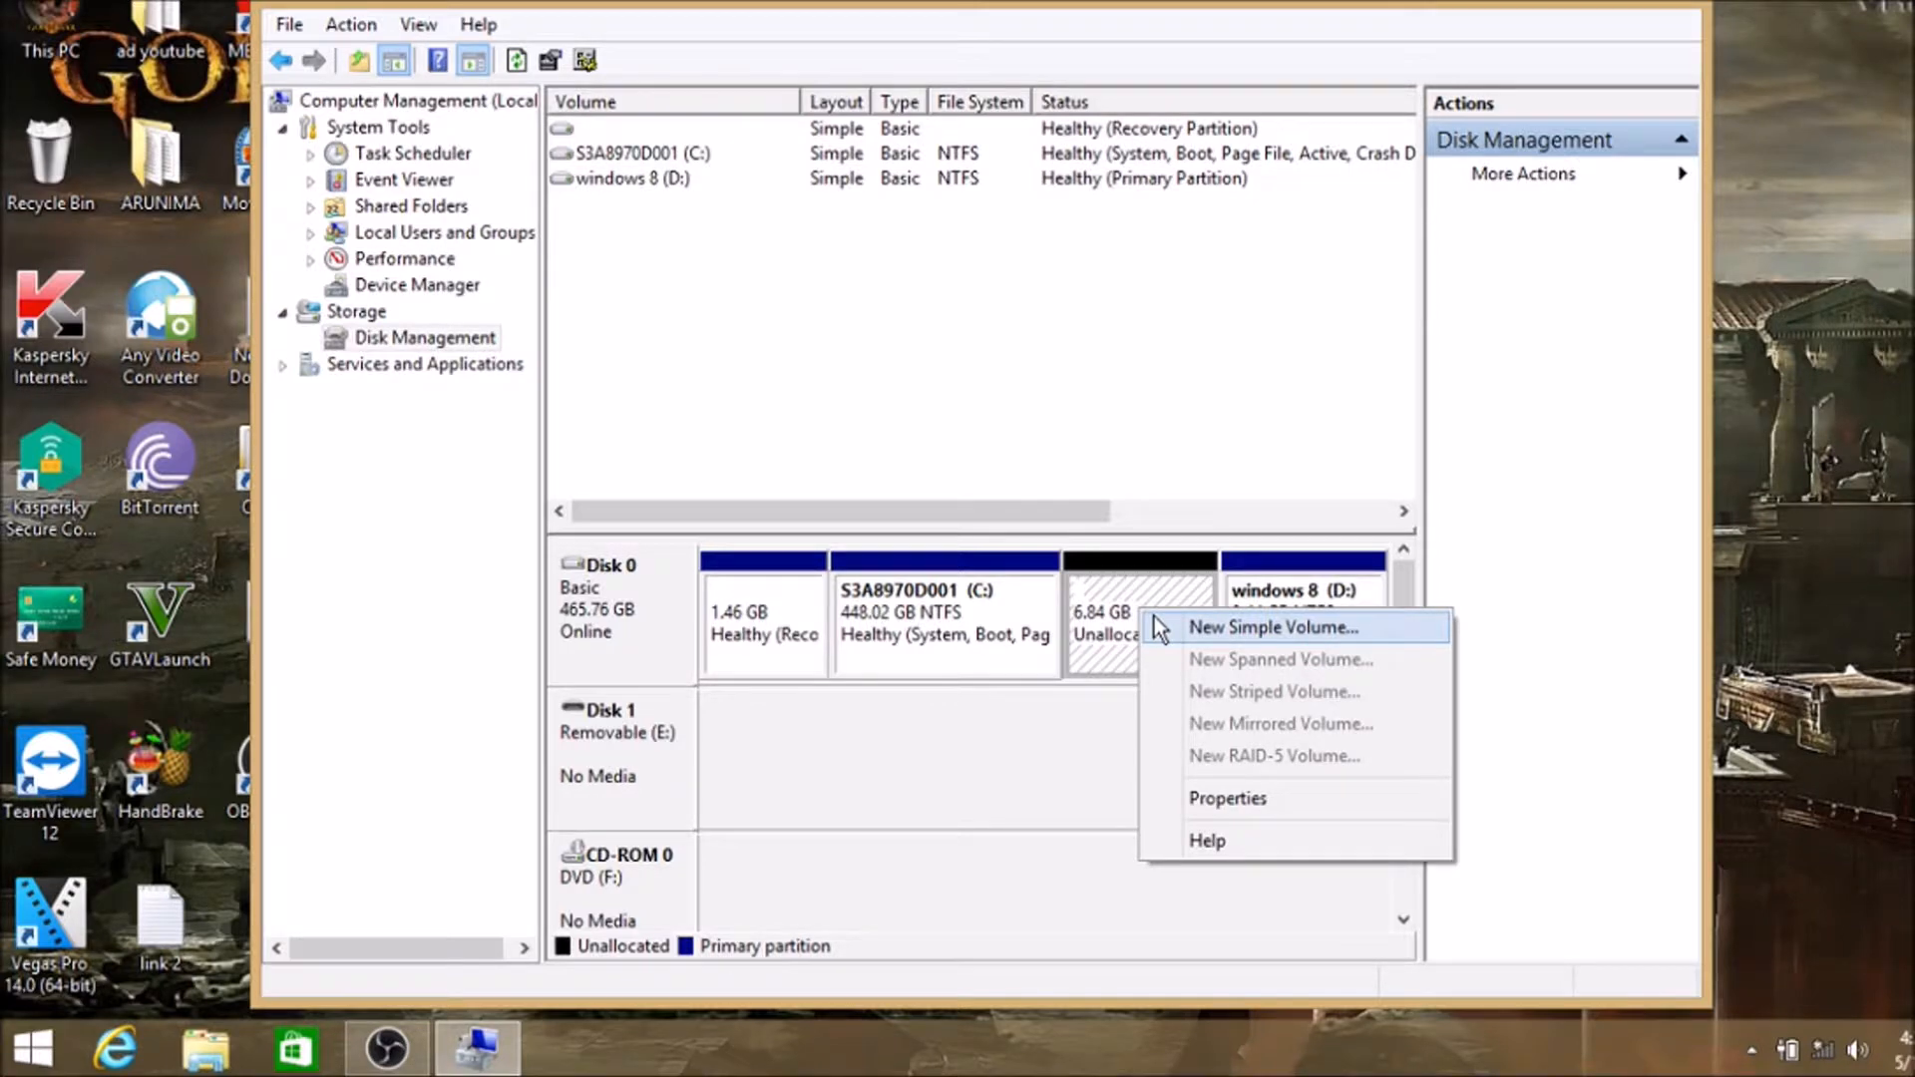
click(1155, 625)
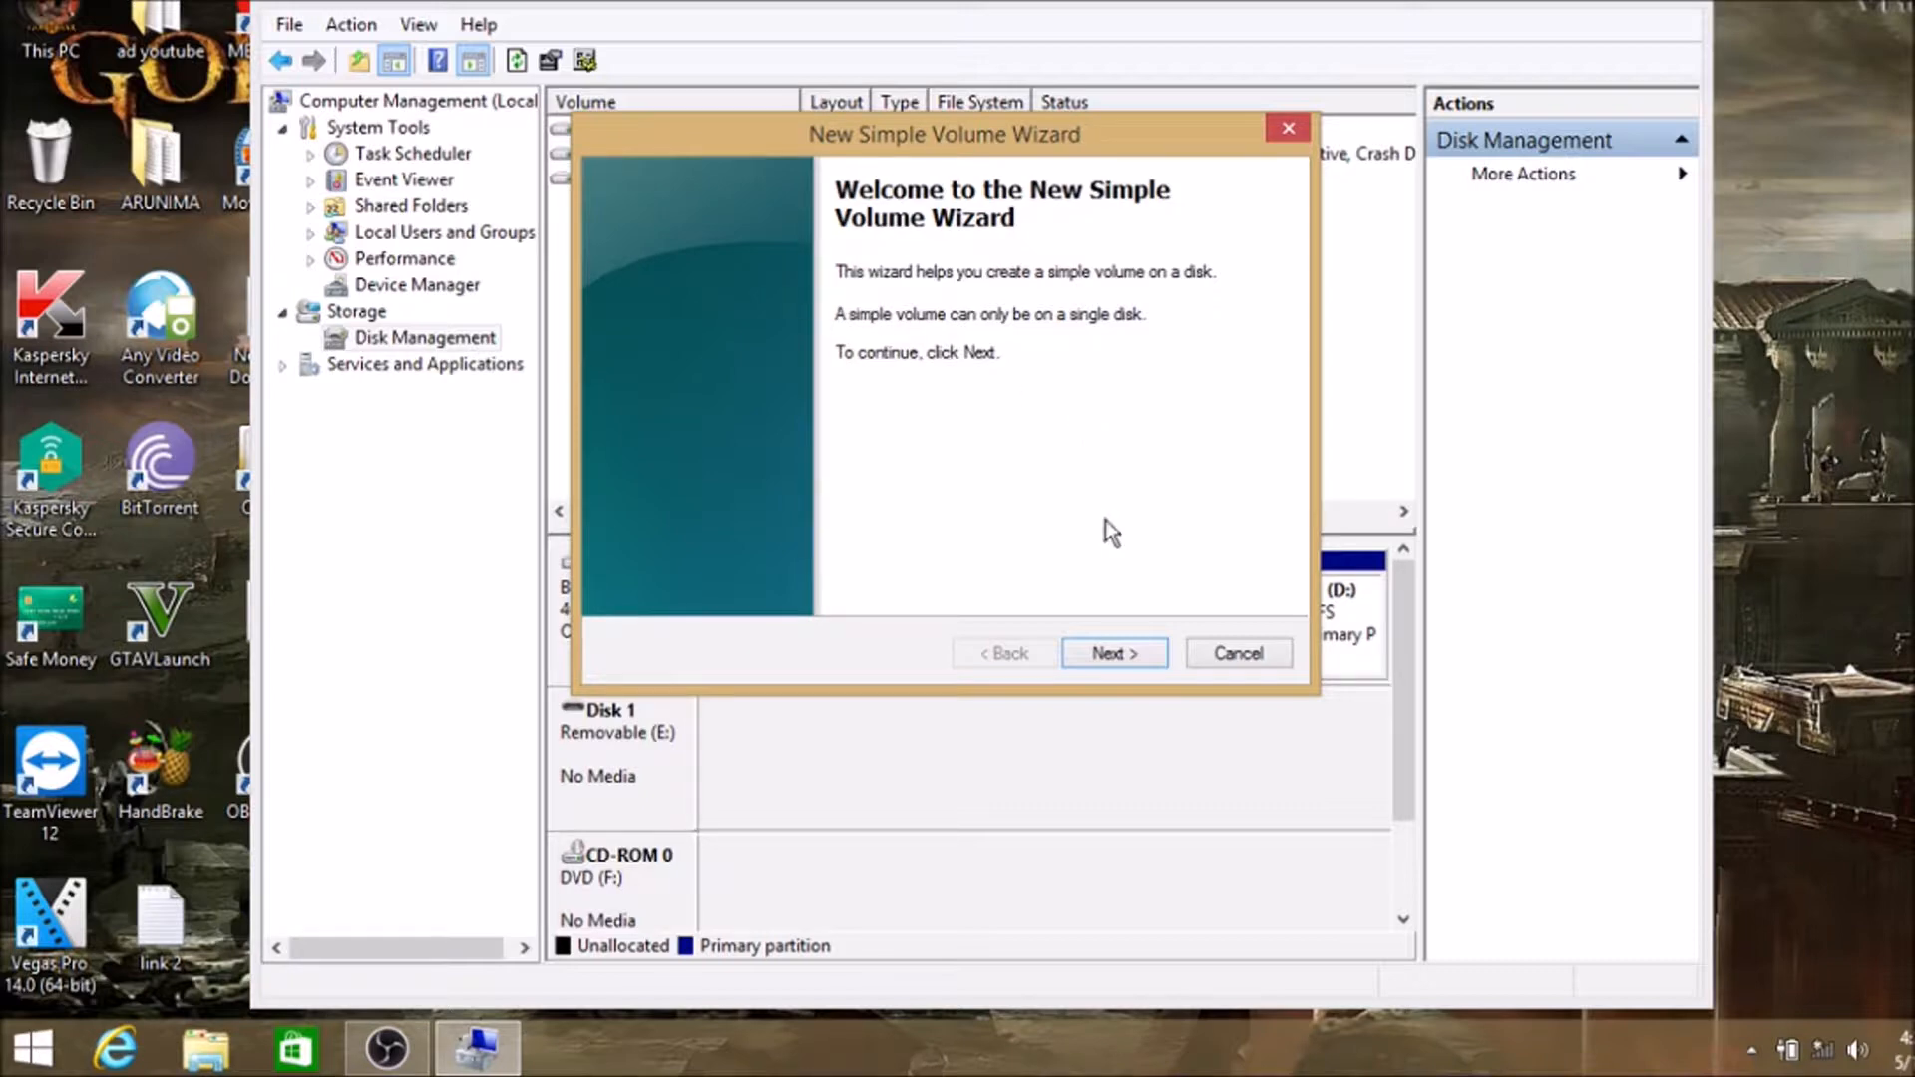
key(Return)
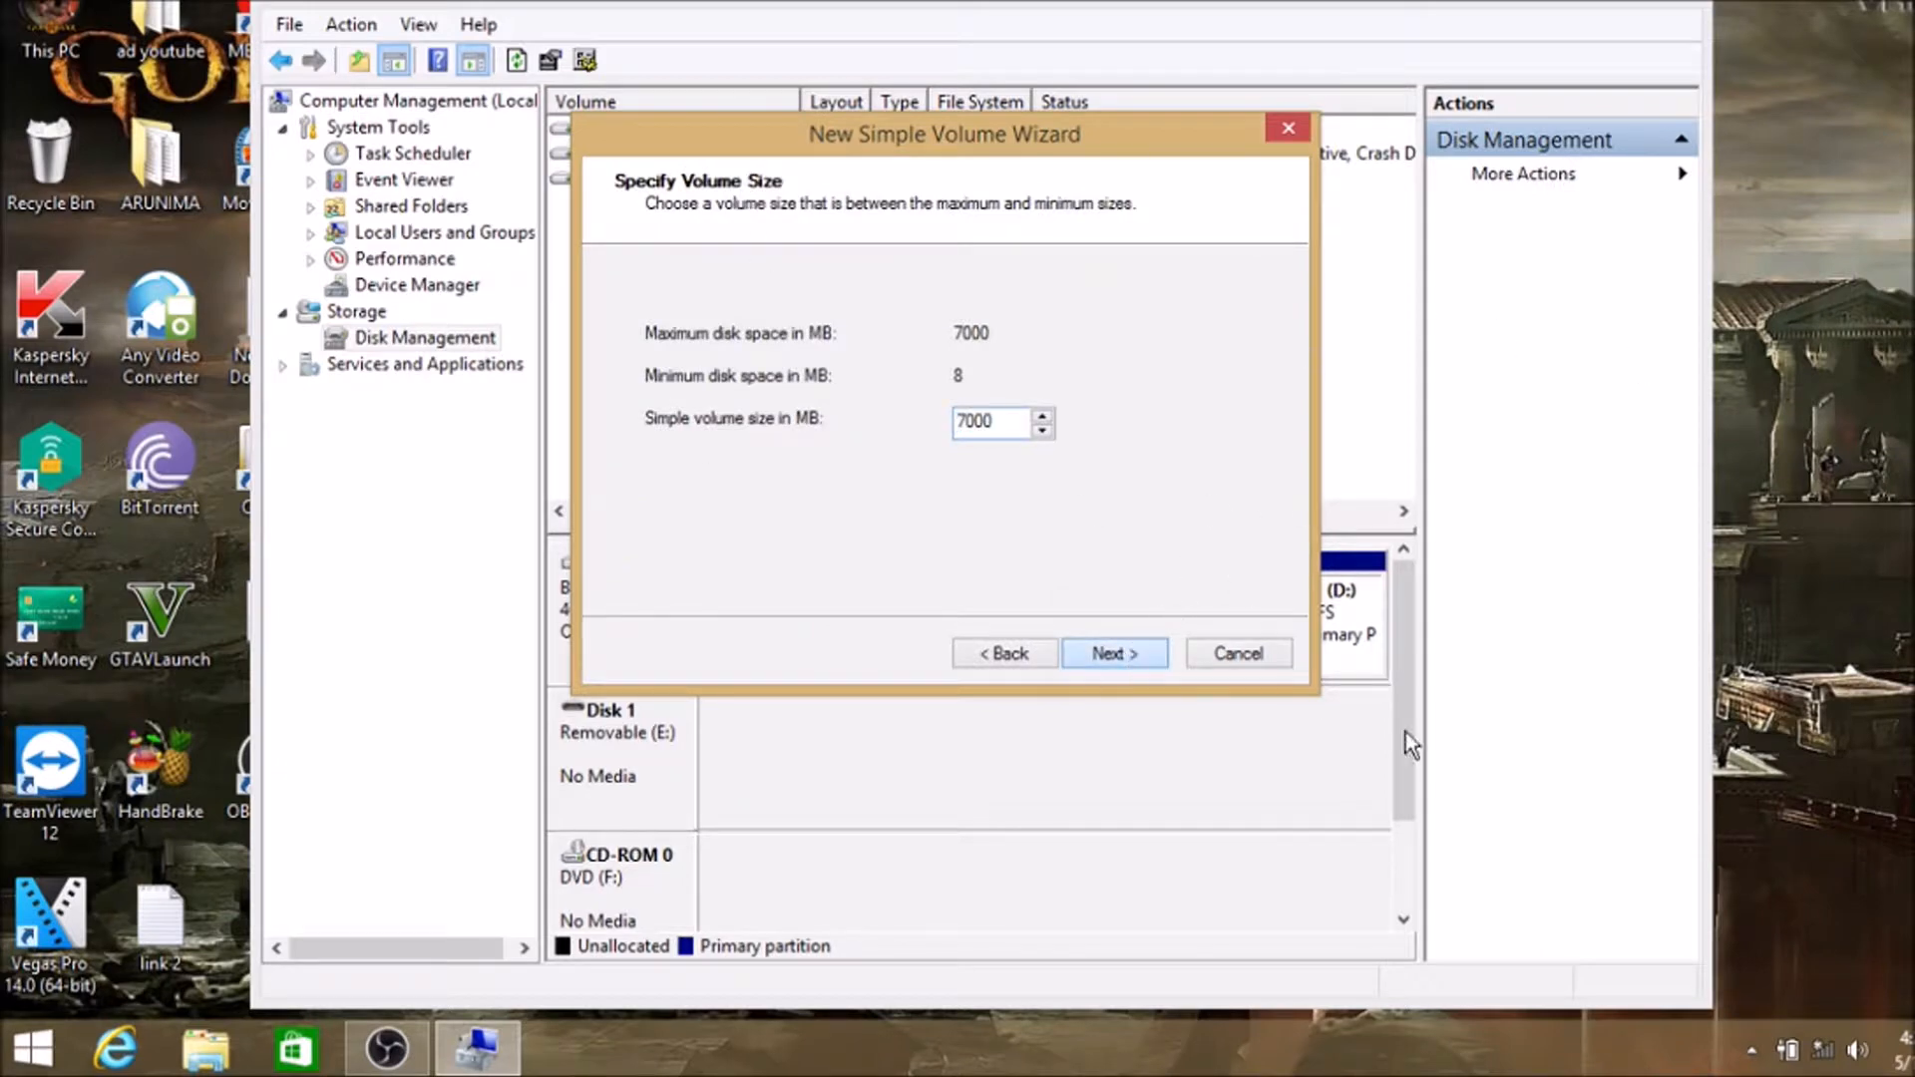
key(Return)
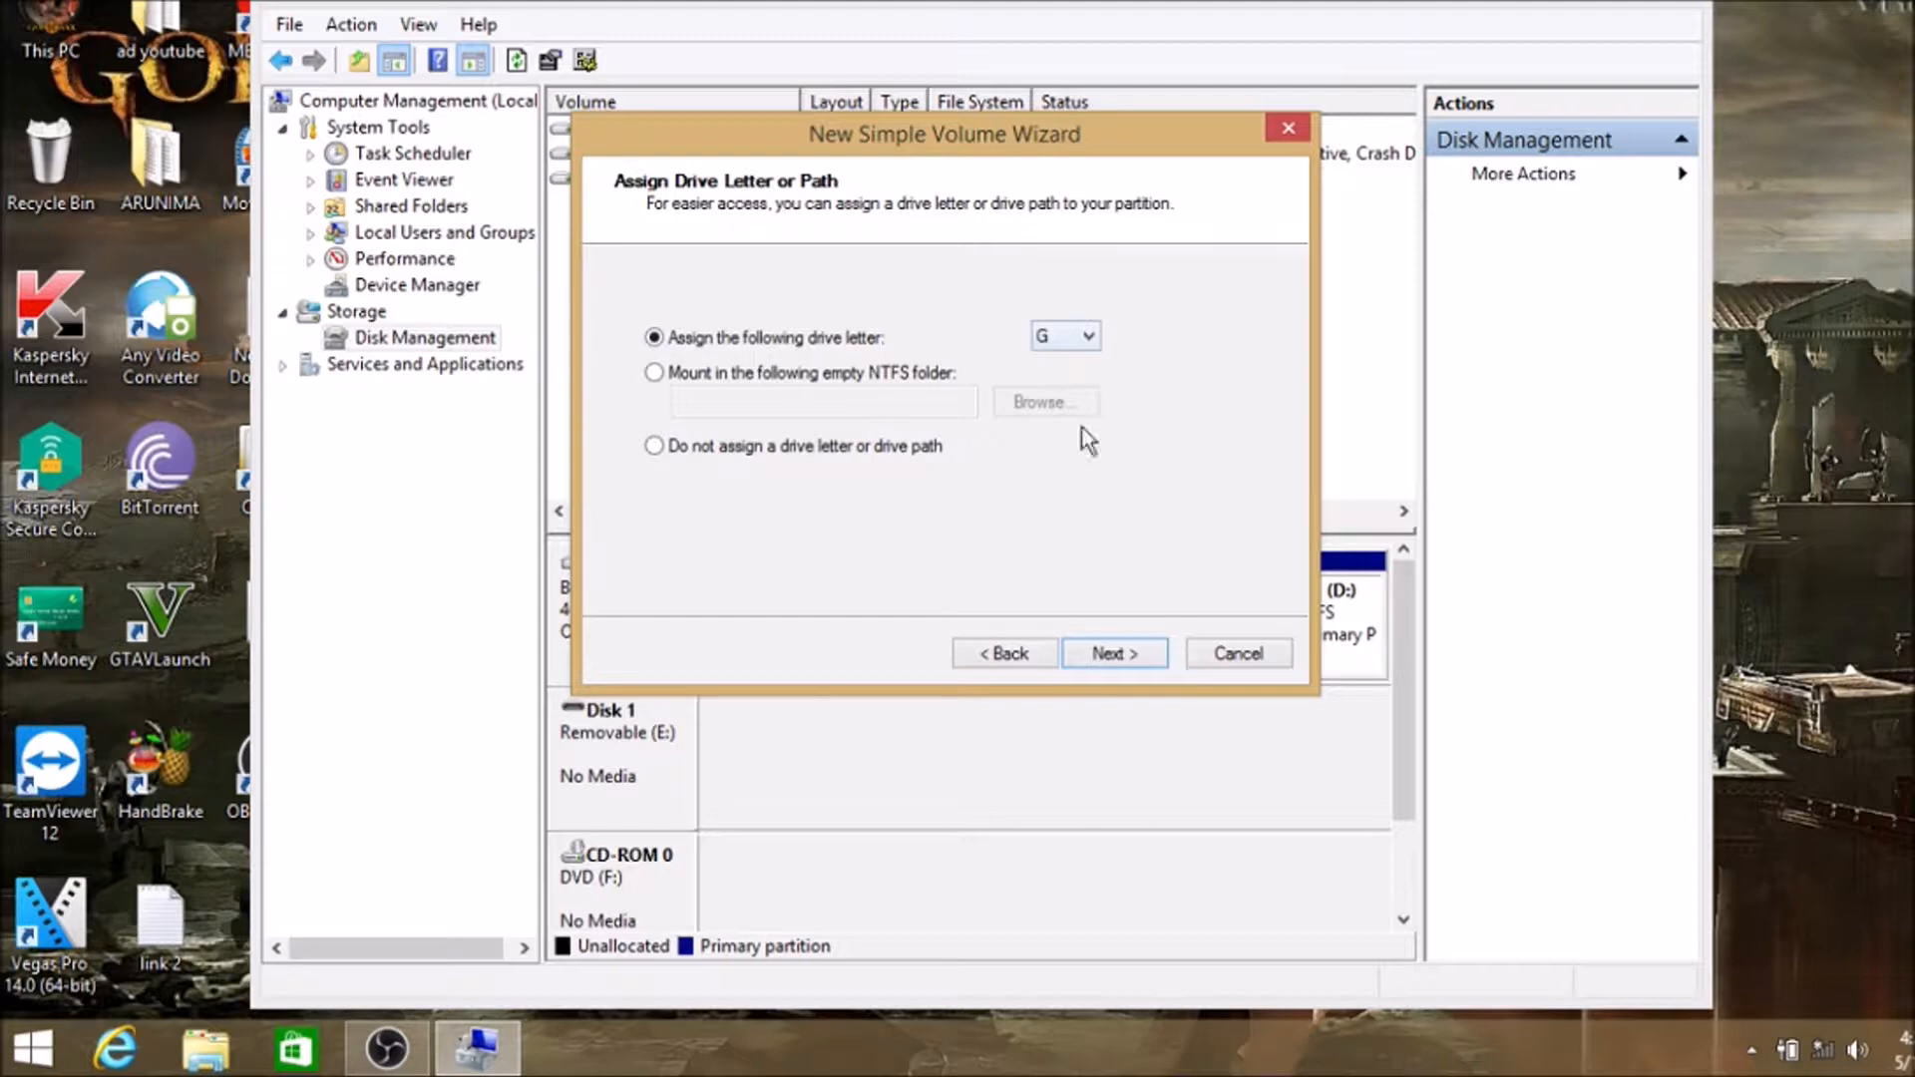
click(1095, 336)
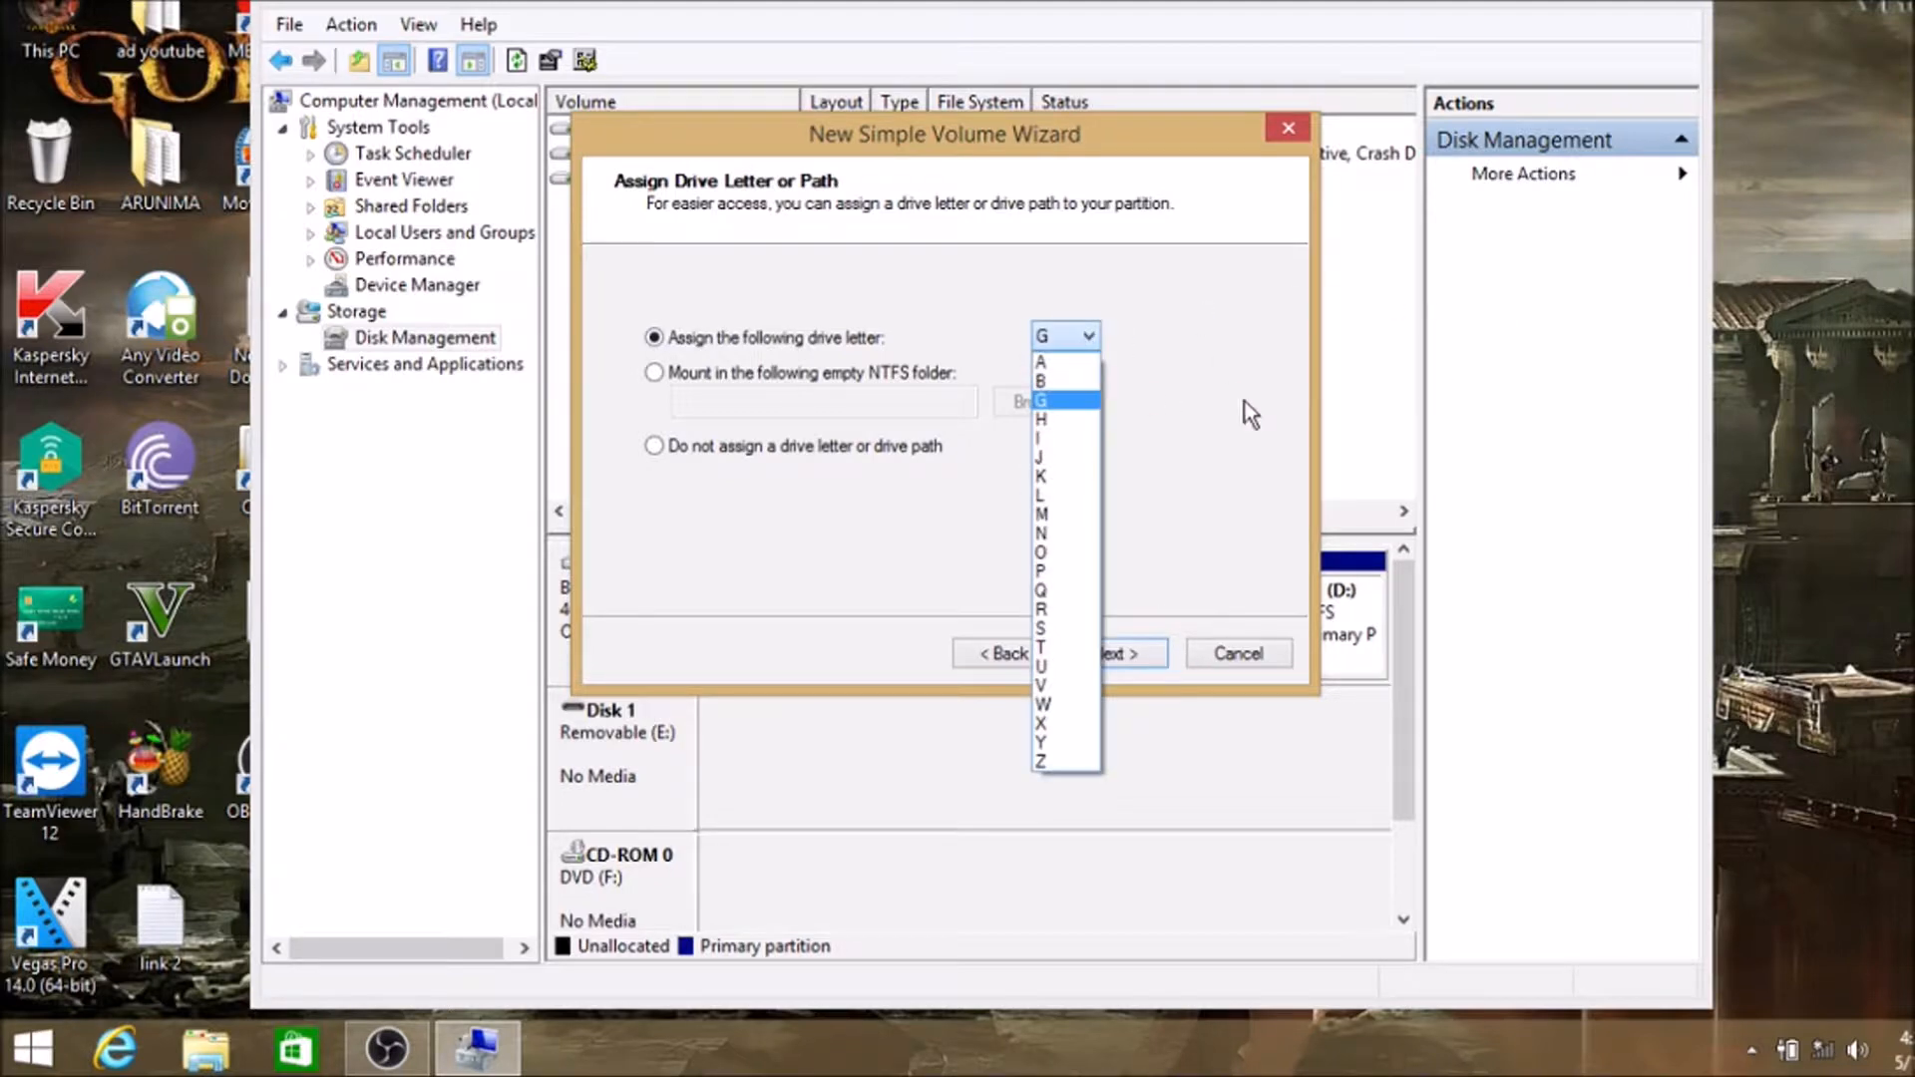
click(1064, 361)
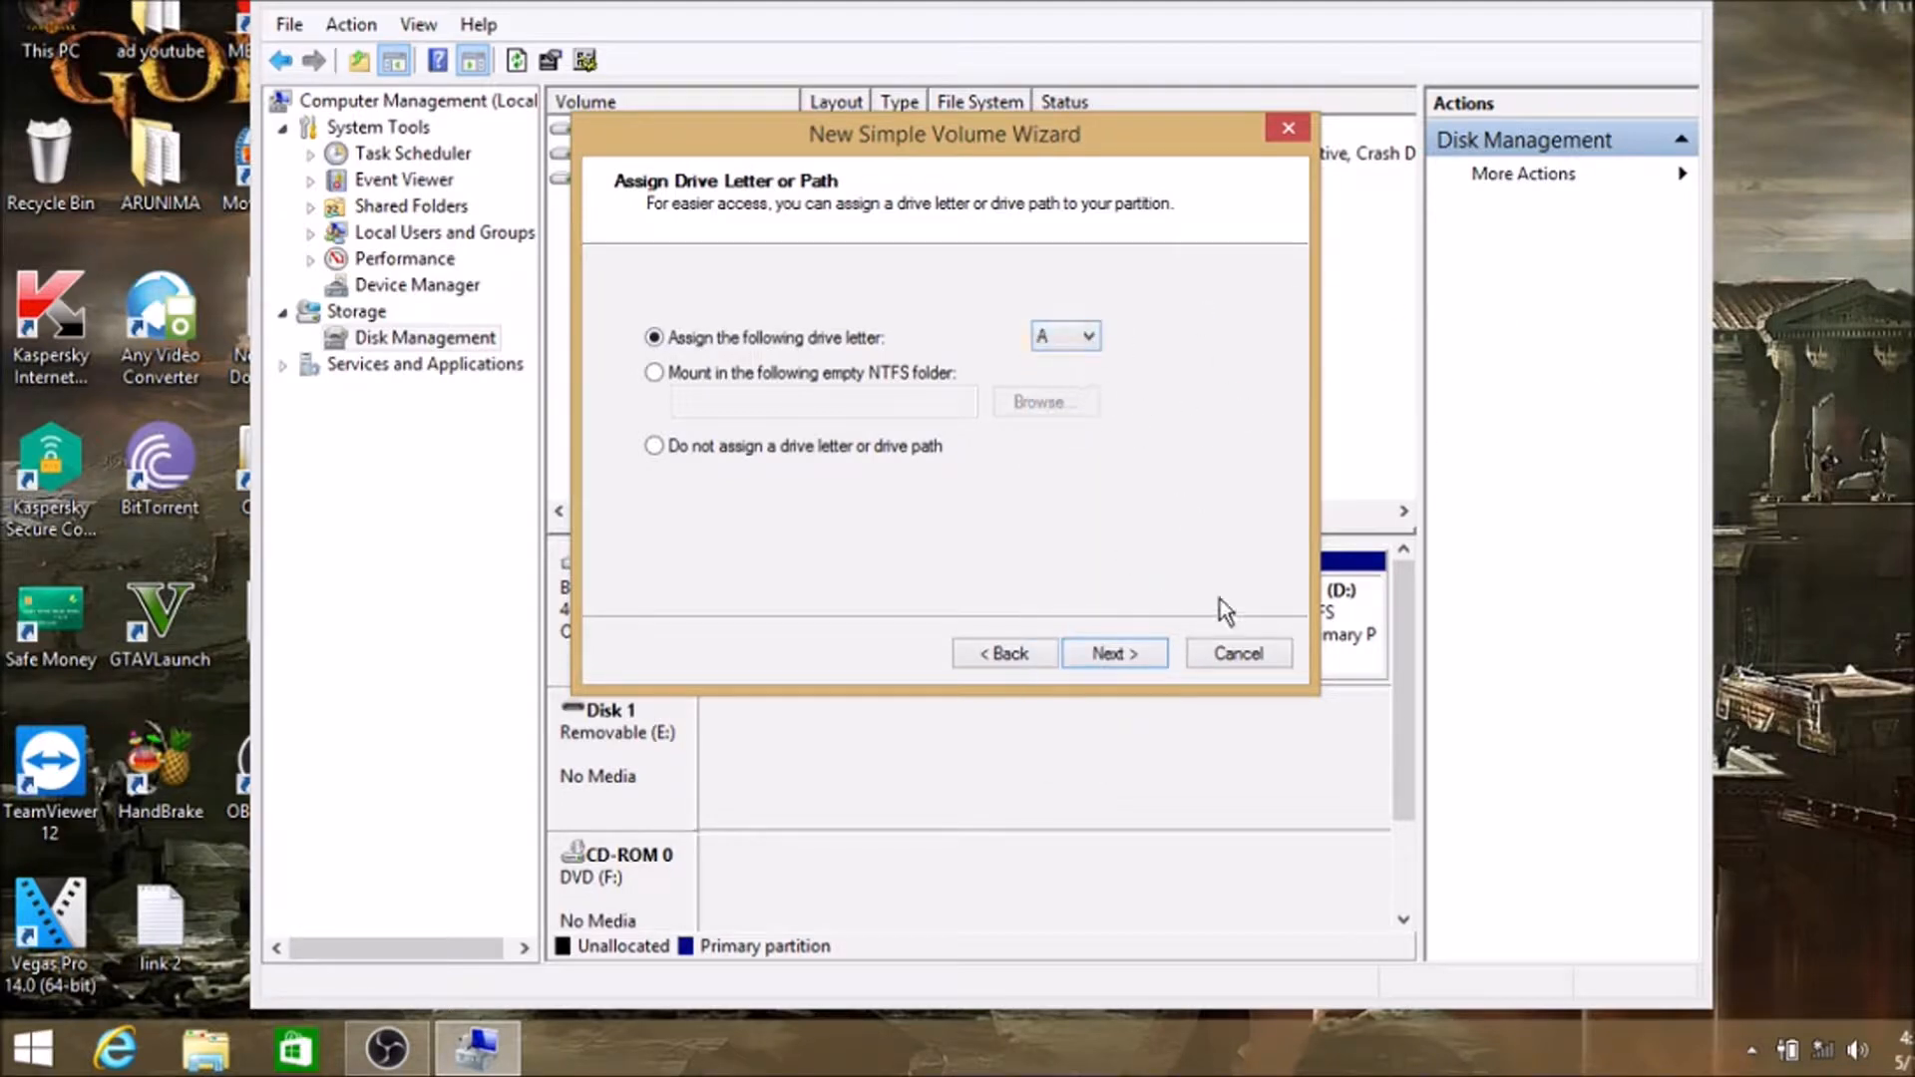
click(1165, 650)
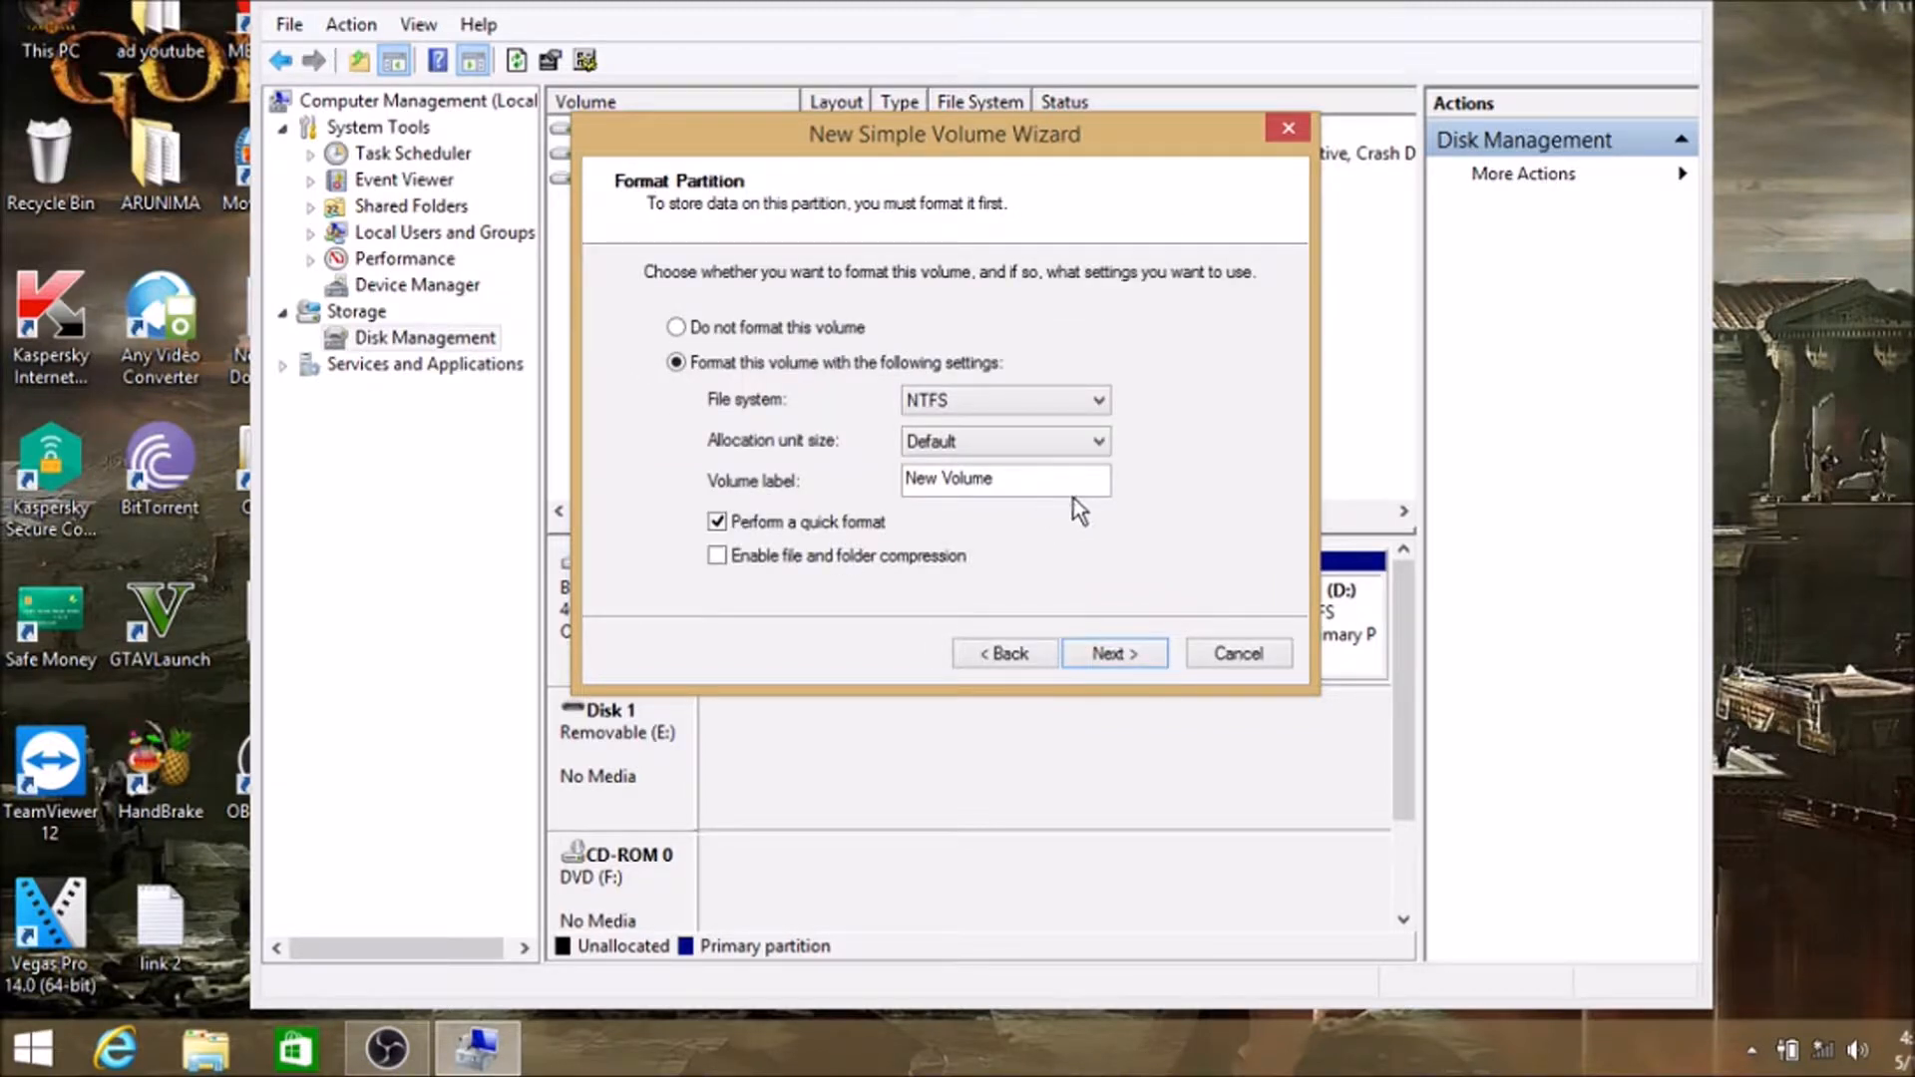
Label the new volume "win 8.1" and finish creating it with an NTFS quick format
click(1041, 480)
key(BackSpace)
key(BackSpace)
key(BackSpace)
key(BackSpace)
key(BackSpace)
key(BackSpace)
key(BackSpace)
key(BackSpace)
key(BackSpace)
key(BackSpace)
text(win 8.1)
click(1108, 664)
click(1107, 662)
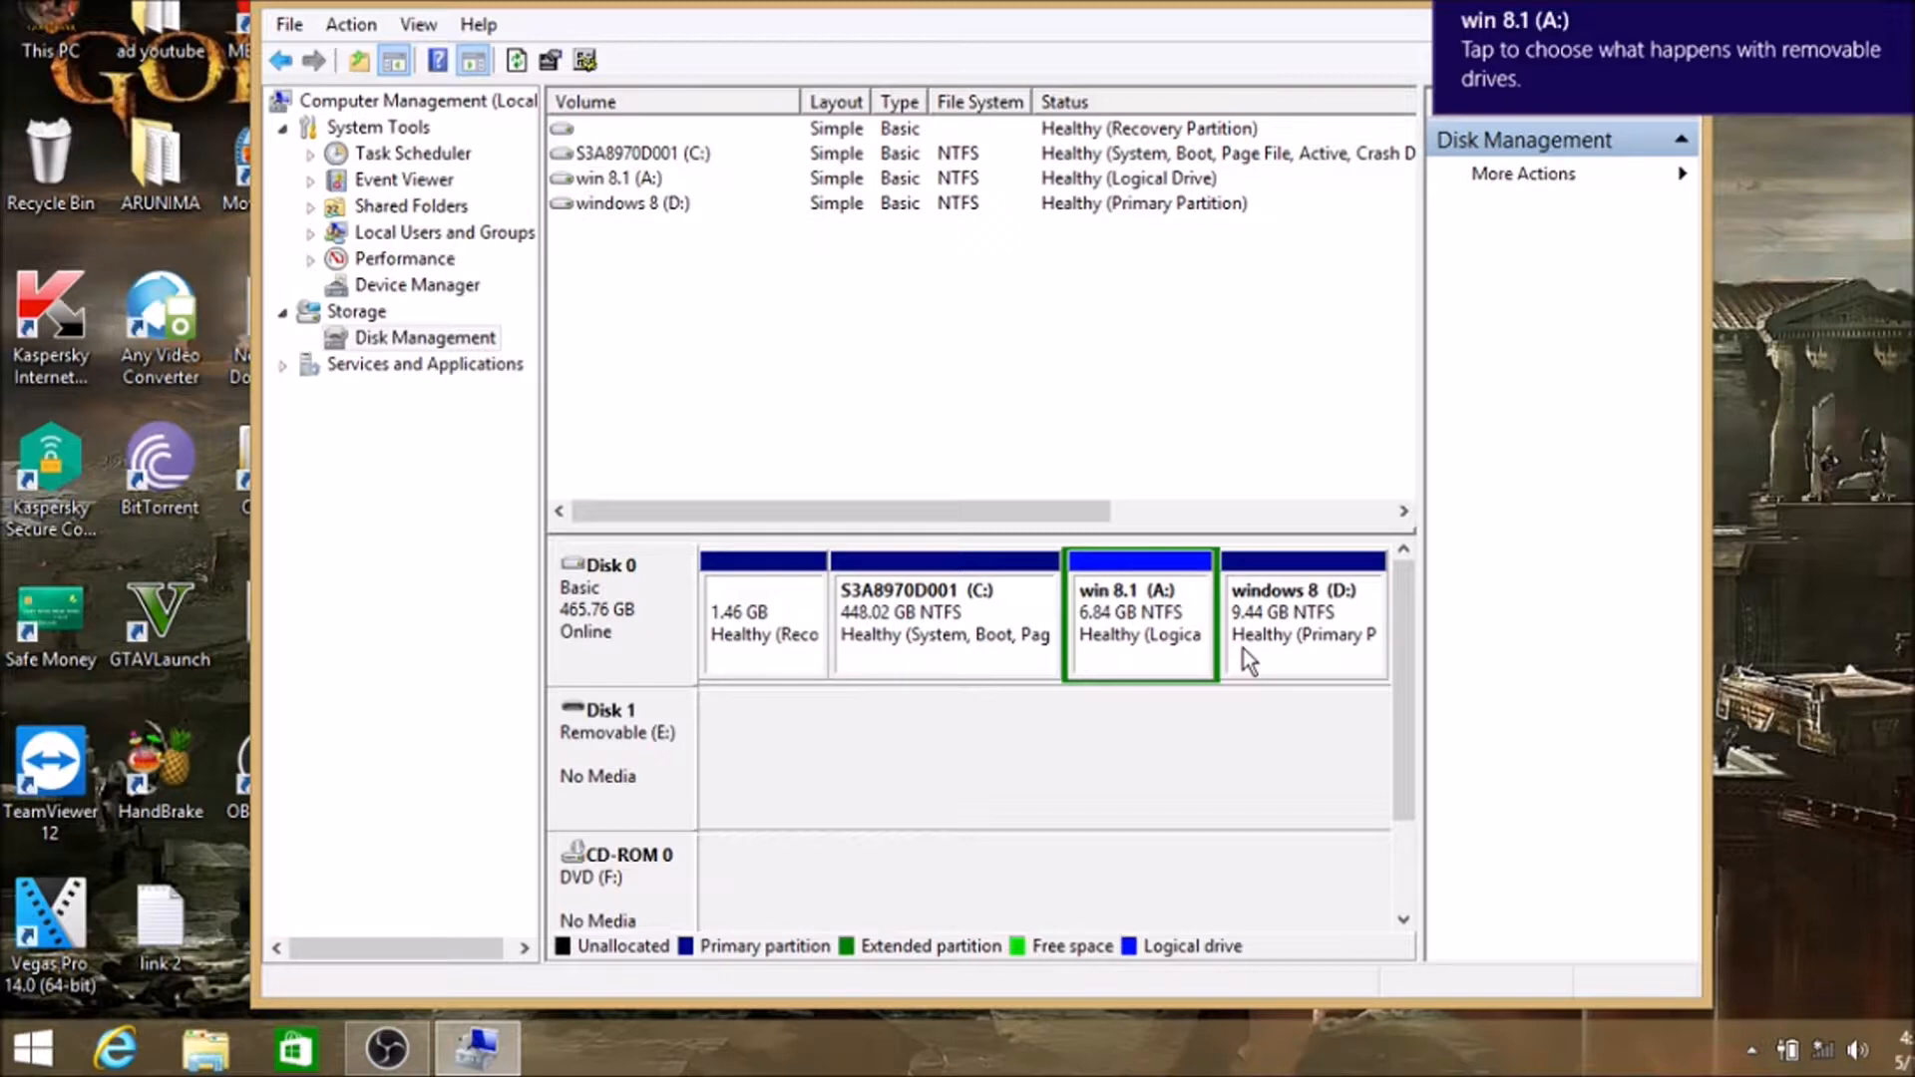
right_click(1079, 650)
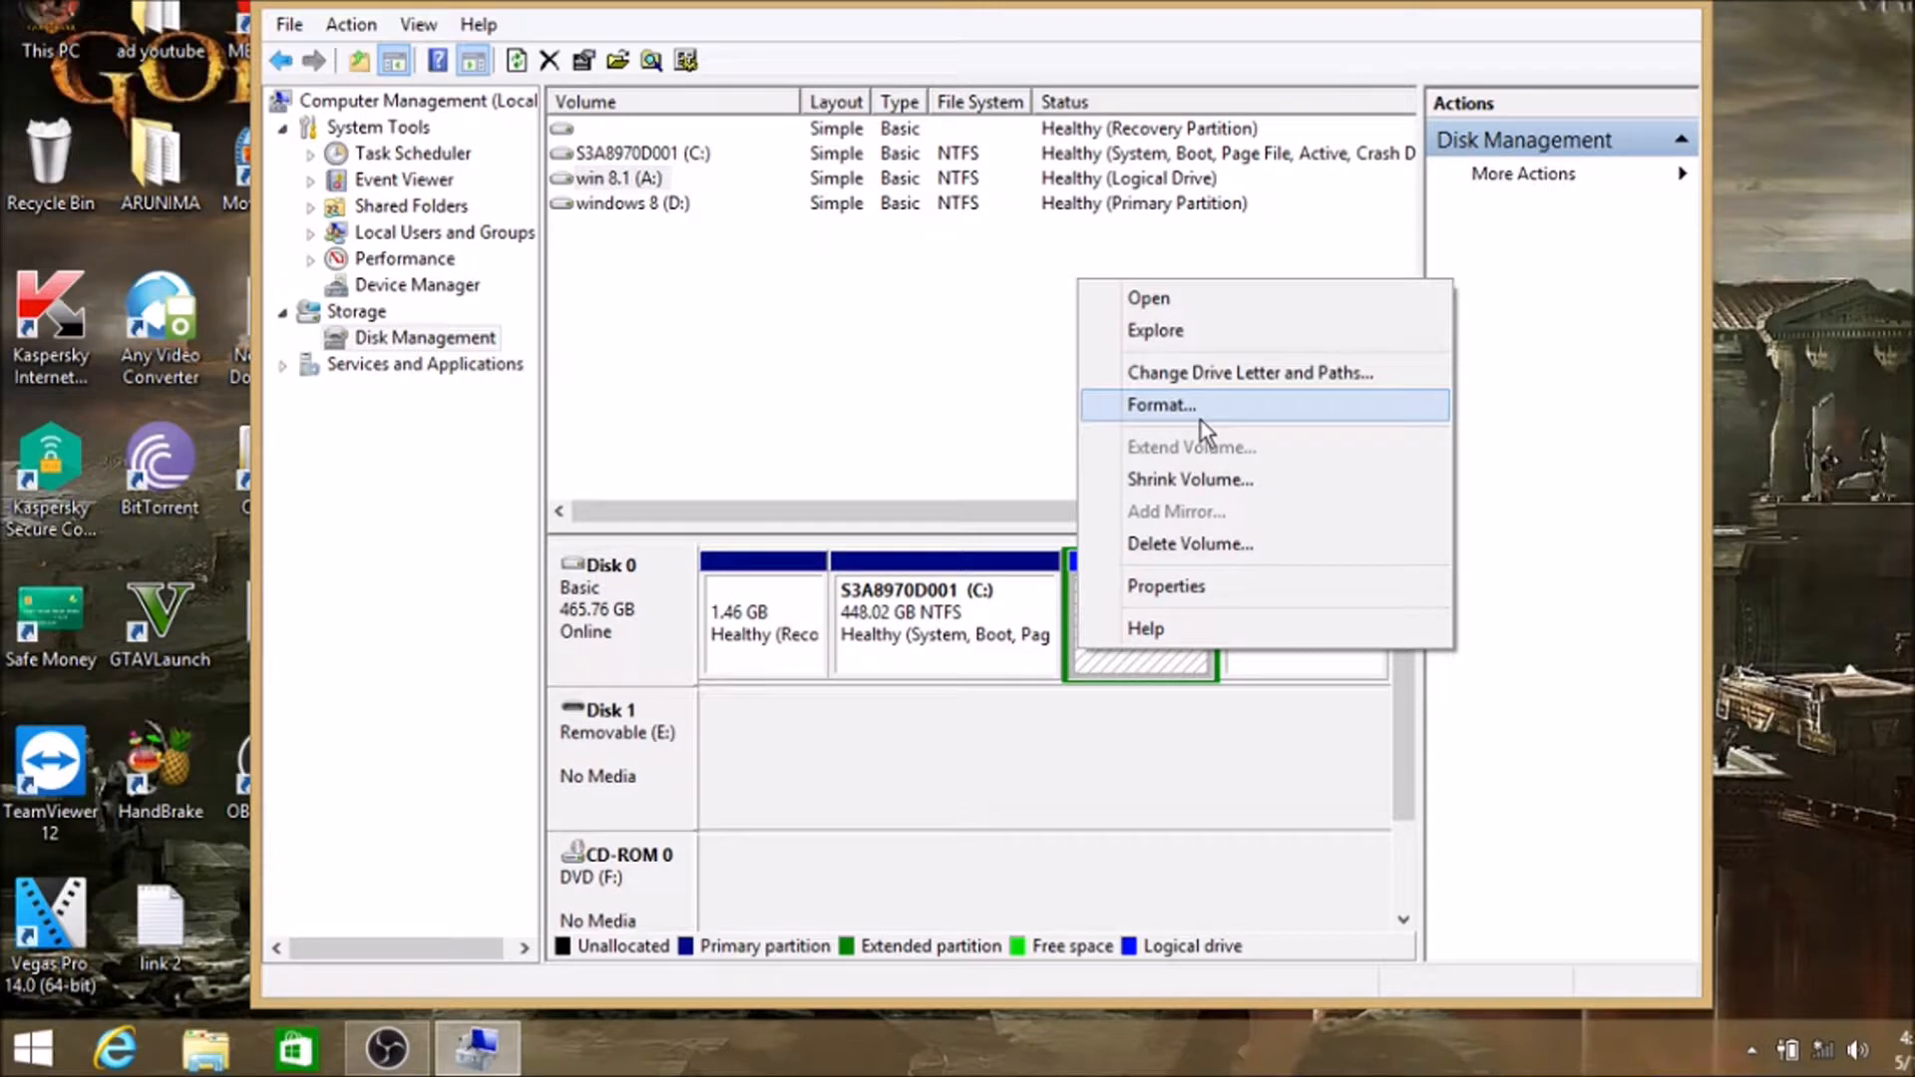
click(1602, 520)
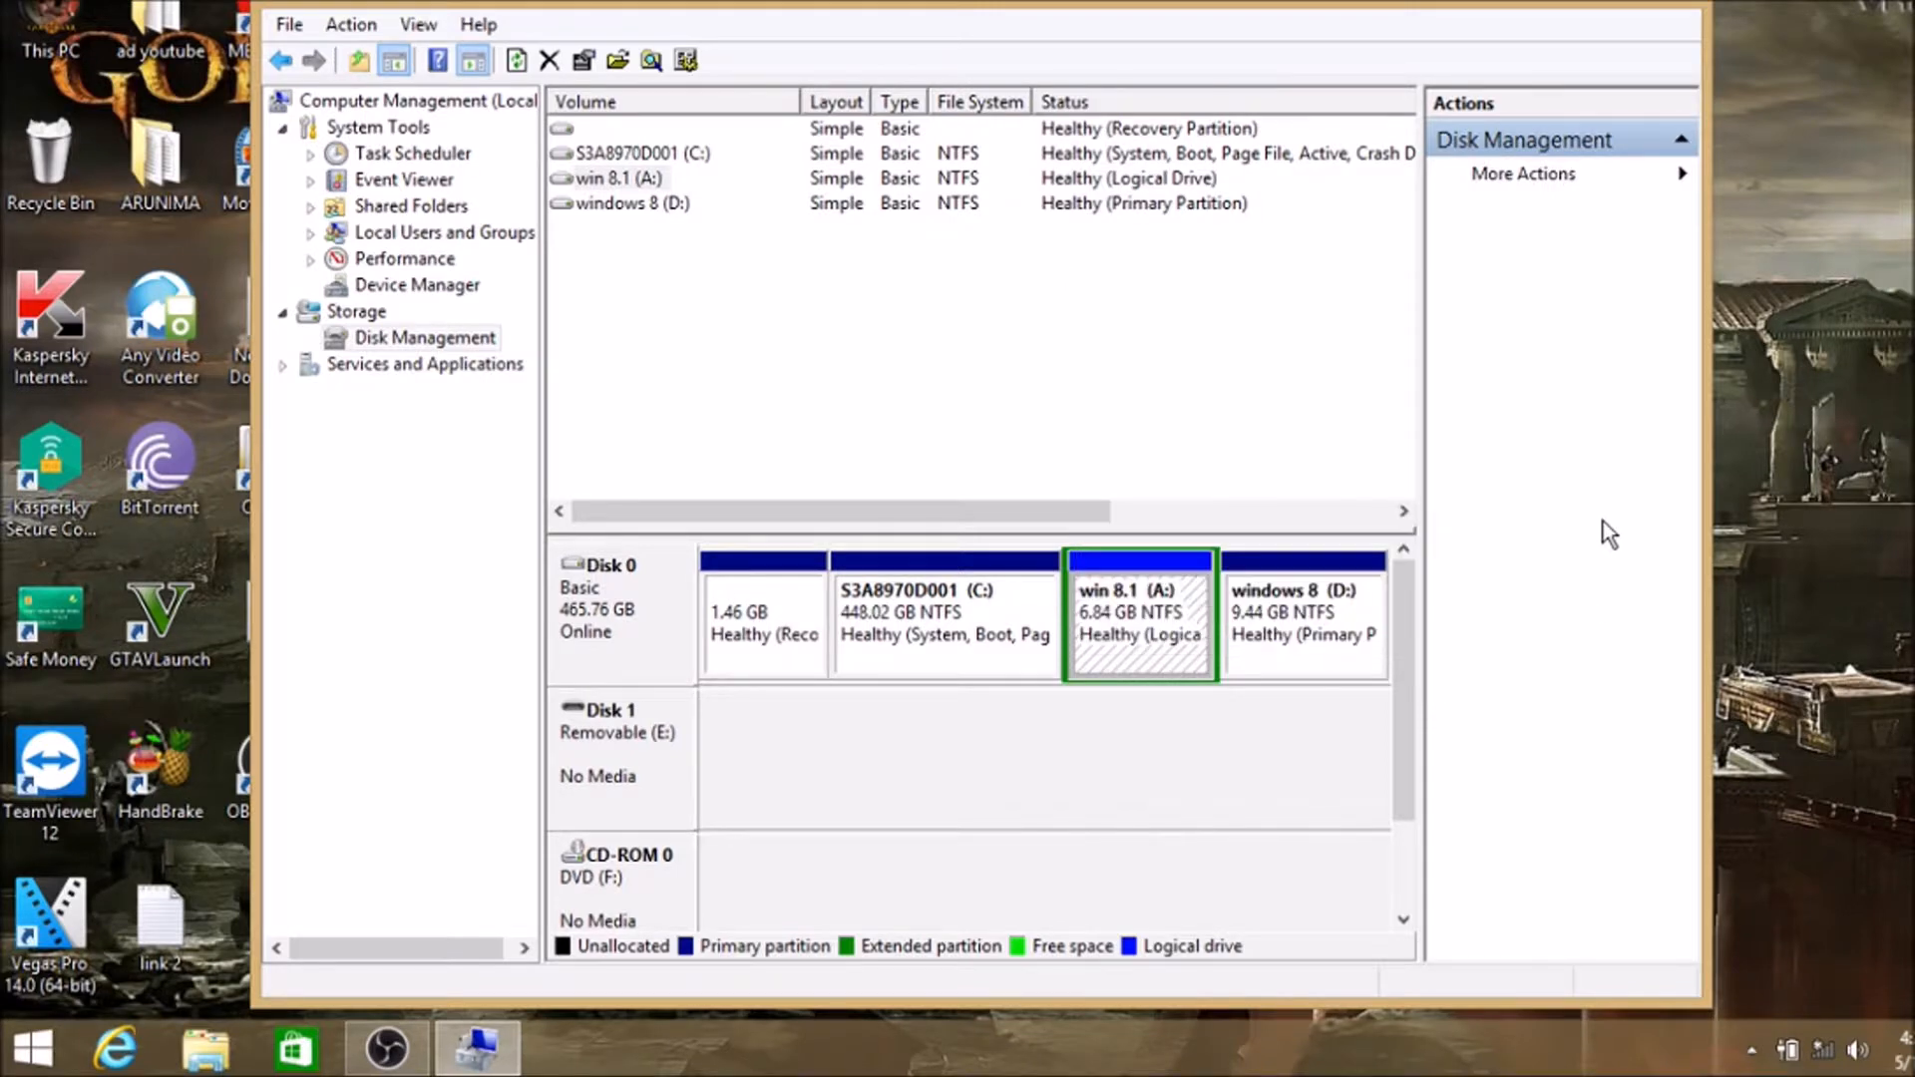
Connect to the Vtv Broadband Wi-Fi network and close the list of networks
click(1826, 1051)
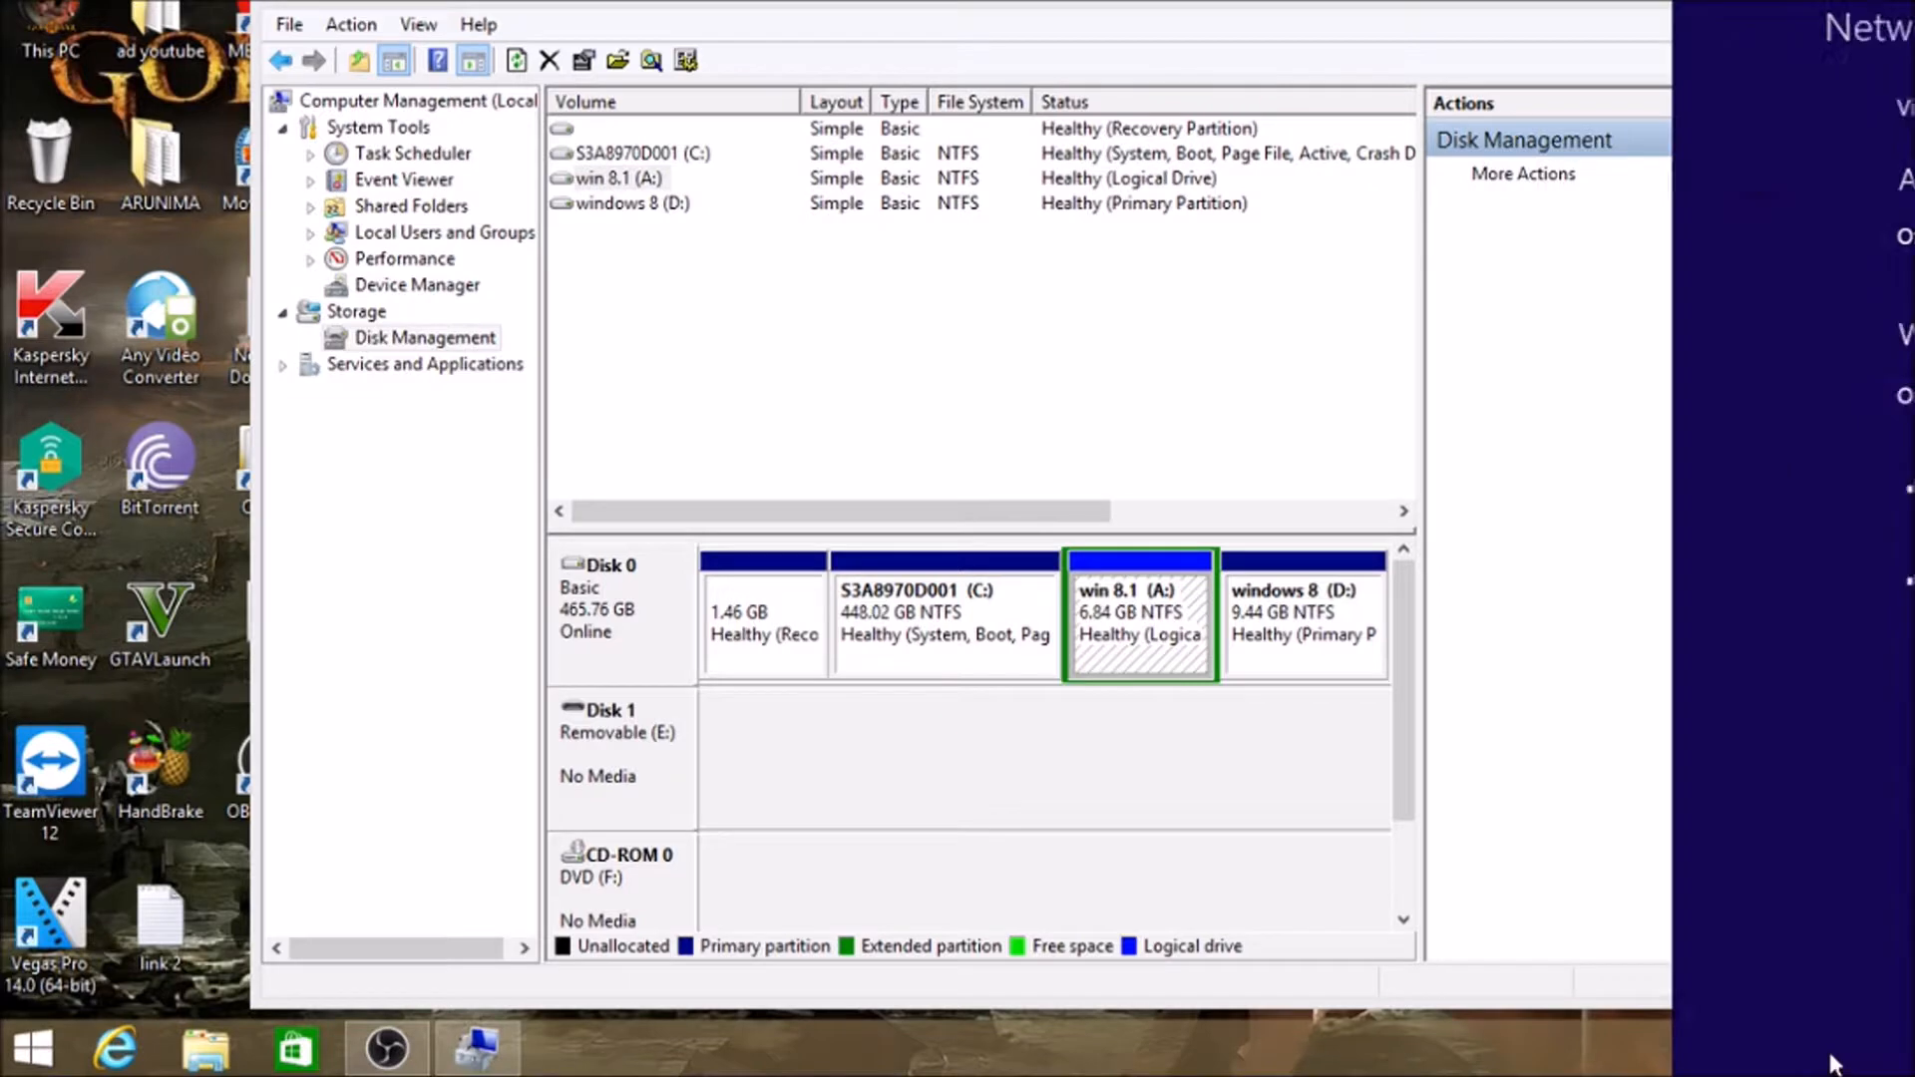
click(1722, 477)
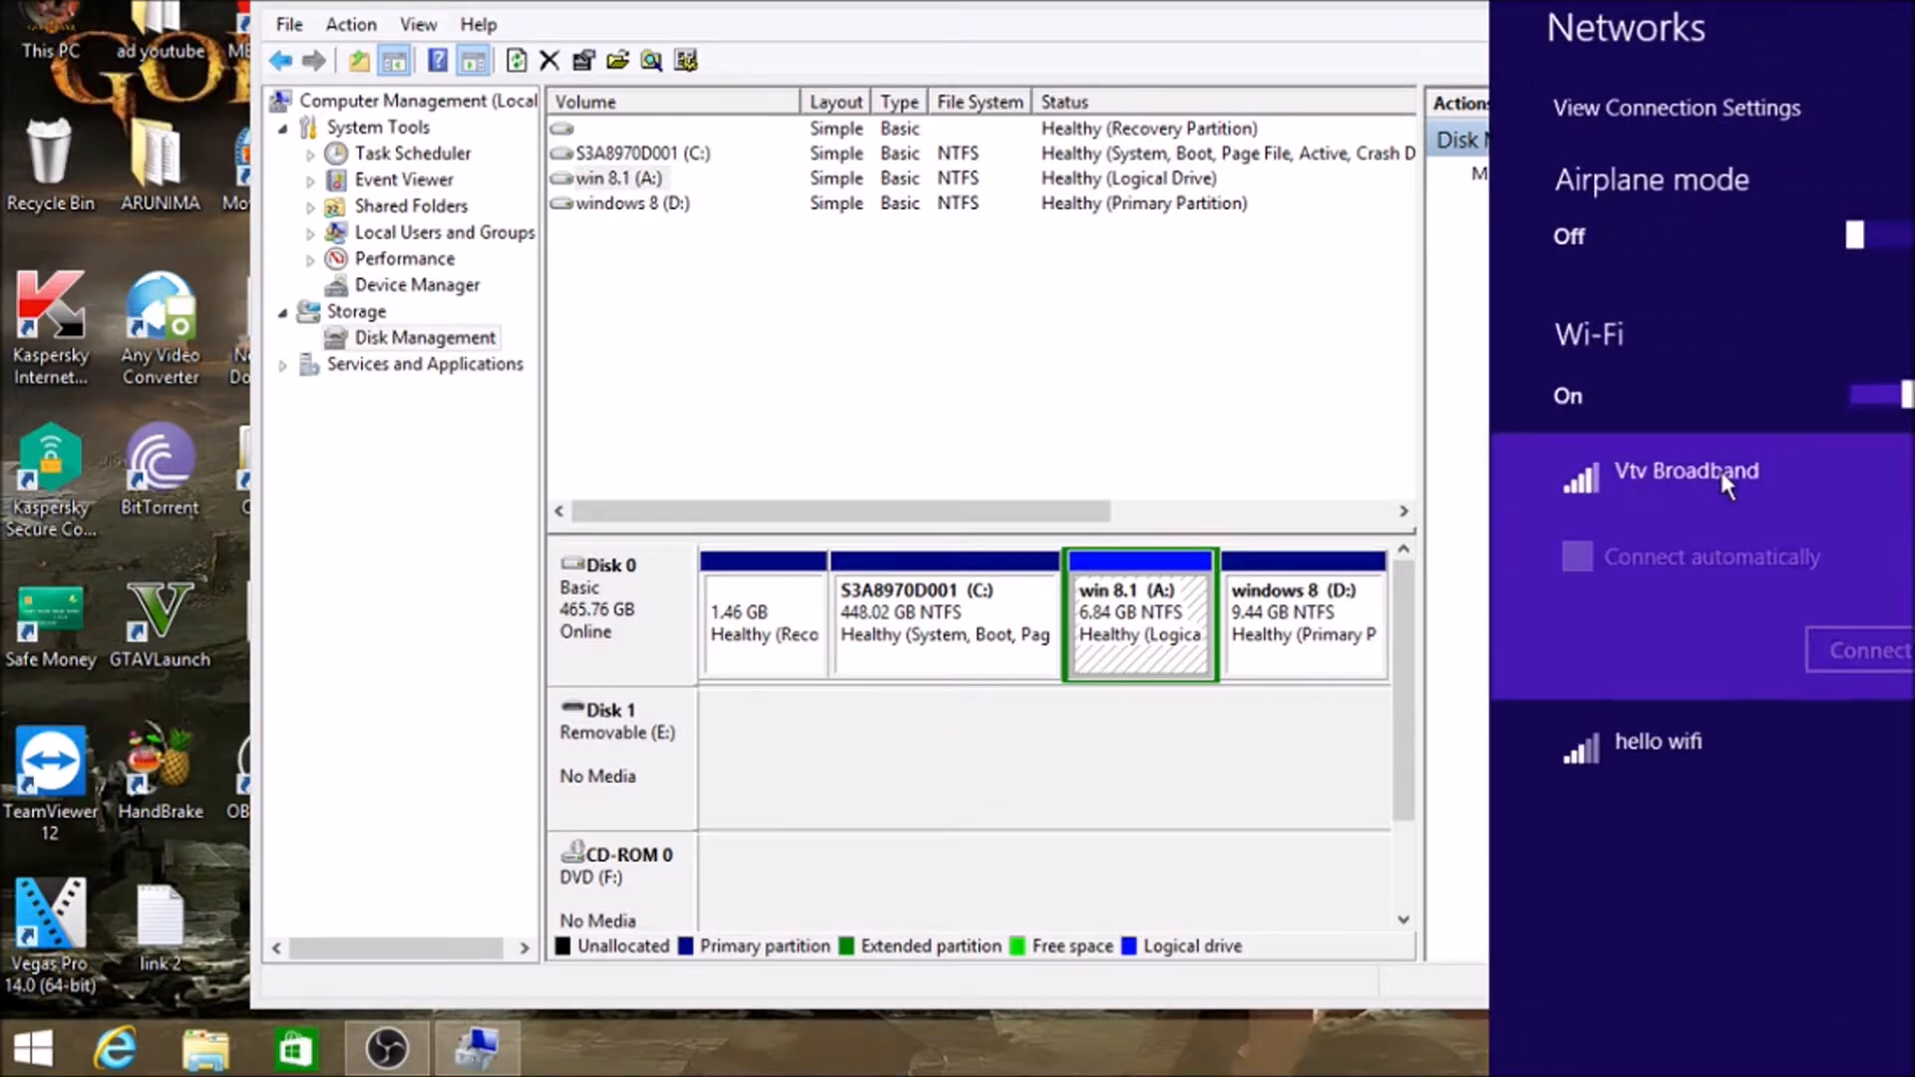
click(1866, 650)
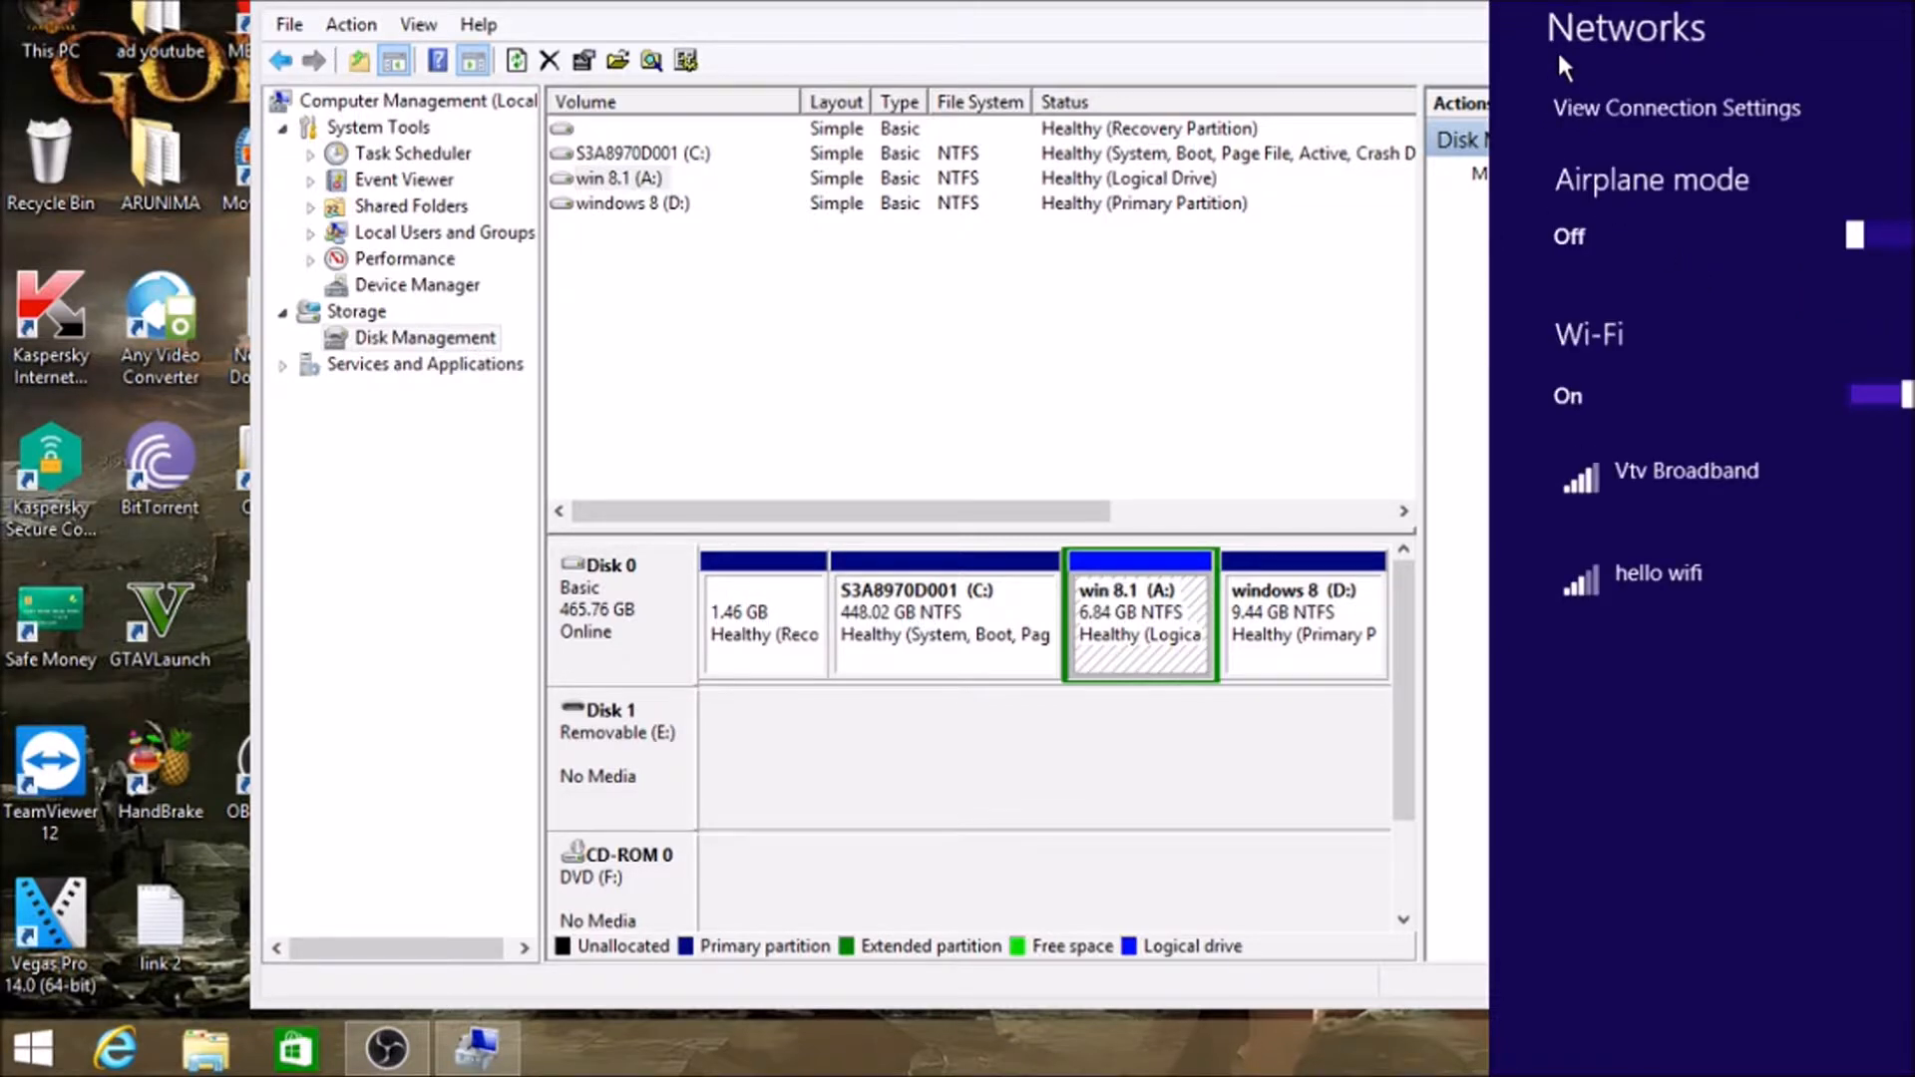
click(1429, 702)
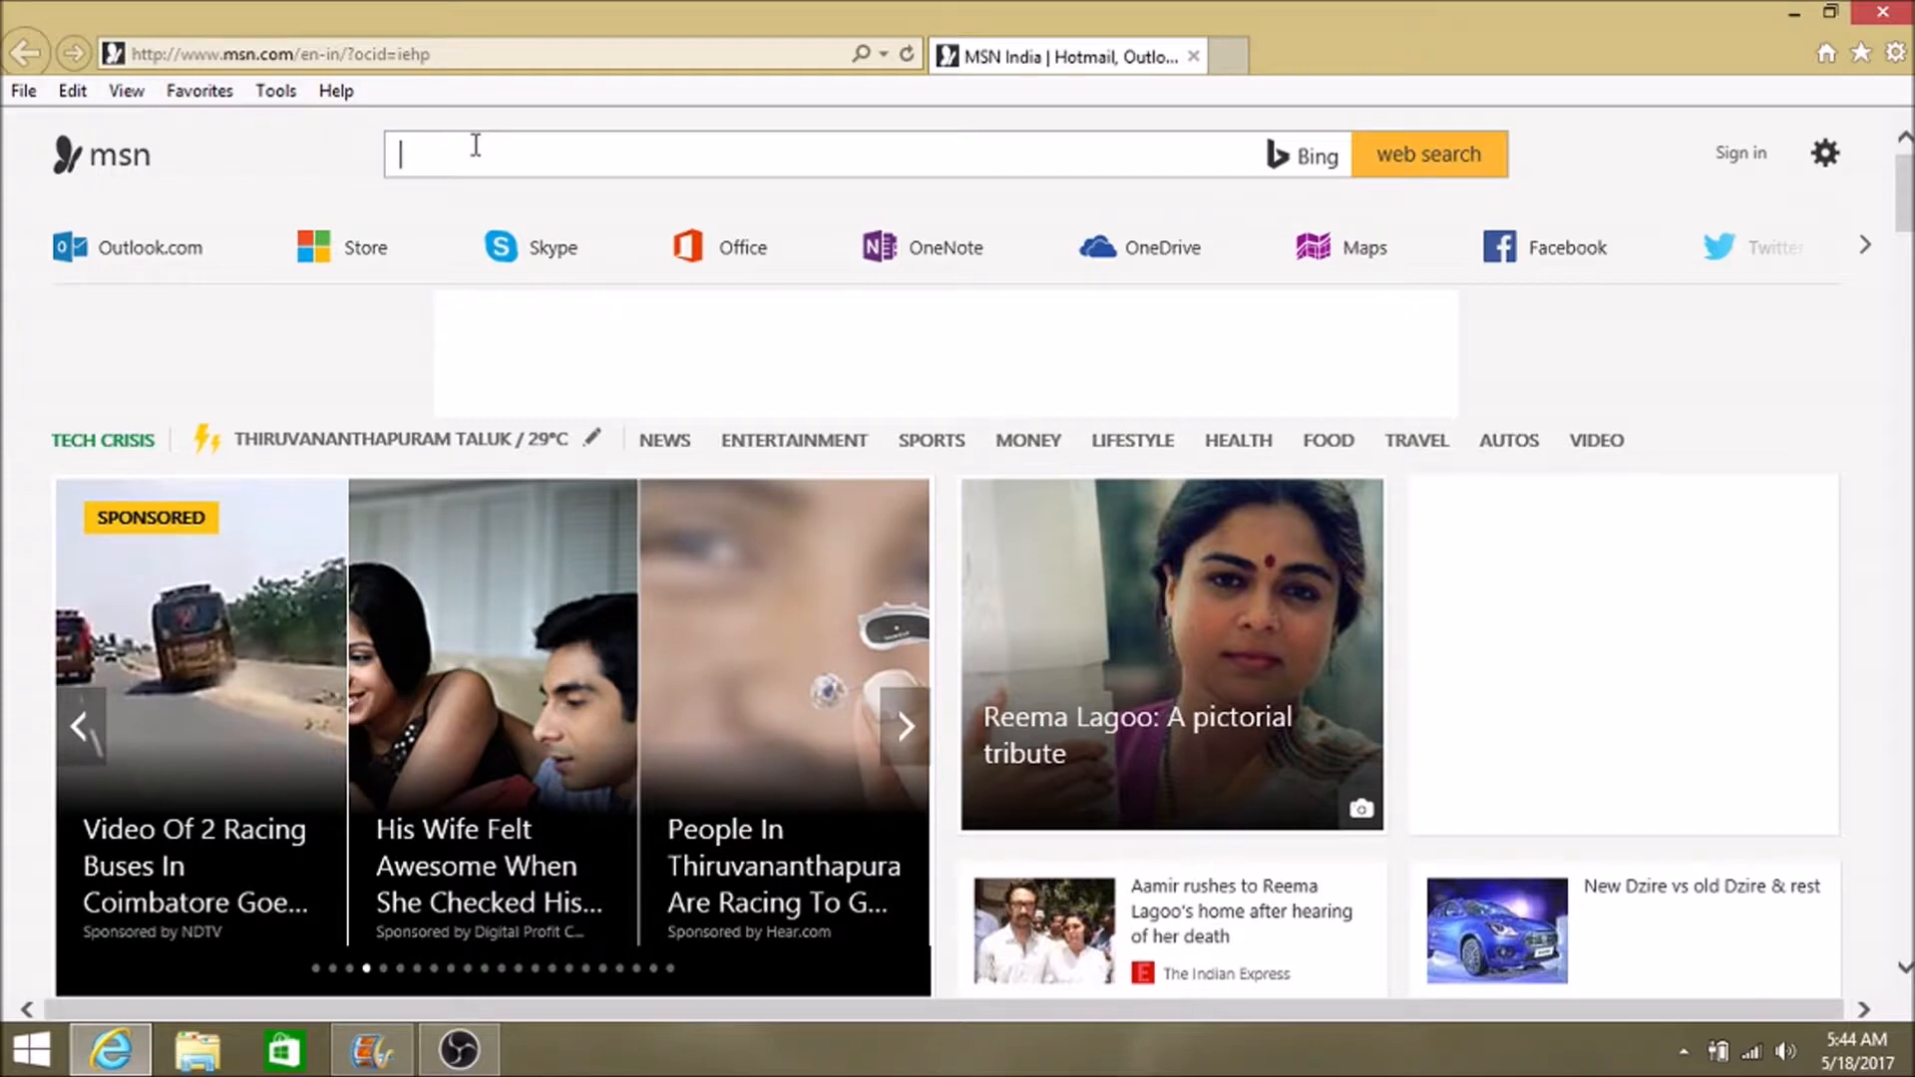
Search the web for "How can you chnage a logical partition to primary partitrion"
text(Ho)
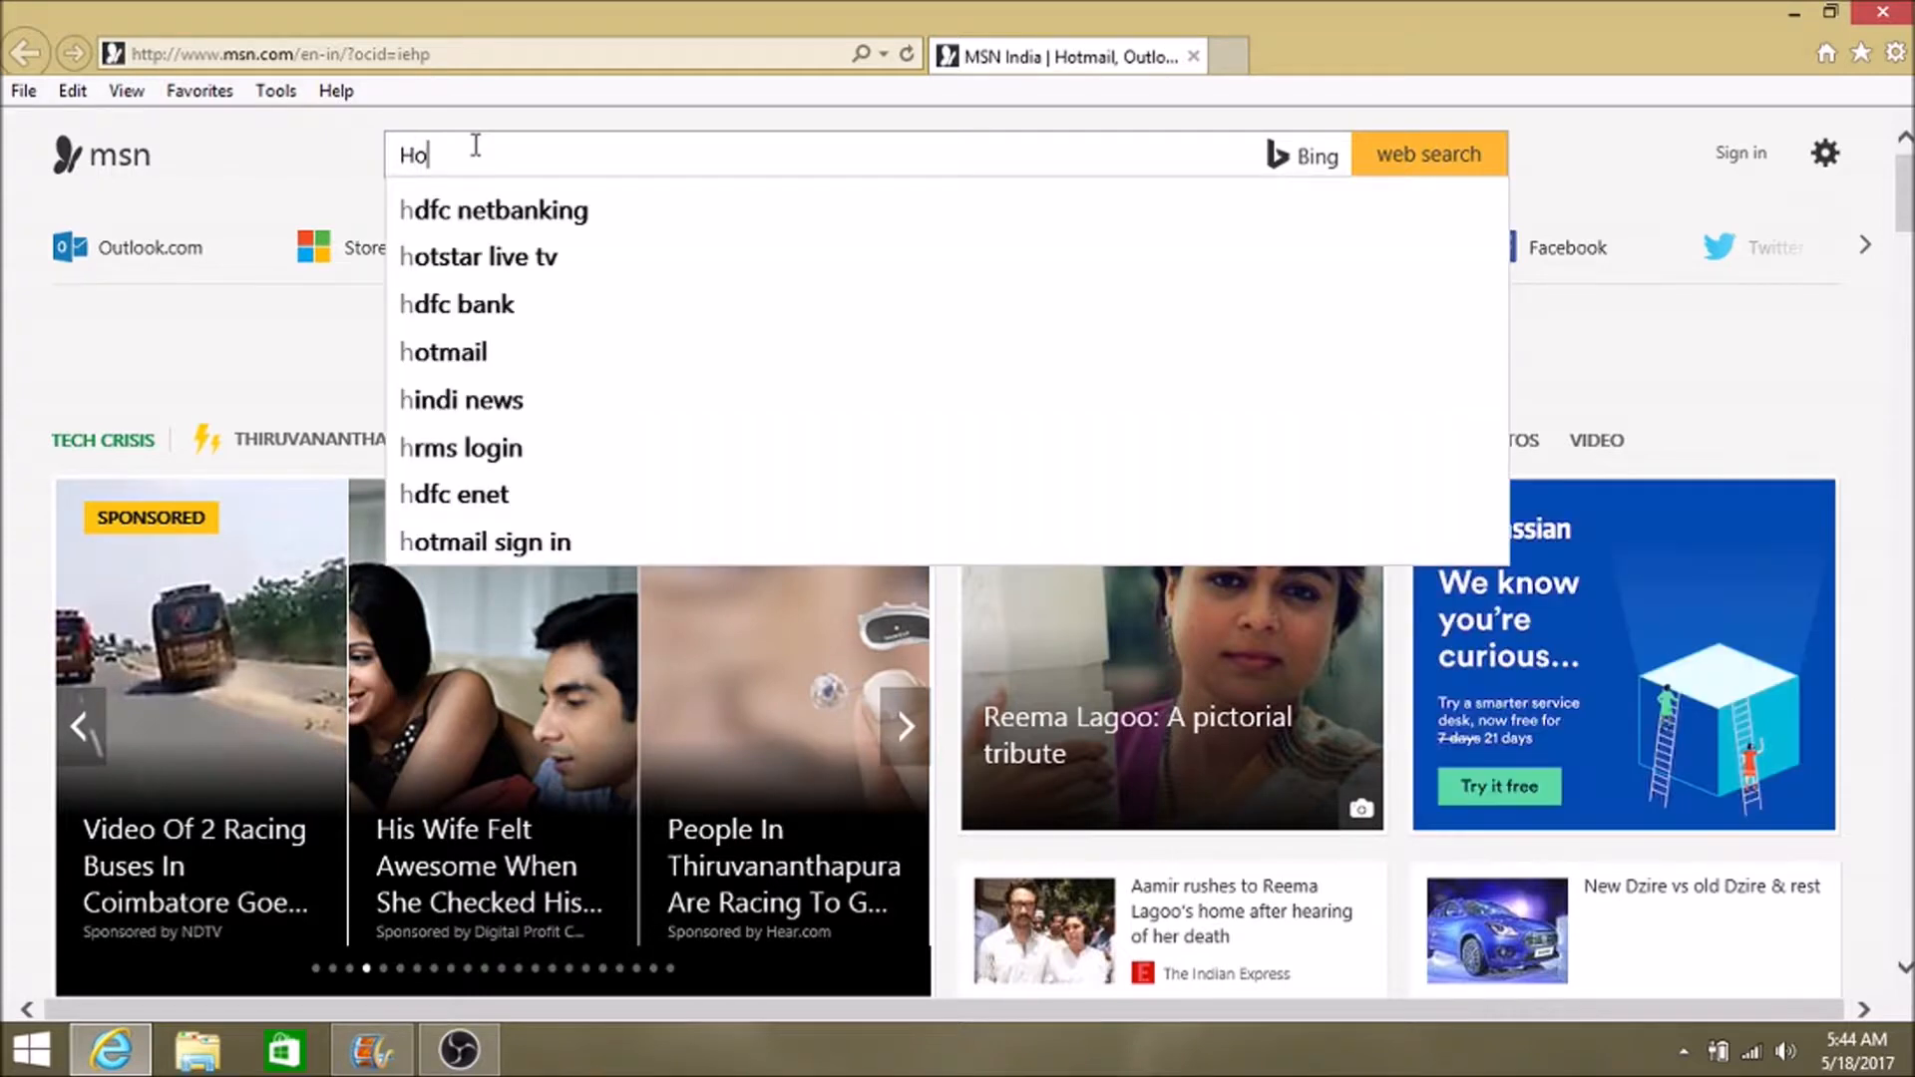
text(w can )
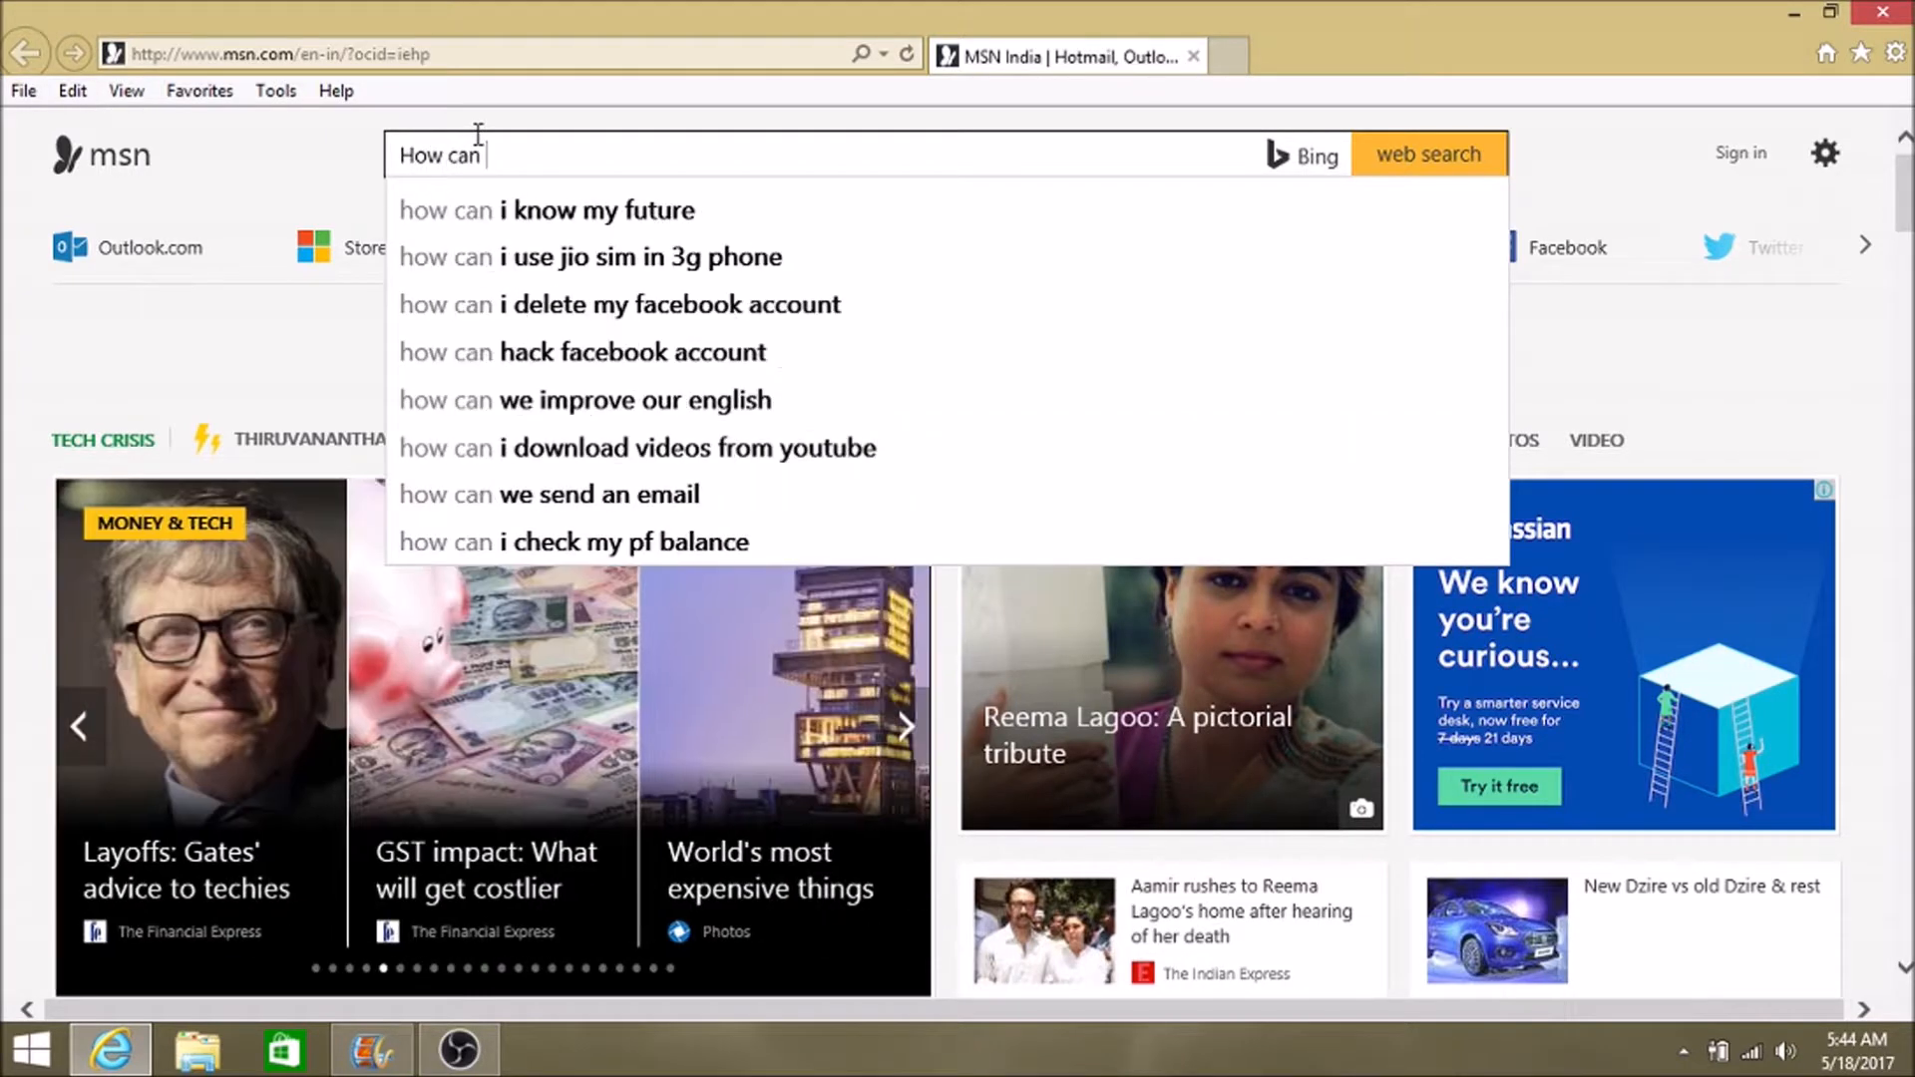
text(you )
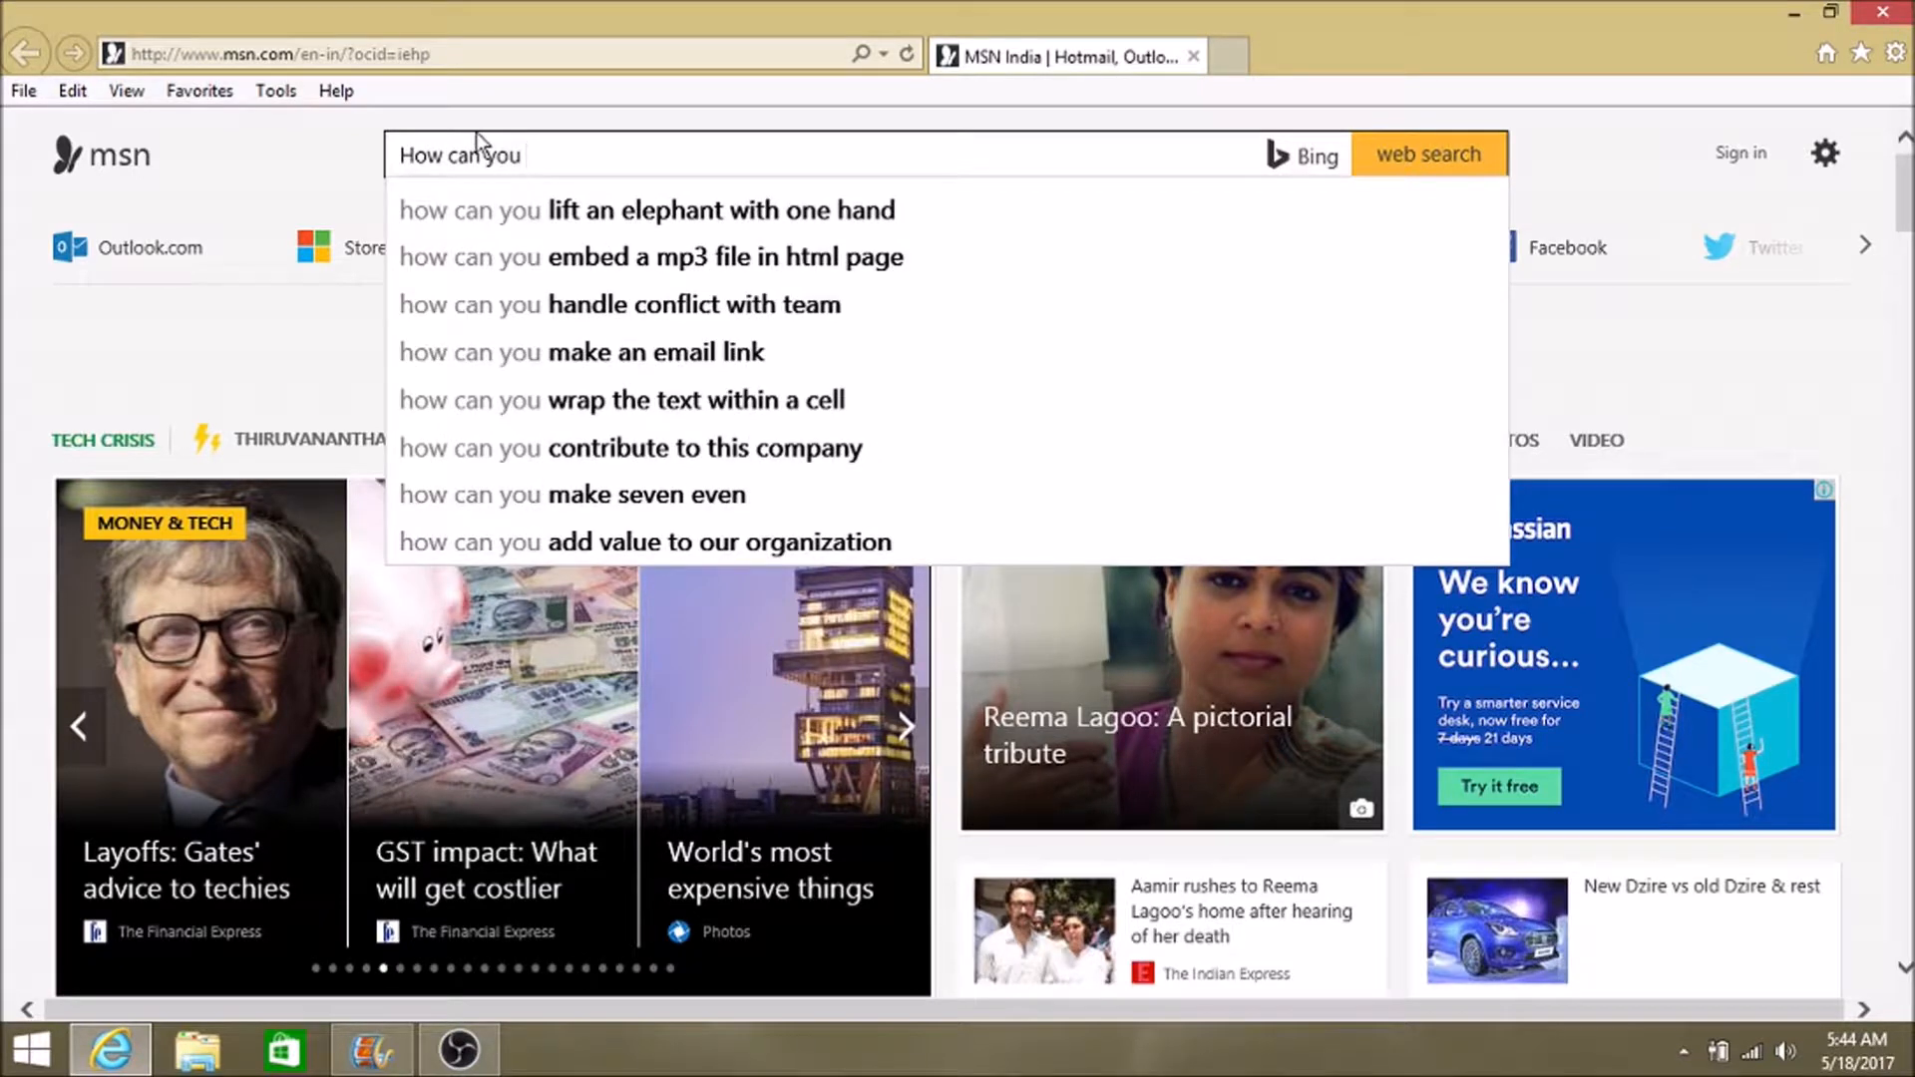
text(chnag)
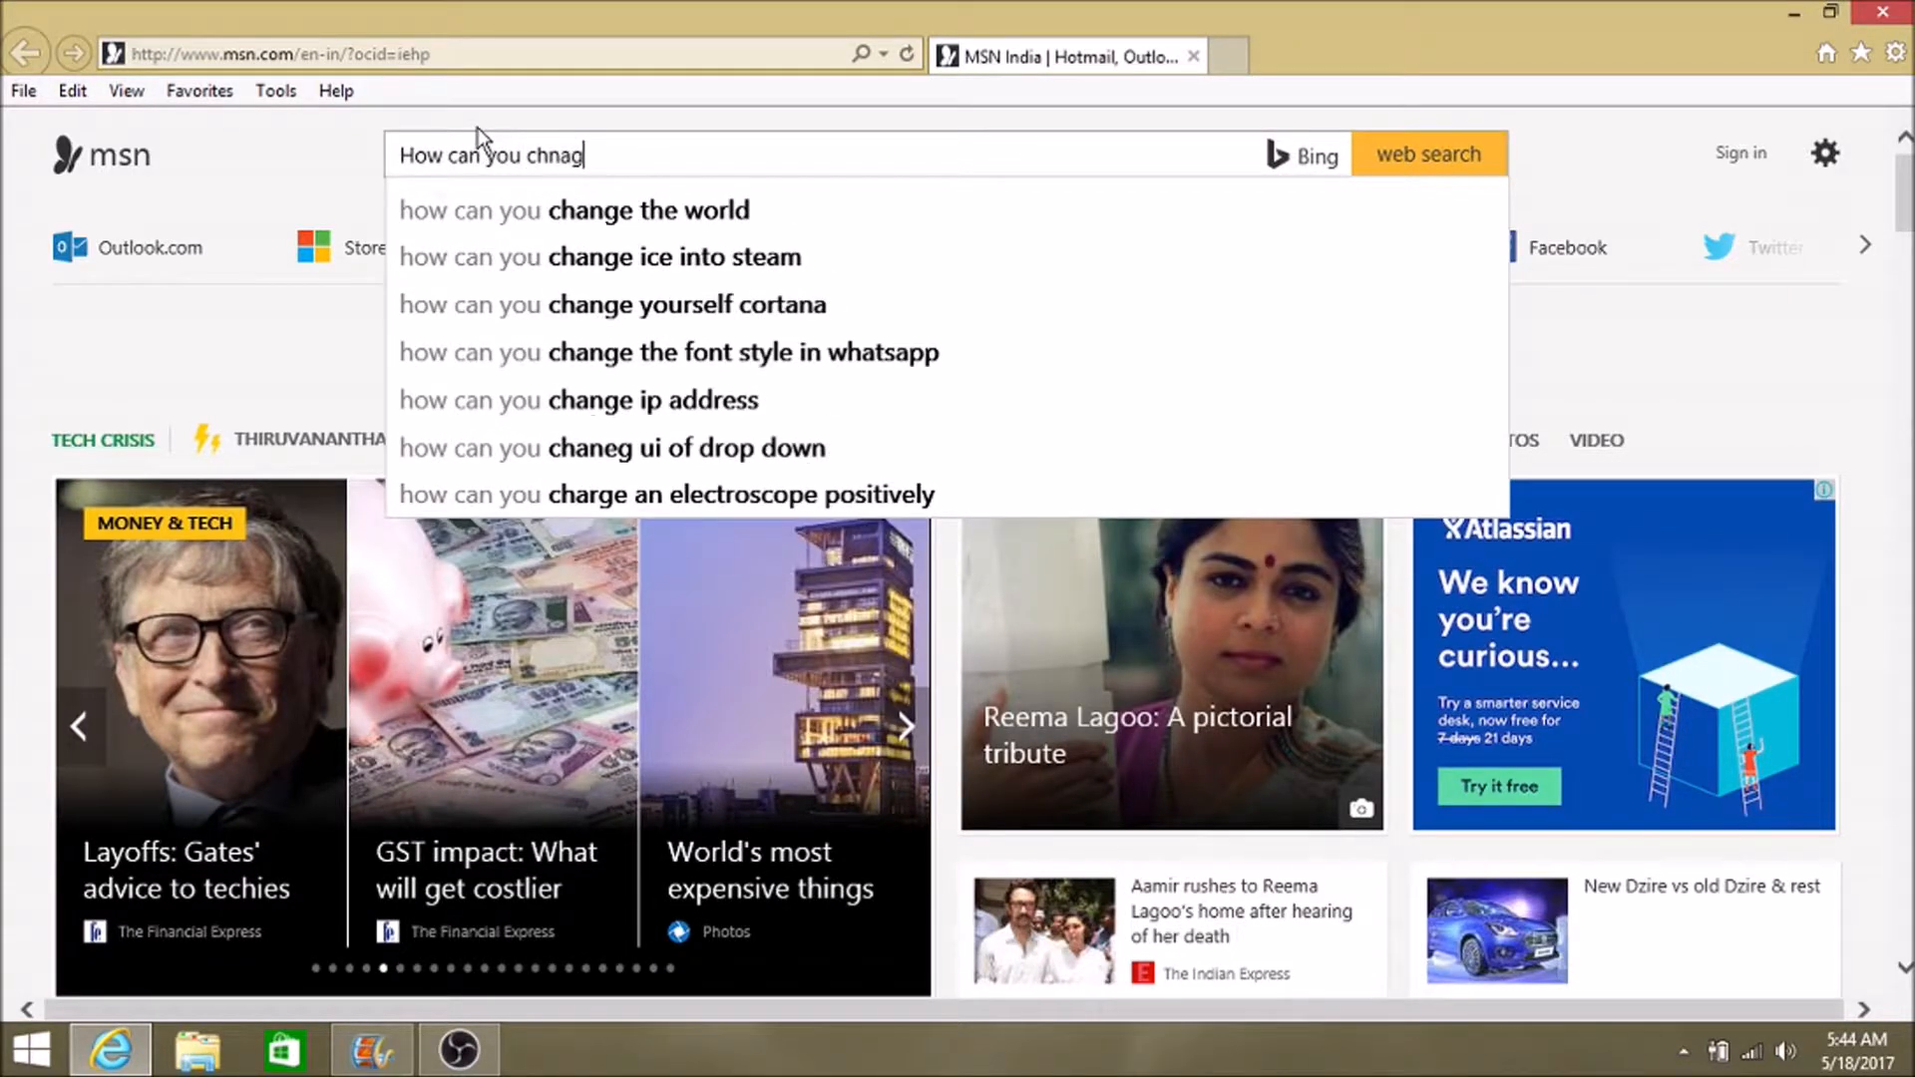
text(e a )
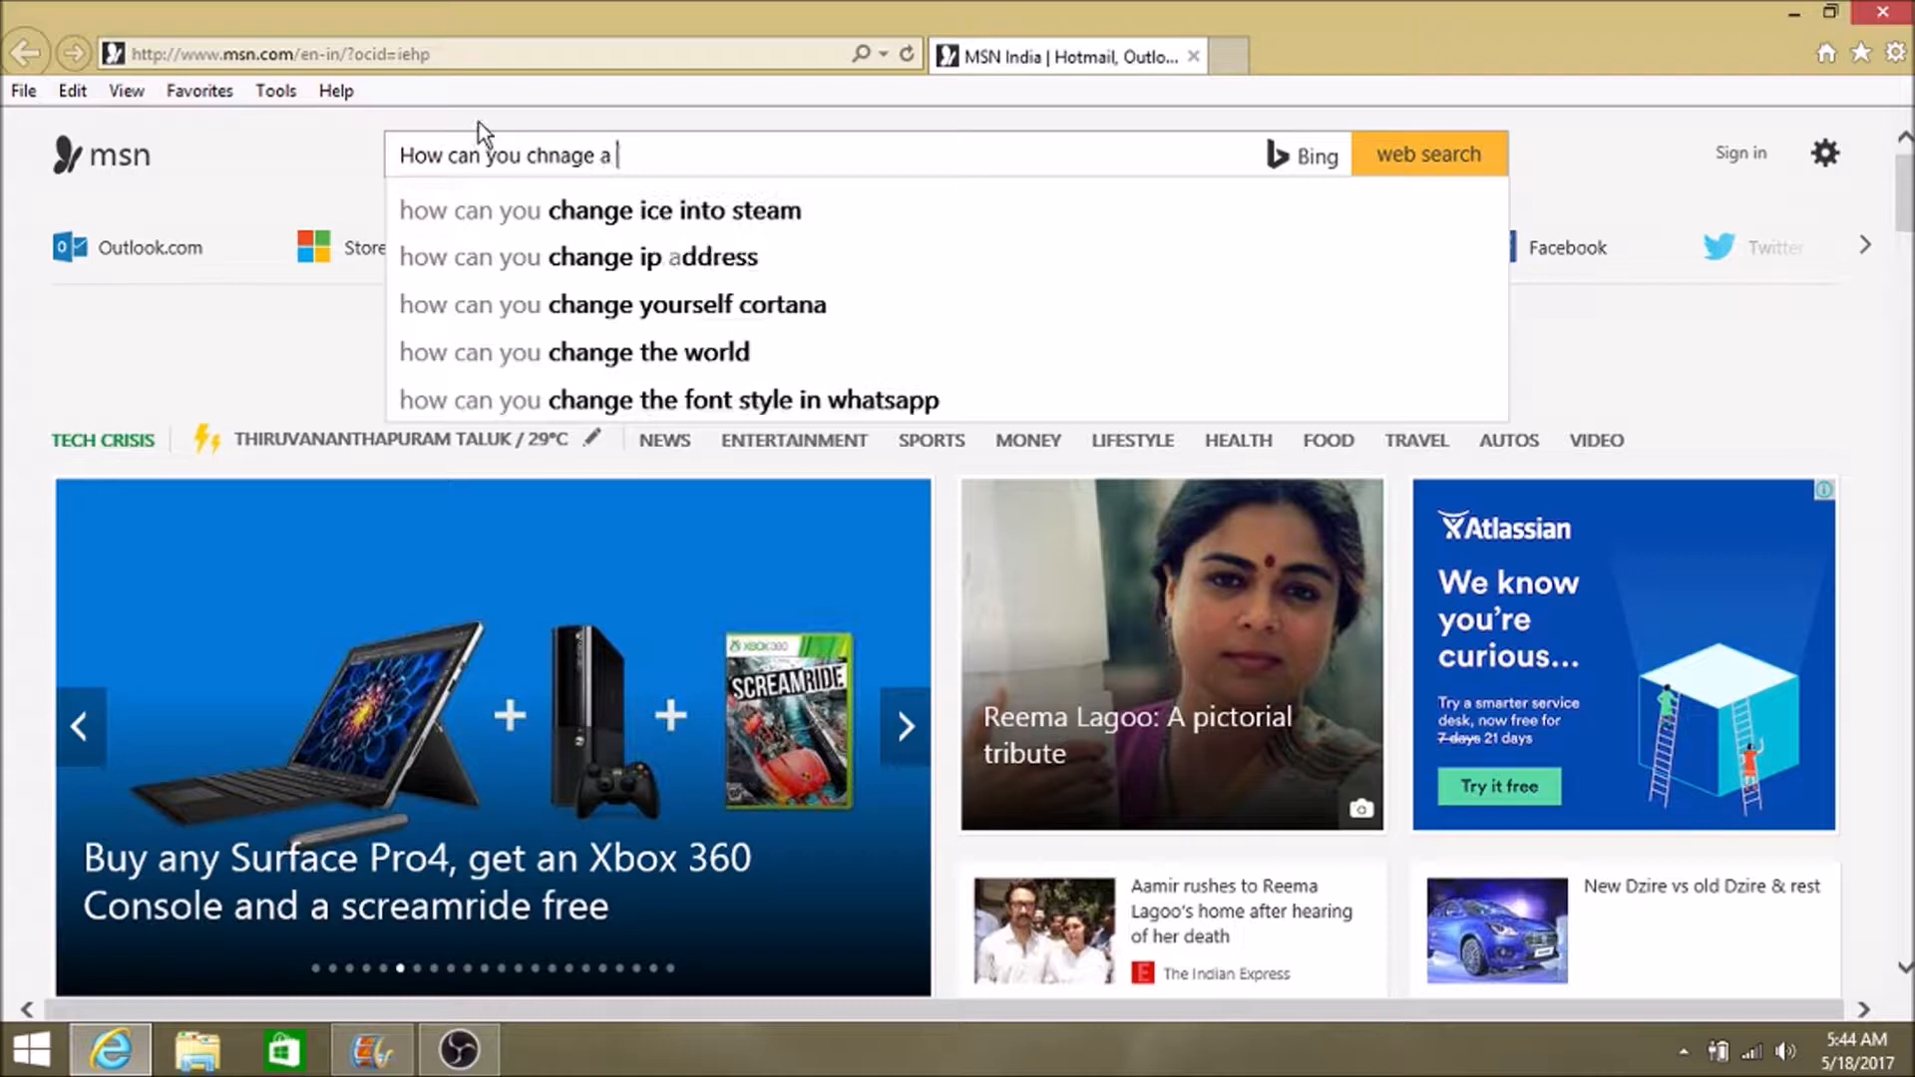
text(logica)
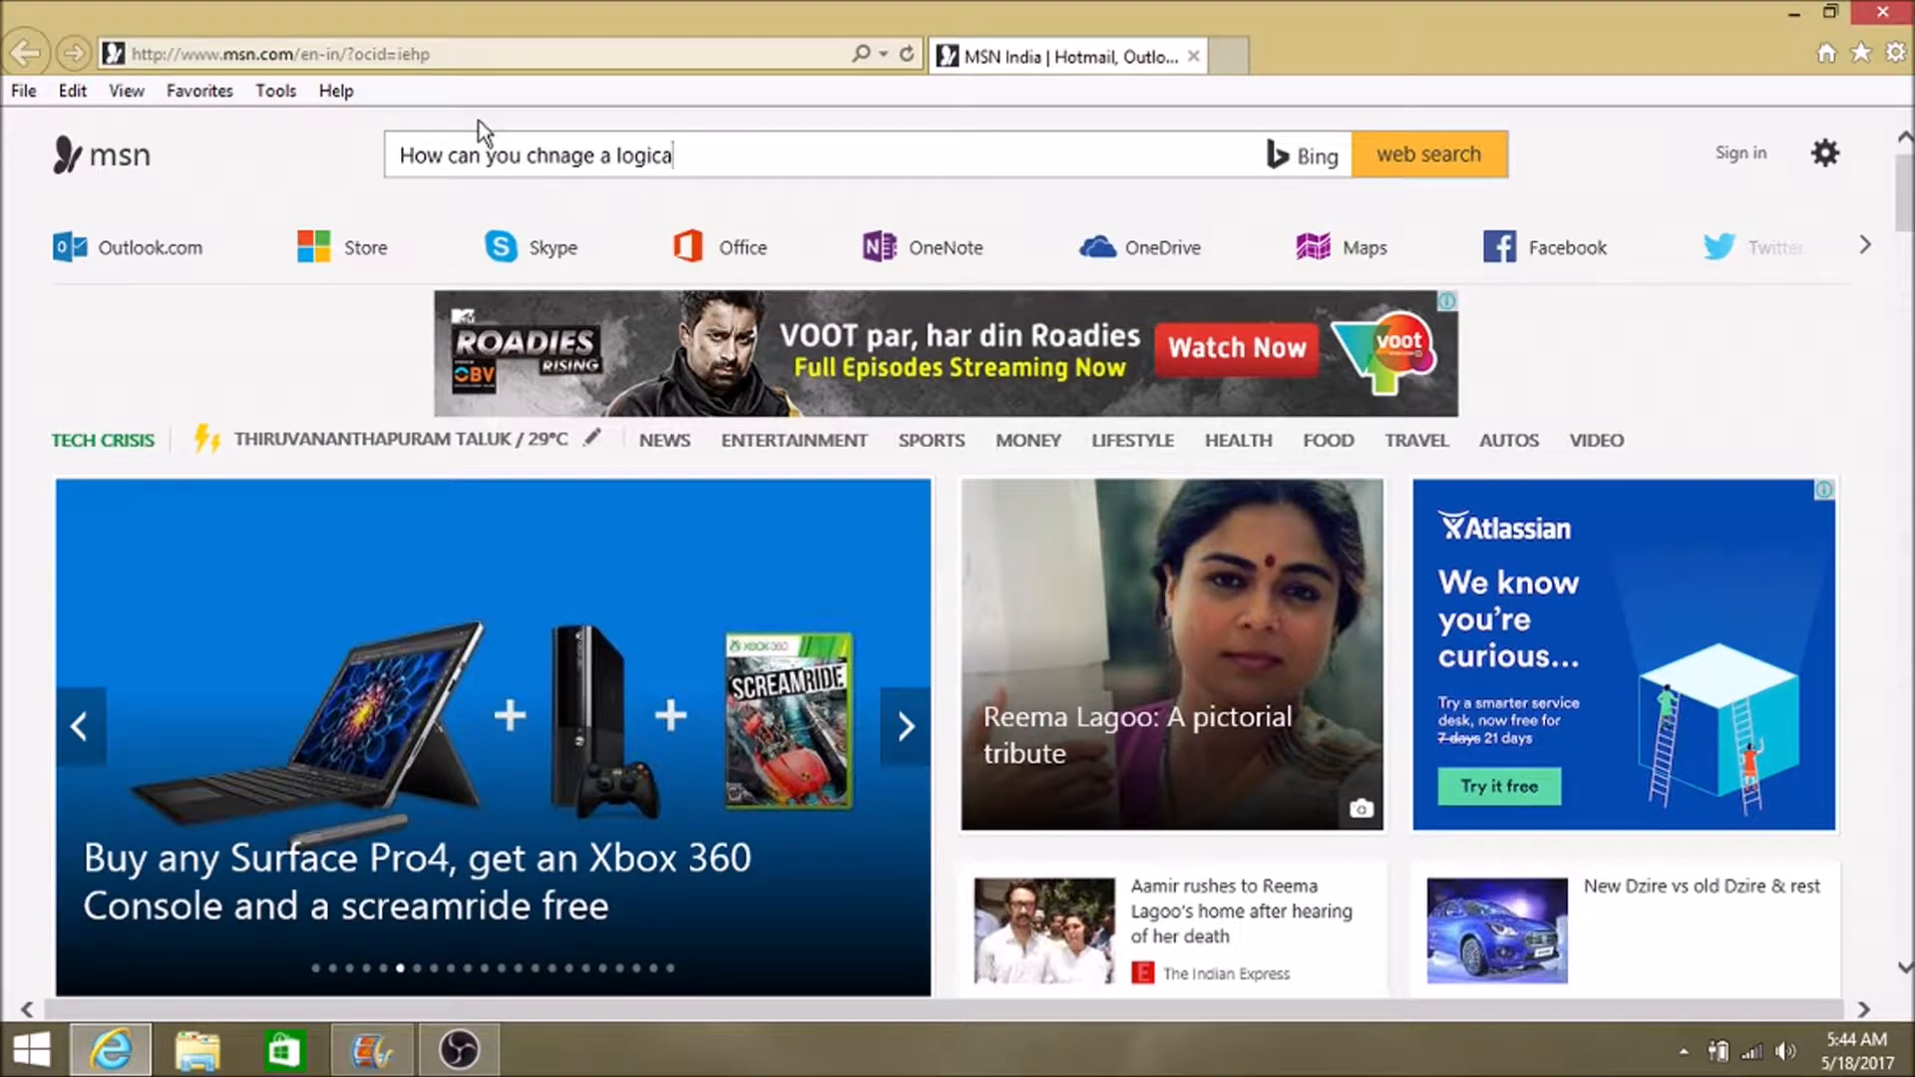
text(l part)
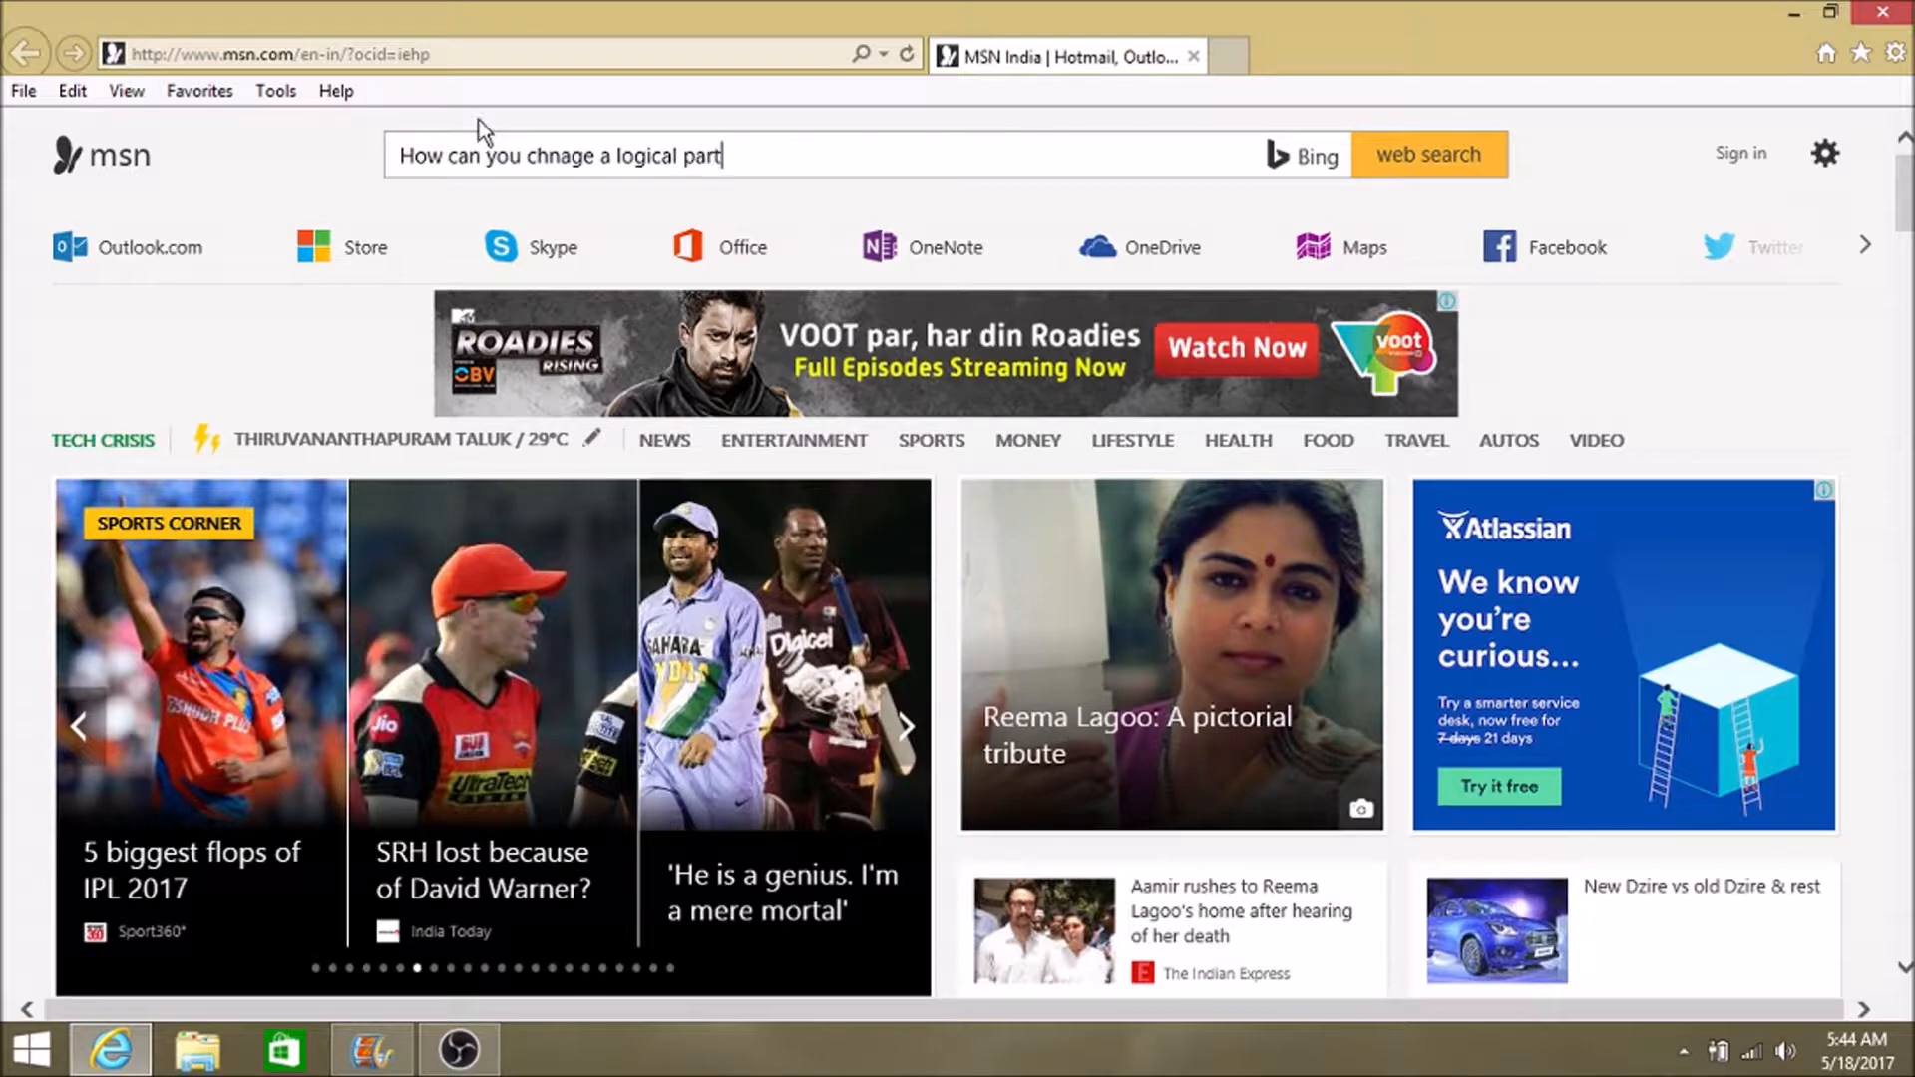
text(ition to )
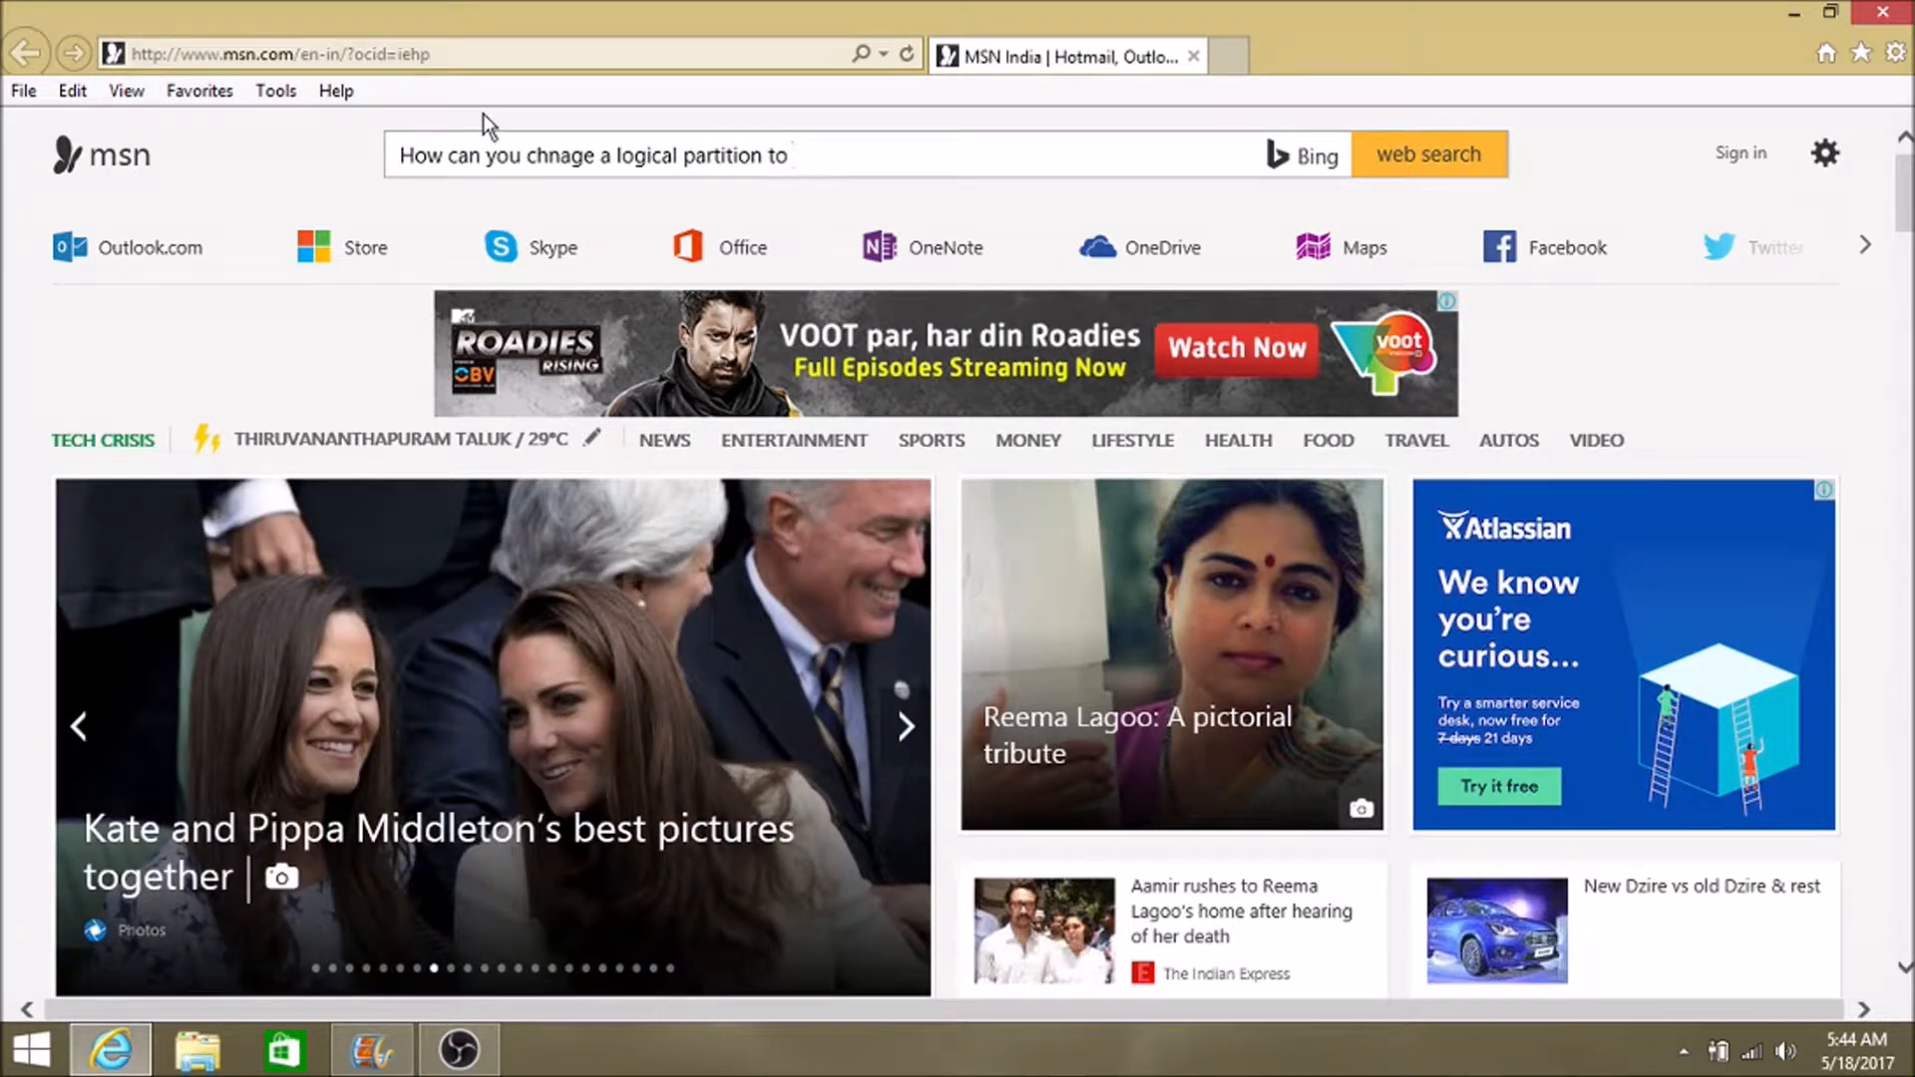
text(primary par)
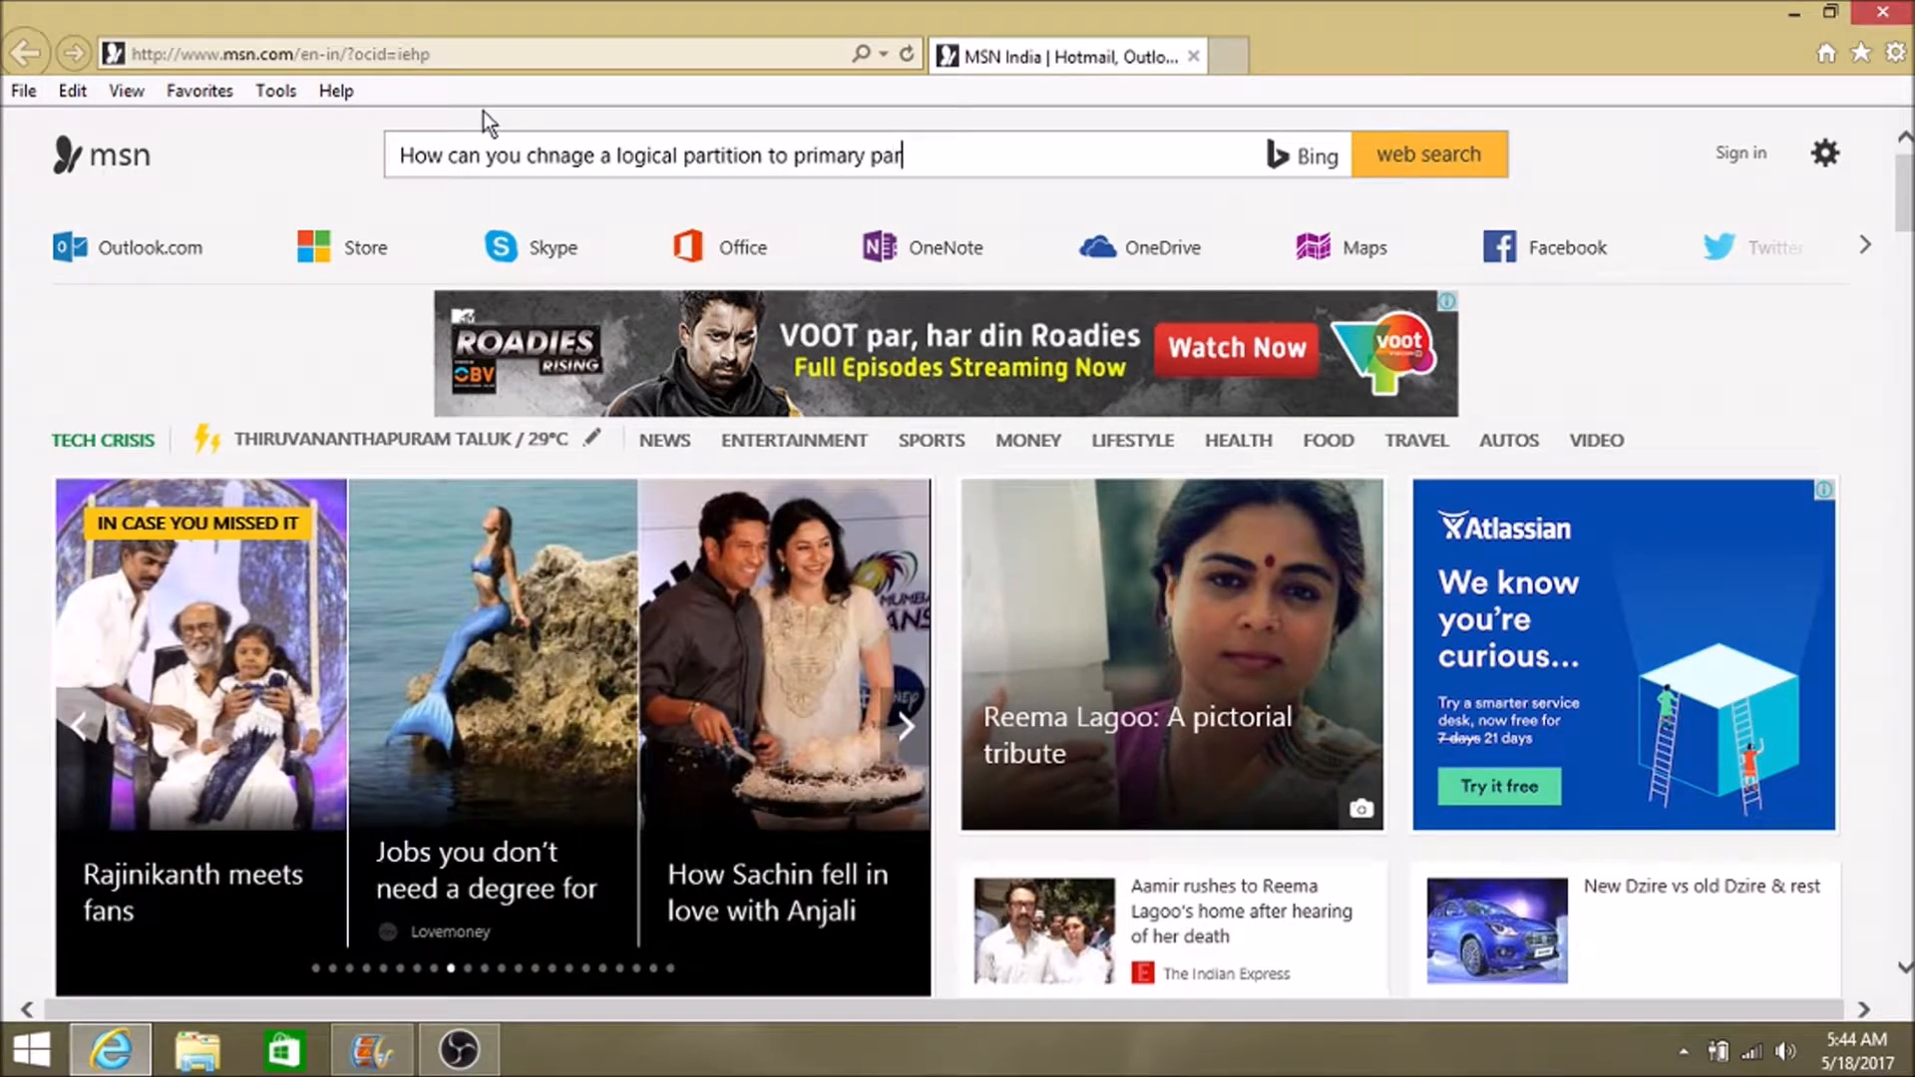
text(titrion)
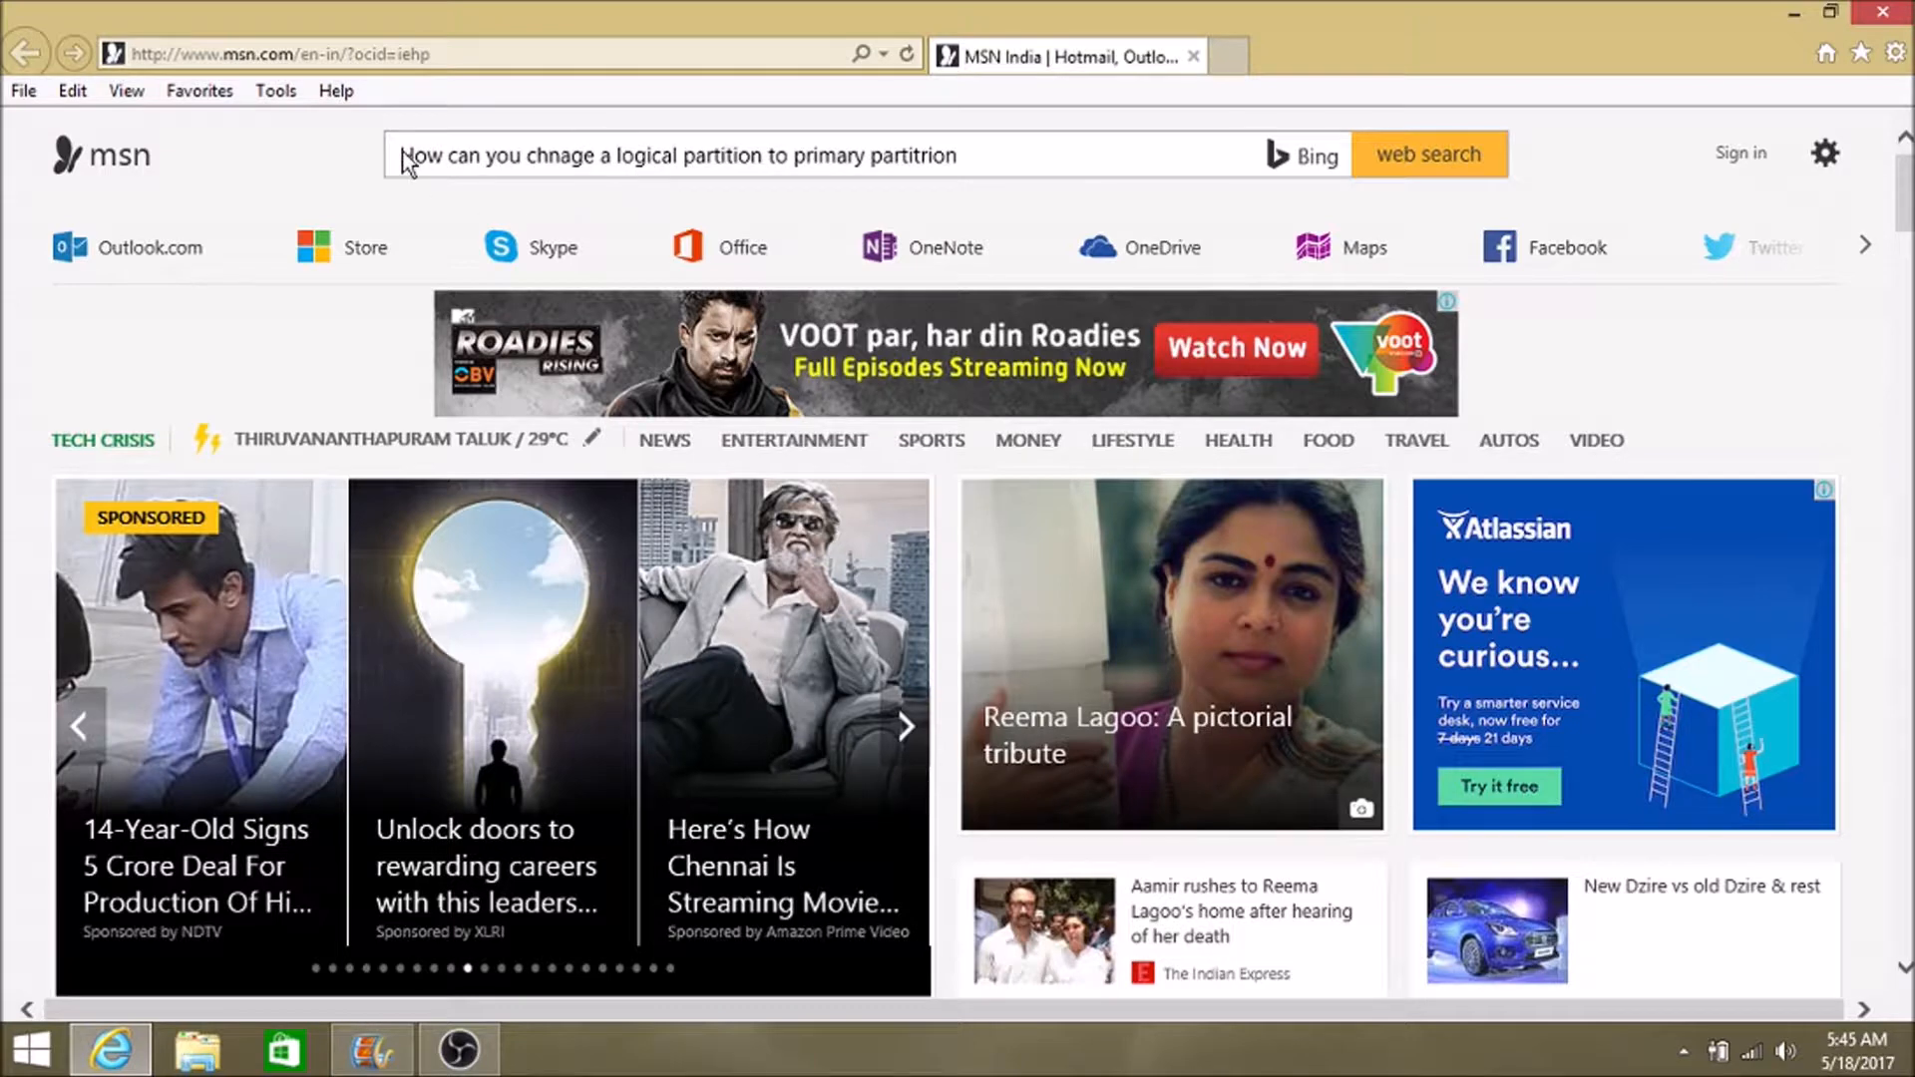
click(1398, 161)
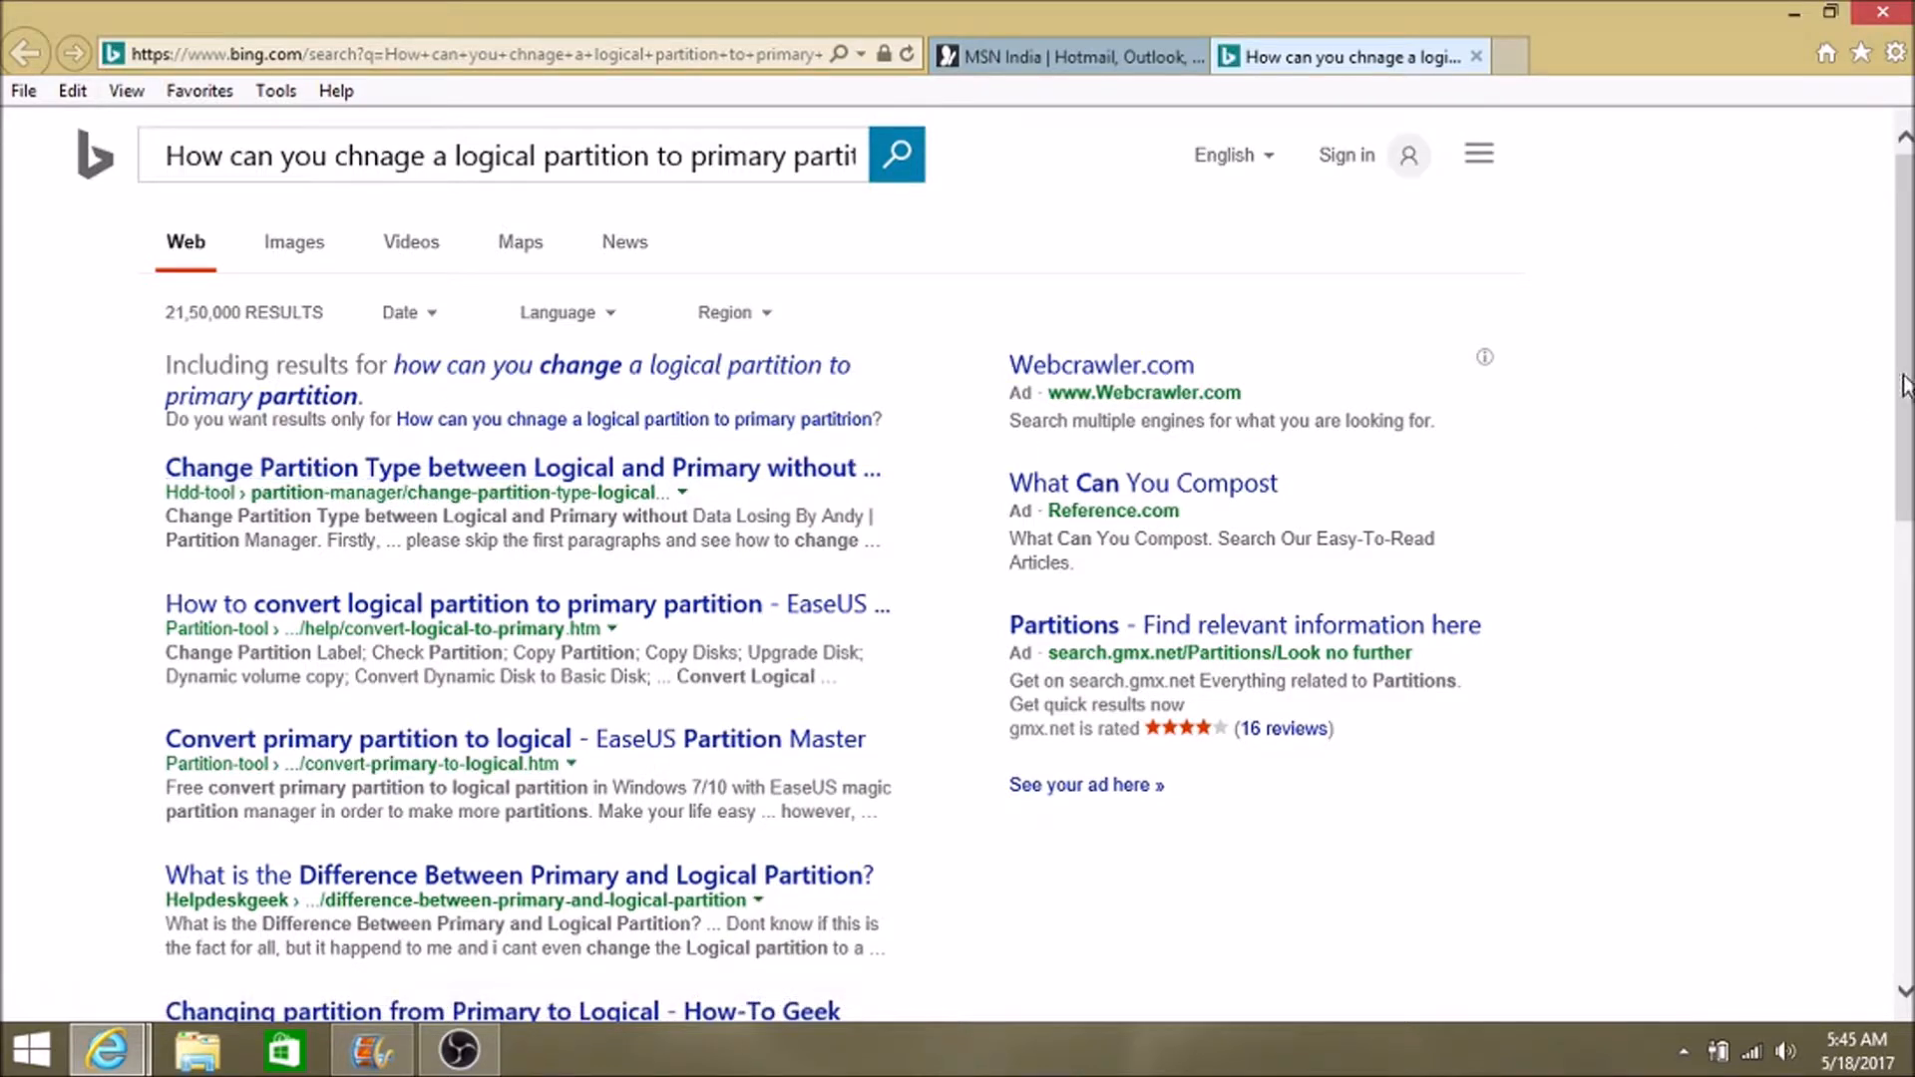
Look through the web results for guides on converting a logical partition to primary
scroll(958, 575, down, 1)
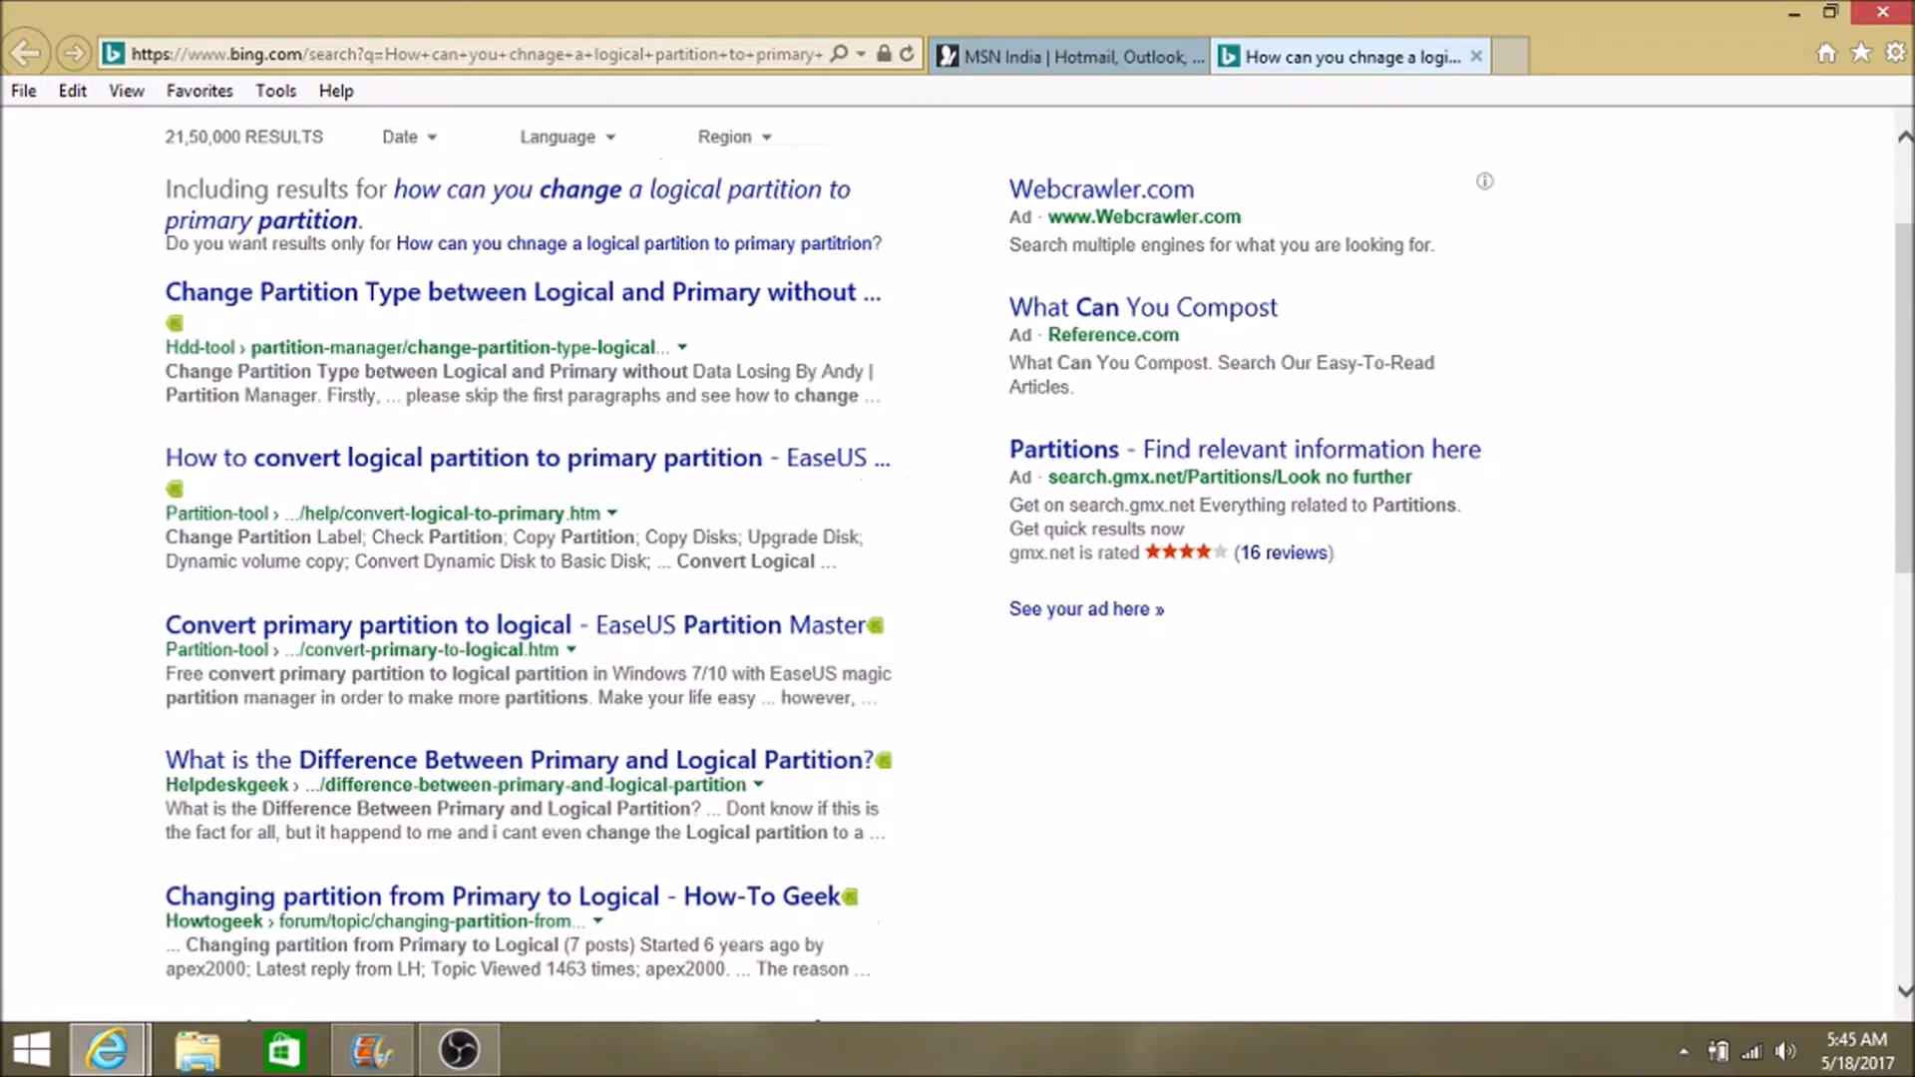
scroll(958, 575, down, 2)
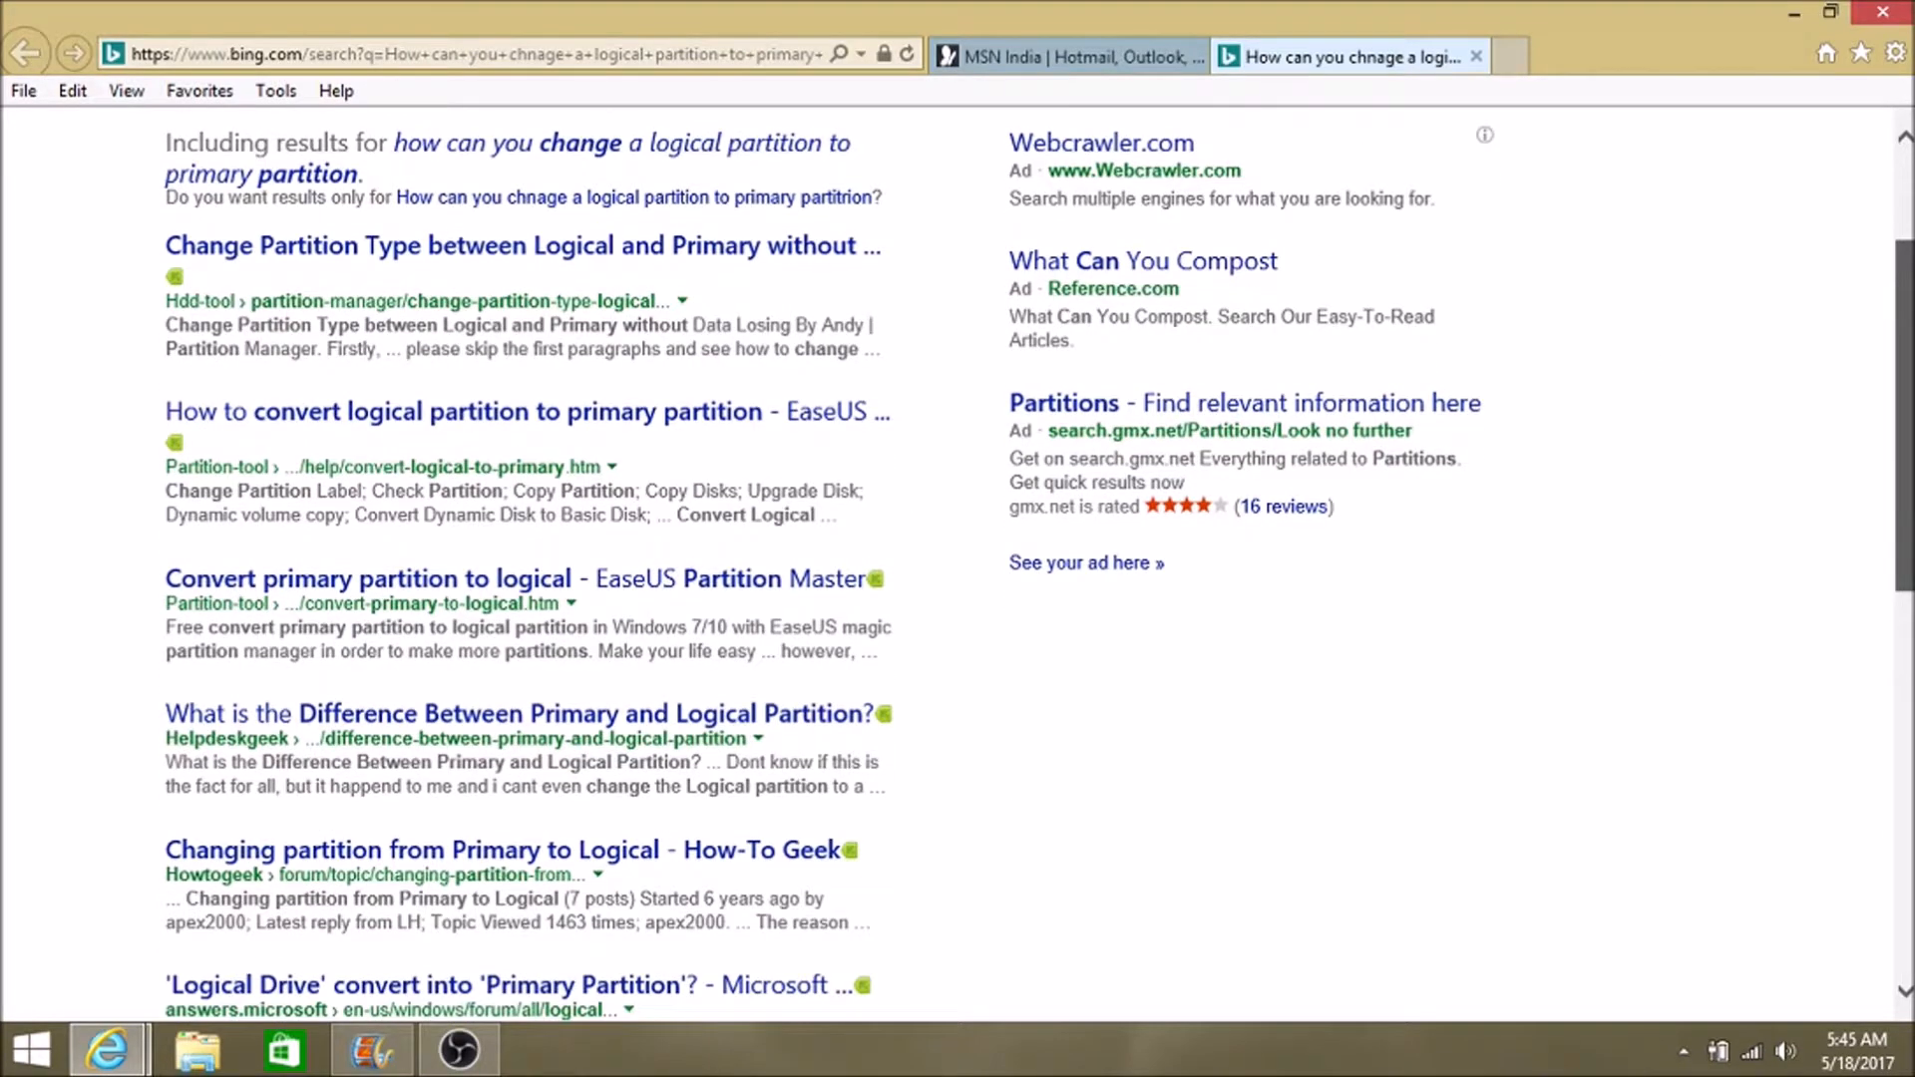
scroll(958, 575, down, 4)
scroll(958, 574, down, 3)
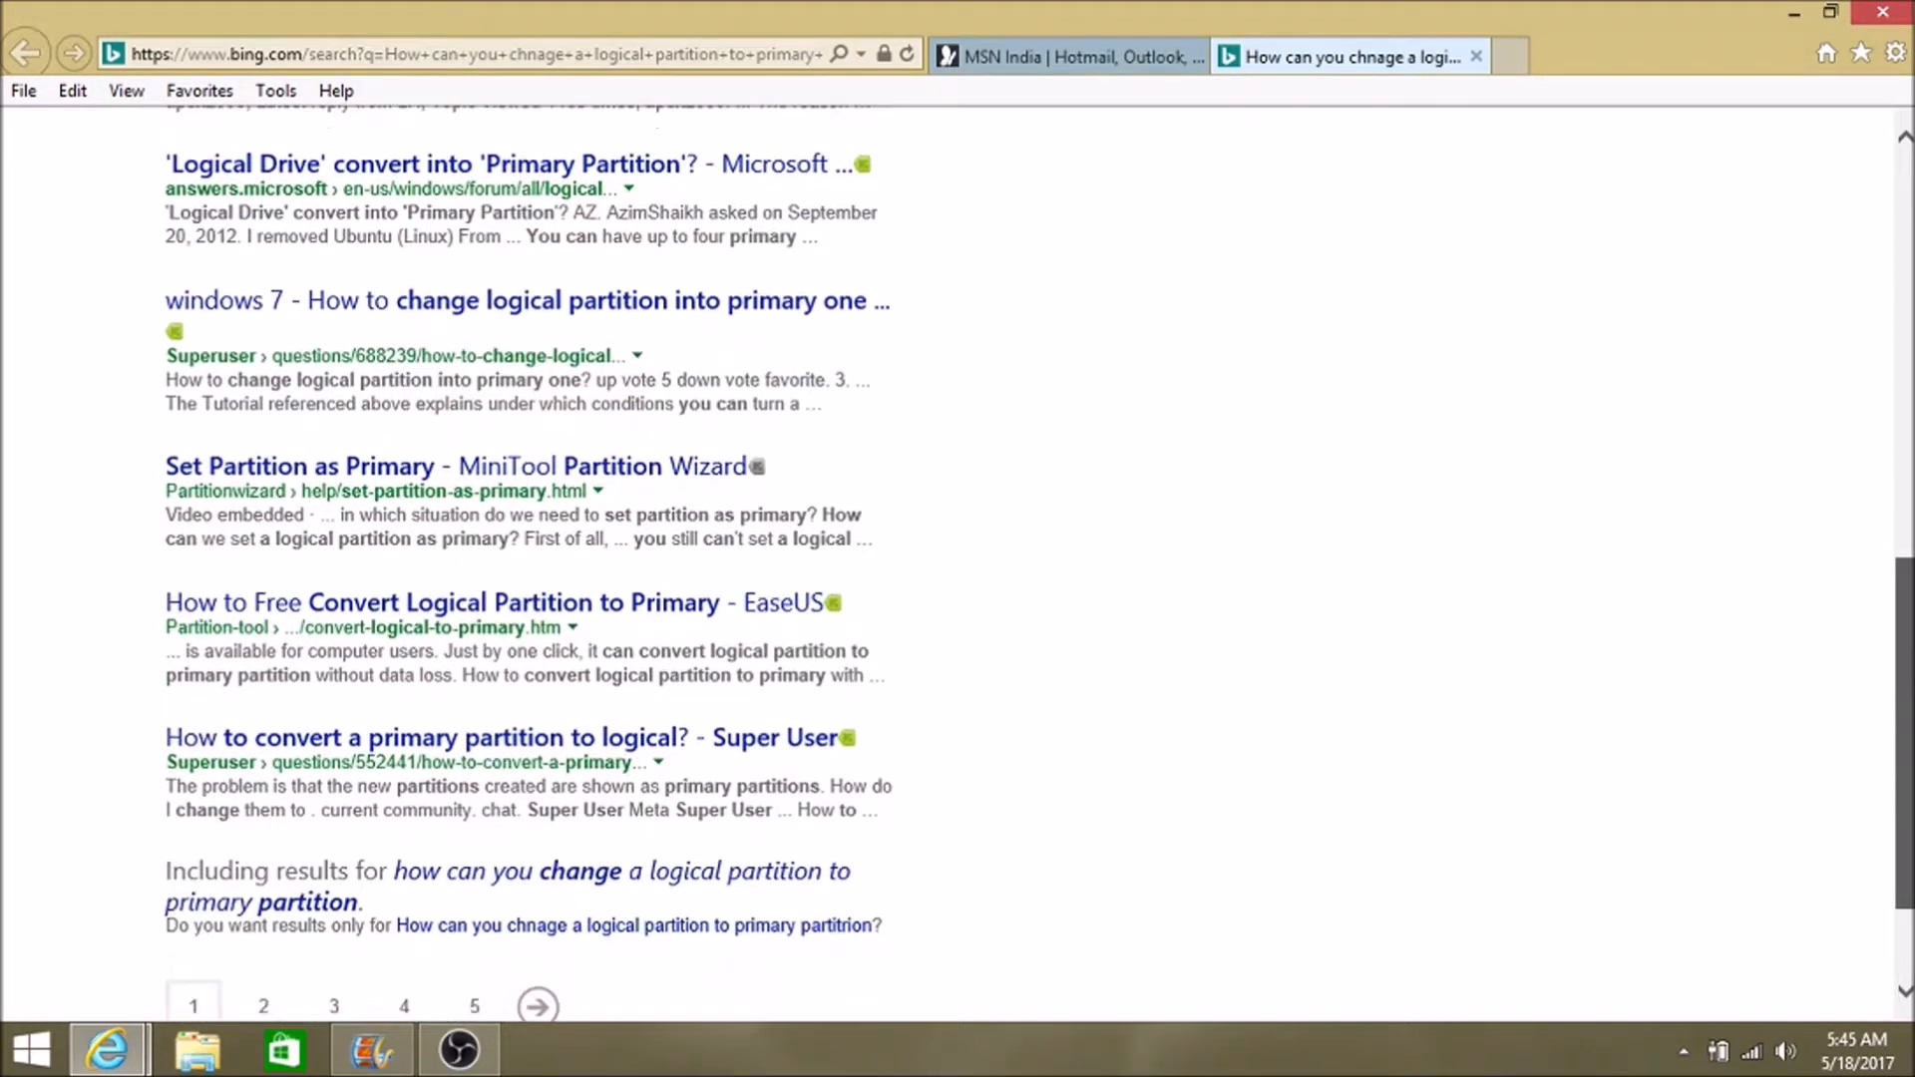
scroll(1376, 261, up, 9)
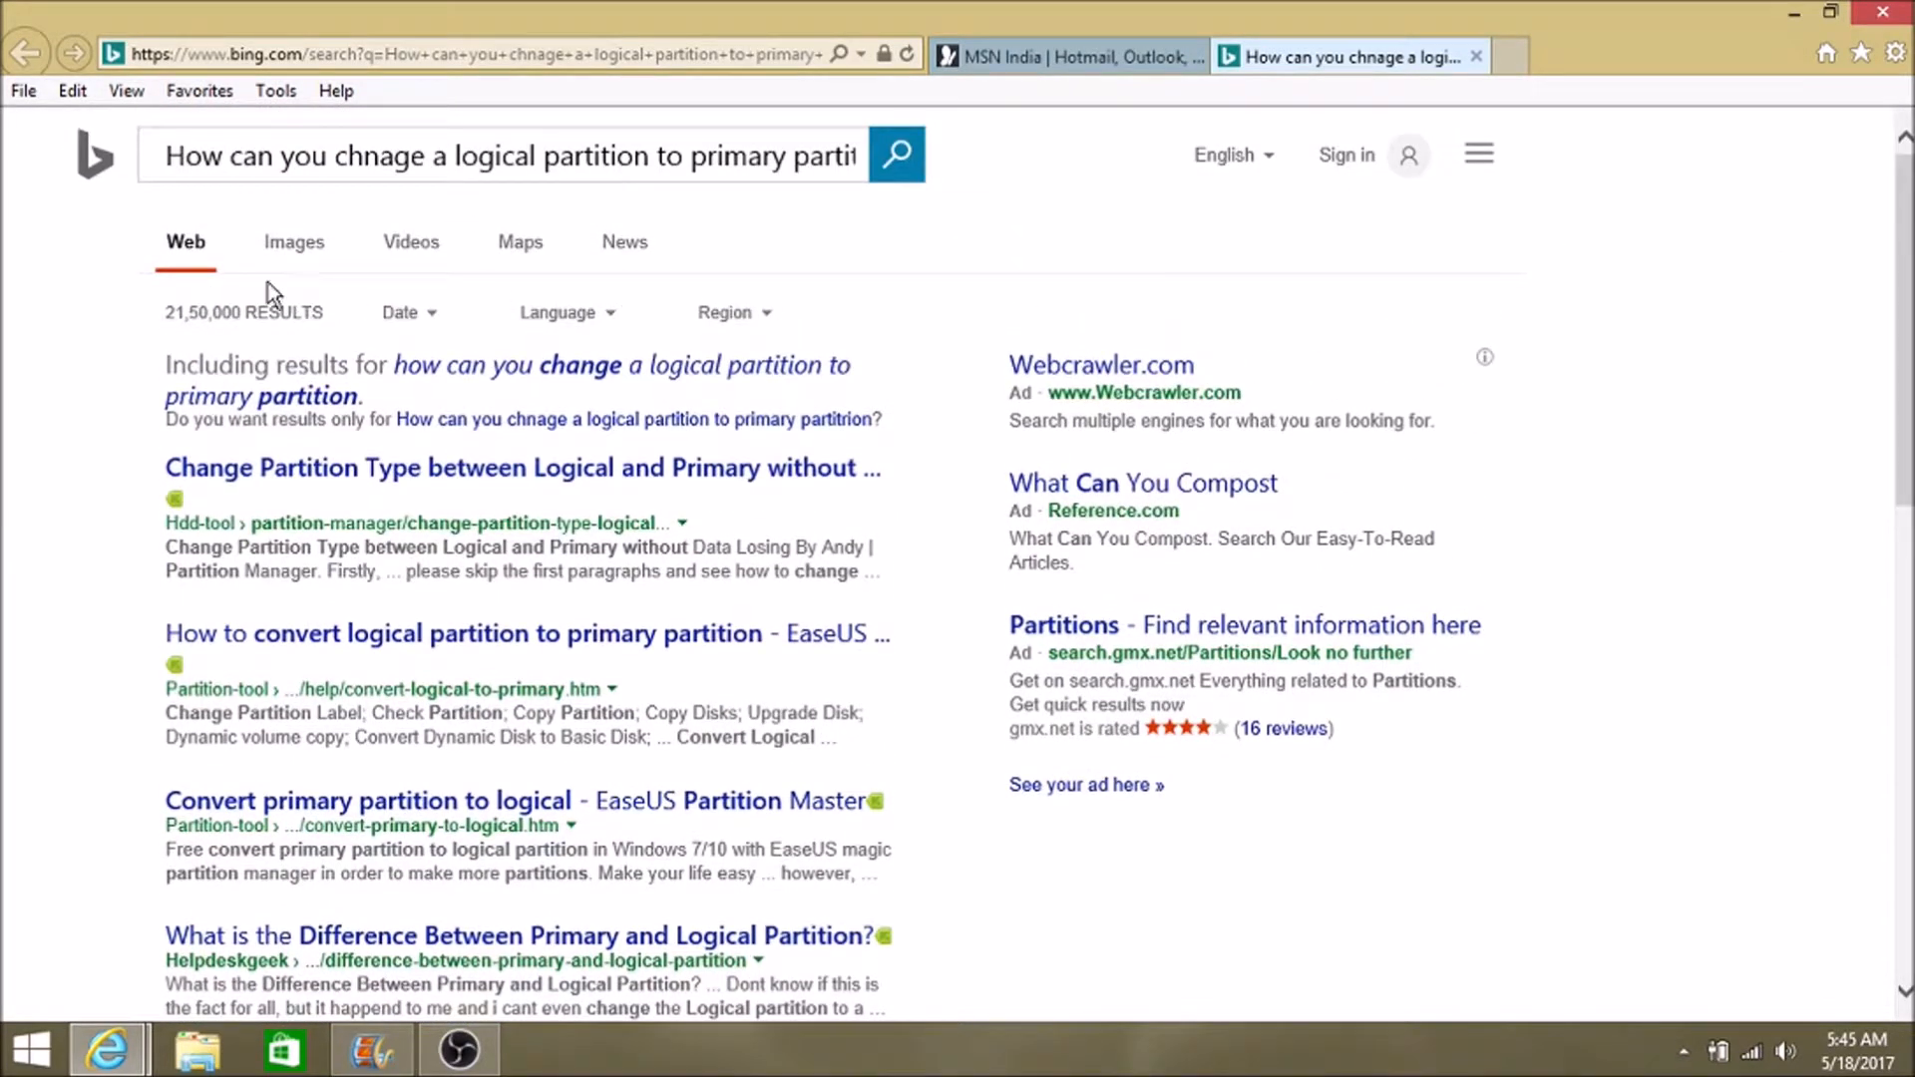
Look through the video results for the same partition search and close the browser
click(406, 251)
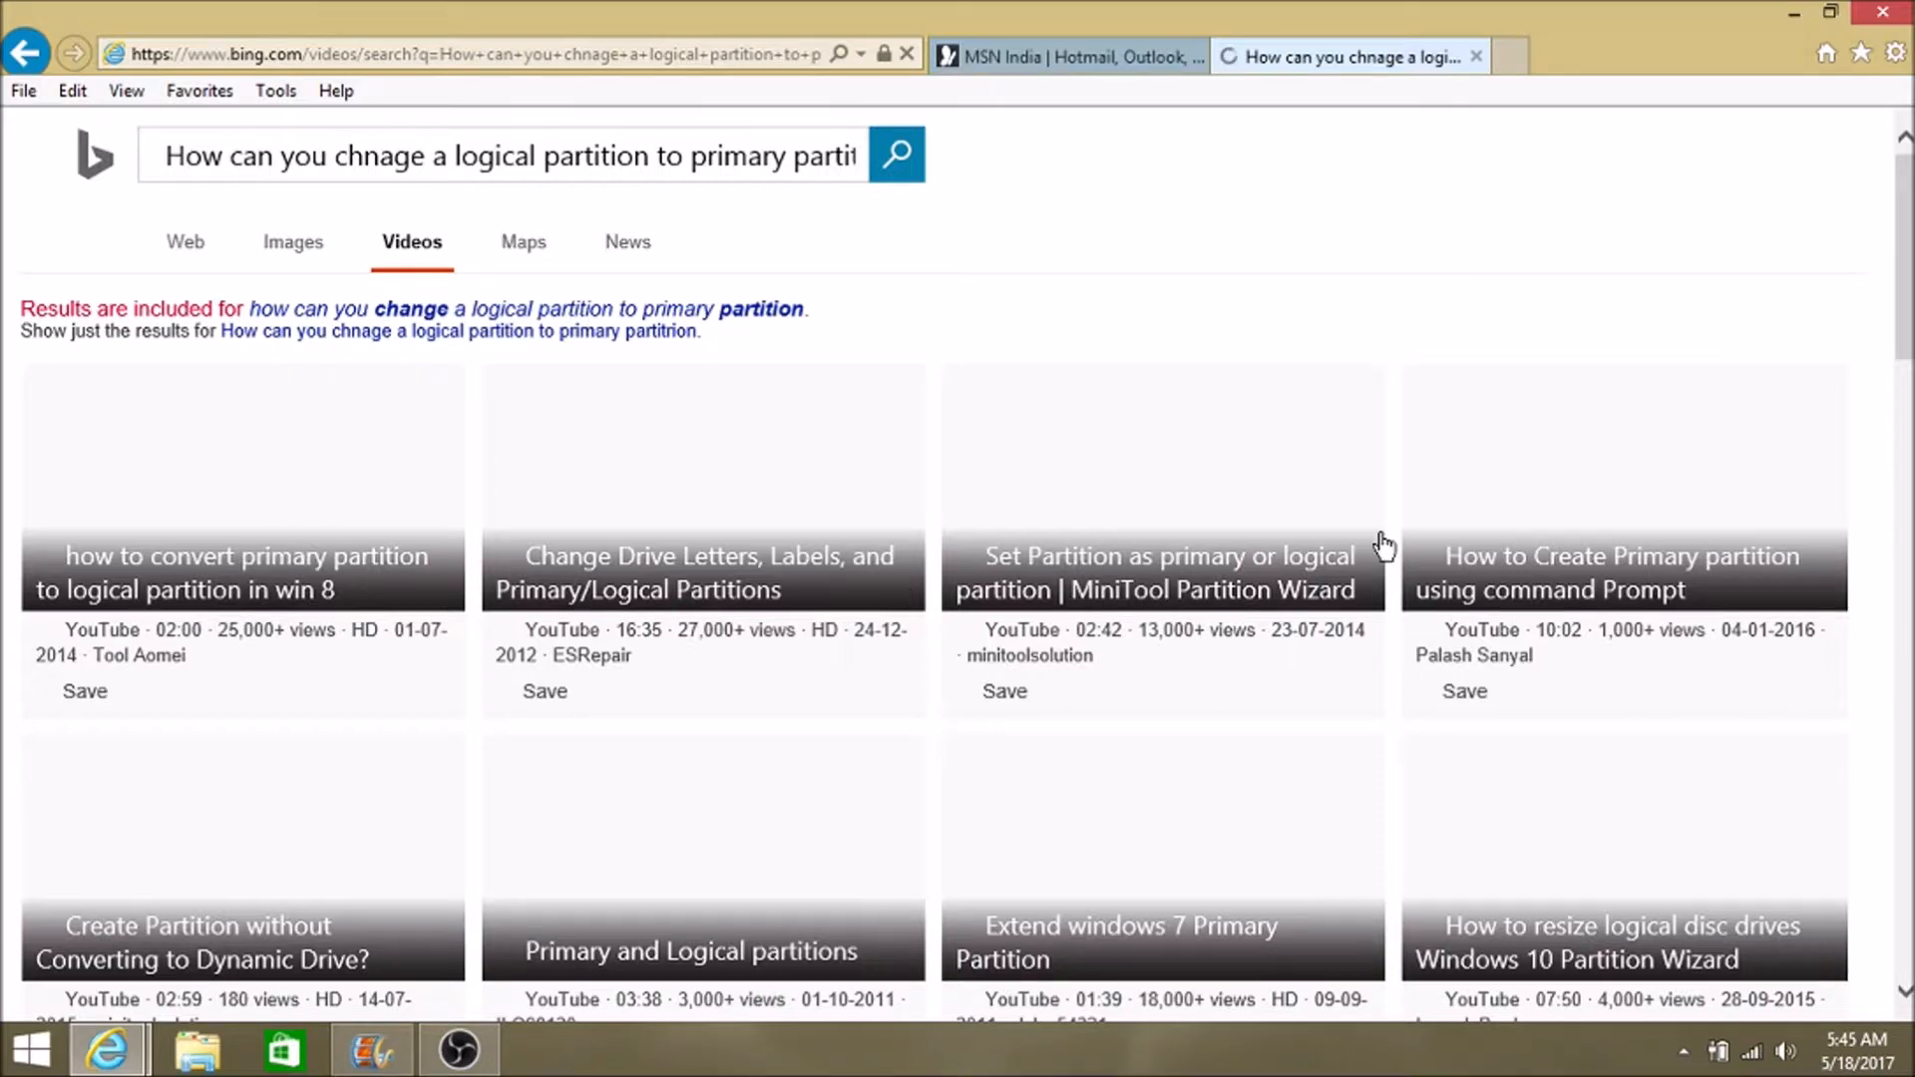
scroll(1903, 267, down, 5)
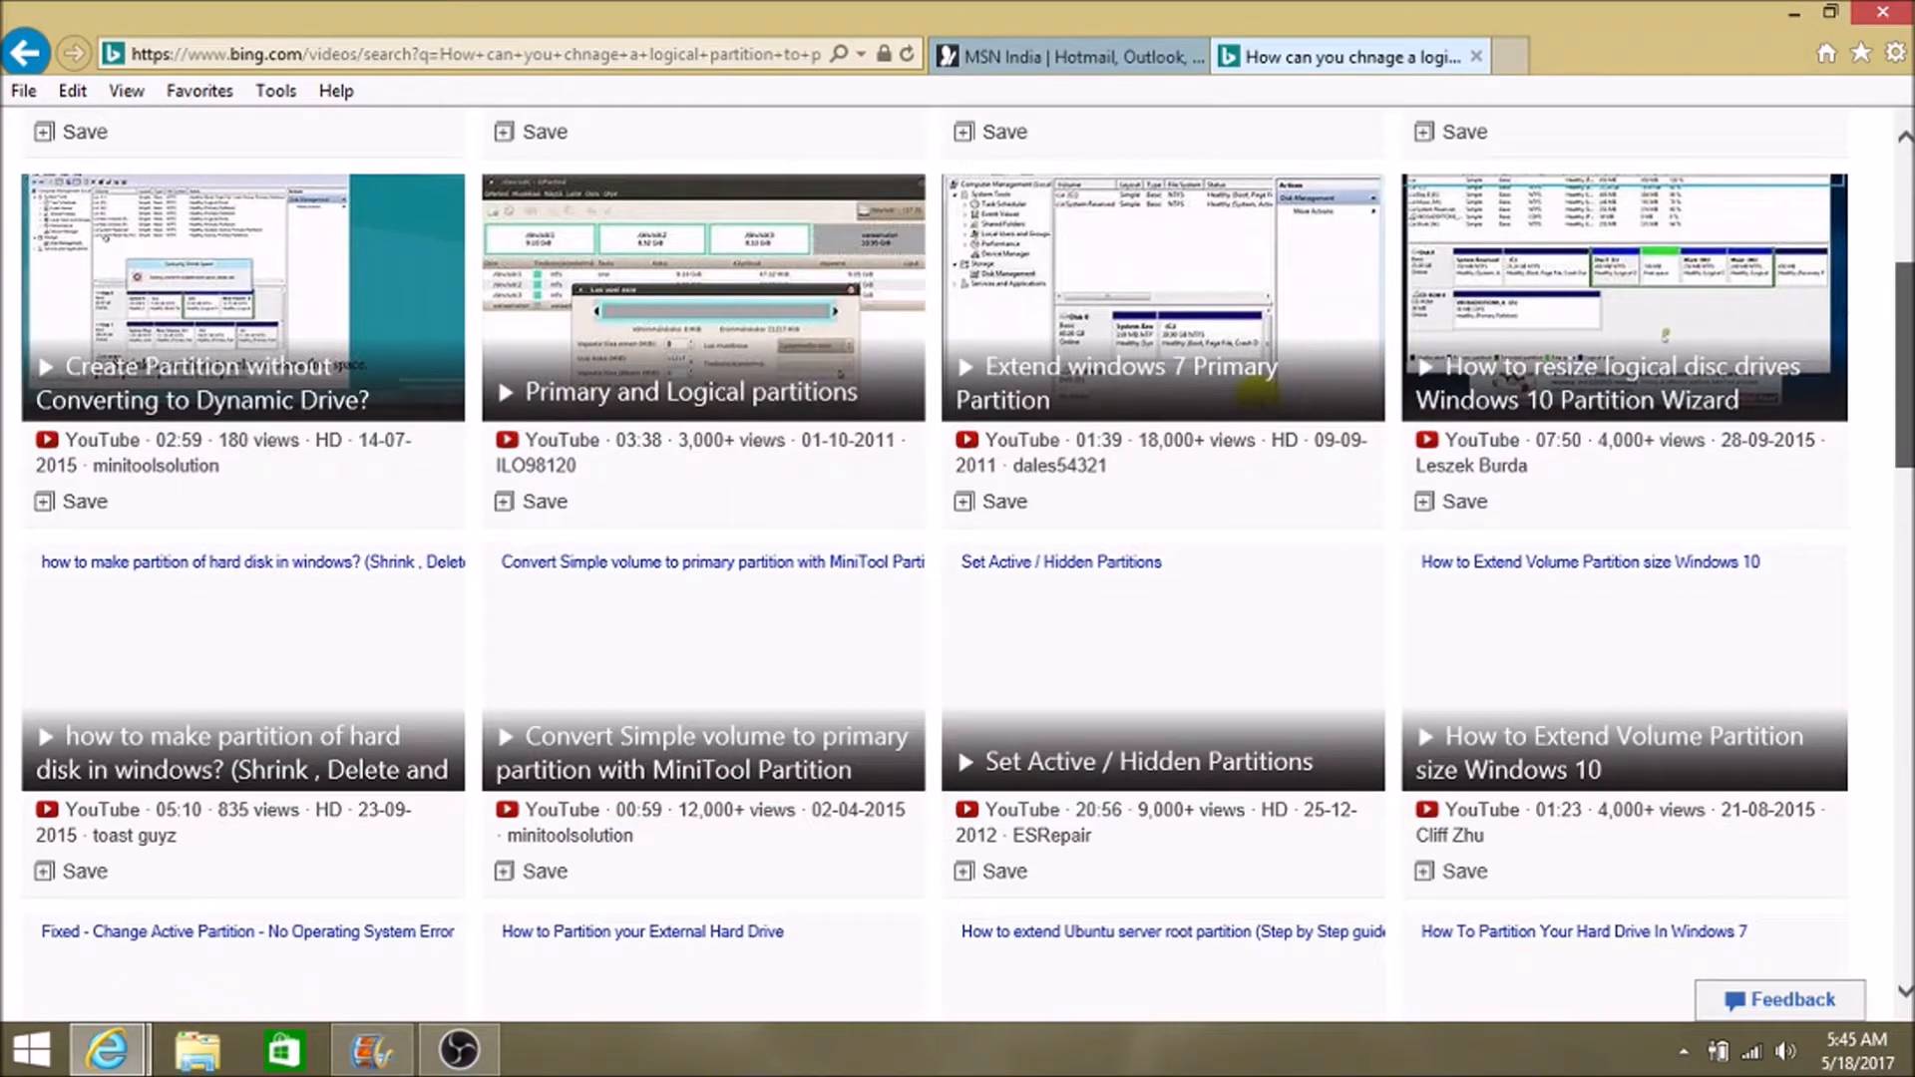
drag(1903, 391, 1889, 227)
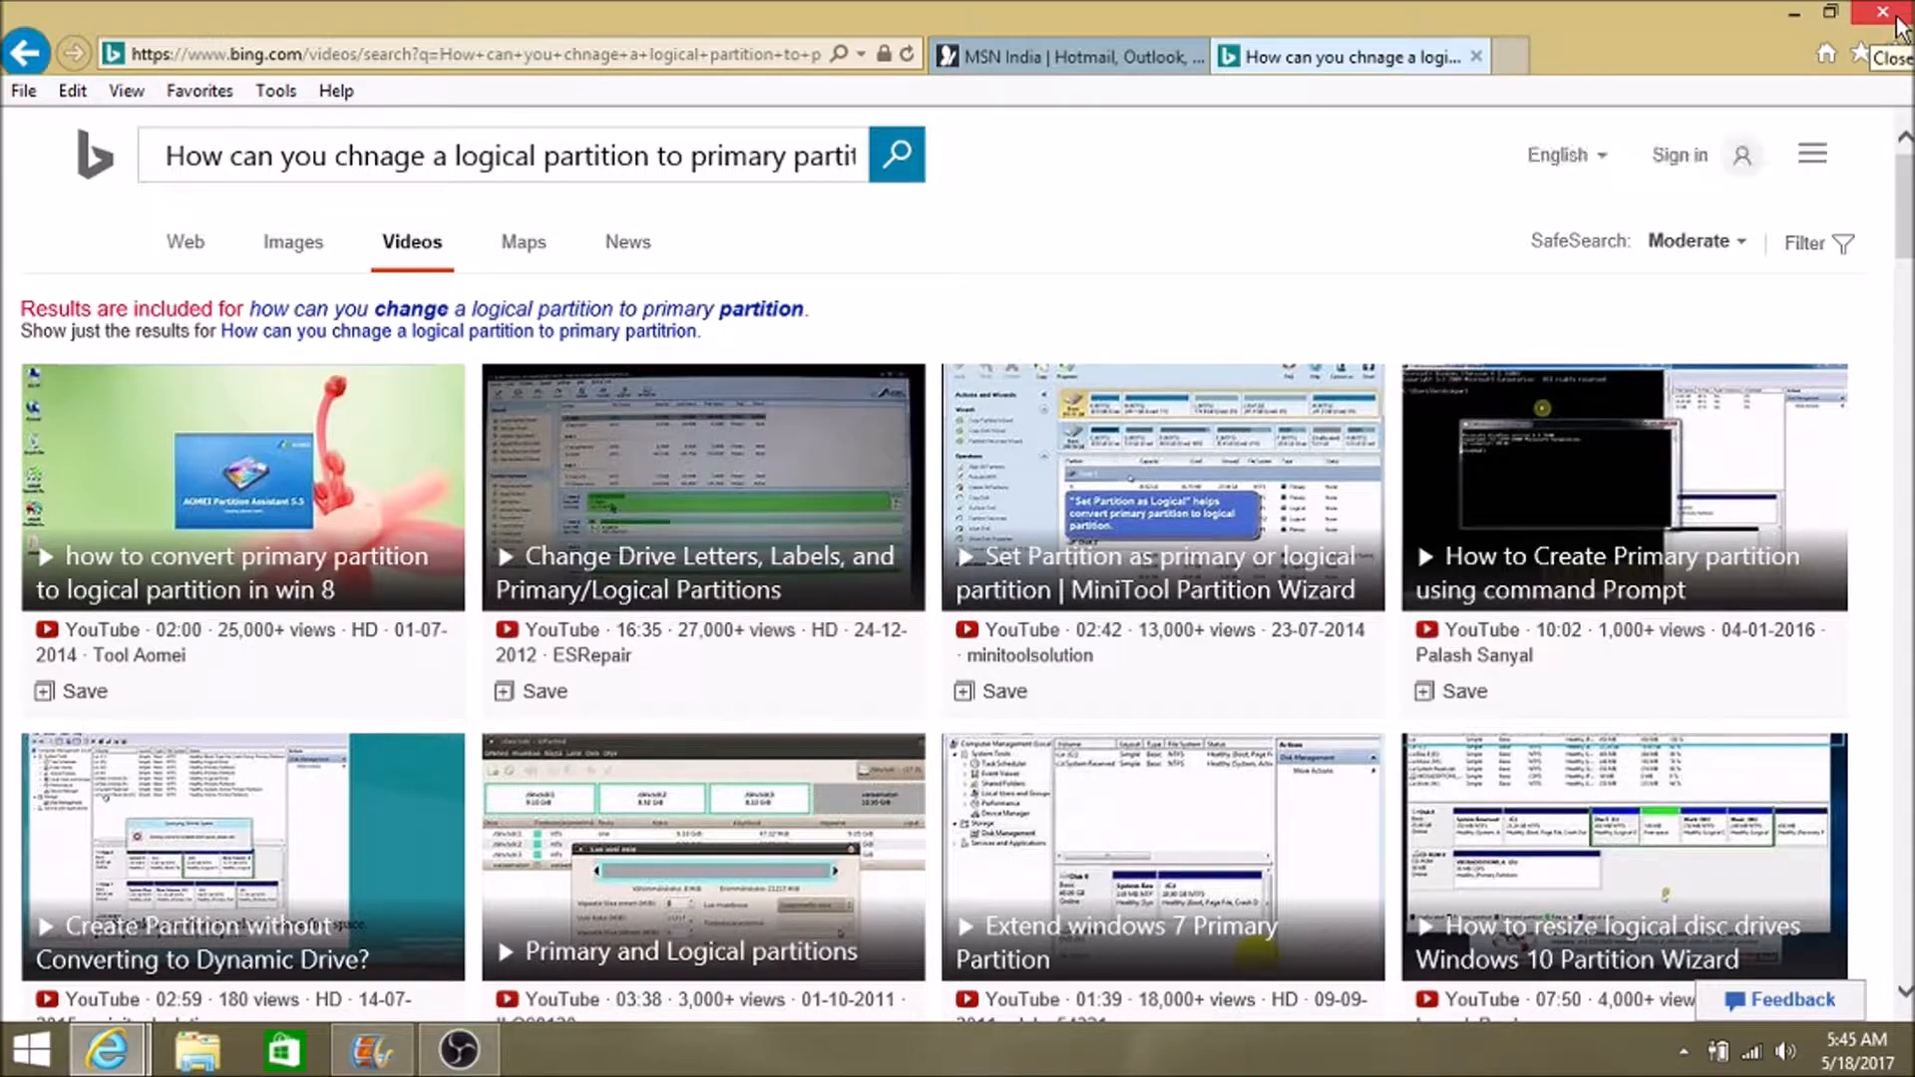
click(1883, 14)
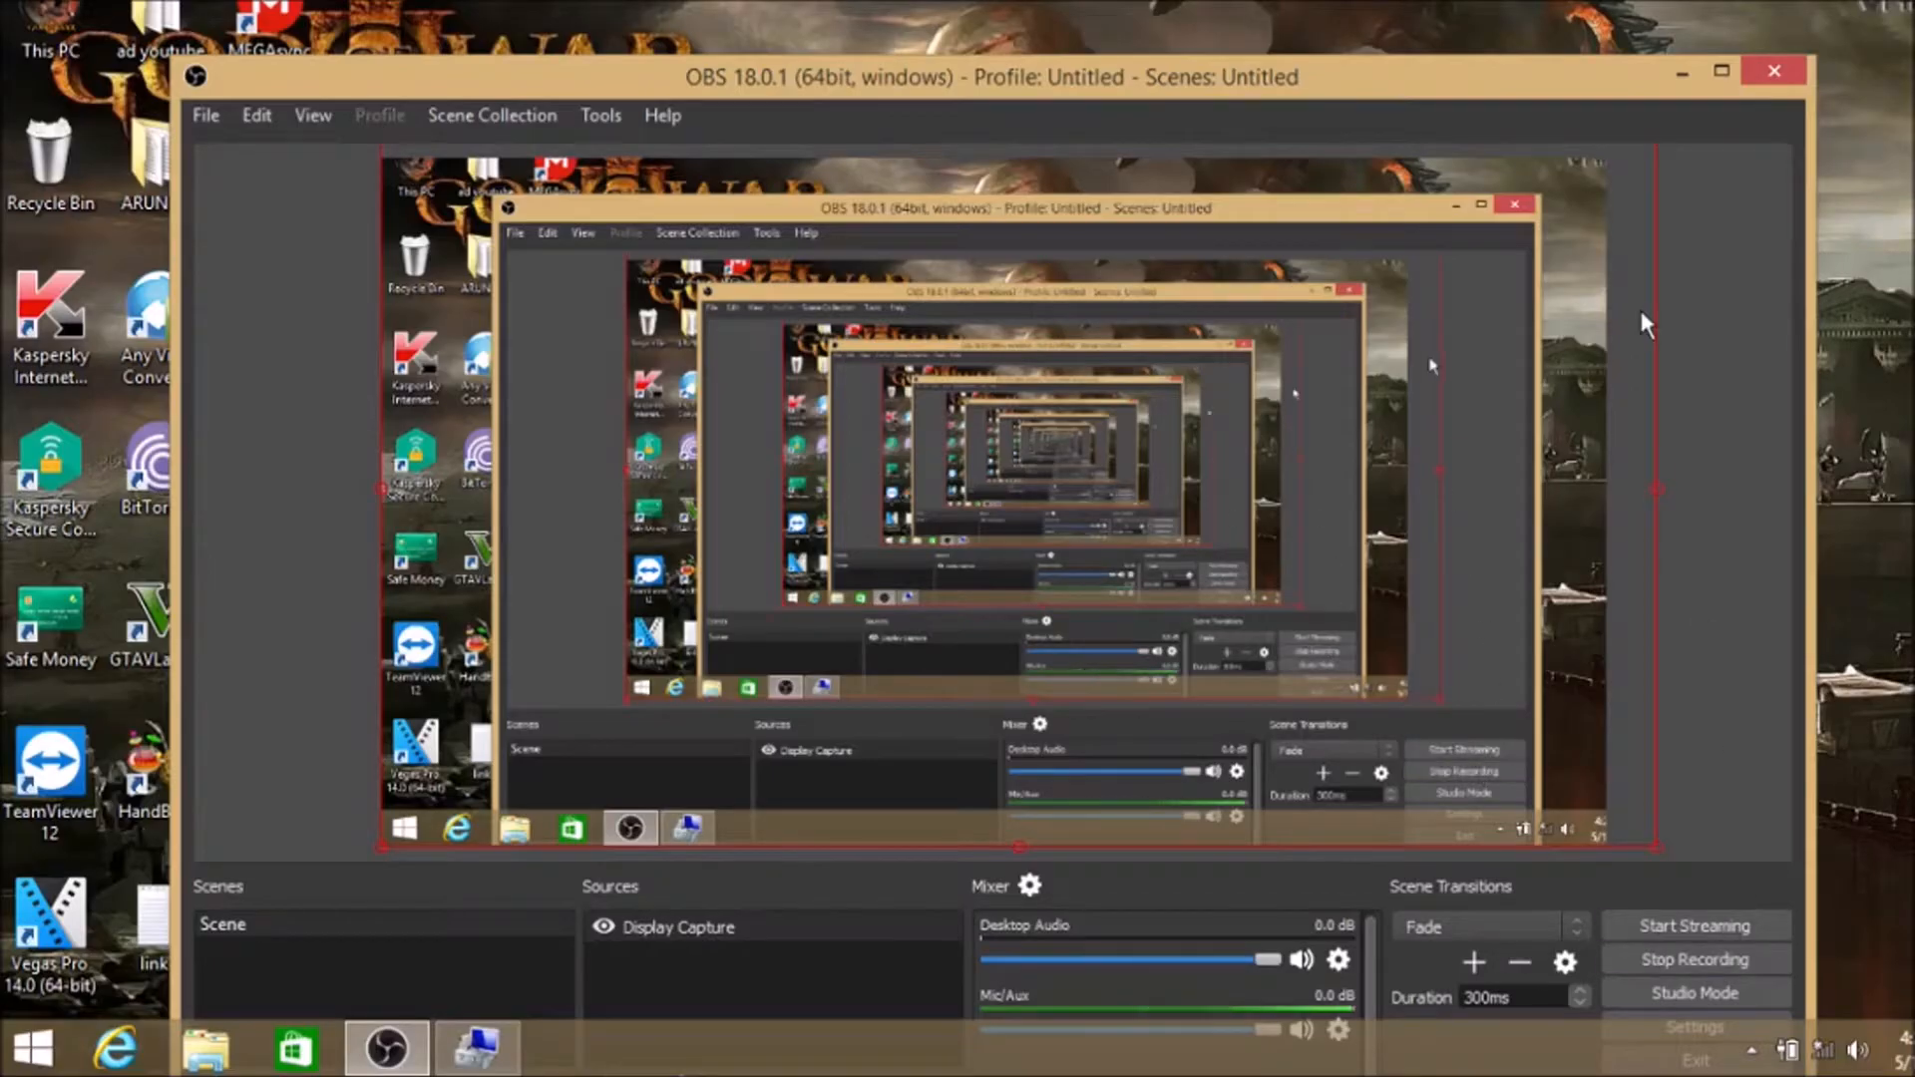
Clear the OBS and Computer Management windows from the desktop and refresh it
click(1686, 71)
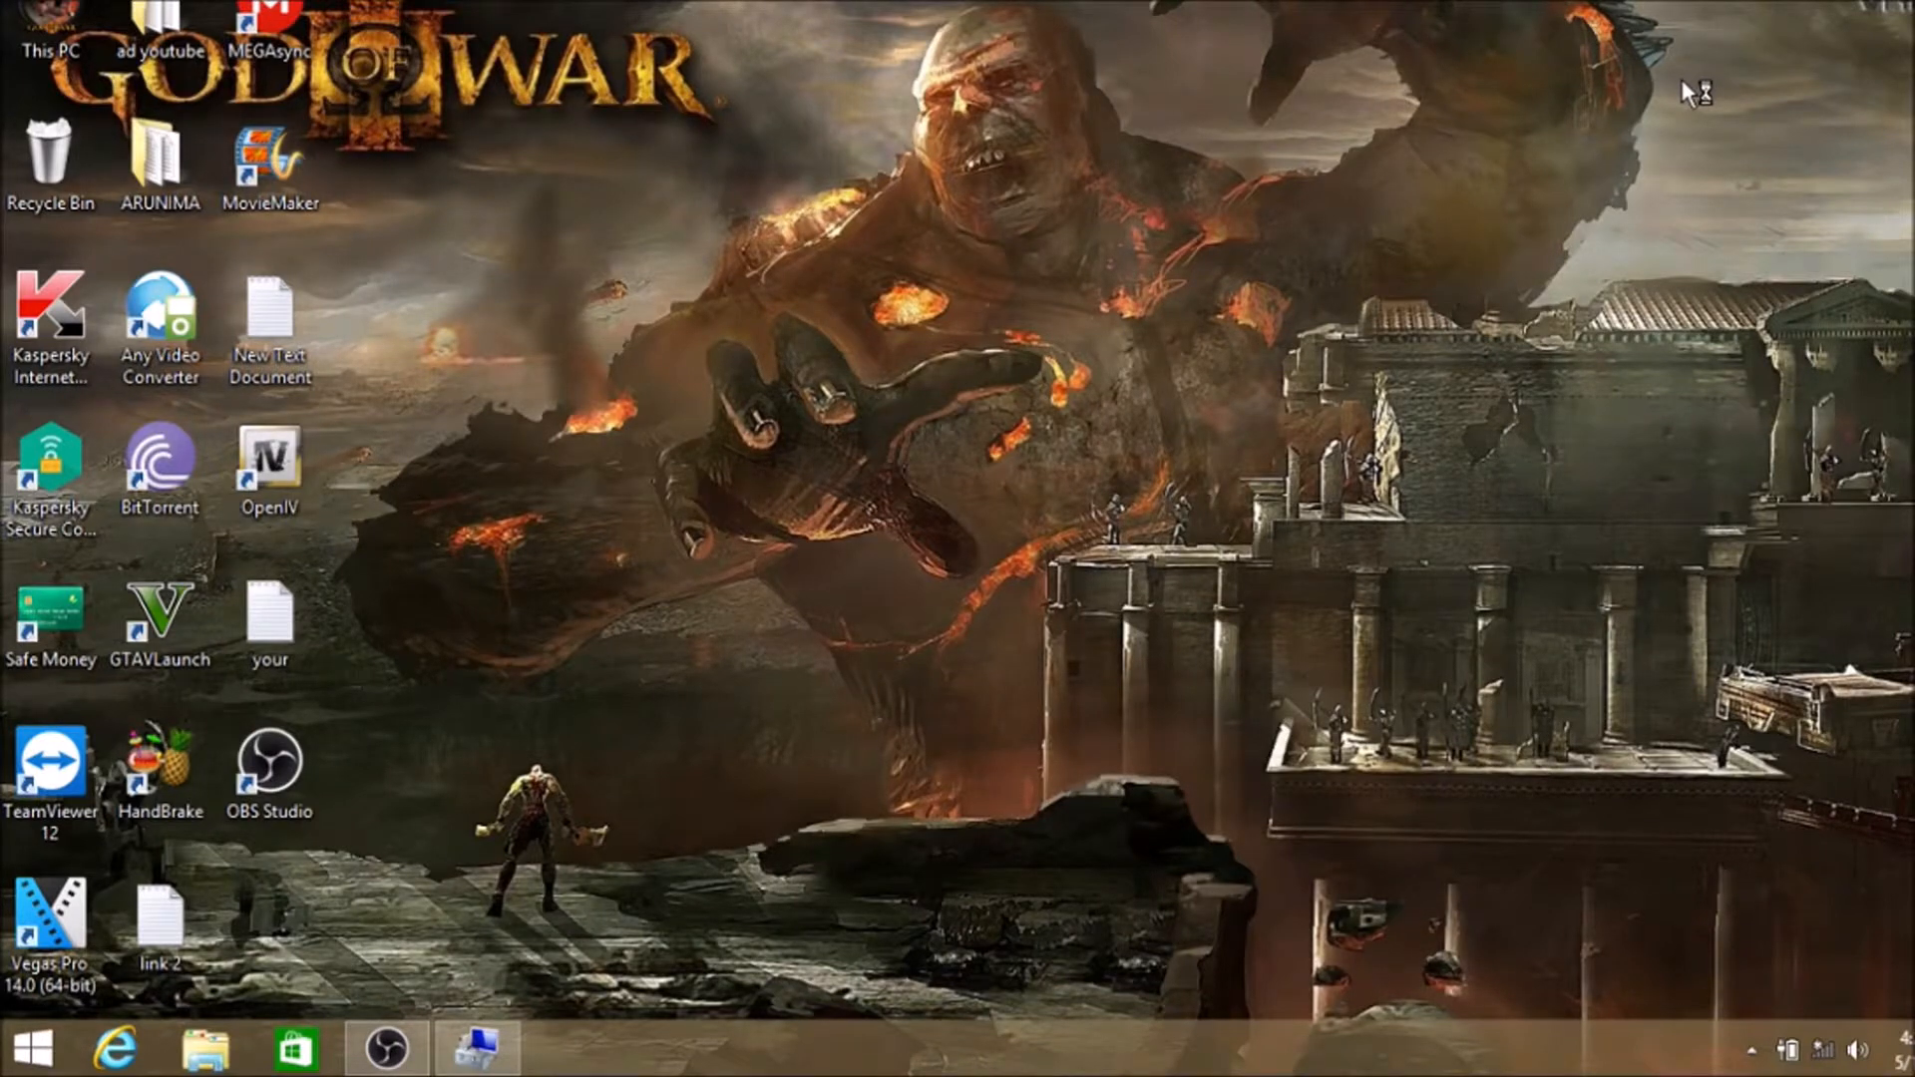
right_click(1095, 276)
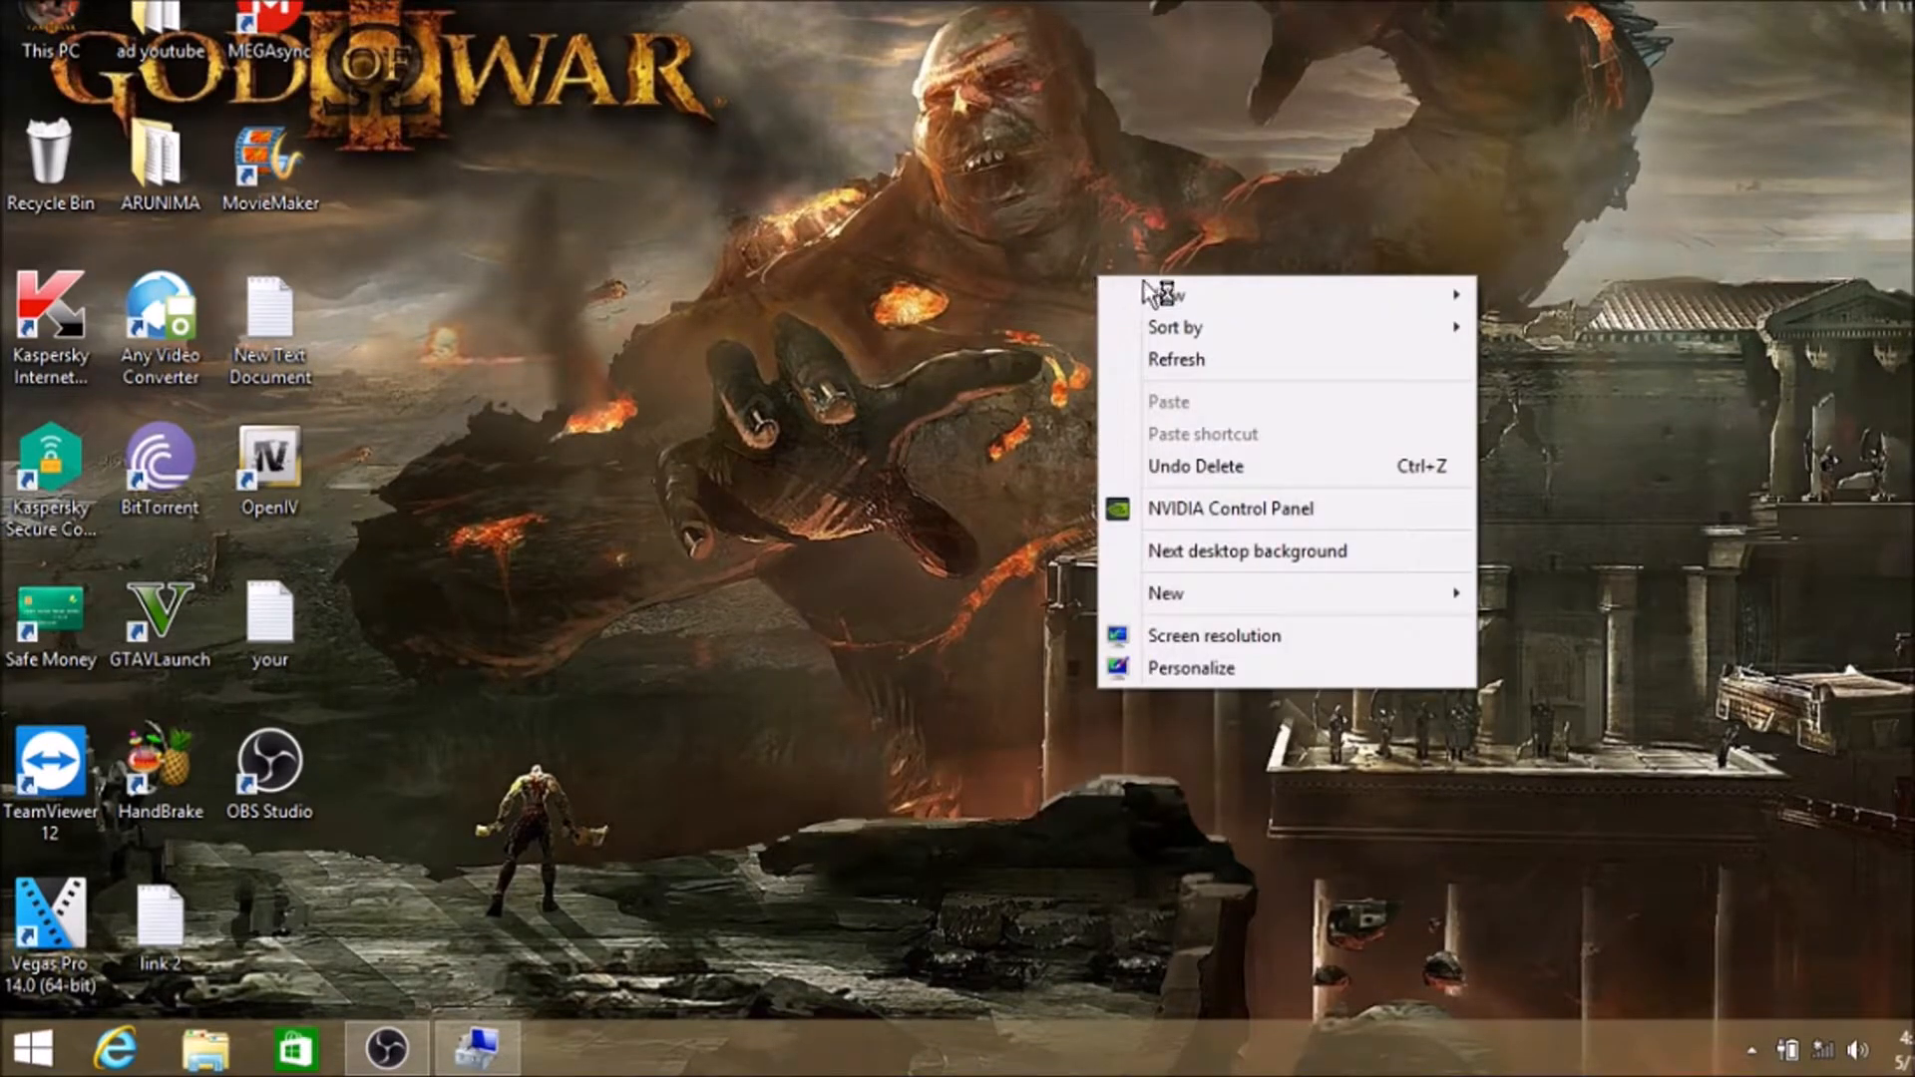
click(1180, 357)
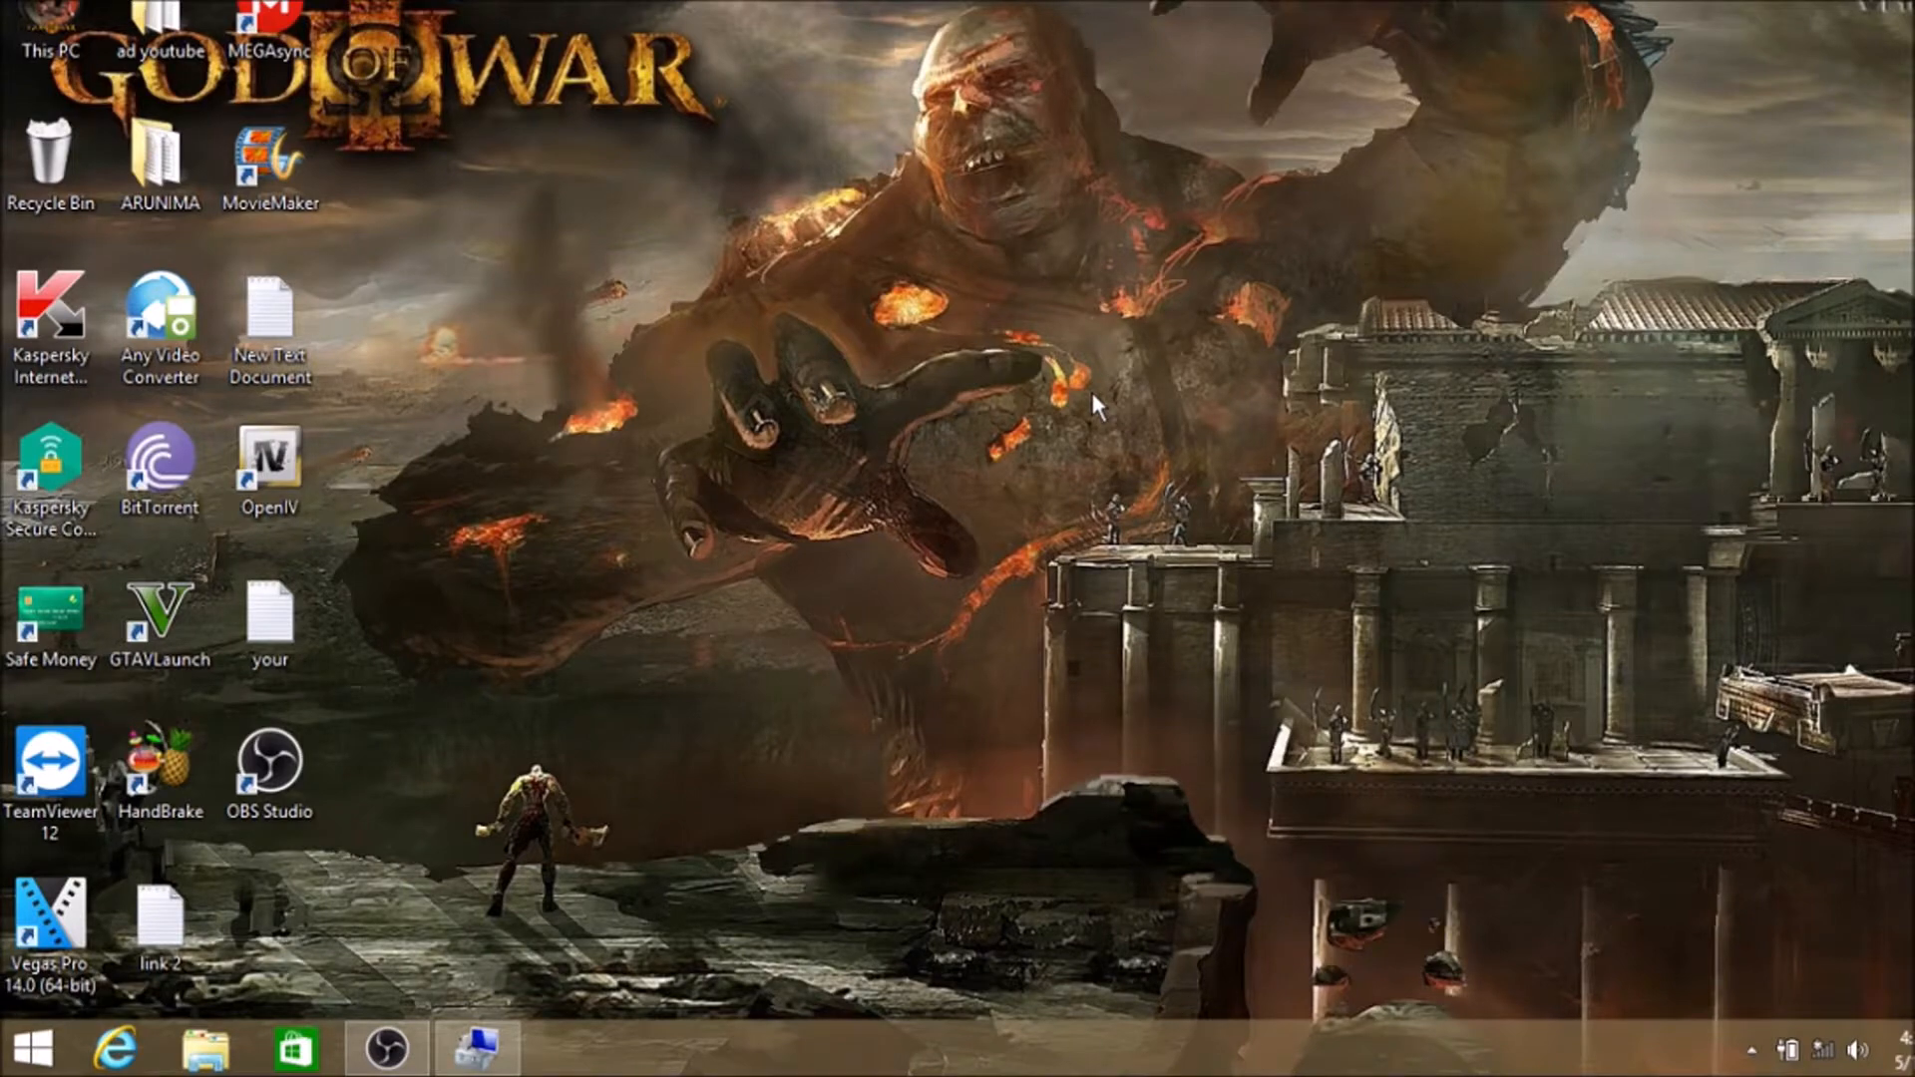
click(477, 1047)
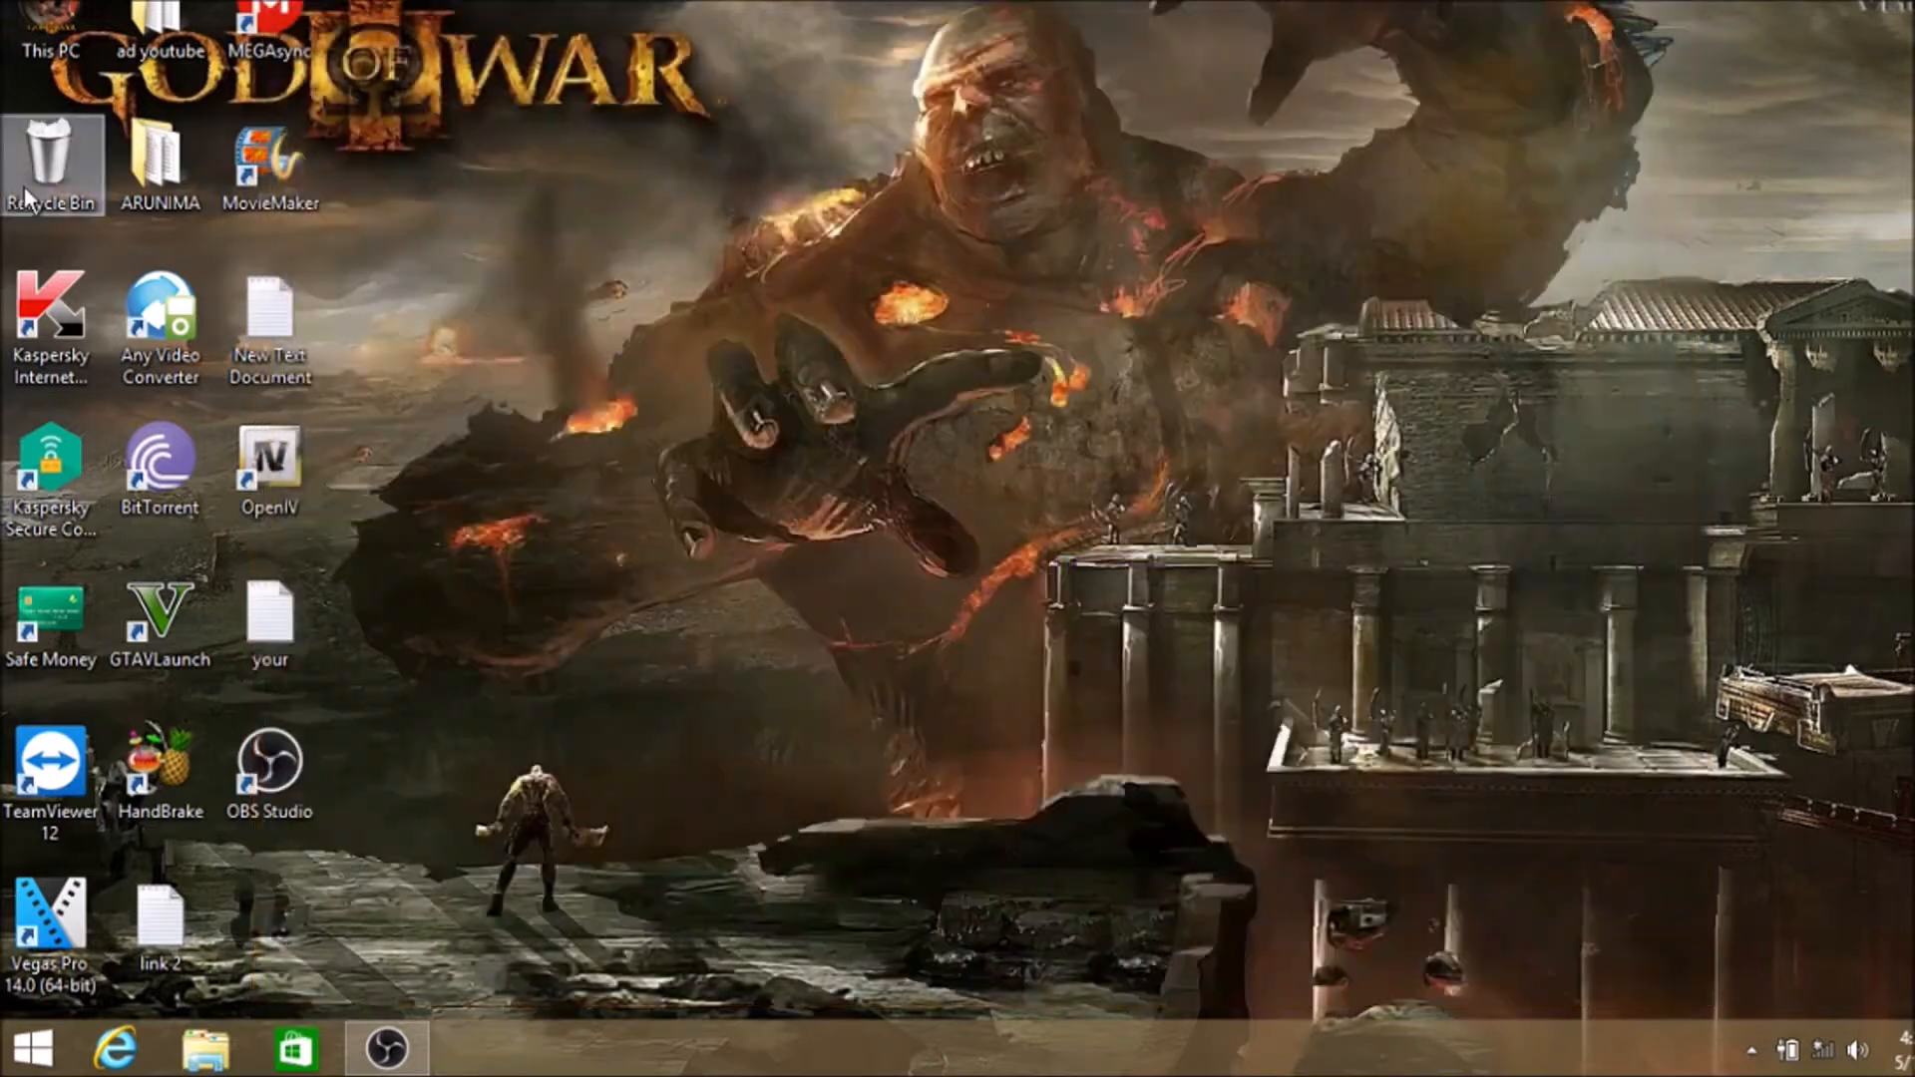
Open the windows 8 (D:) drive from This PC to view its setup files, and return to the drive list
double_click(44, 34)
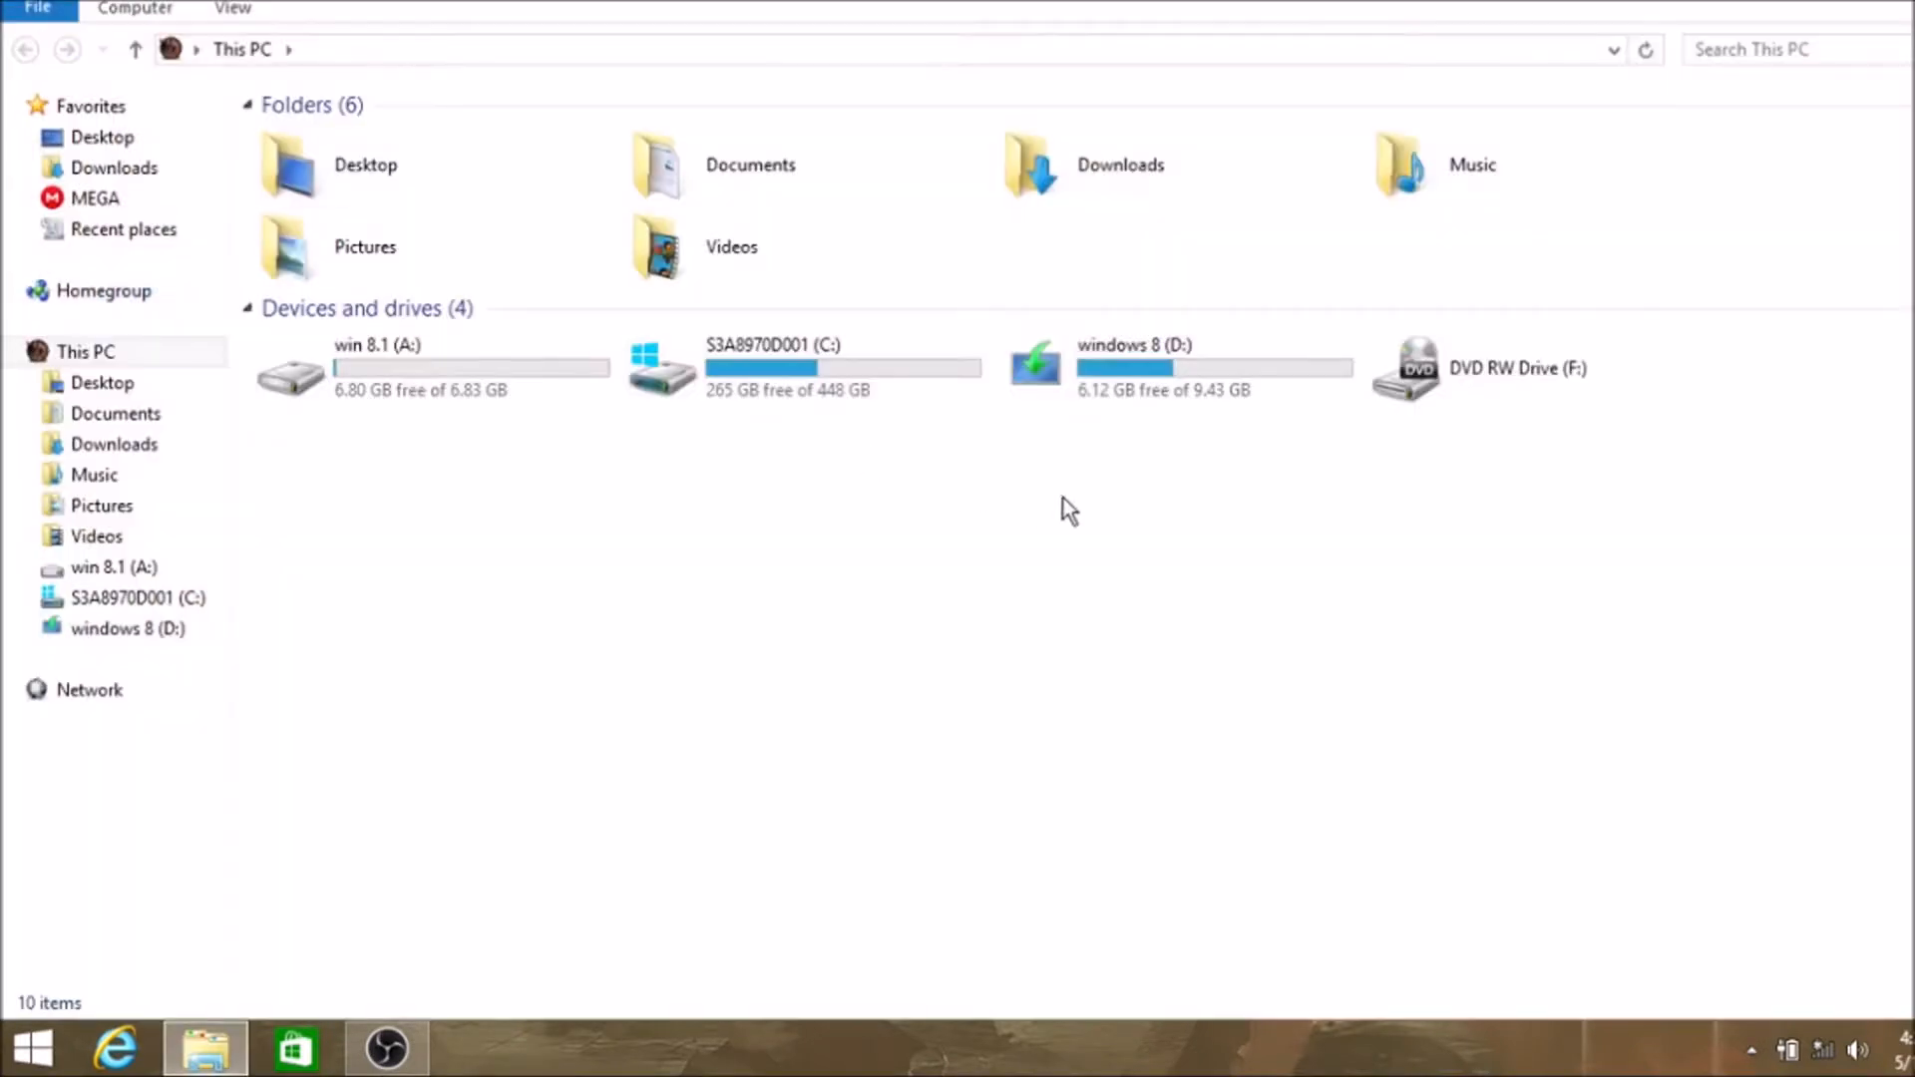
double_click(1093, 397)
drag(702, 669, 539, 474)
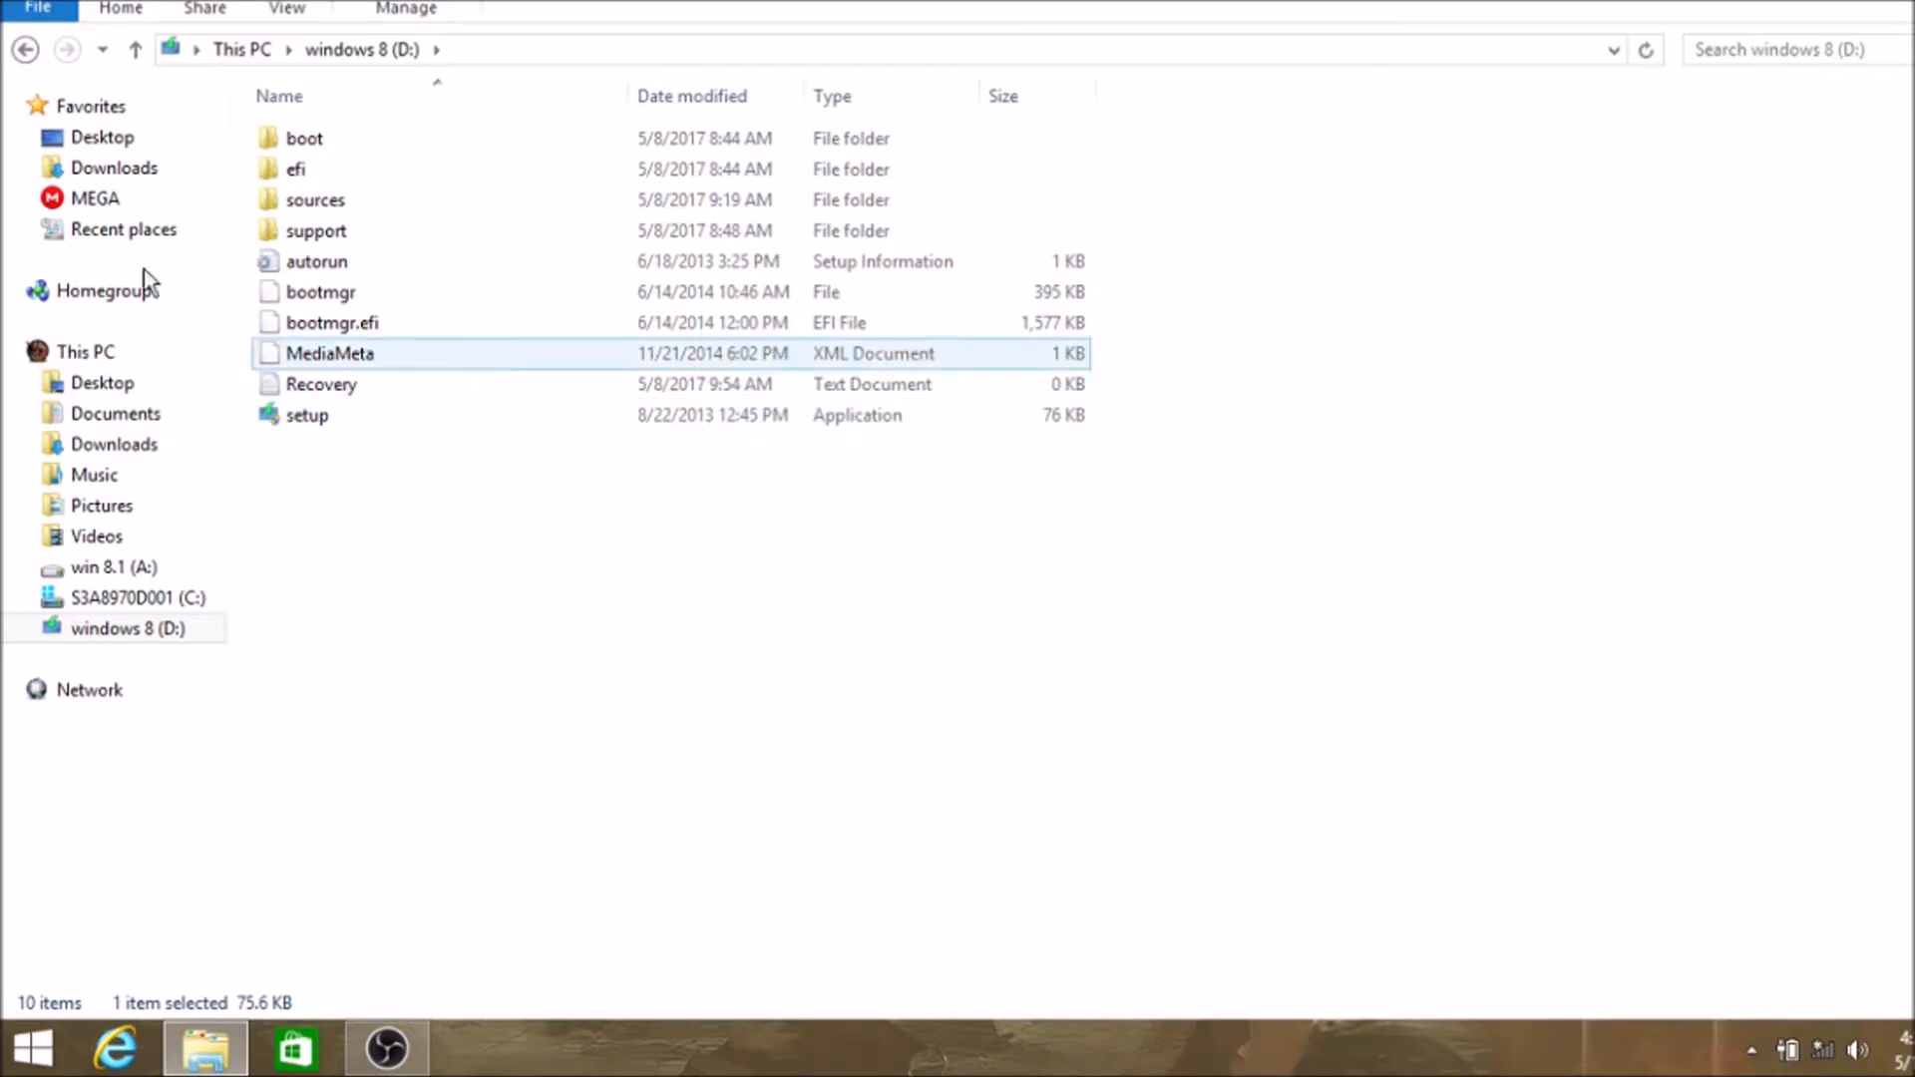
click(27, 48)
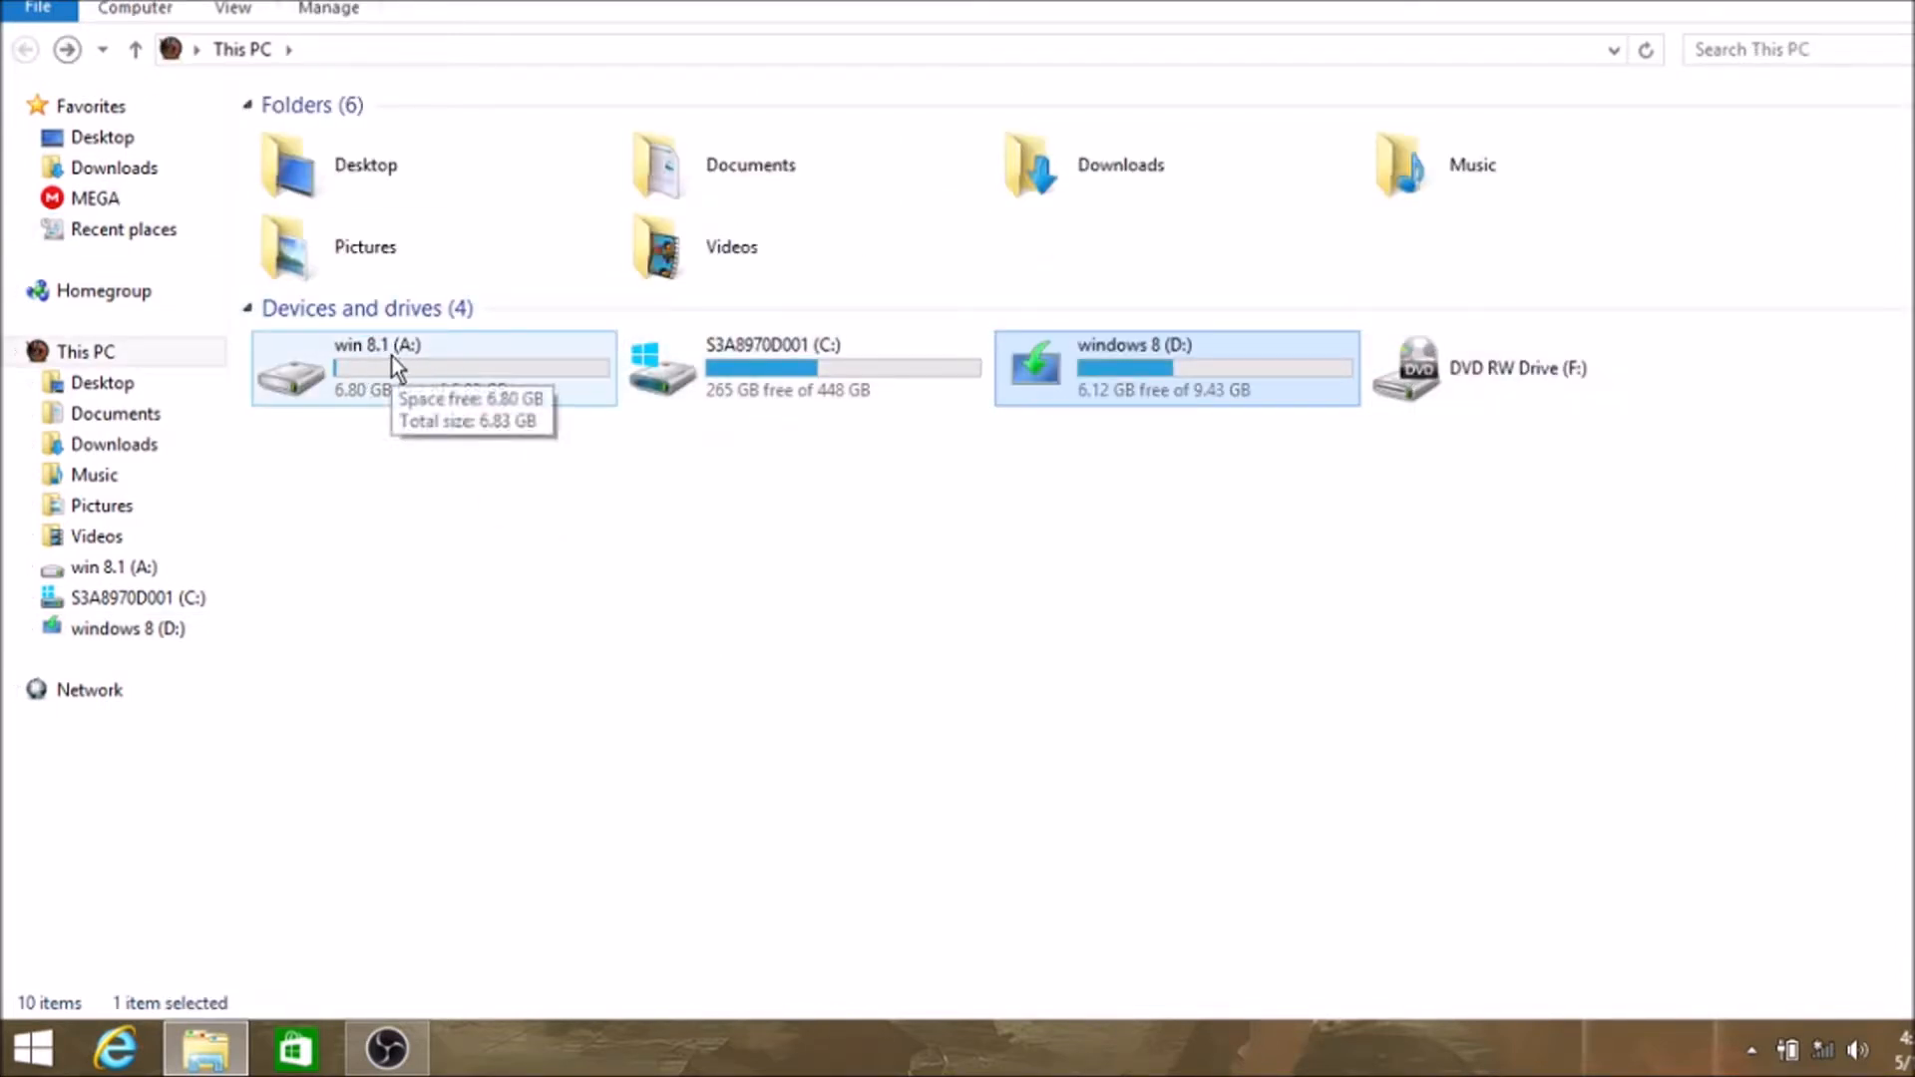
Reopen windows 8 (D:) to examine all of its setup files and folders, from boot to setup, and close the window
double_click(1124, 369)
drag(794, 776, 506, 431)
click(1719, 230)
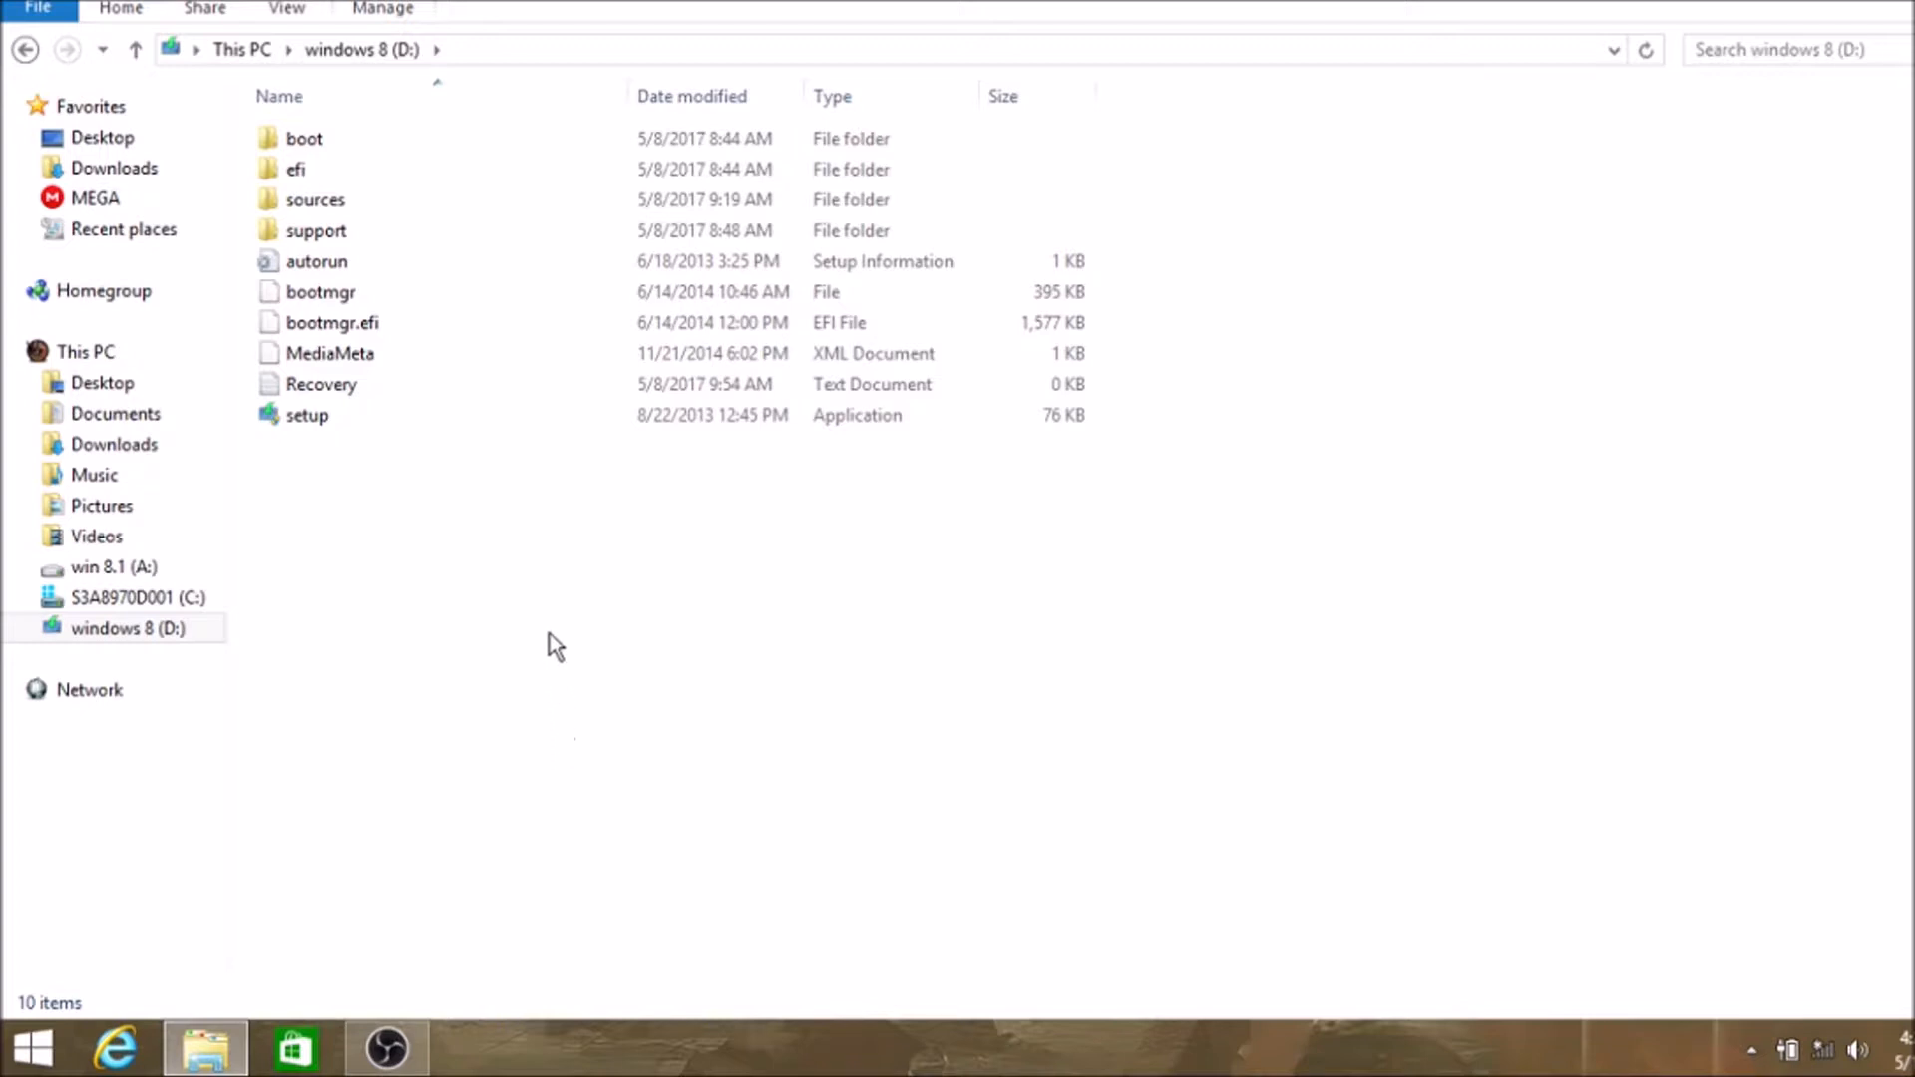
drag(464, 549, 393, 137)
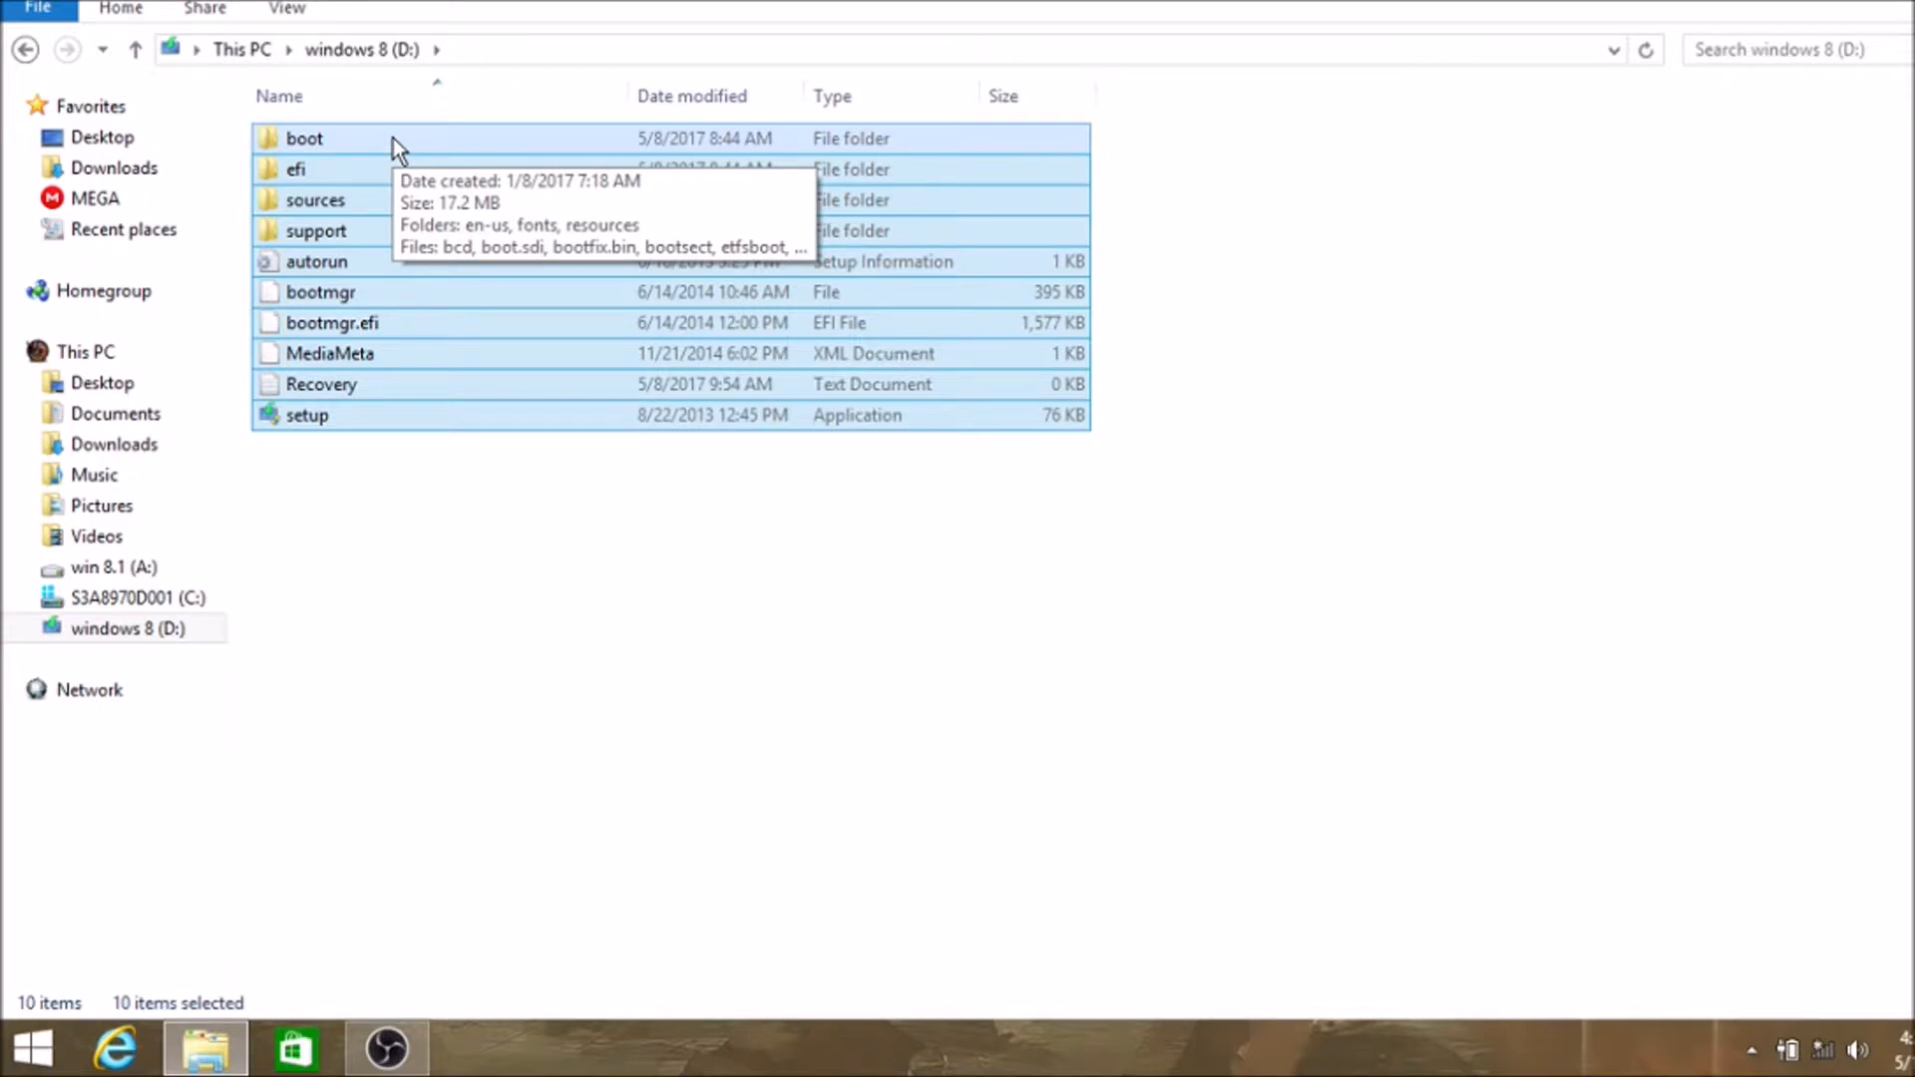
click(935, 469)
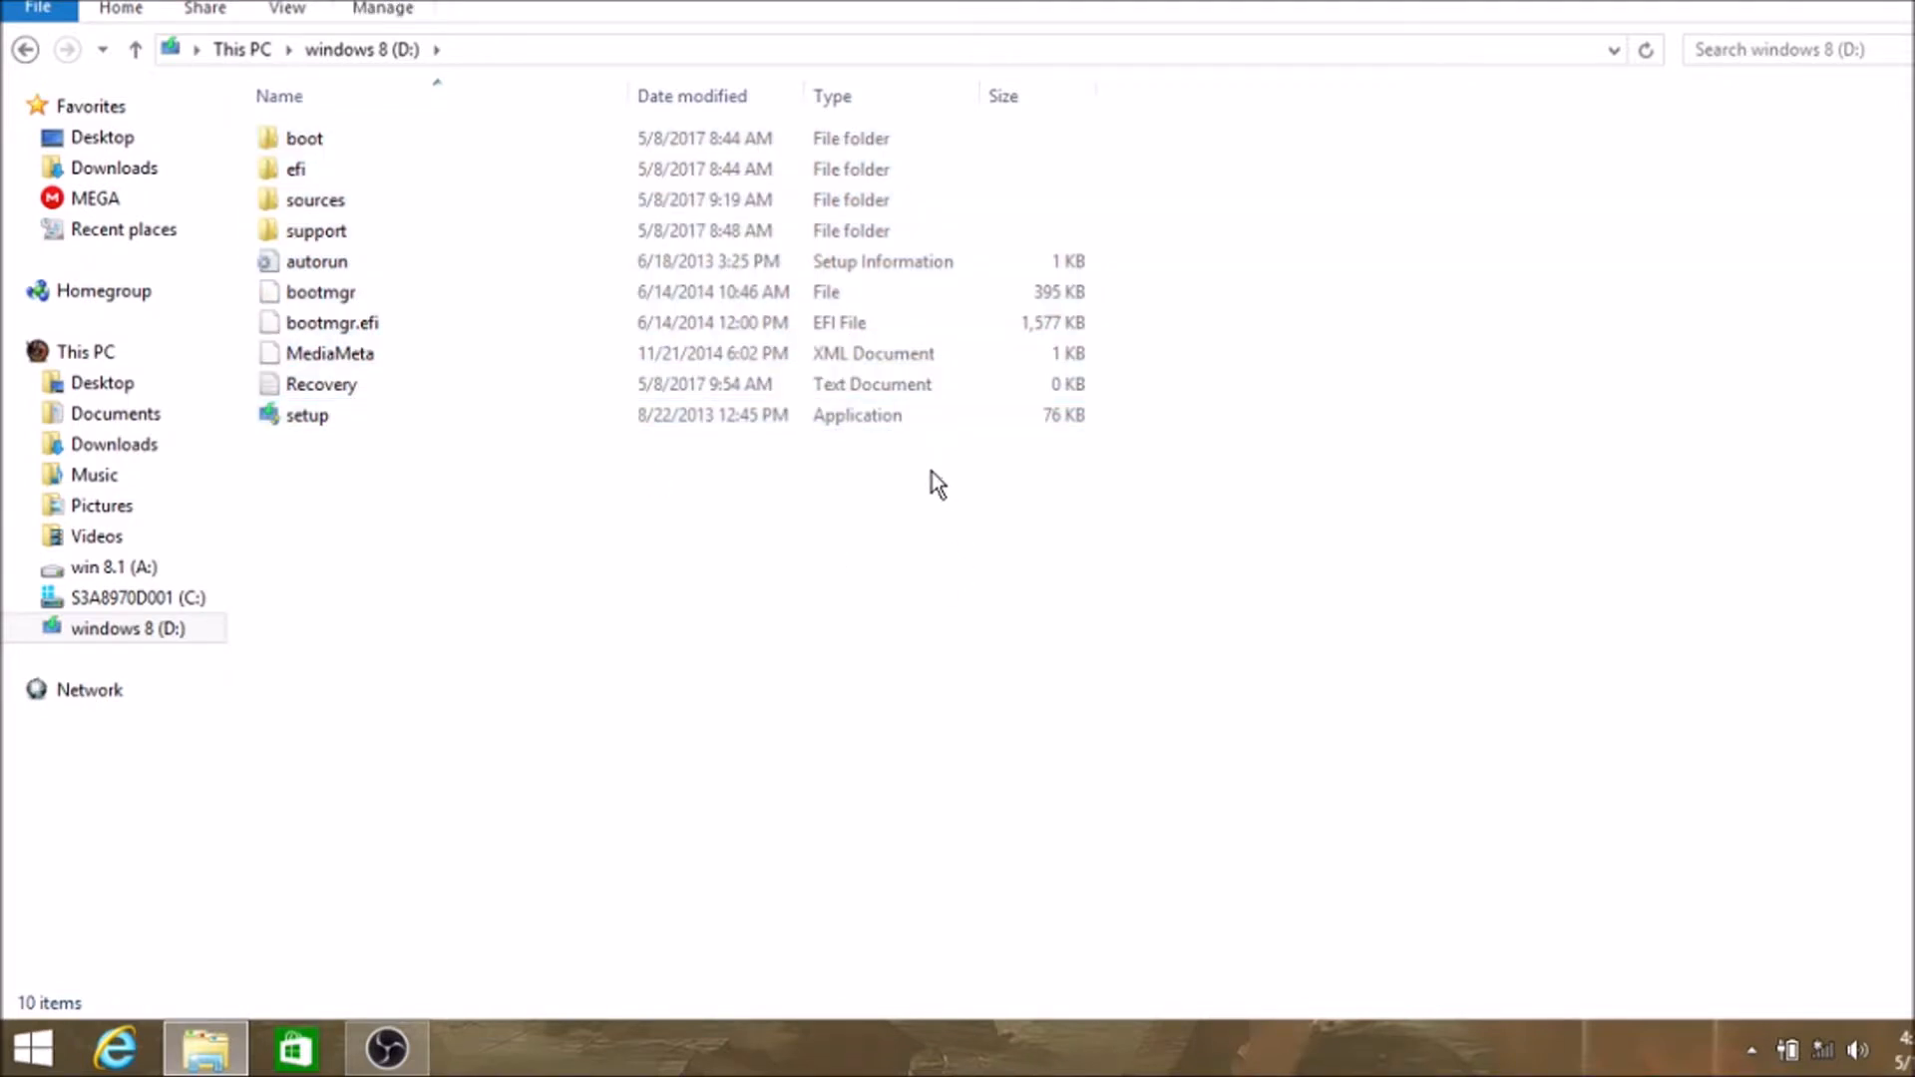
key(alt+F4)
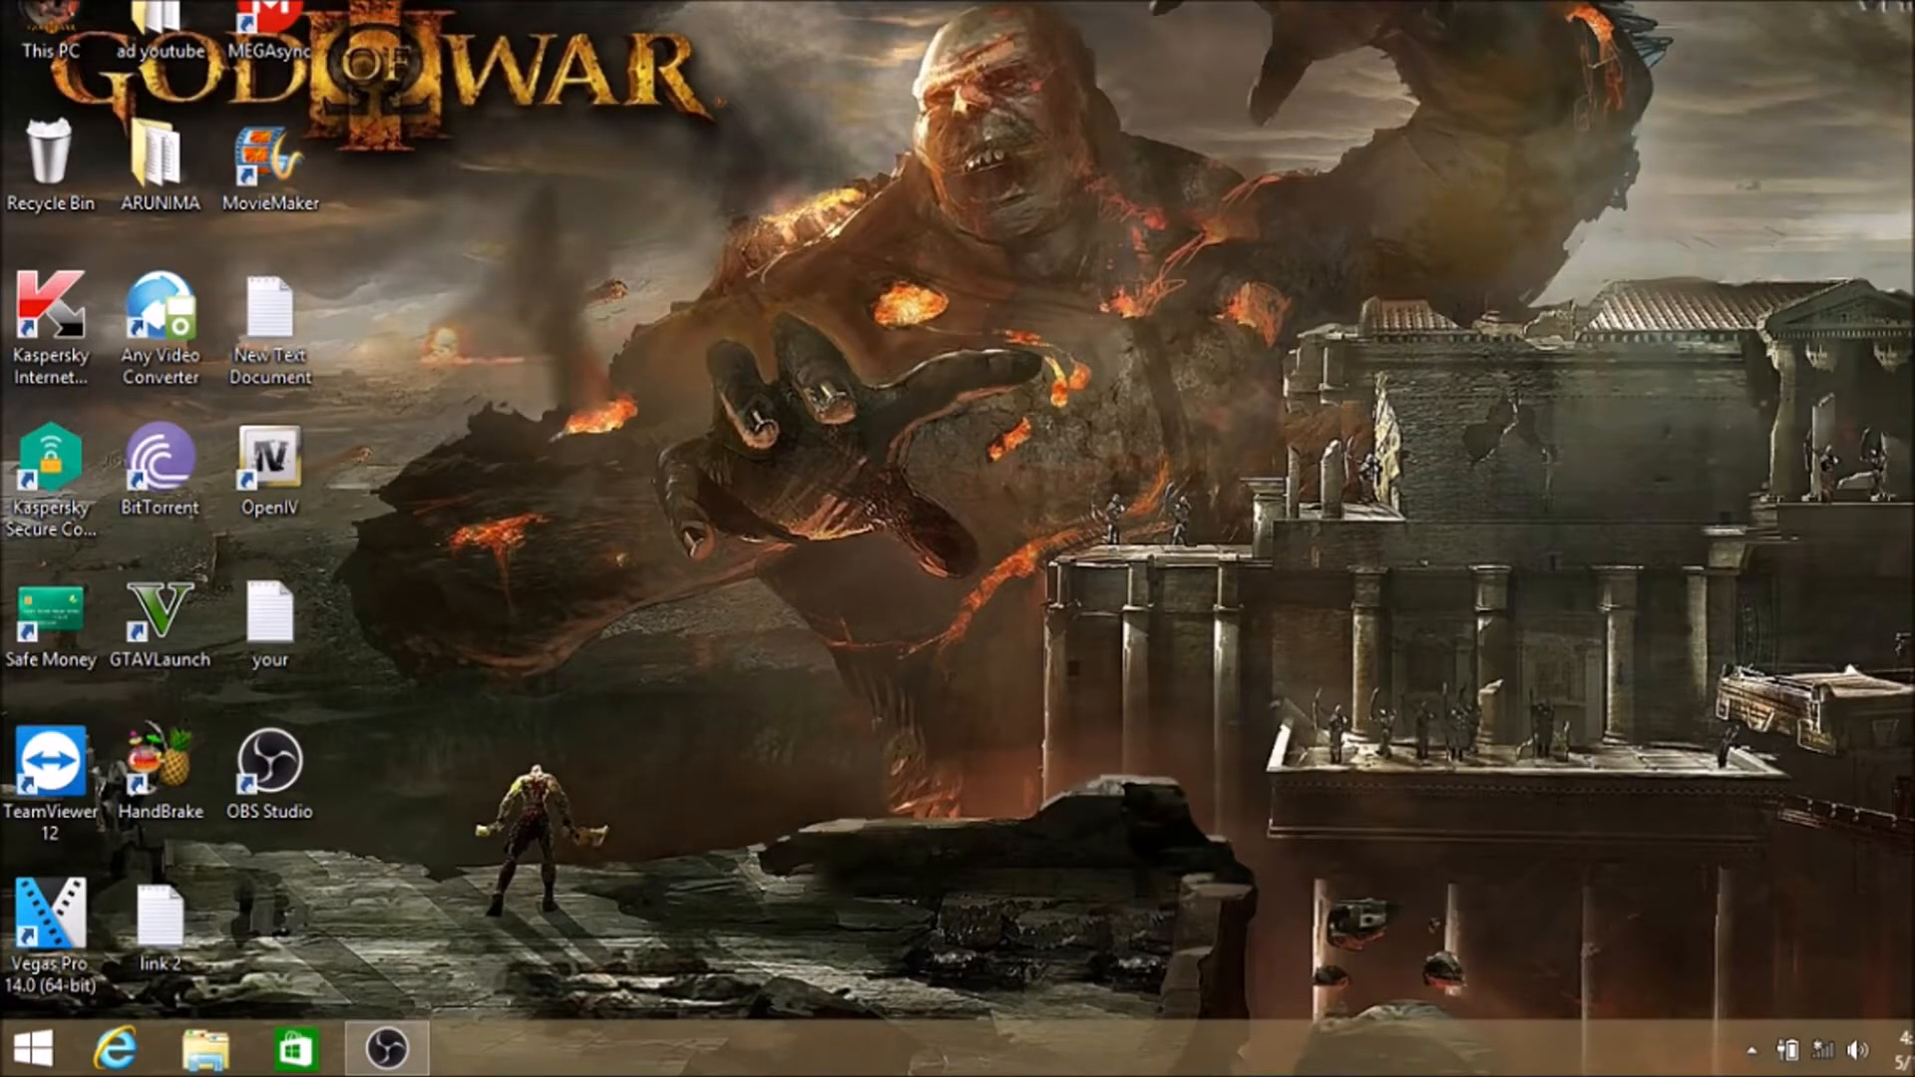
Open Disk Management, look up the Mark Partition as Active command for the windows 8 (D:) partition without applying it, and close the window
right_click(57, 40)
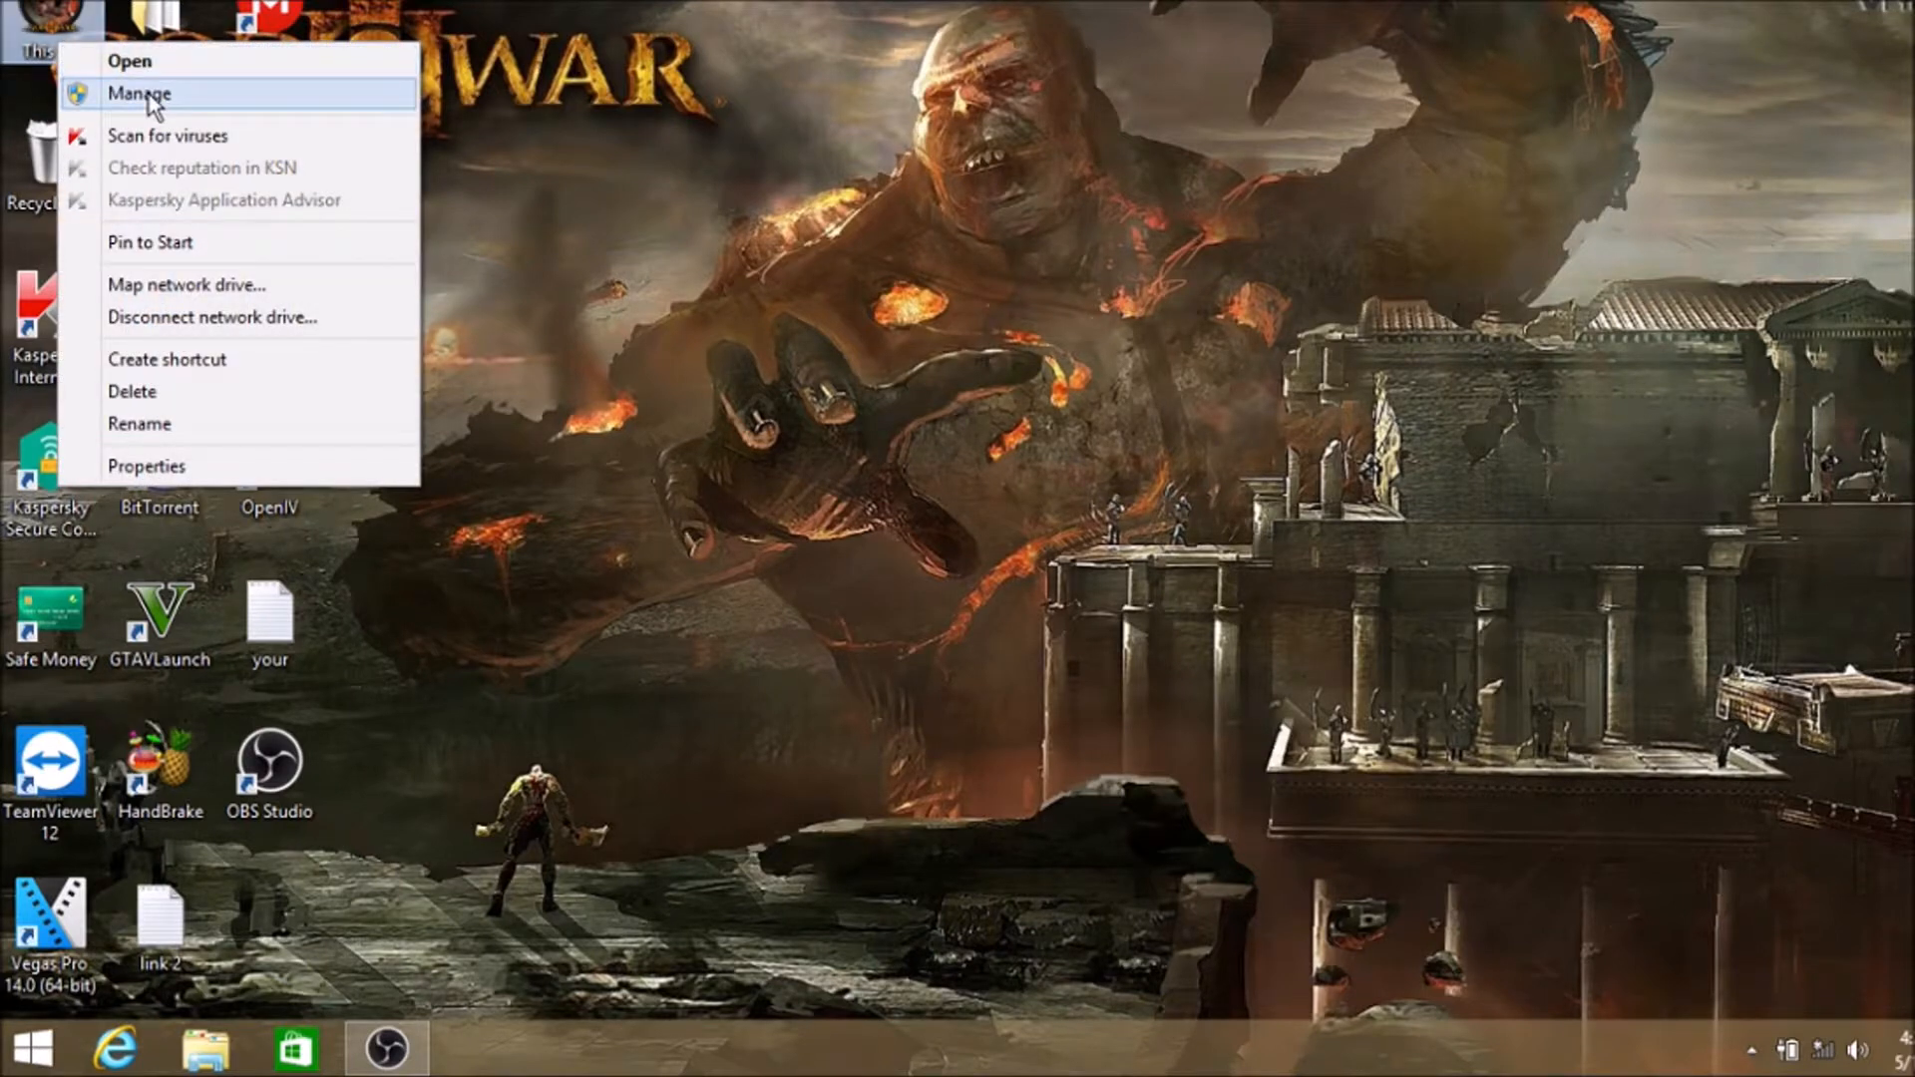
click(148, 94)
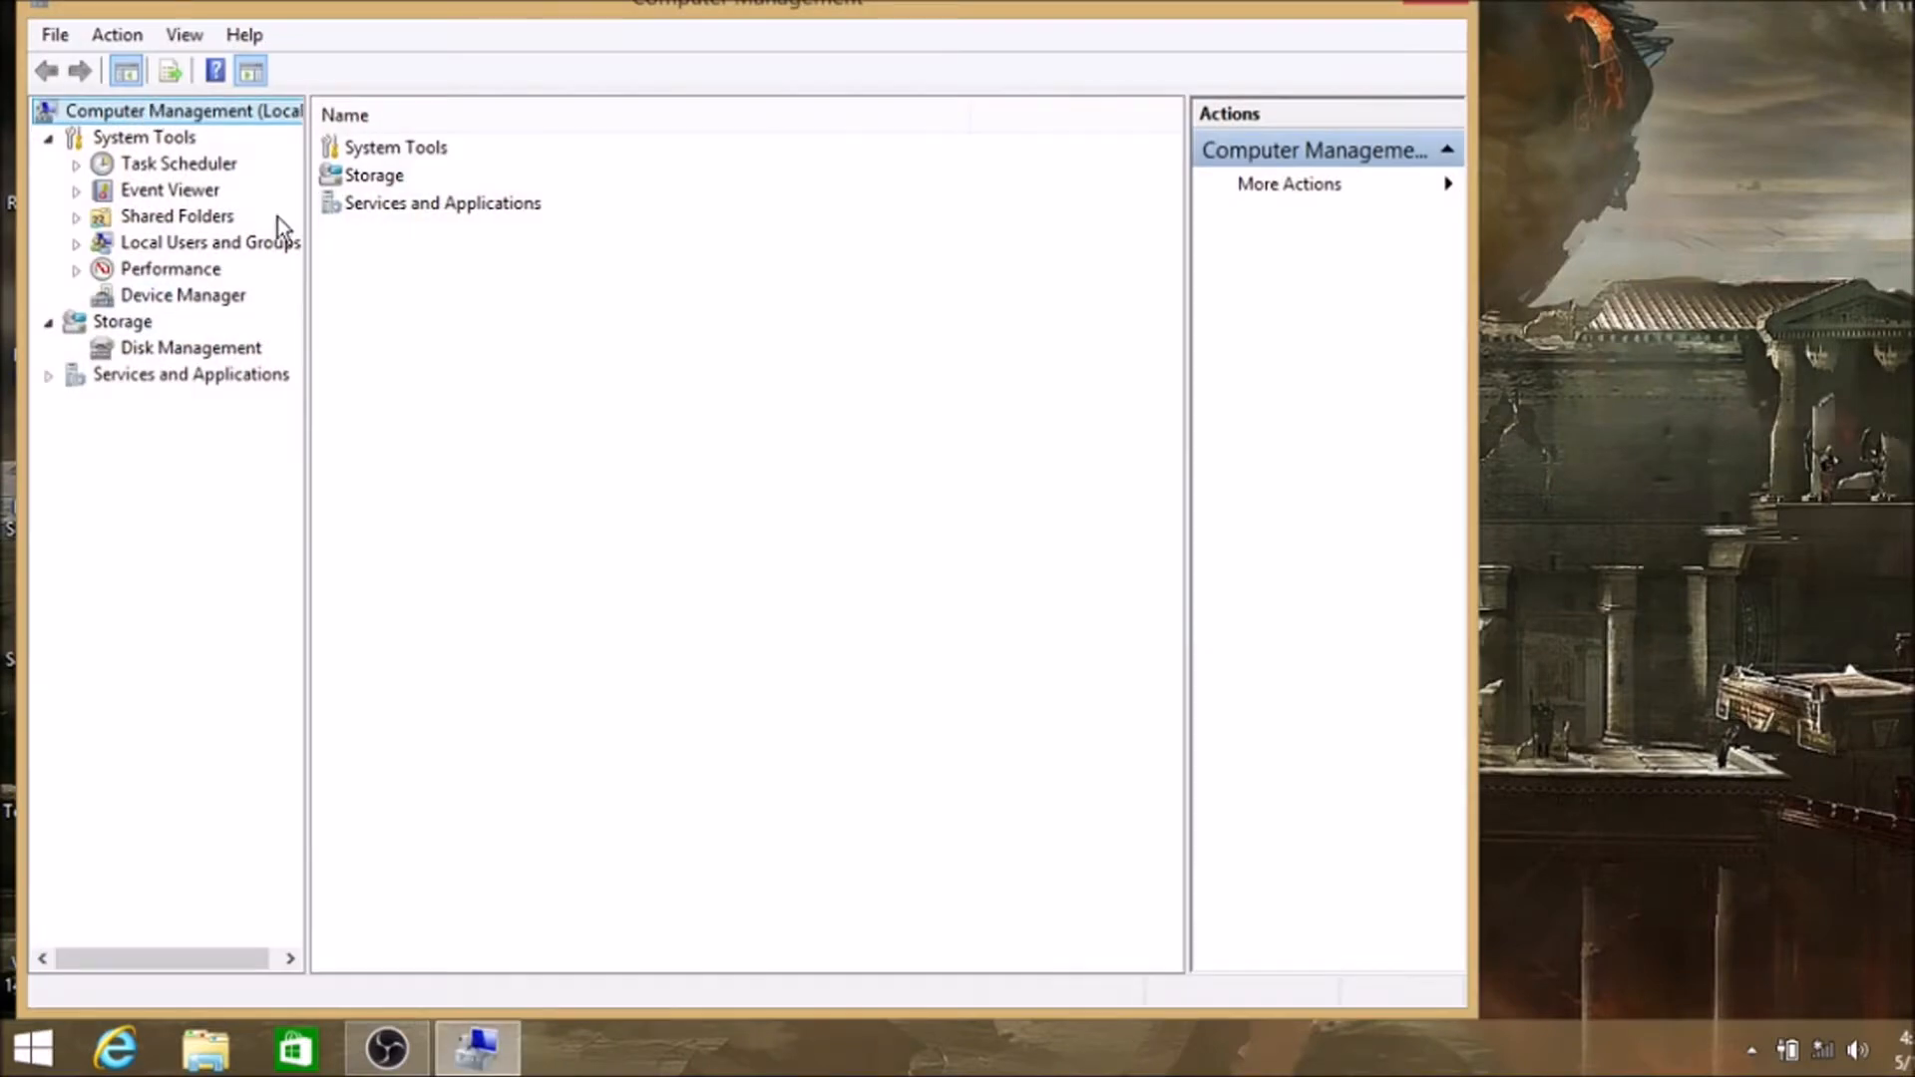
click(241, 351)
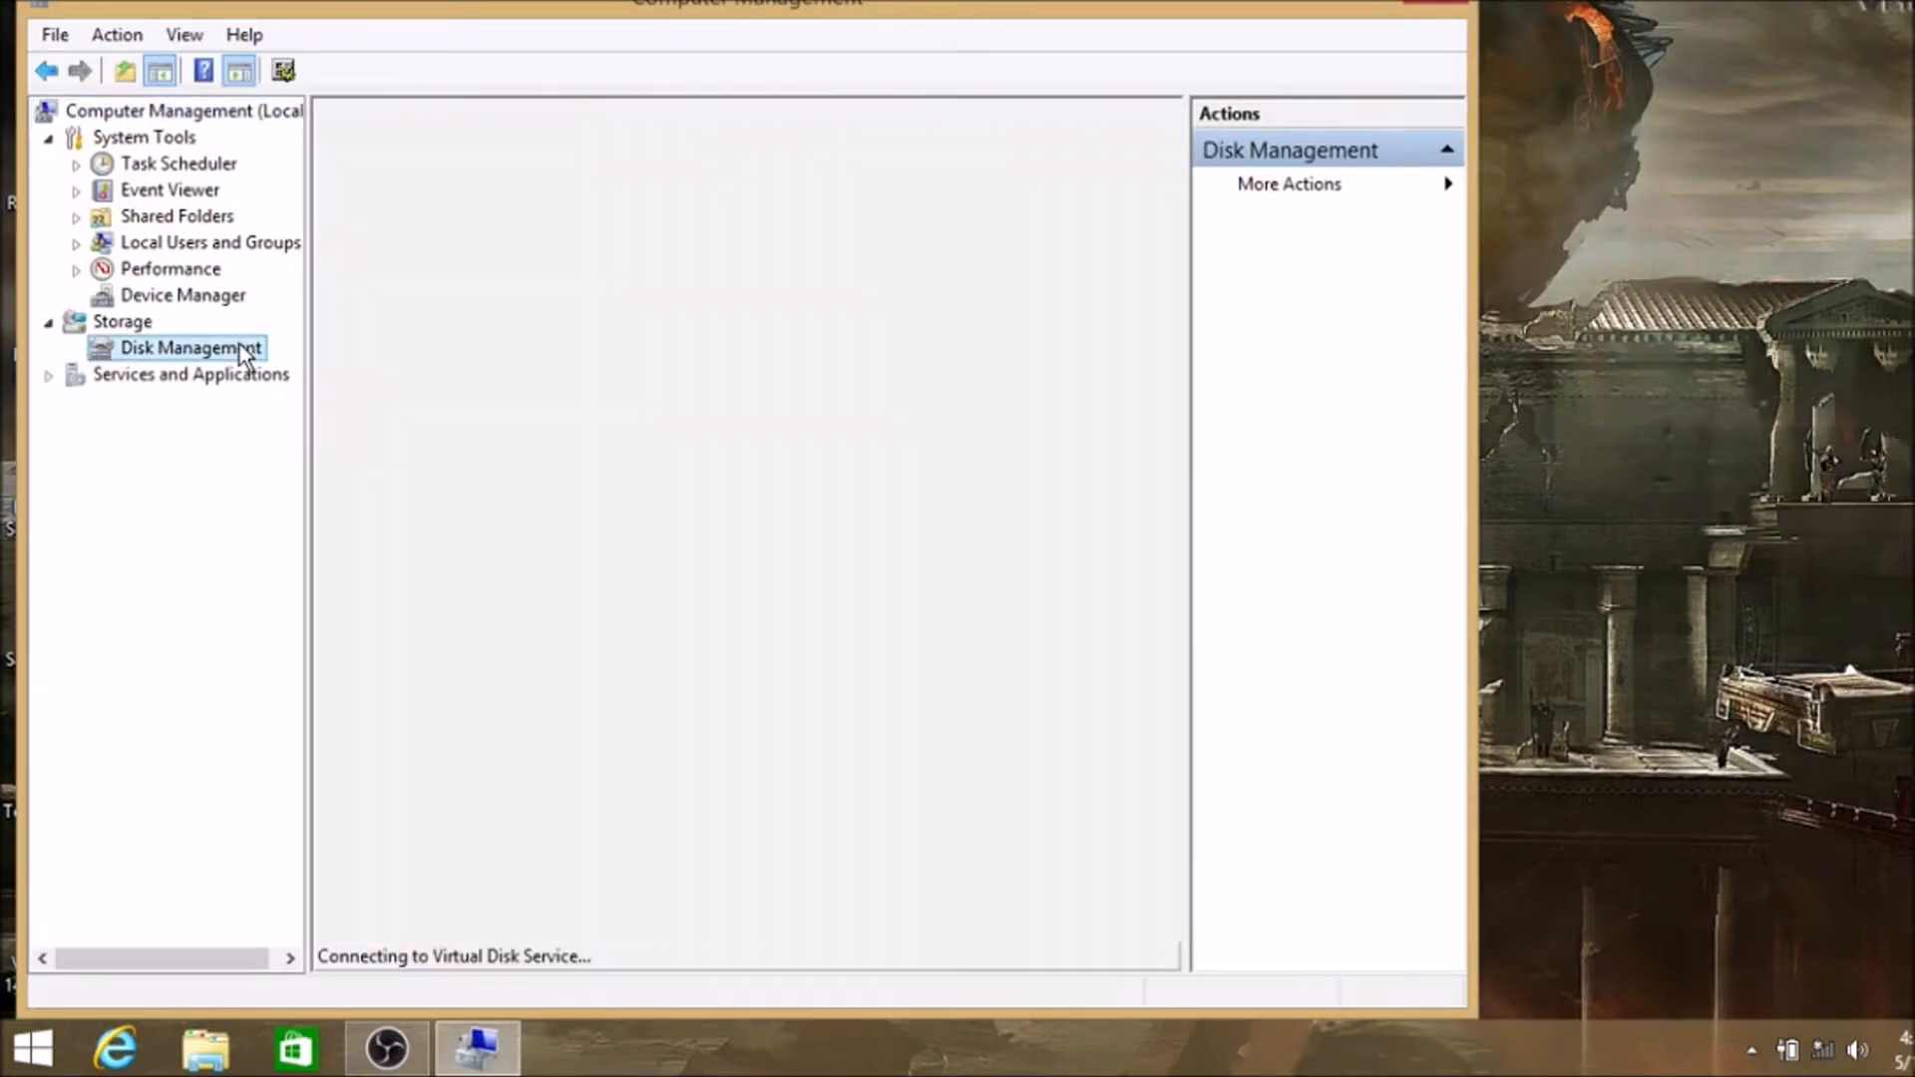
drag(931, 8, 1167, 3)
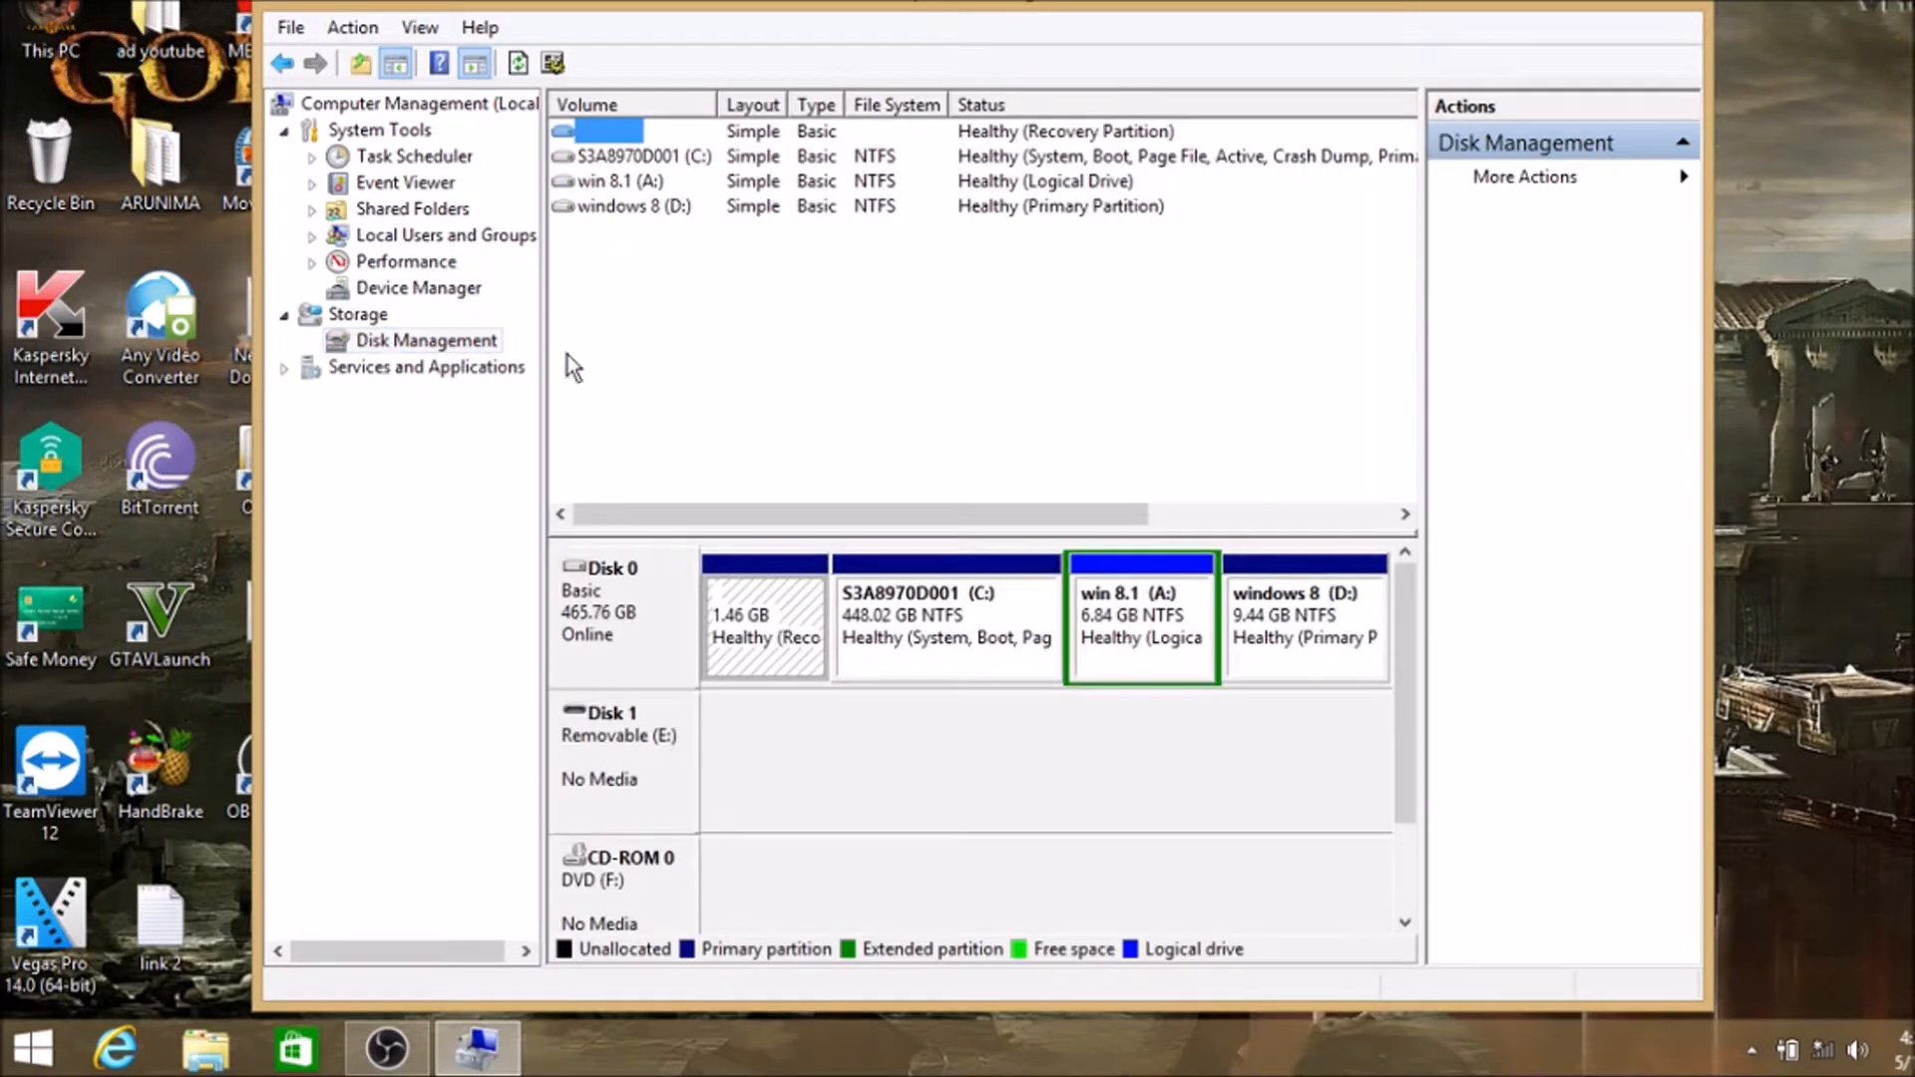
right_click(1300, 610)
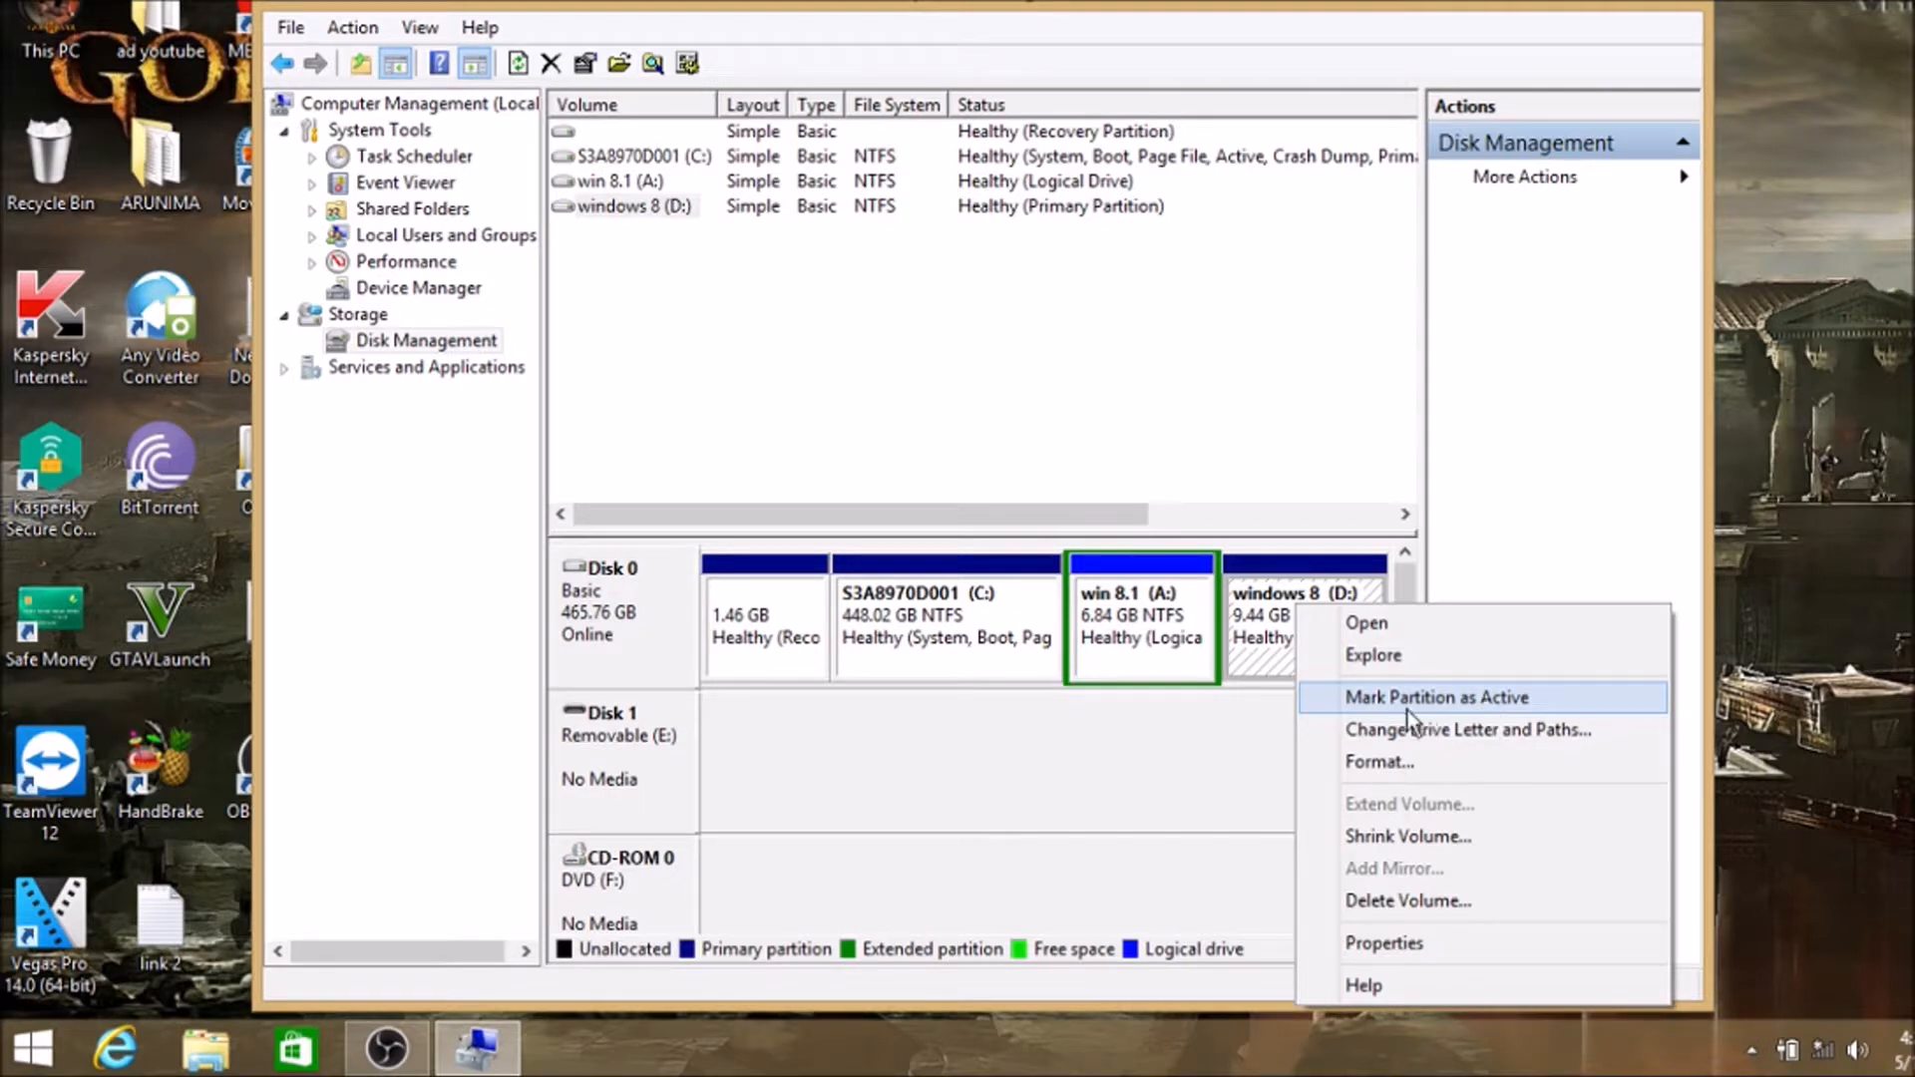
click(1281, 699)
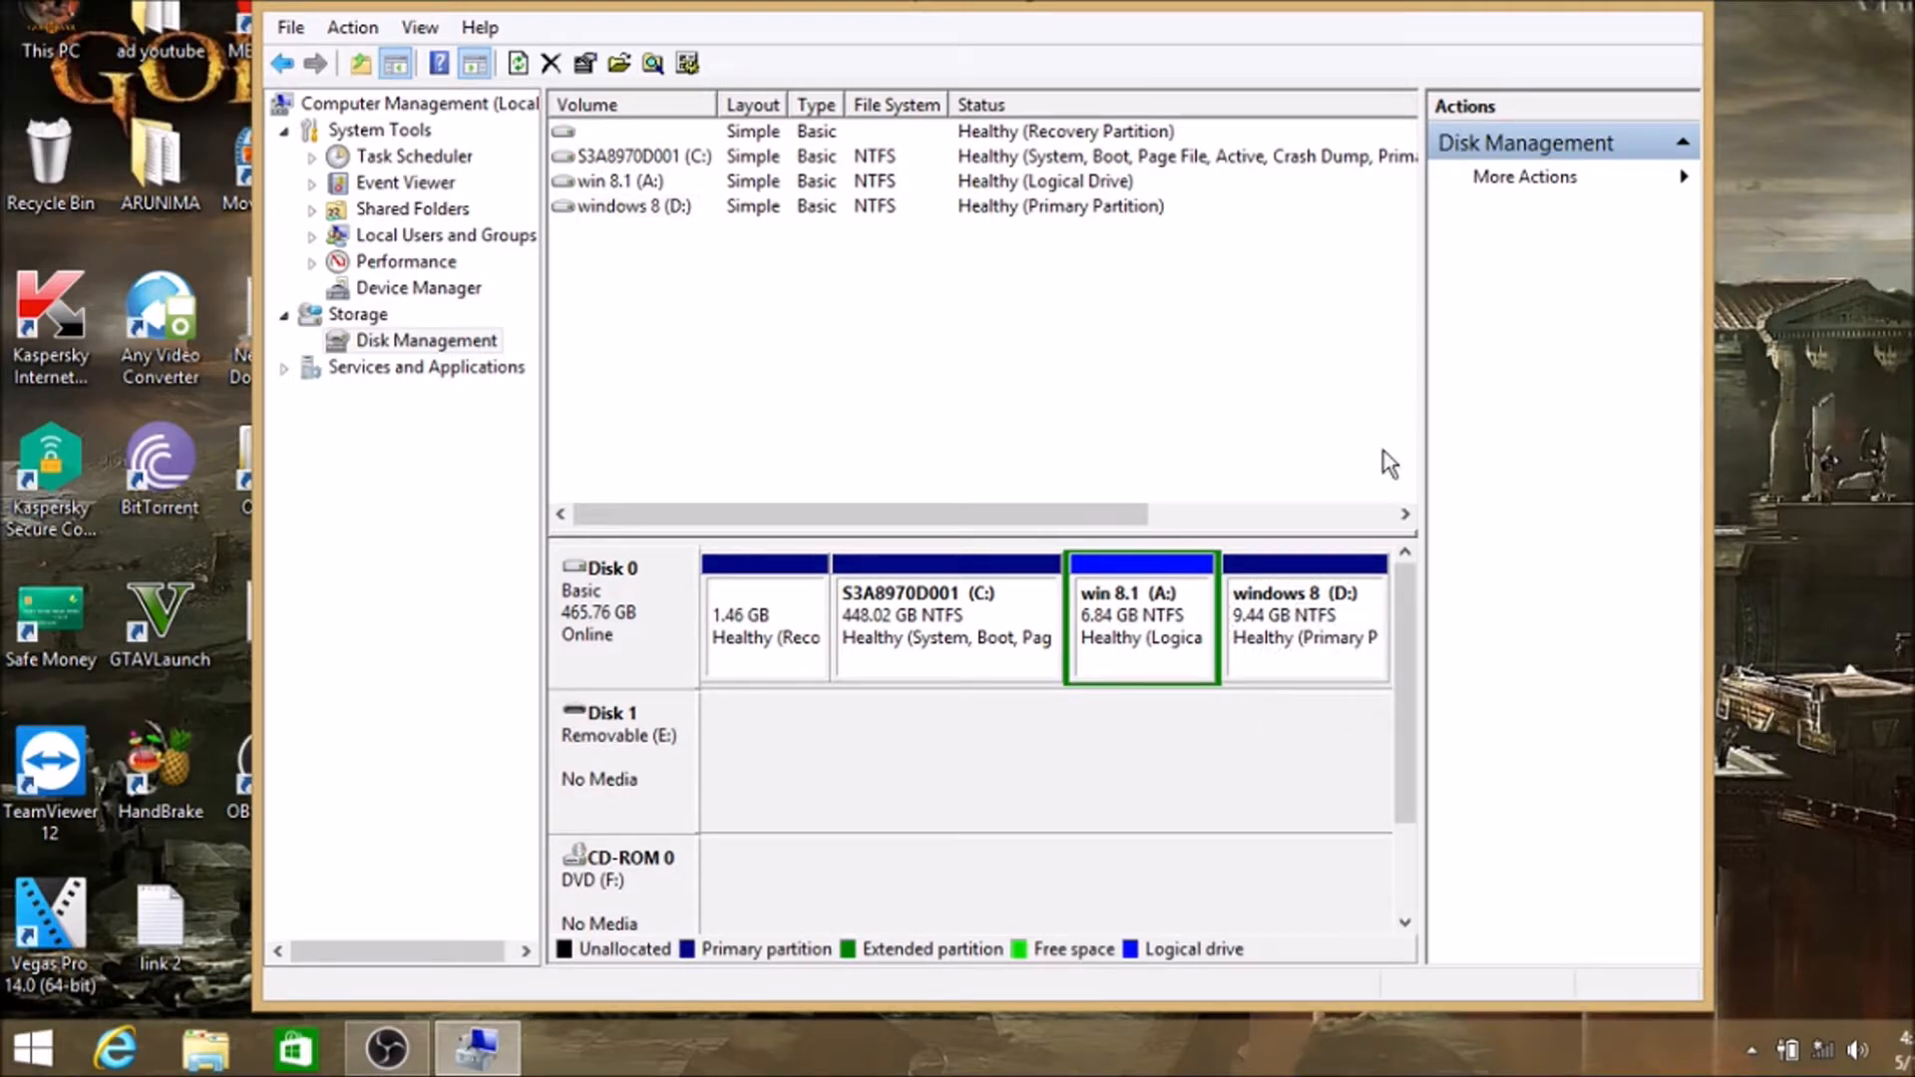
click(1648, 6)
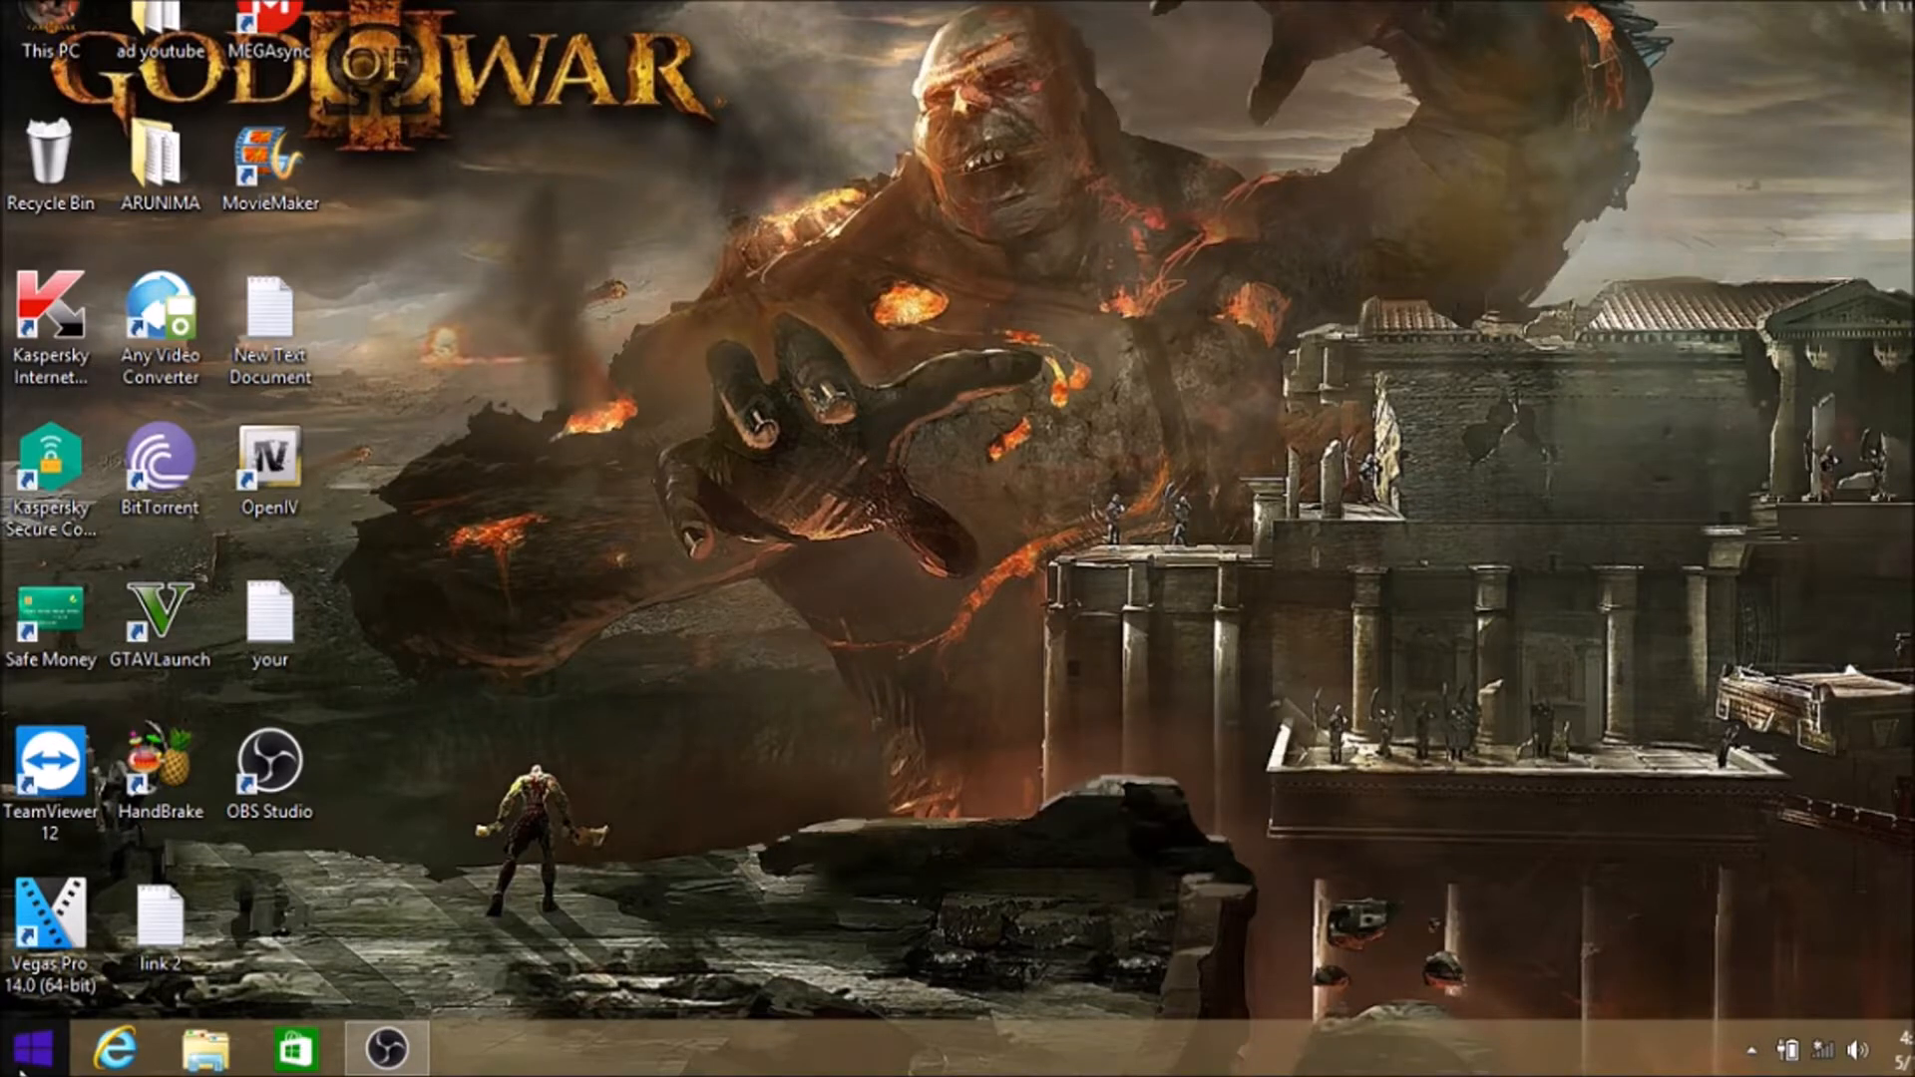
View the computer's basic system information through the properties of This PC, and close the System window
right_click(53, 50)
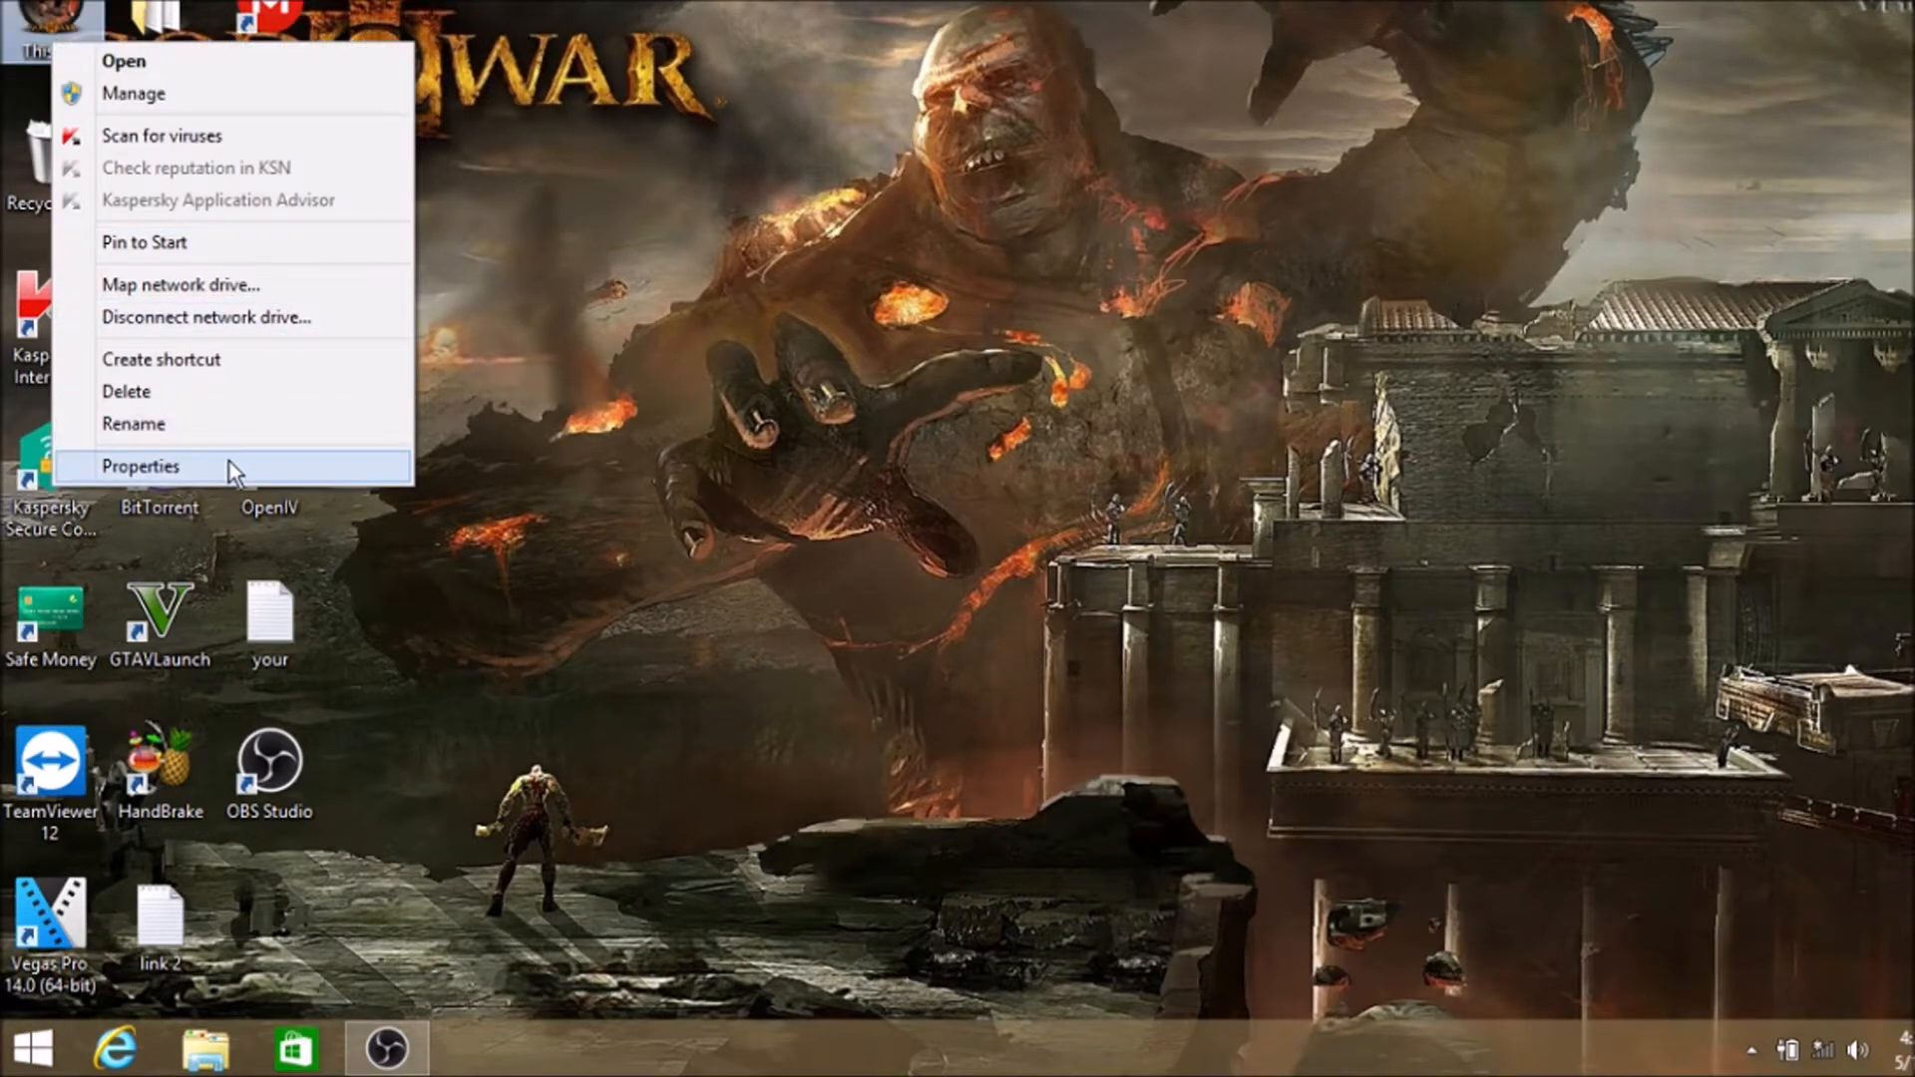
click(139, 466)
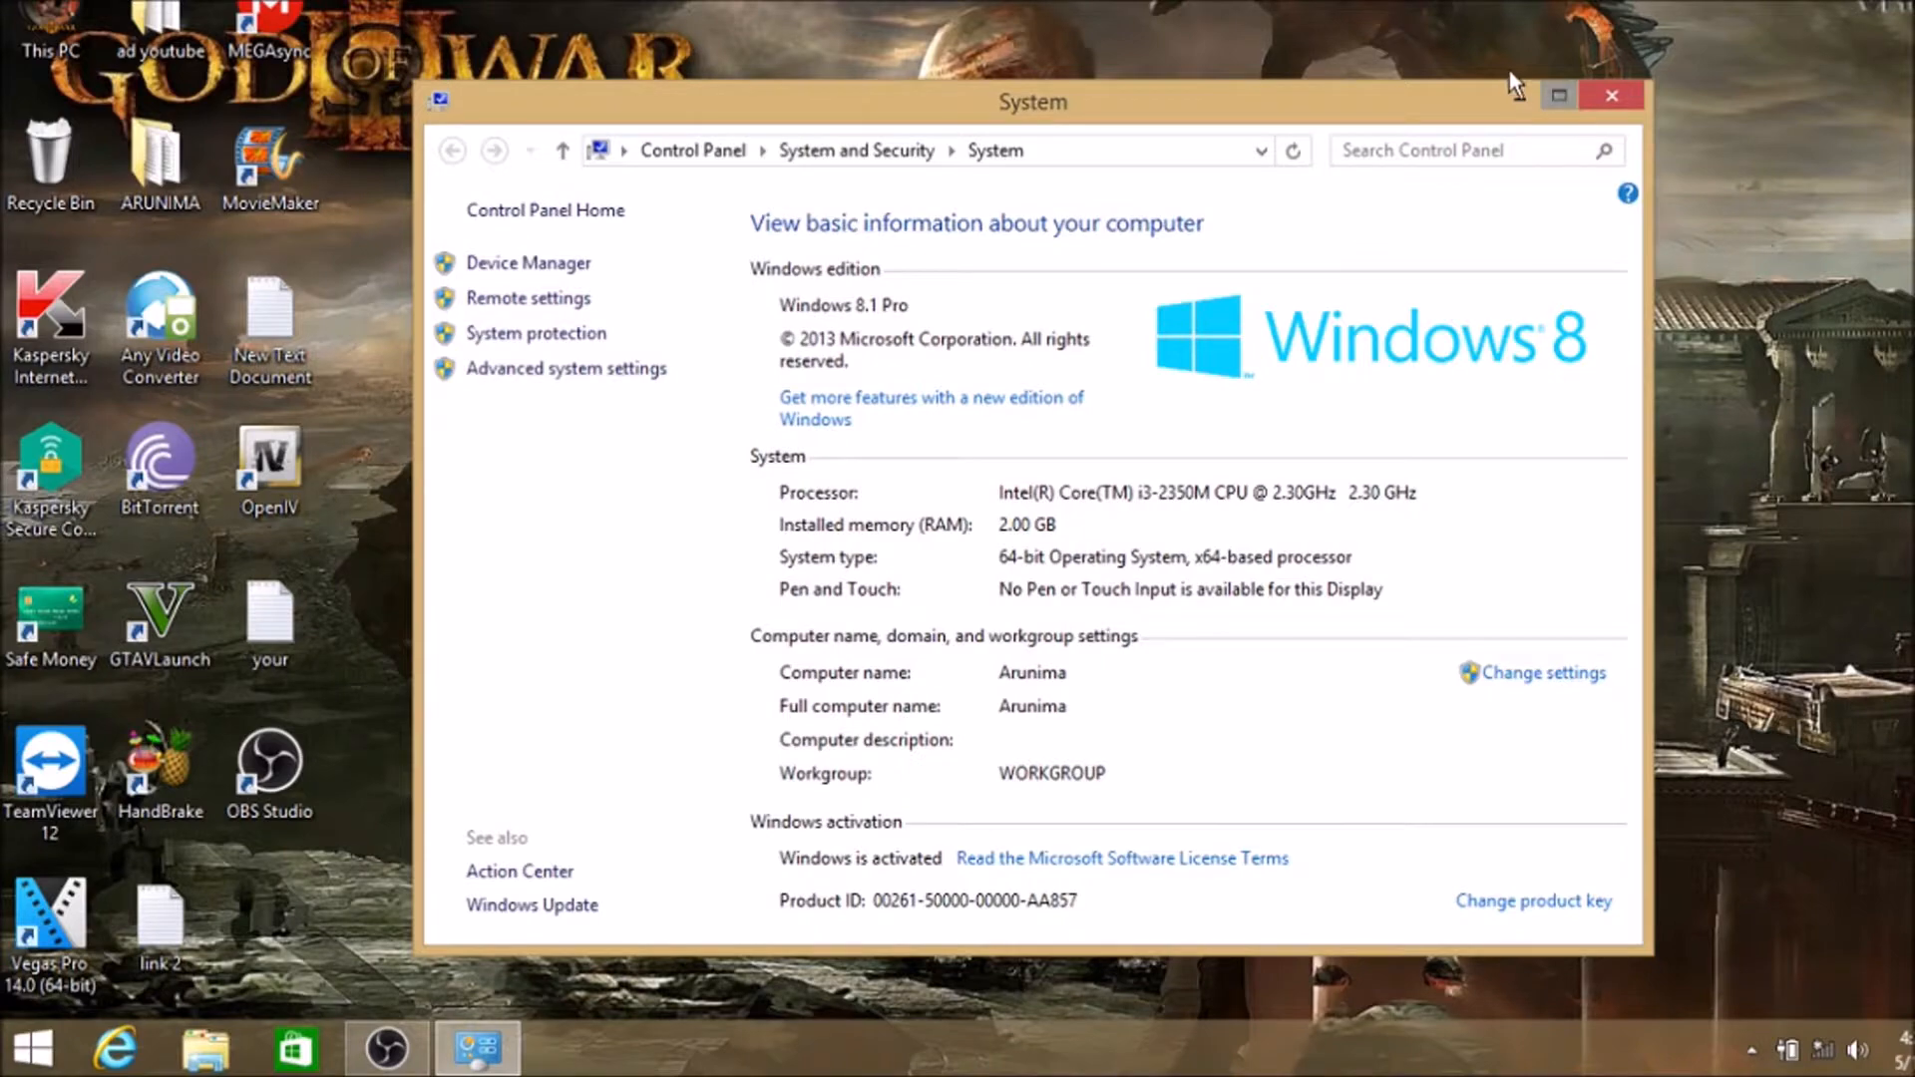
click(1597, 100)
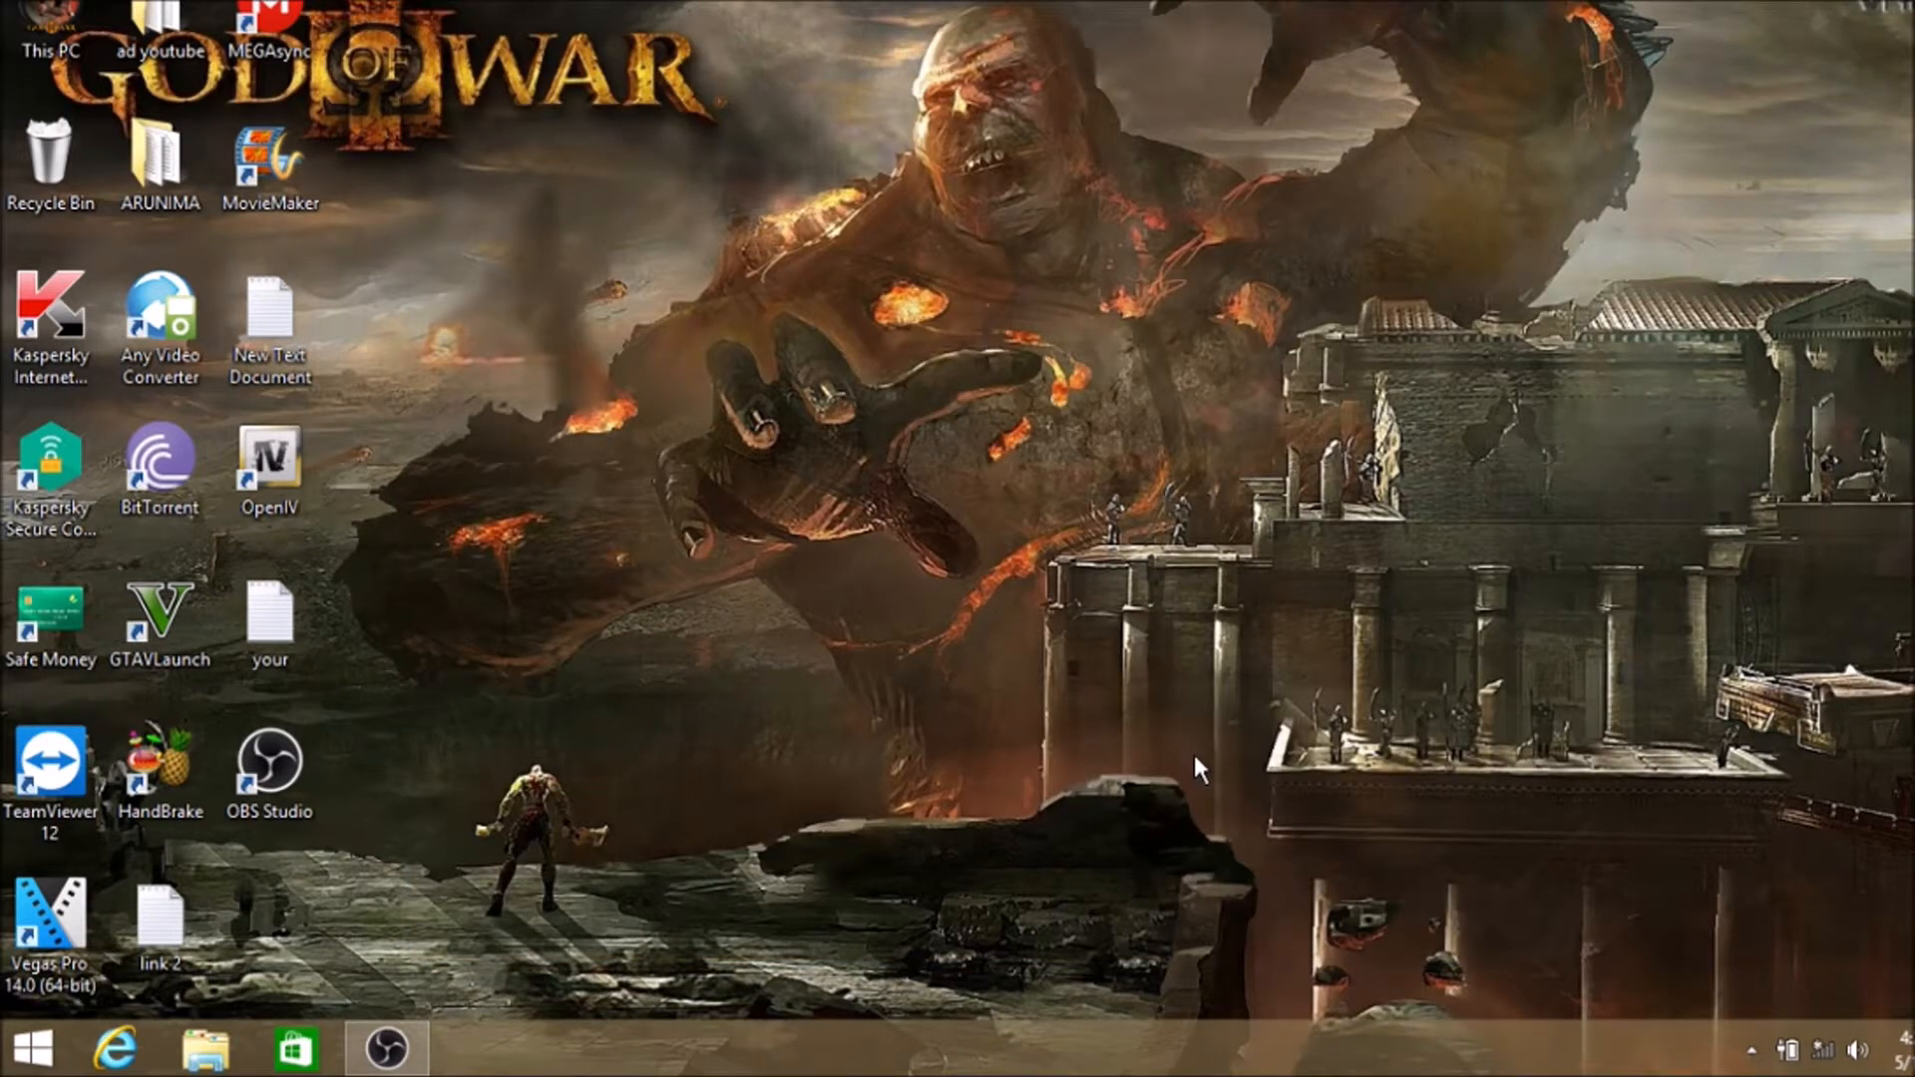
Show the power options on the Start screen, and stop the running OBS recording
key(super)
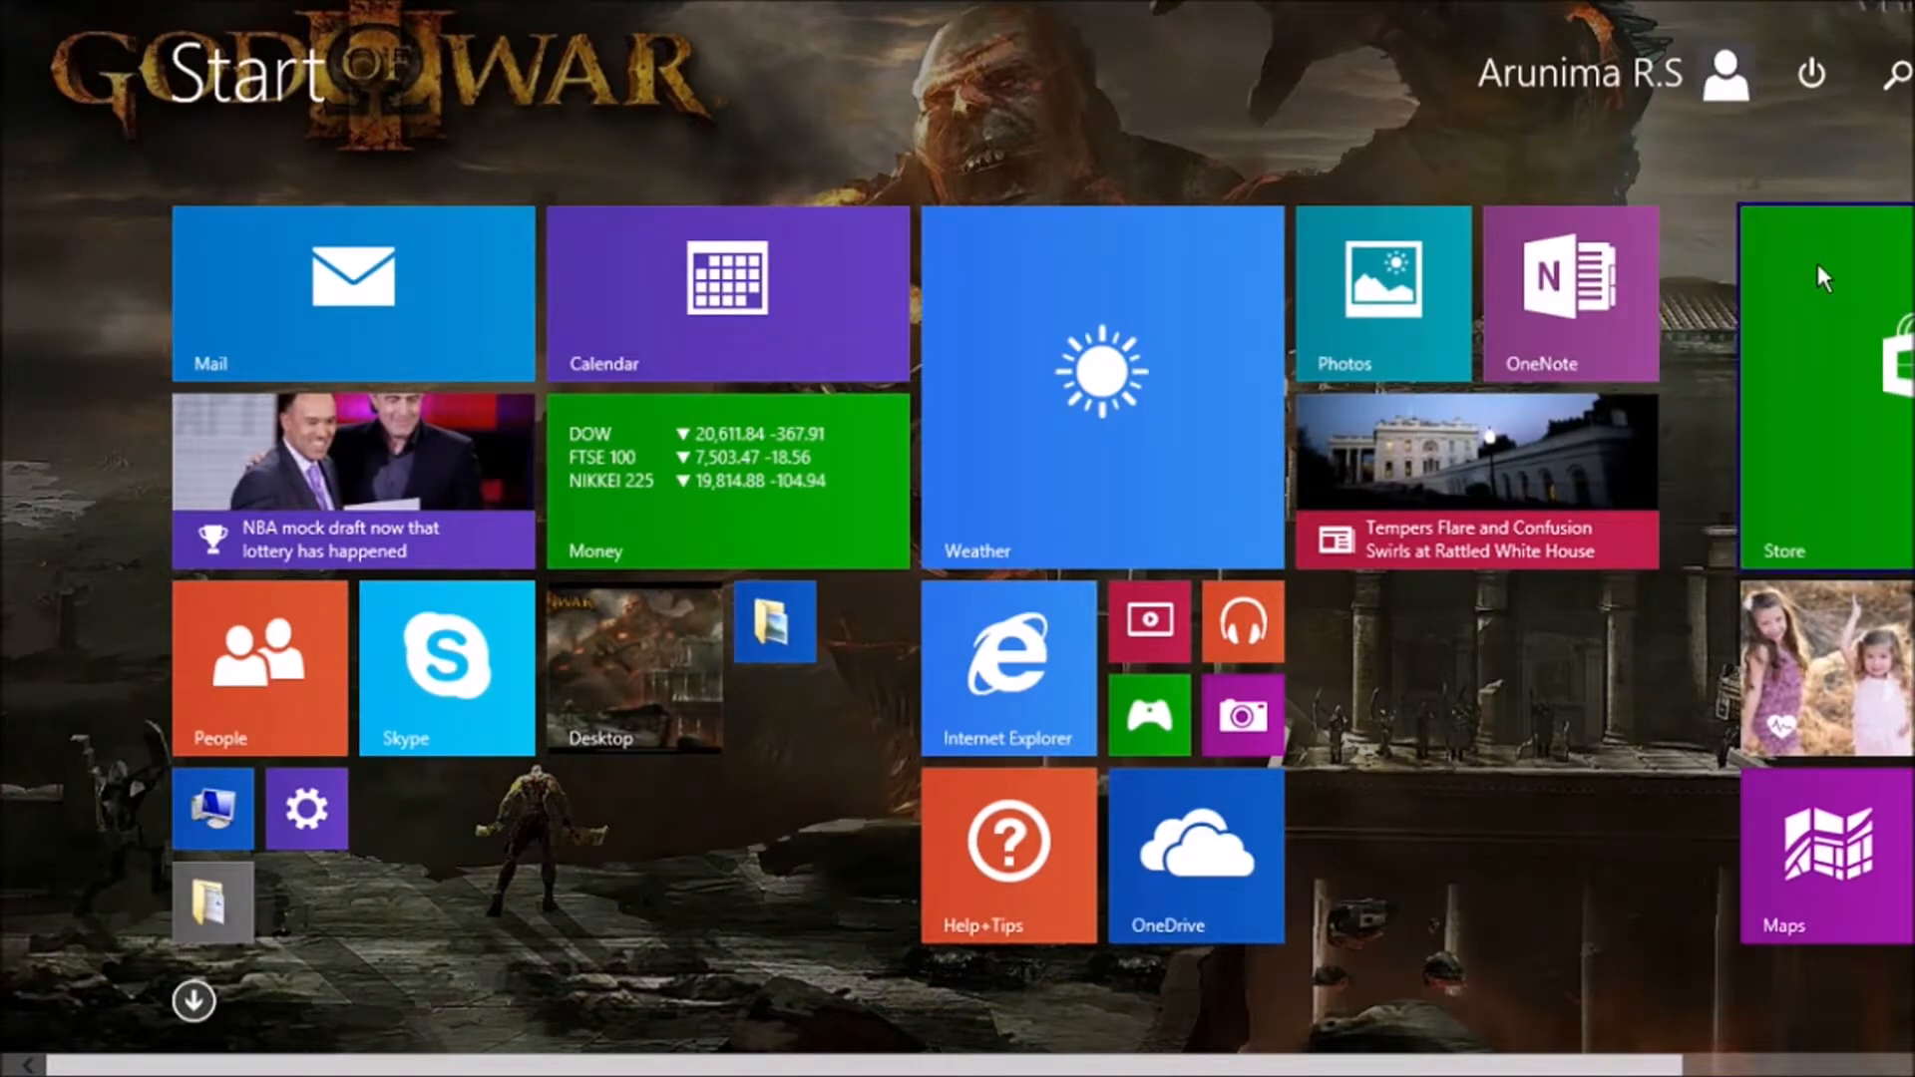
click(1817, 92)
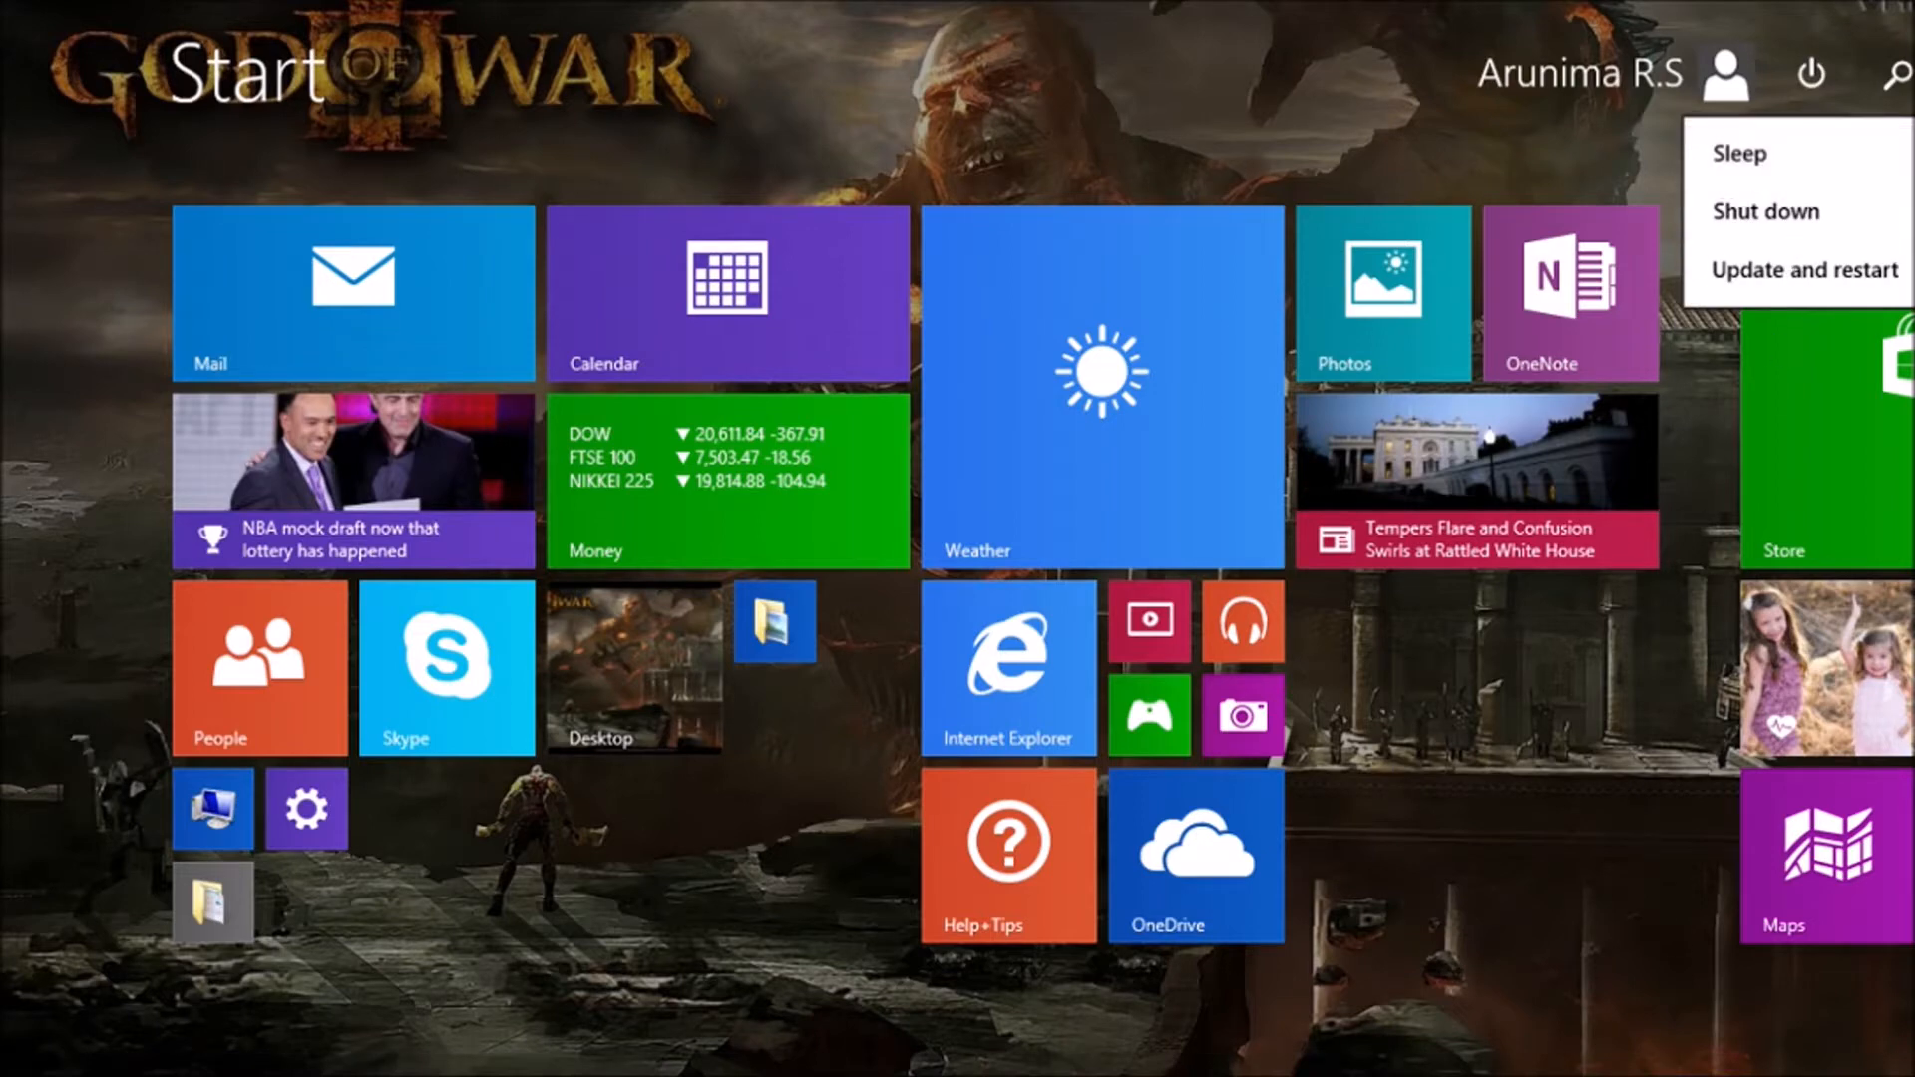
mouse_move(1811, 1066)
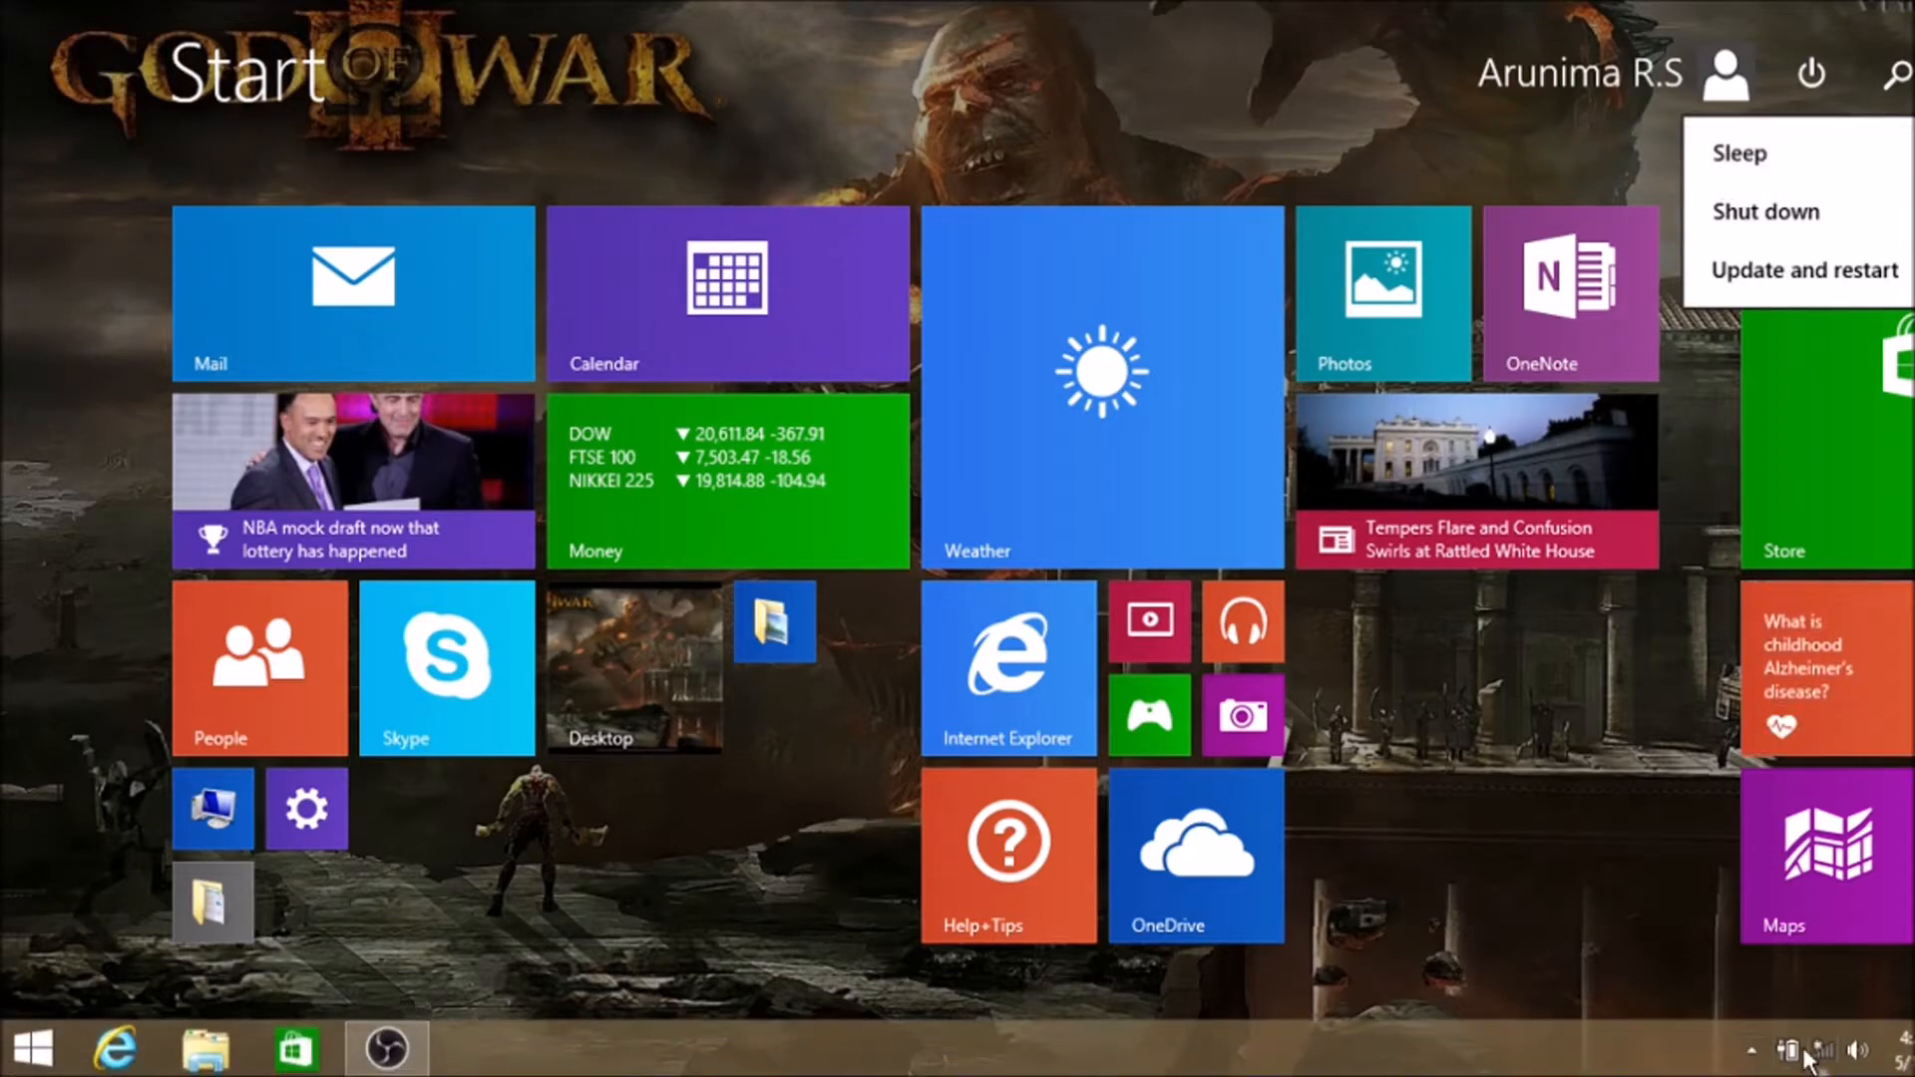
click(1754, 1050)
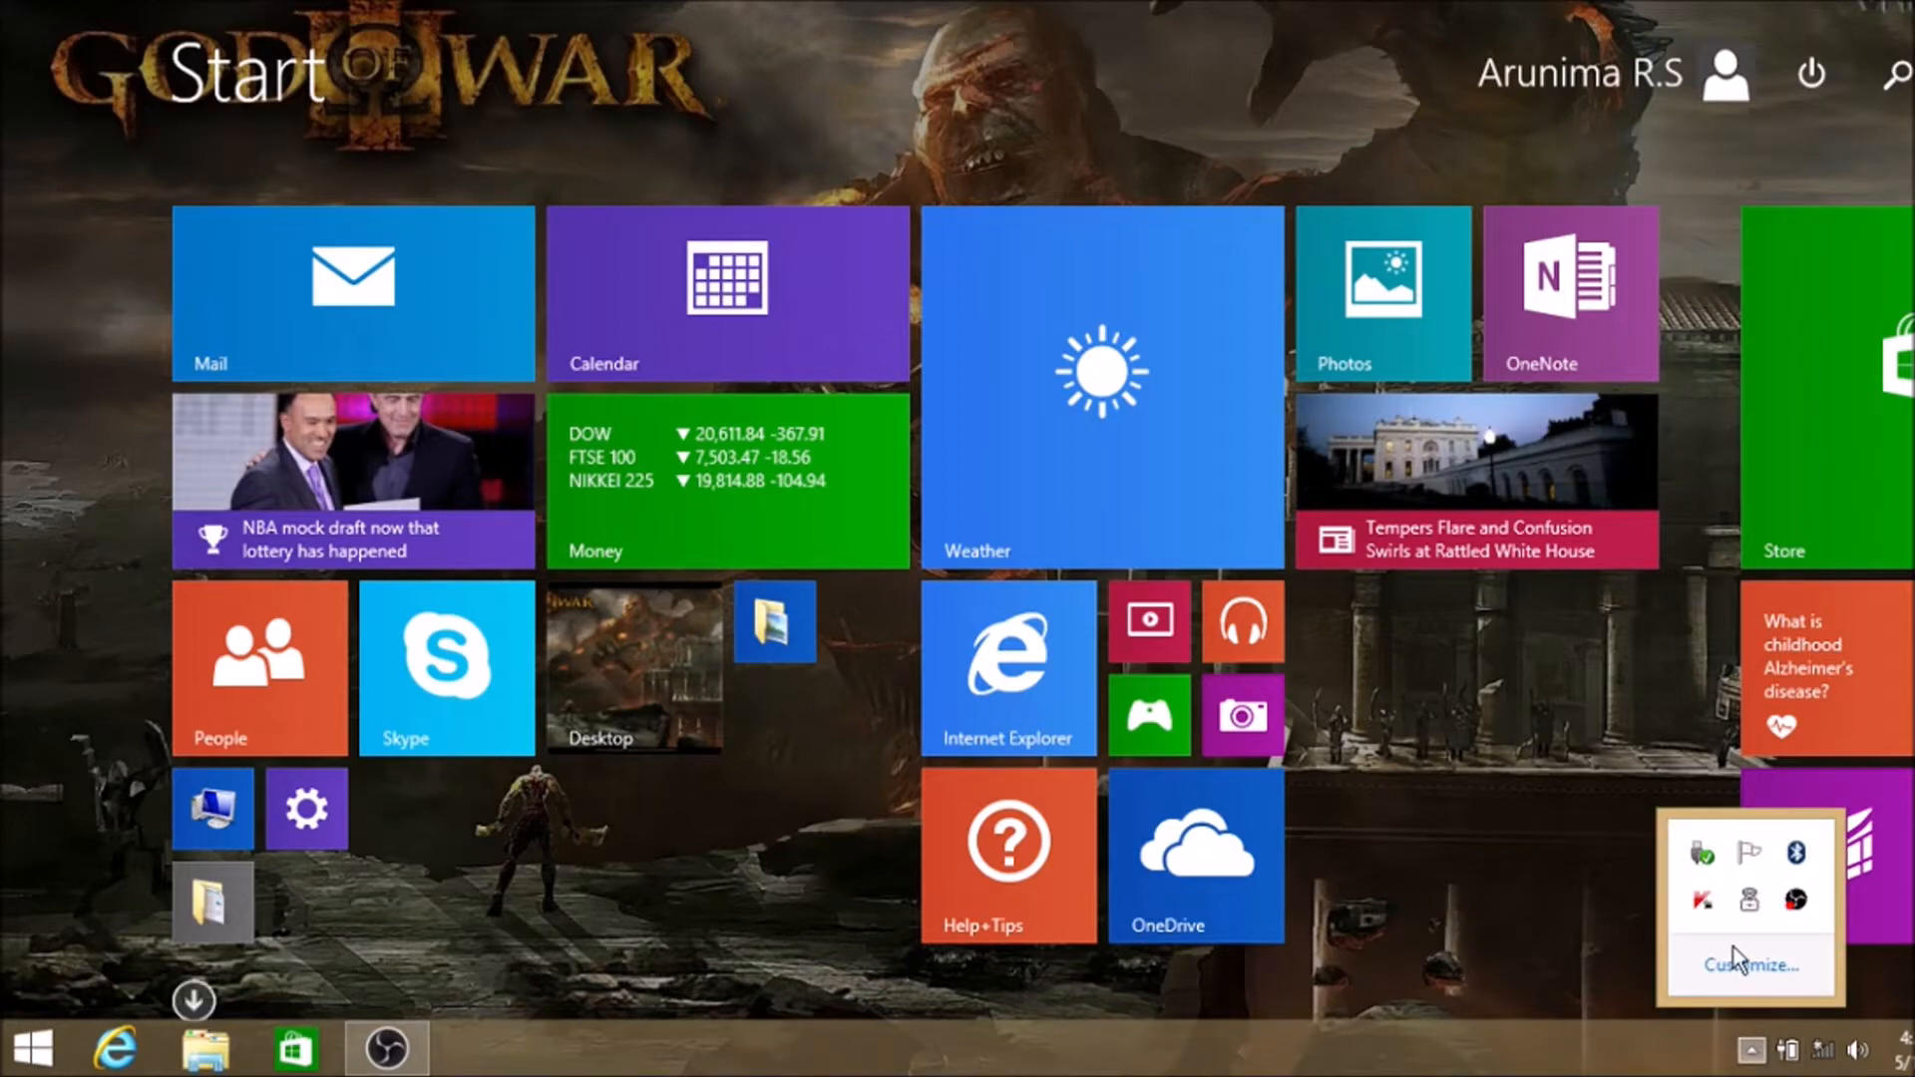
right_click(1795, 903)
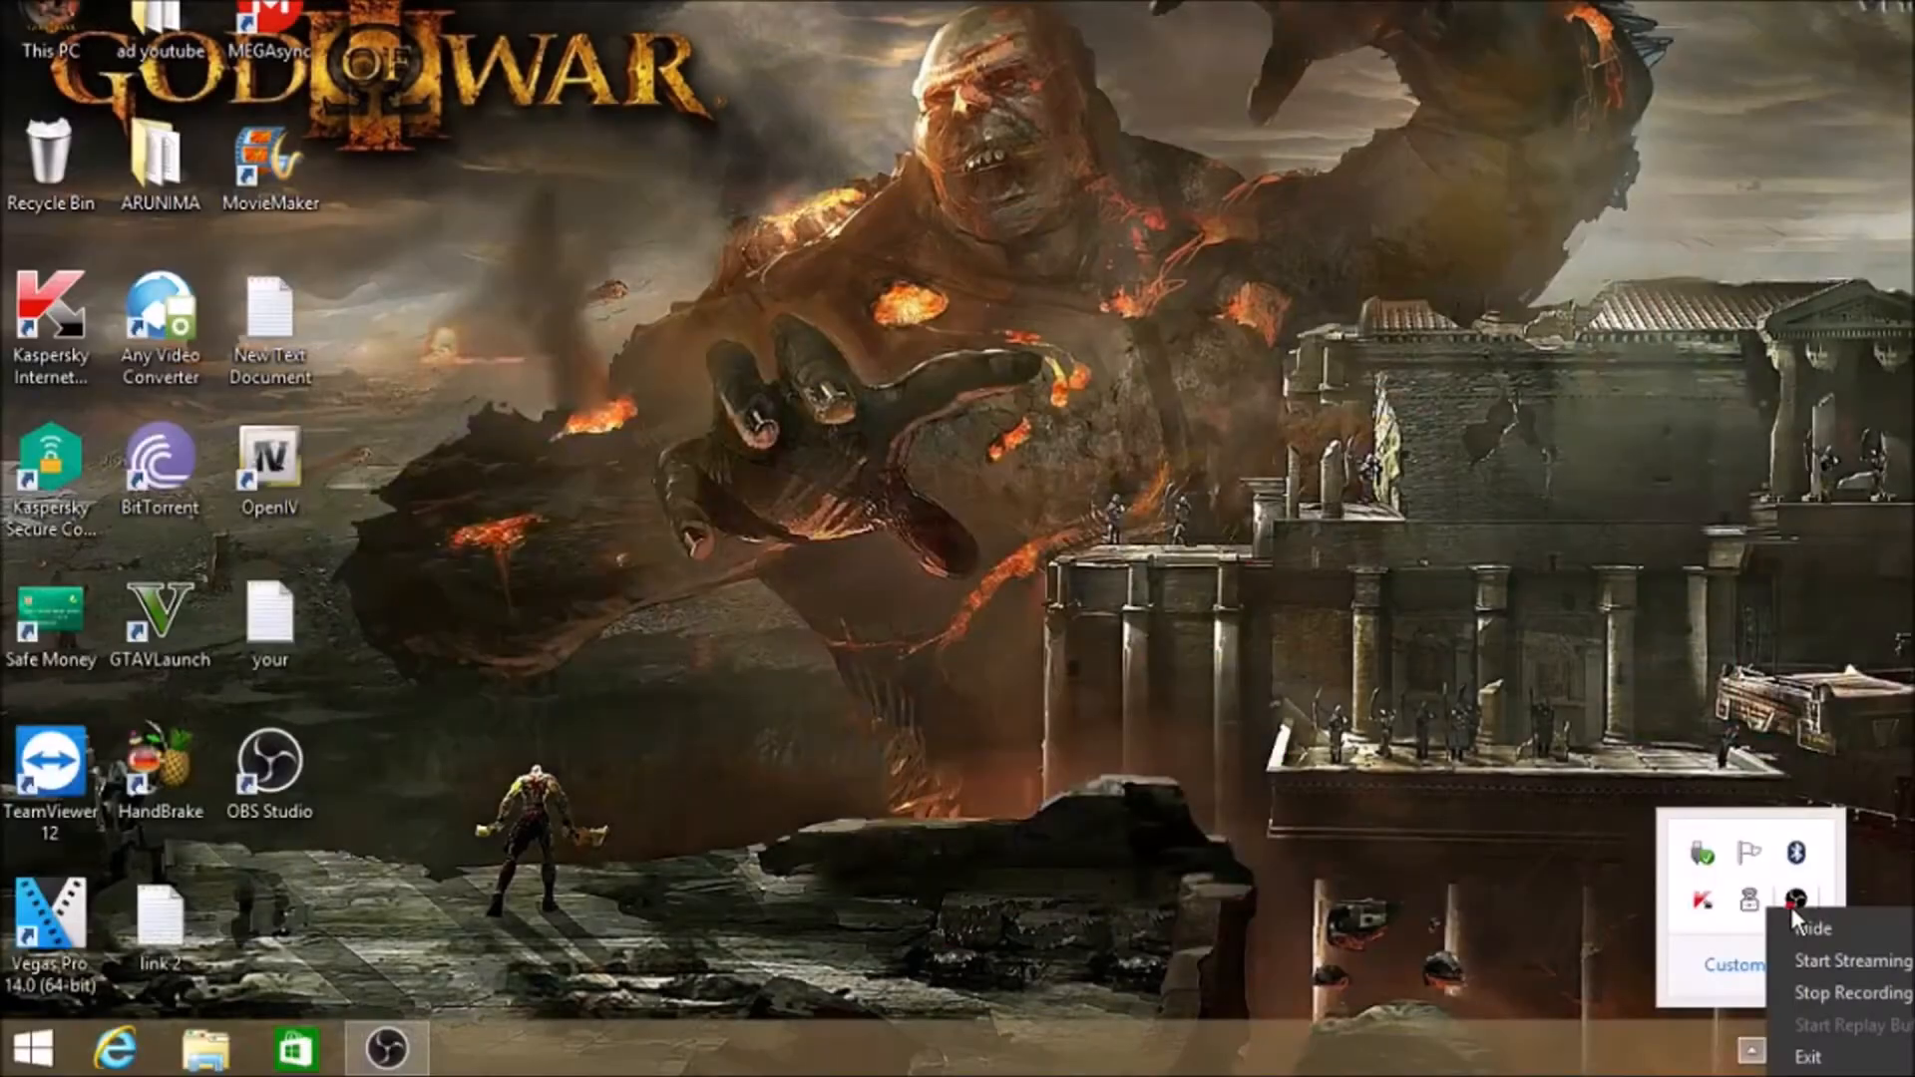
click(1840, 995)
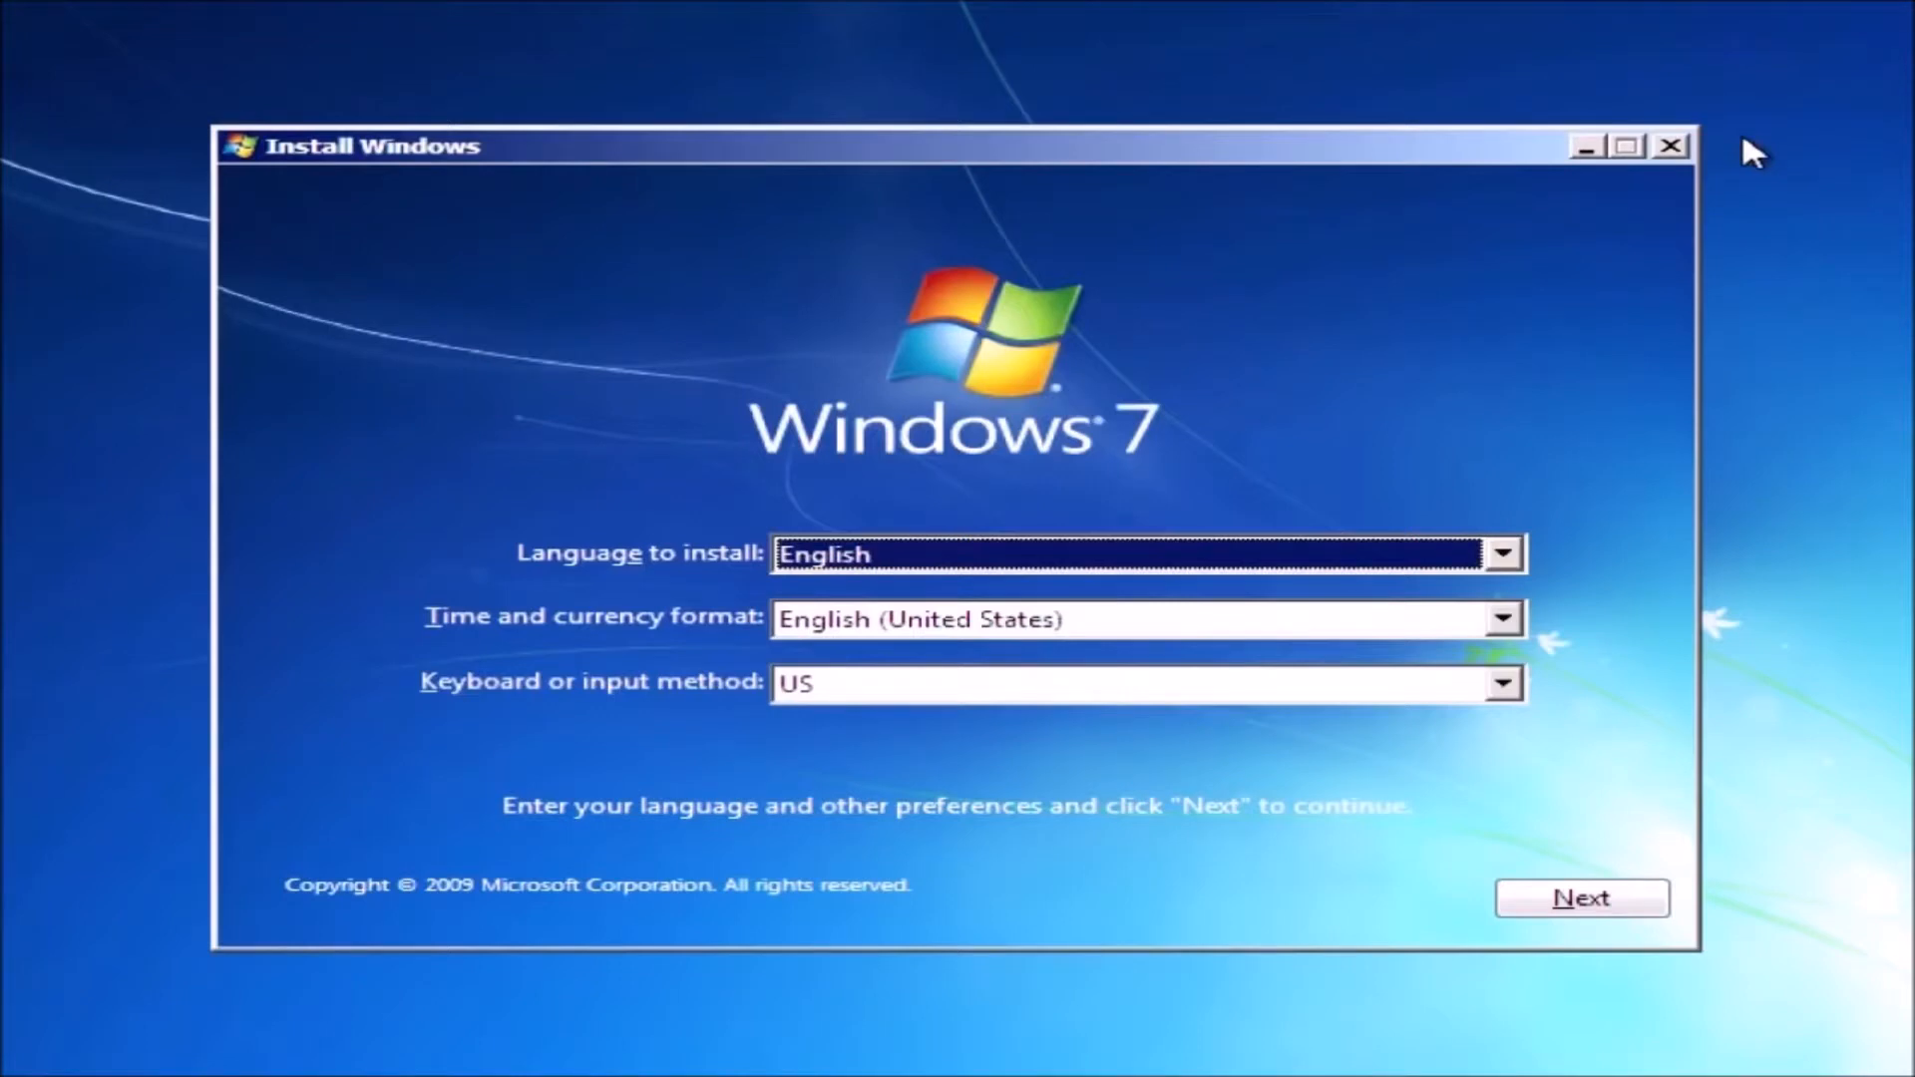
Open a command prompt from Windows Setup, start diskpart and list the disks
key(shift+F10)
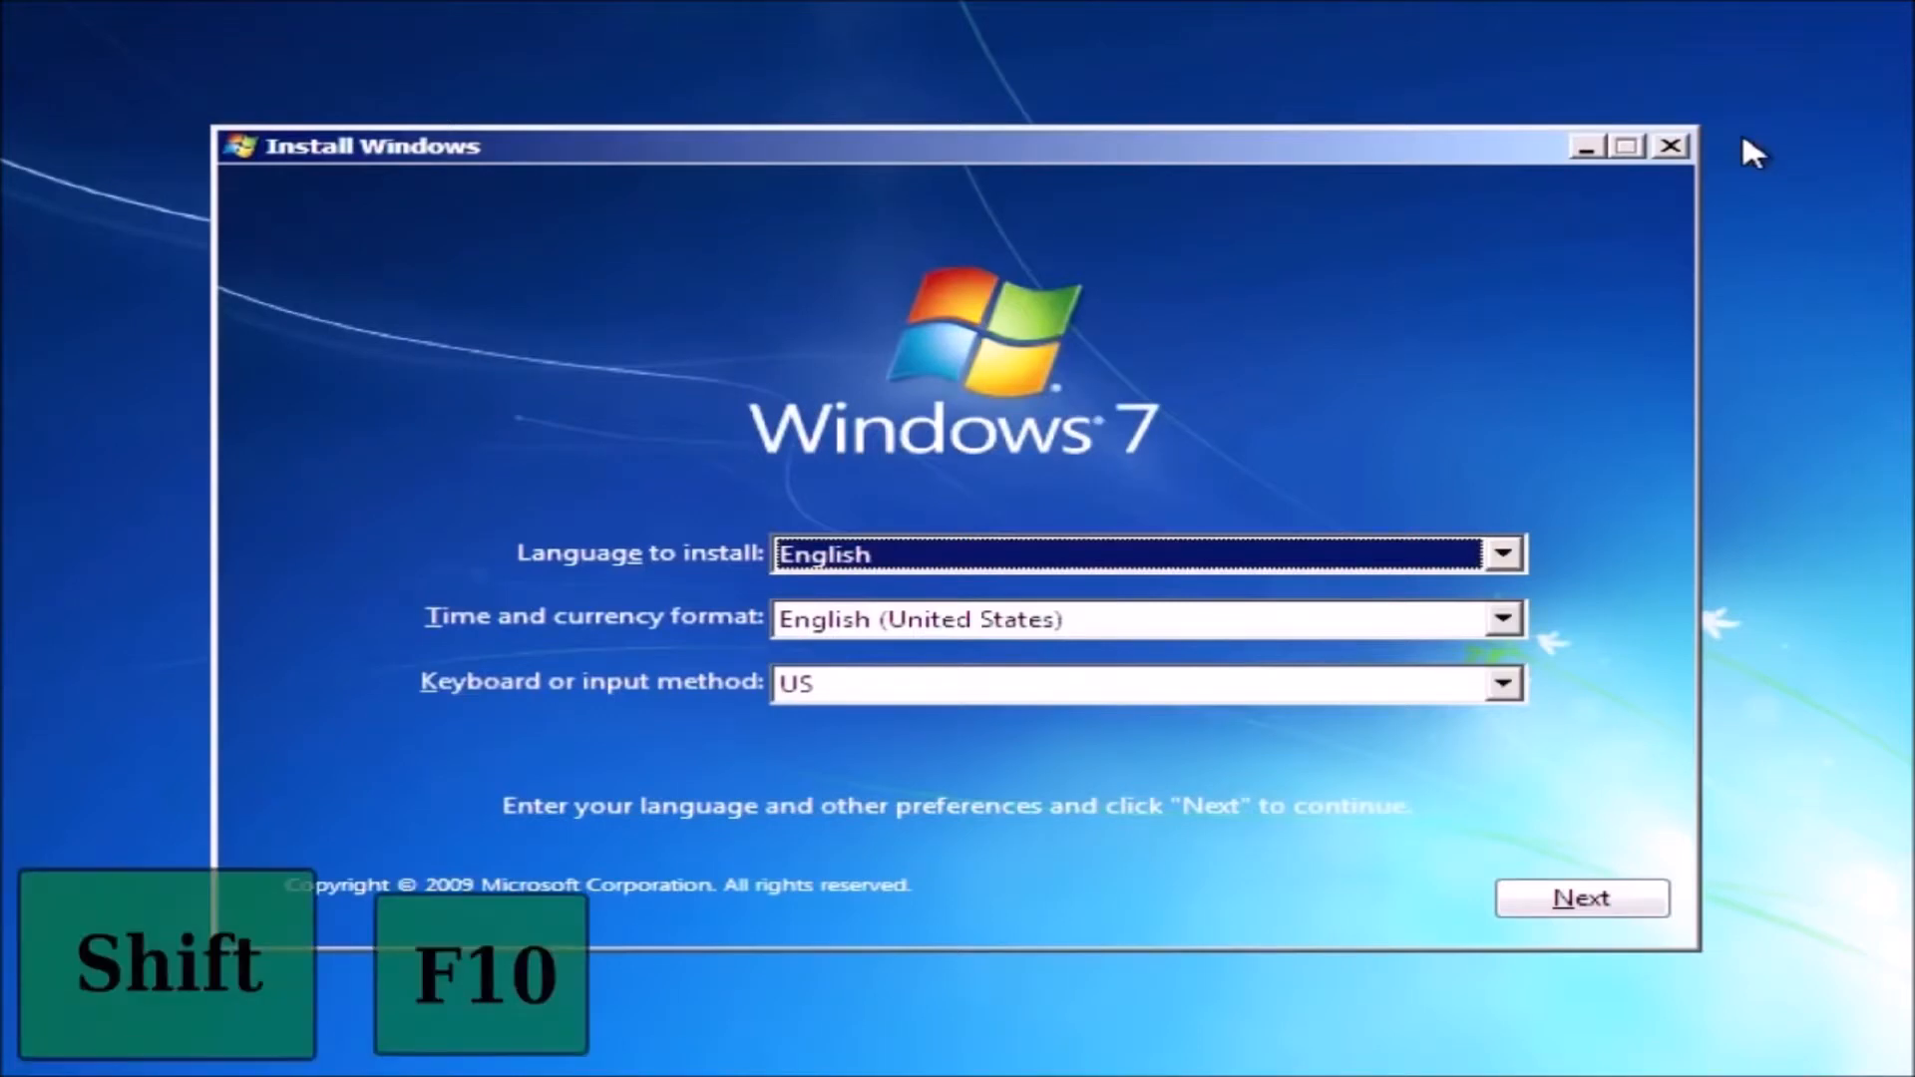
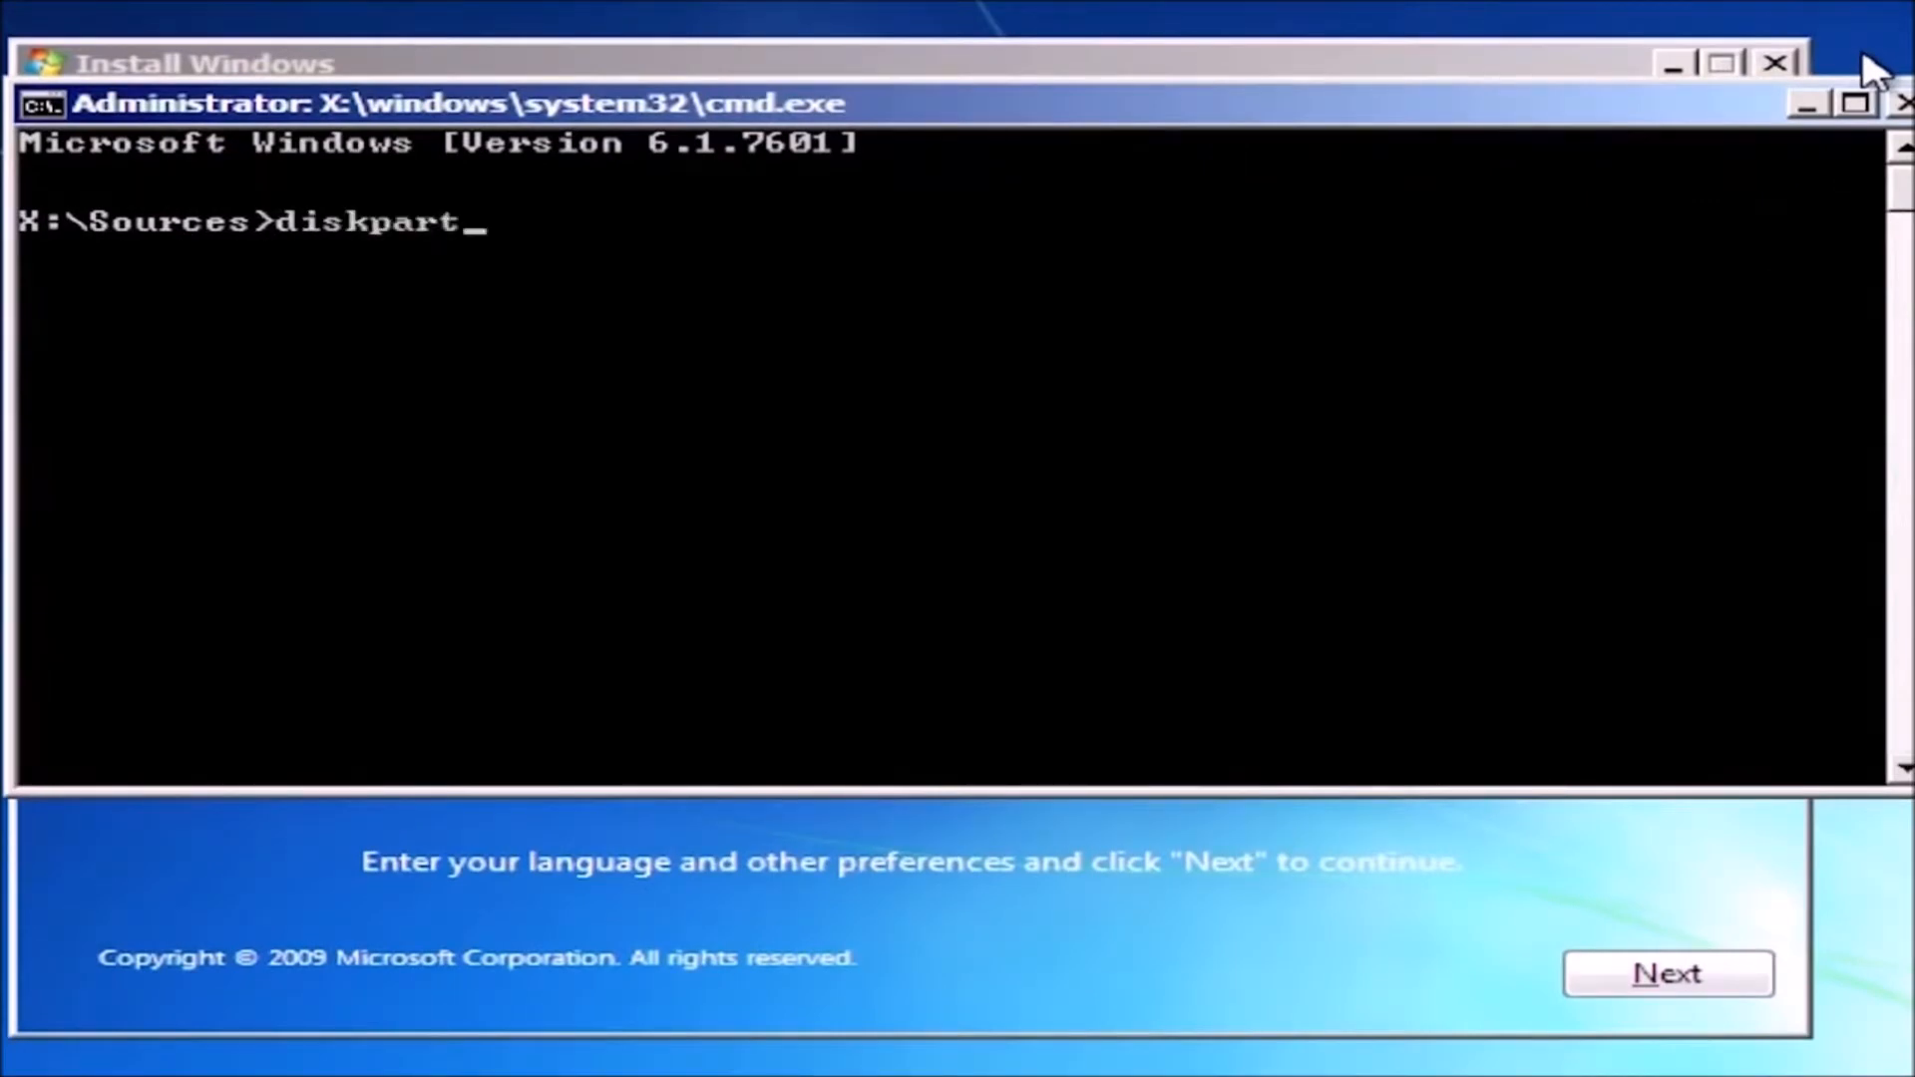
key(Return)
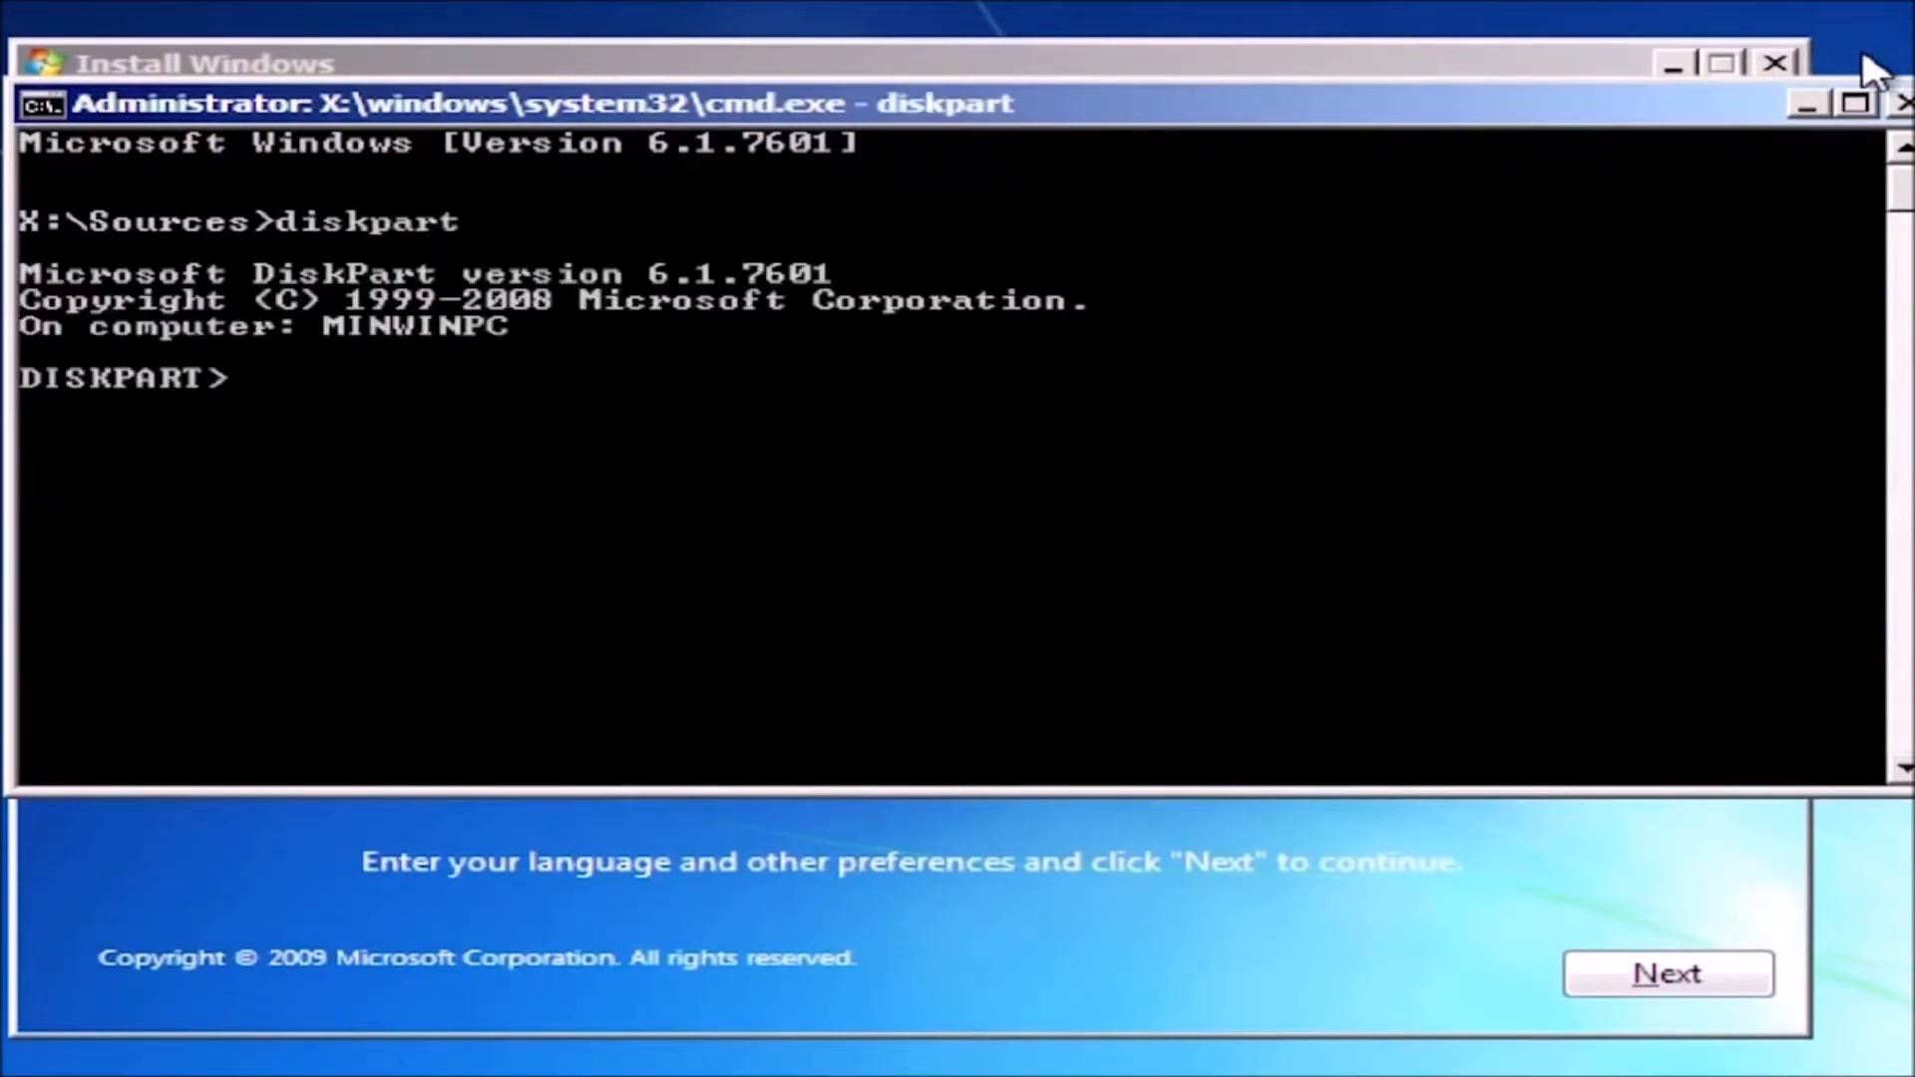
text(list disk)
key(Return)
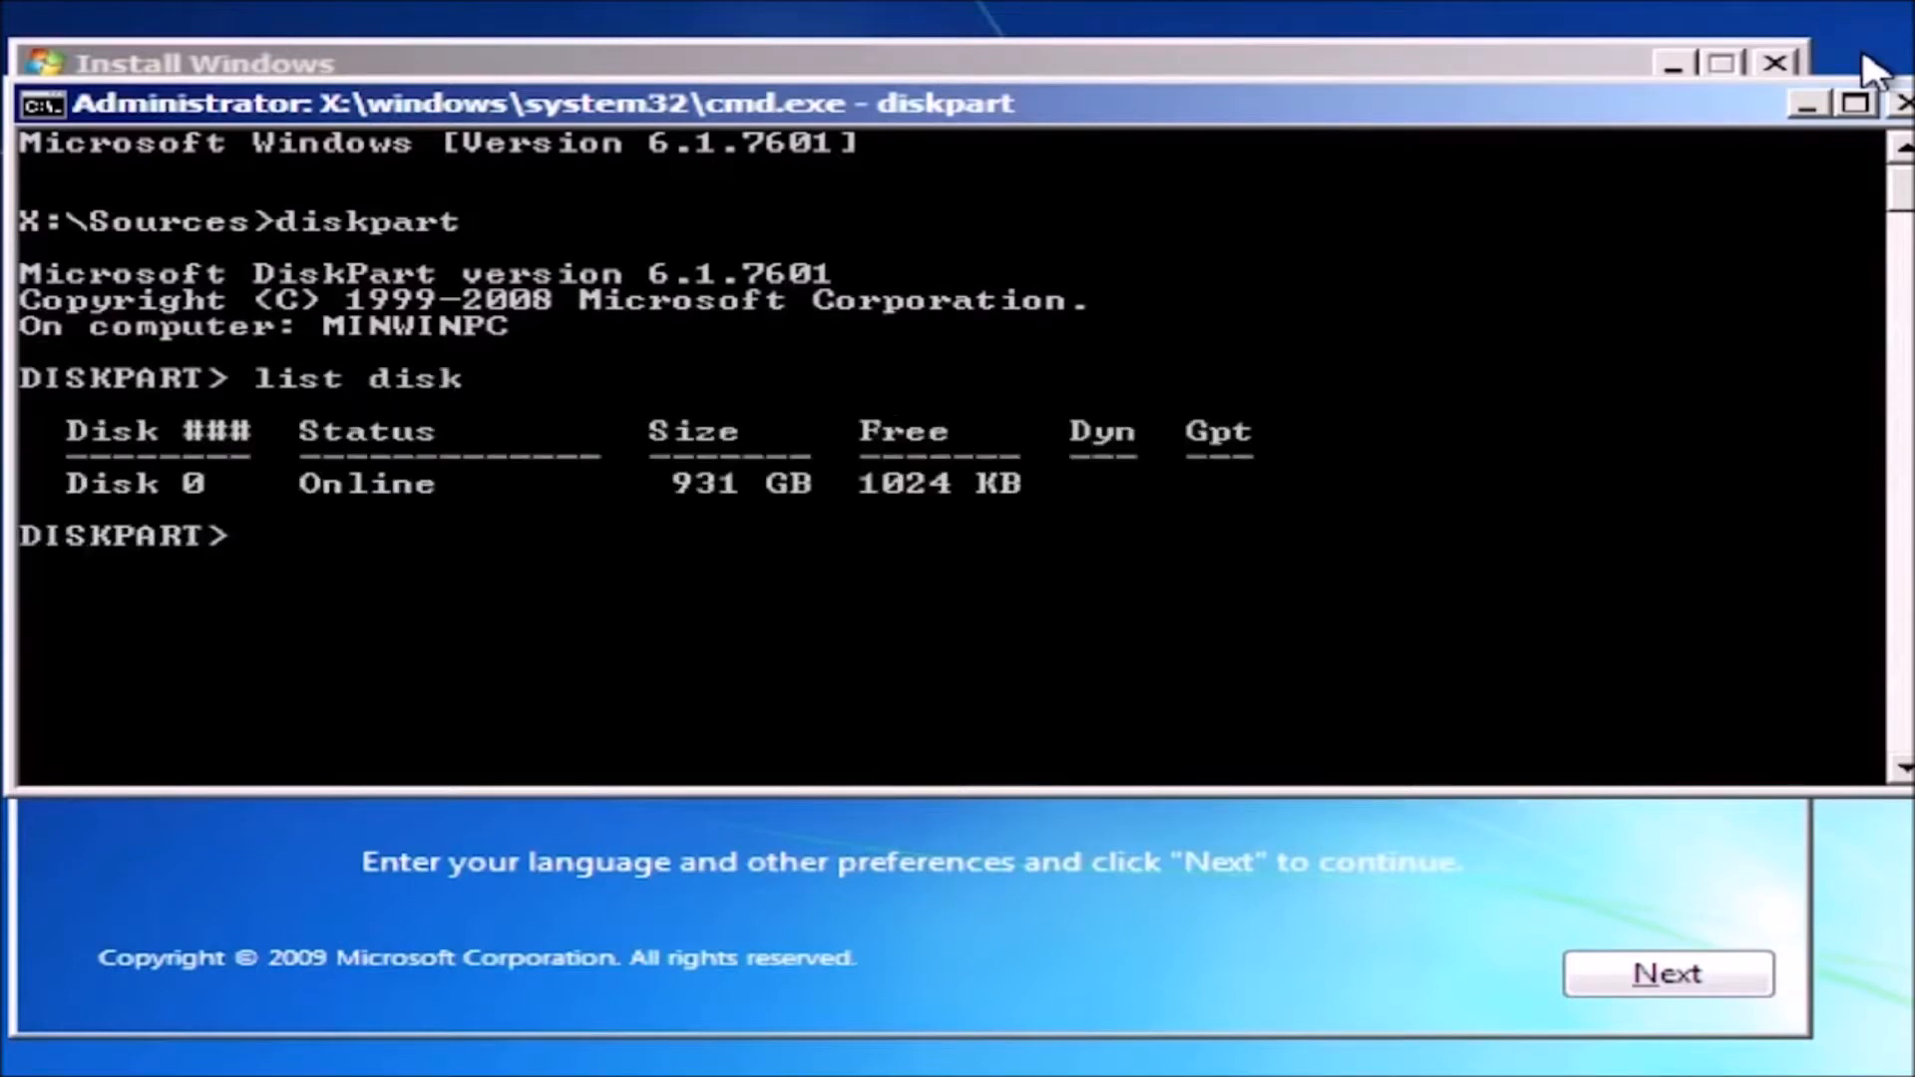
Select disk 0 in DiskPart and list its partitions
text(select d)
text(0)
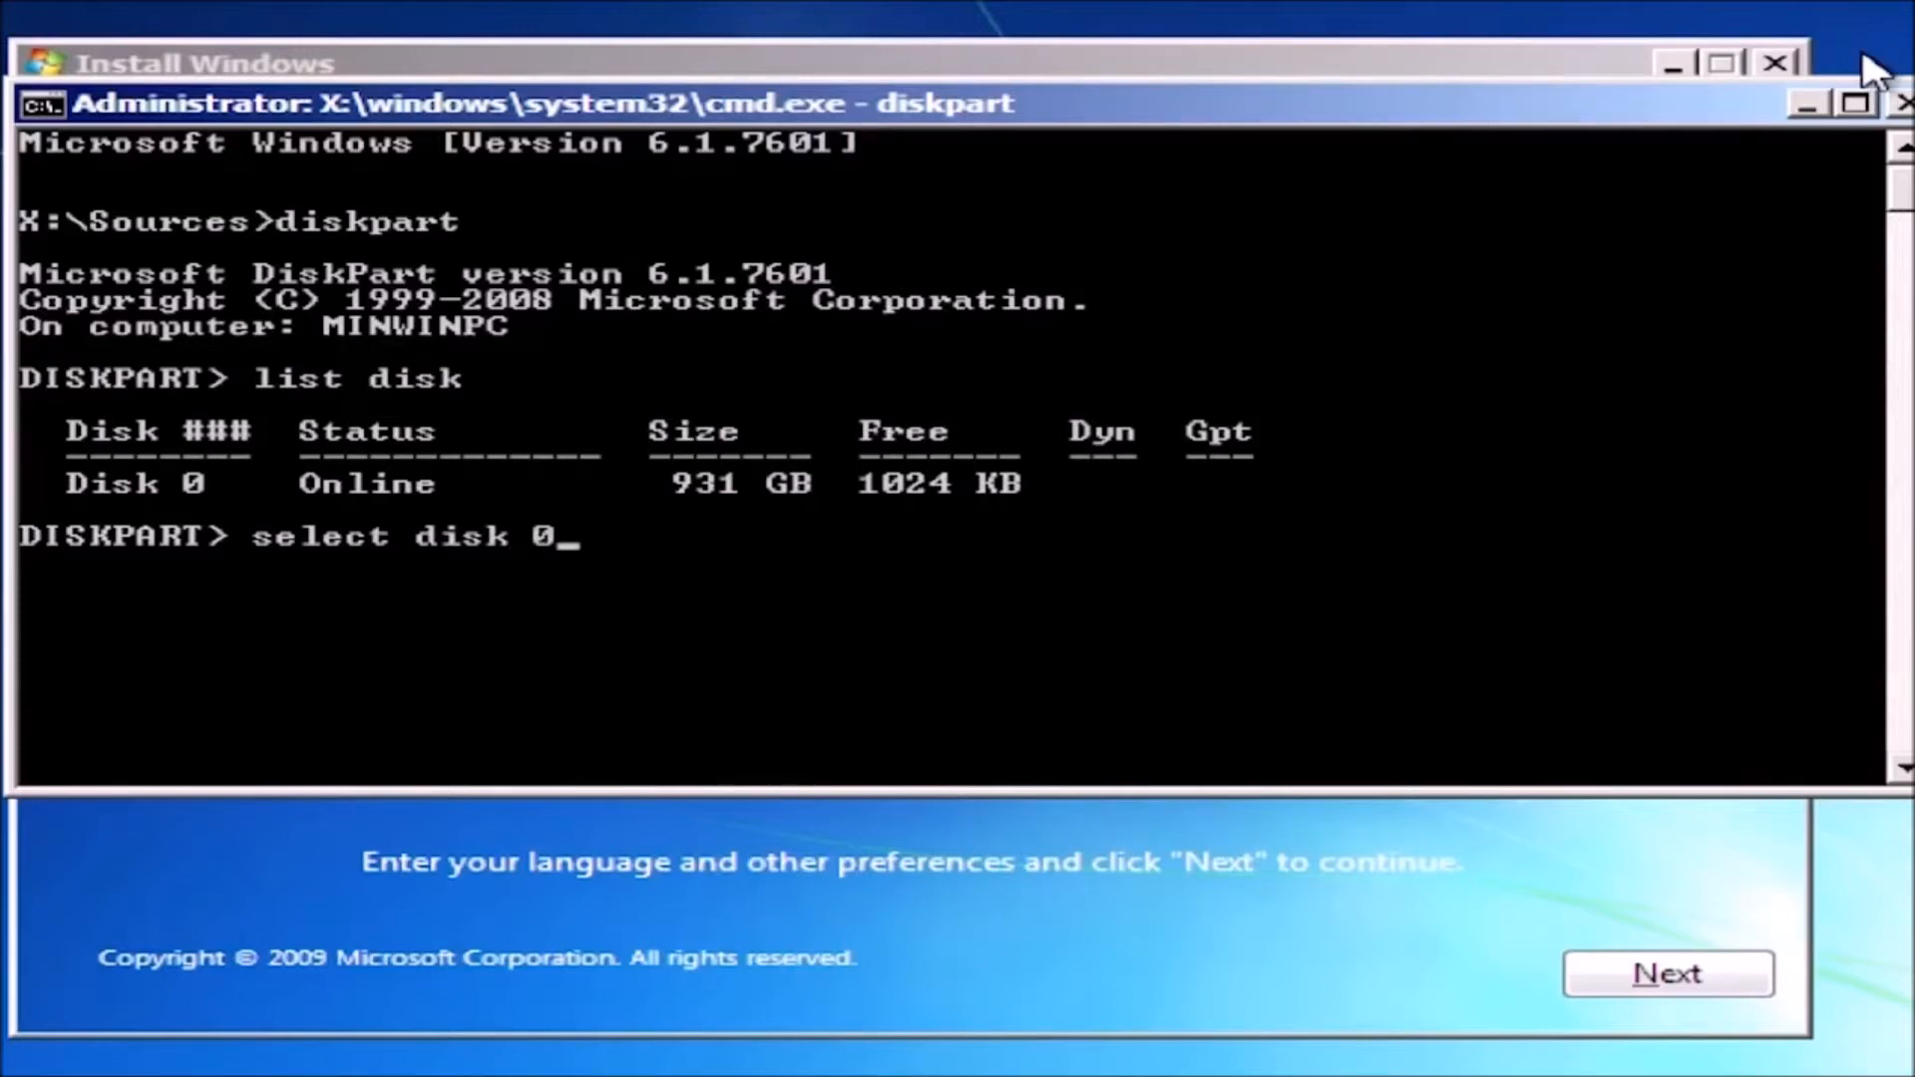
key(Return)
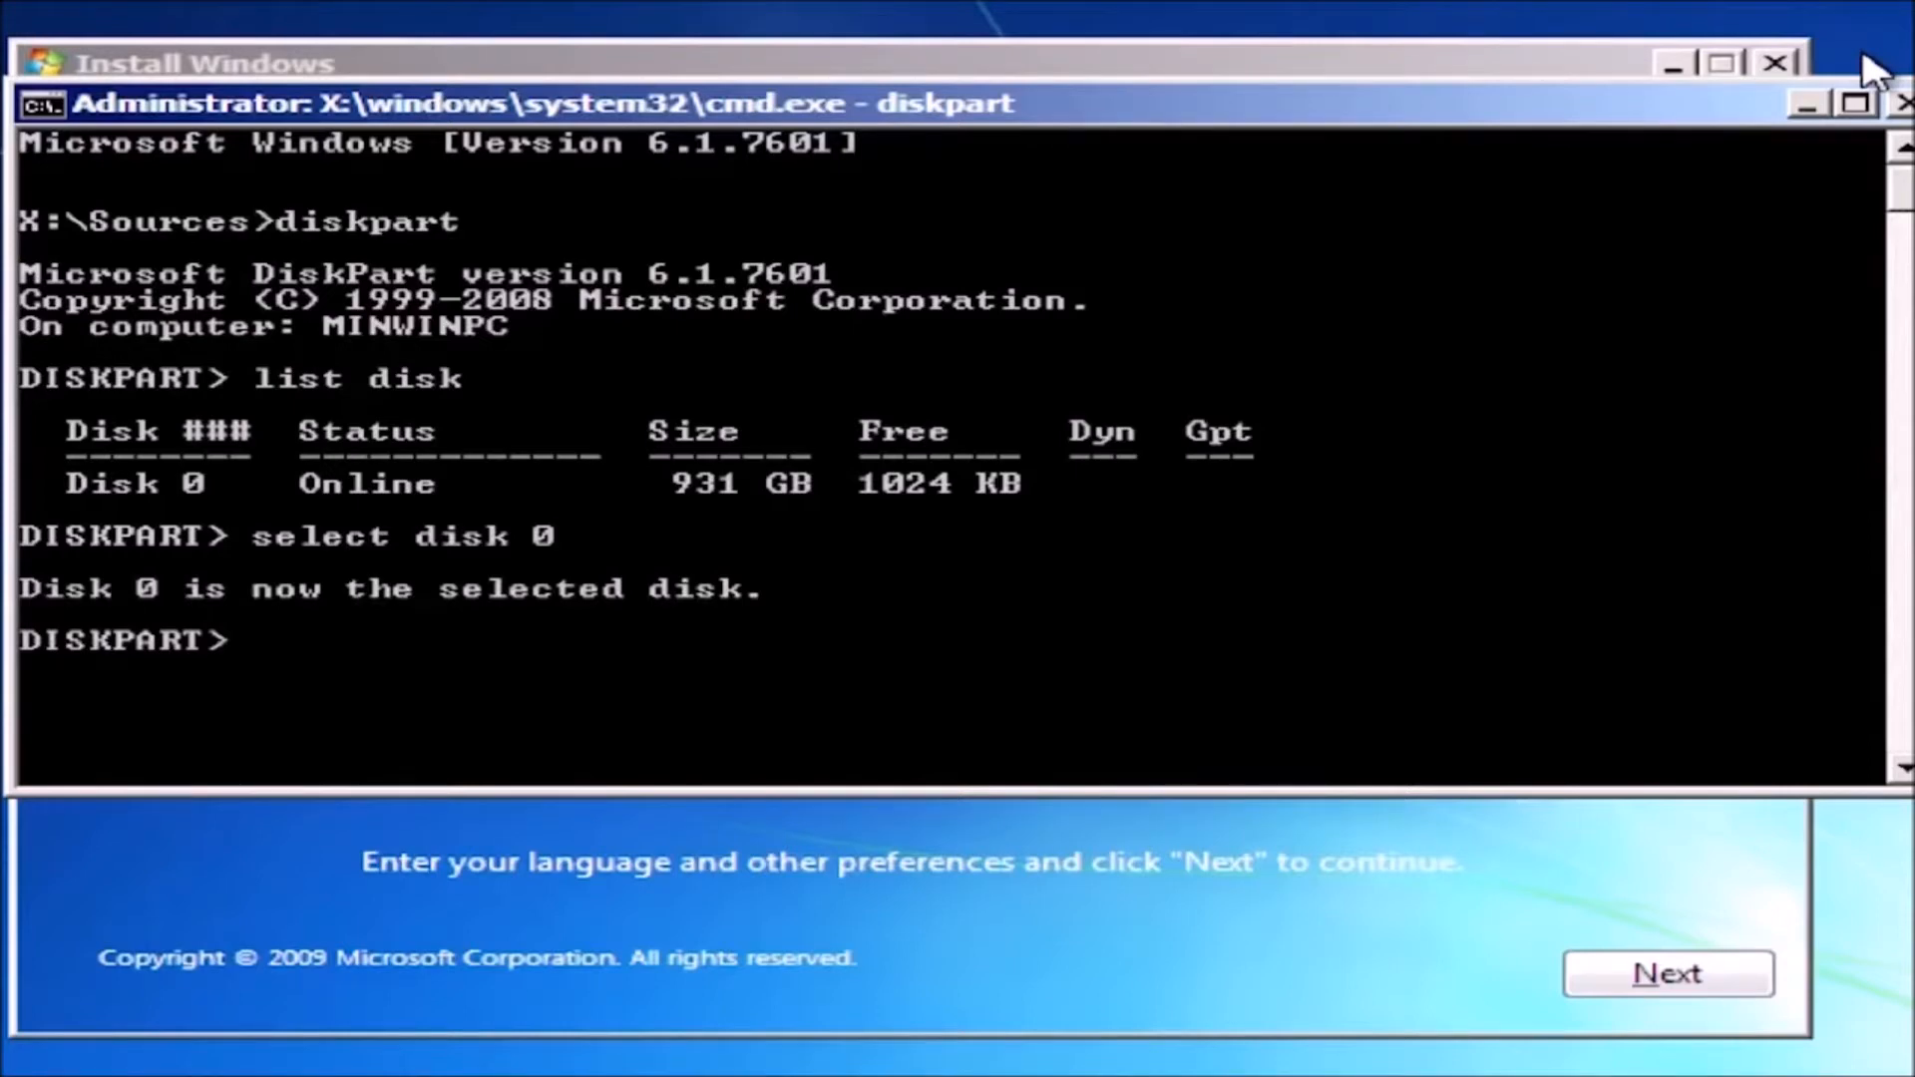
text(list partition)
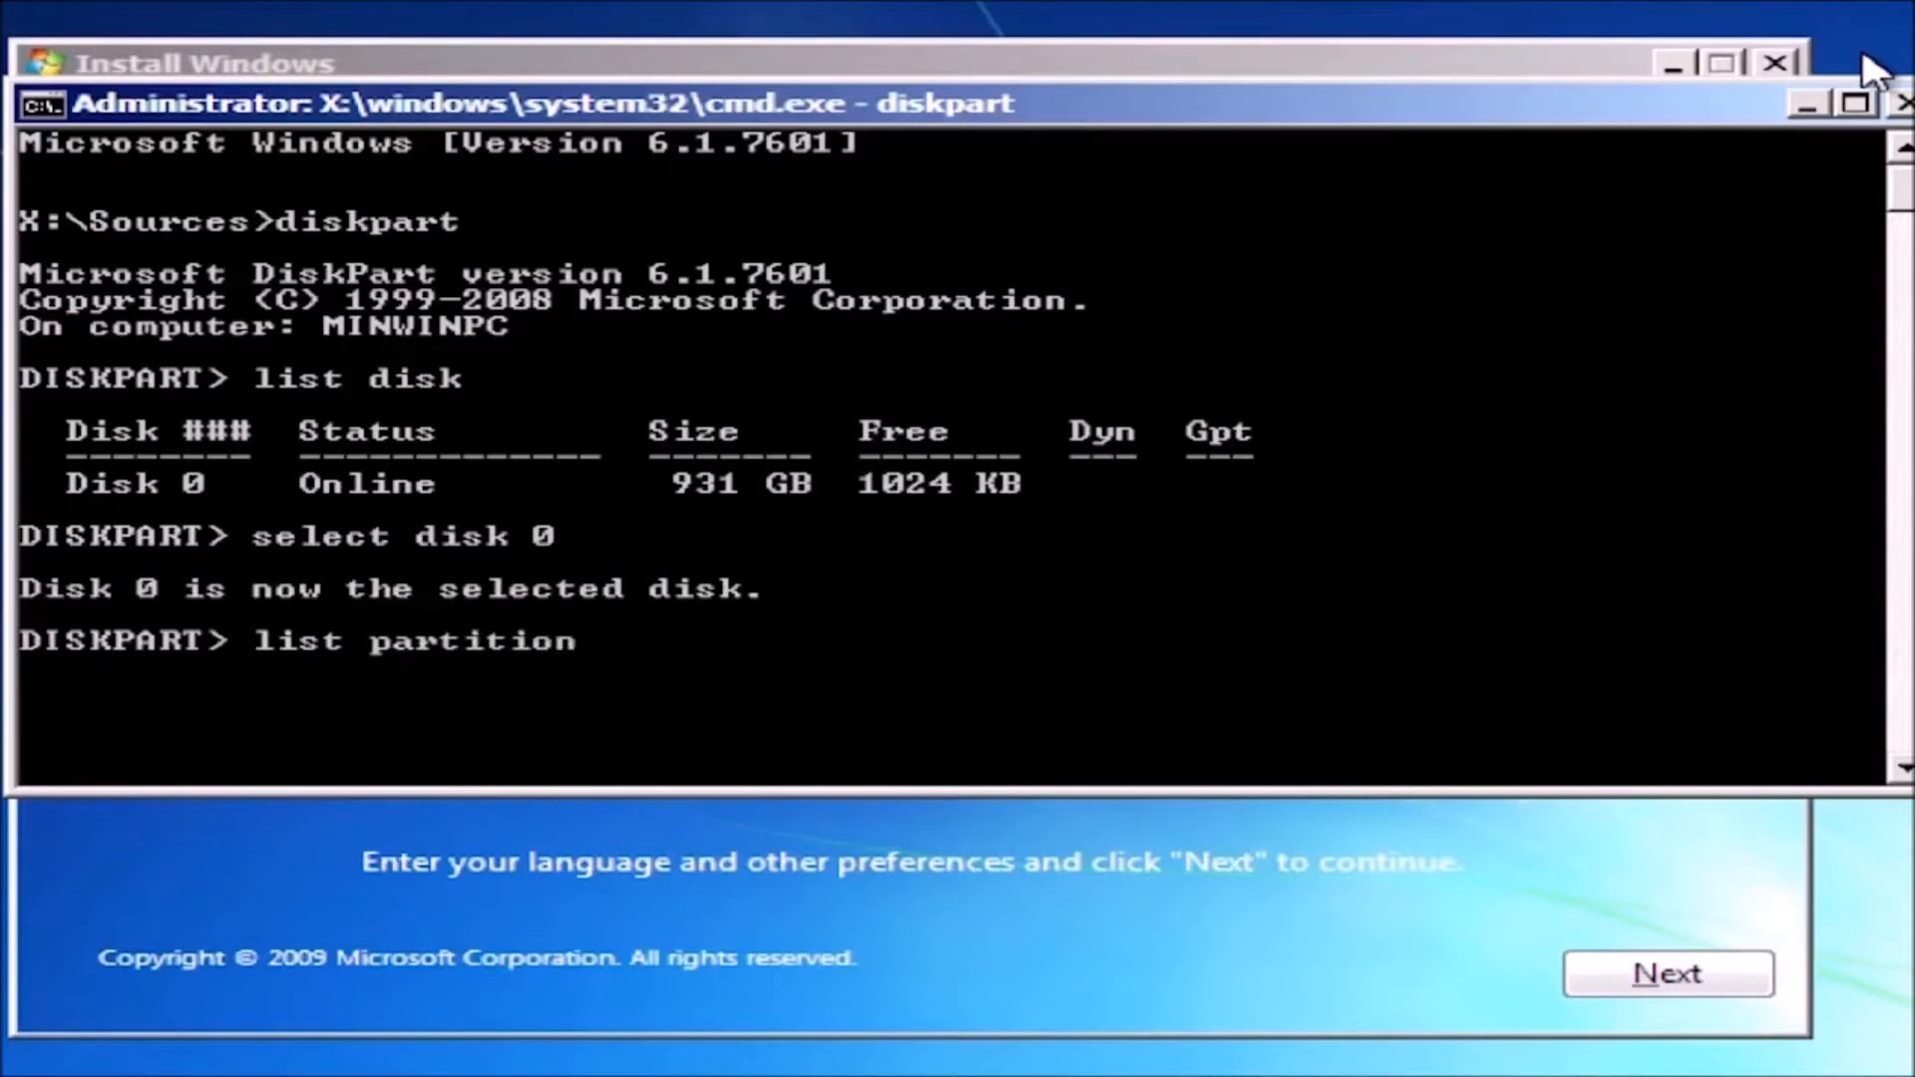
key(Return)
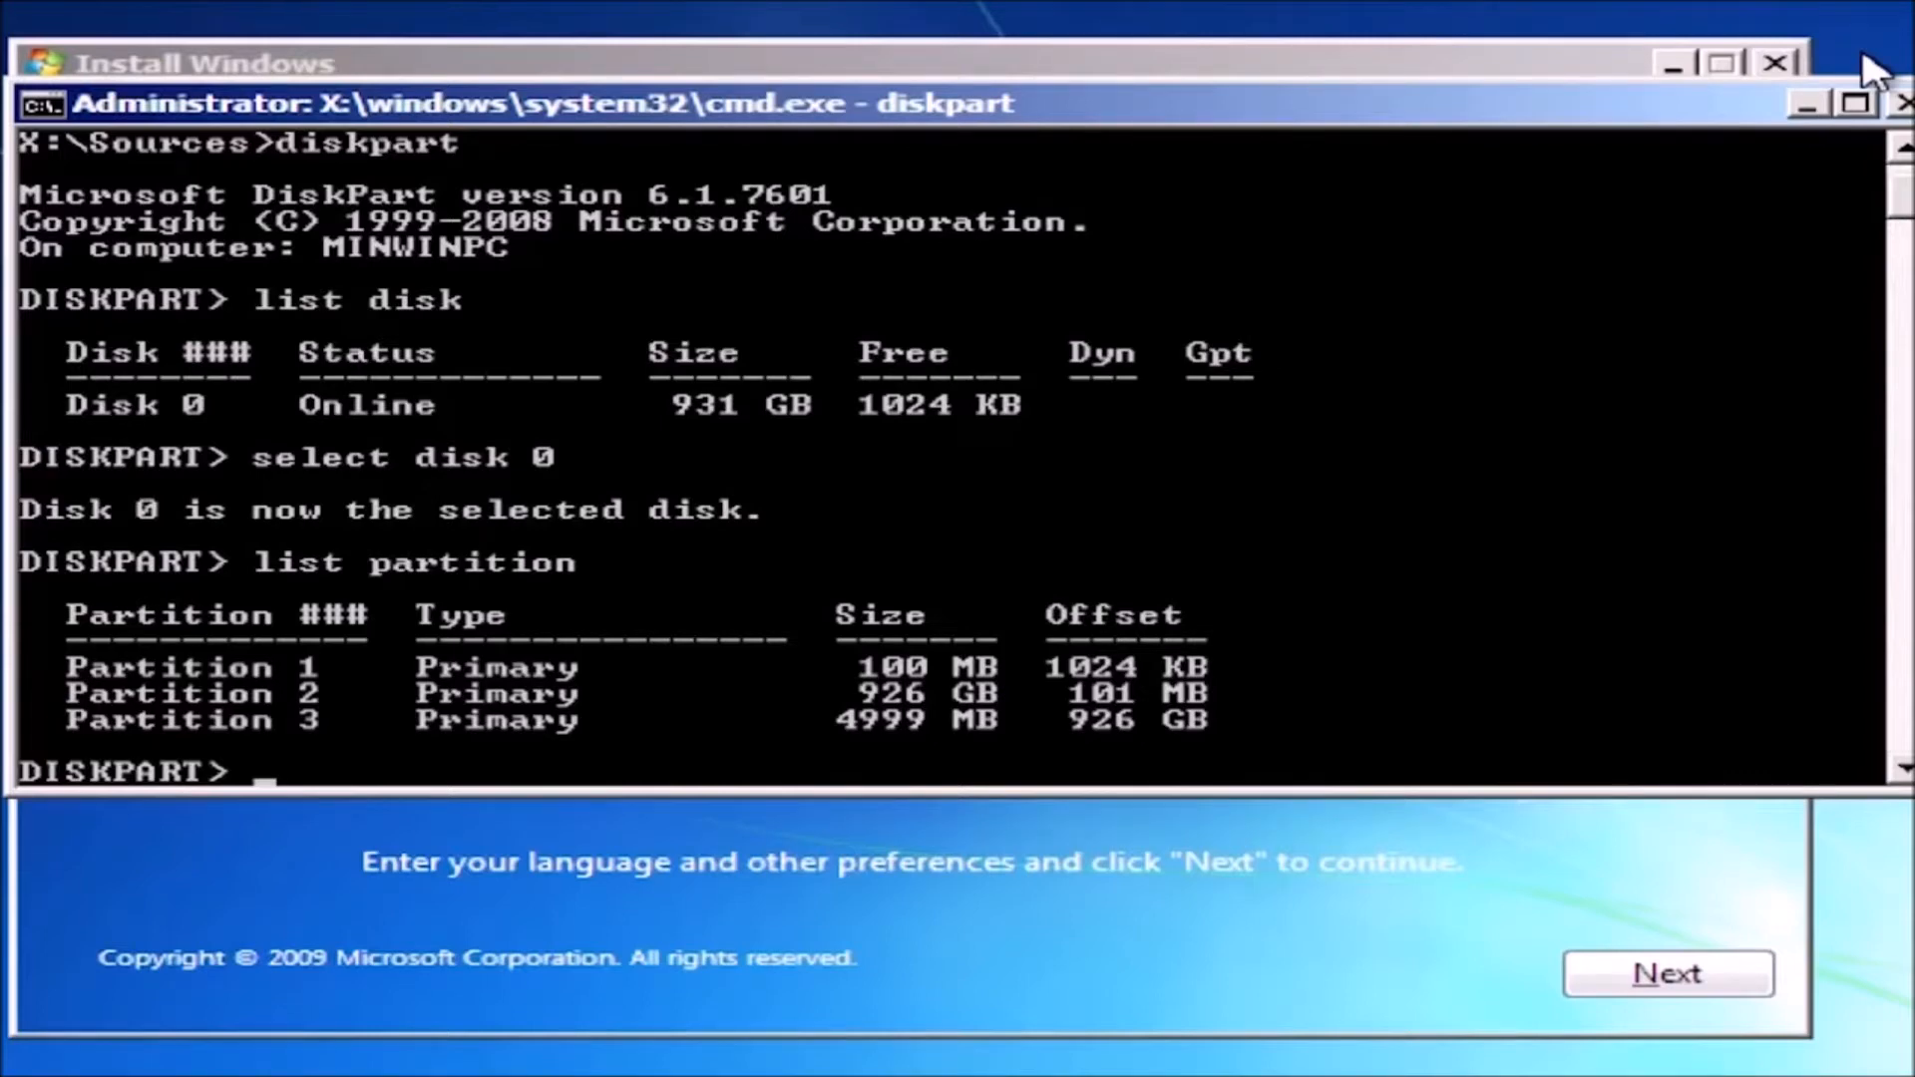
Select partition 1 in DiskPart and mark it as active
text(select partition)
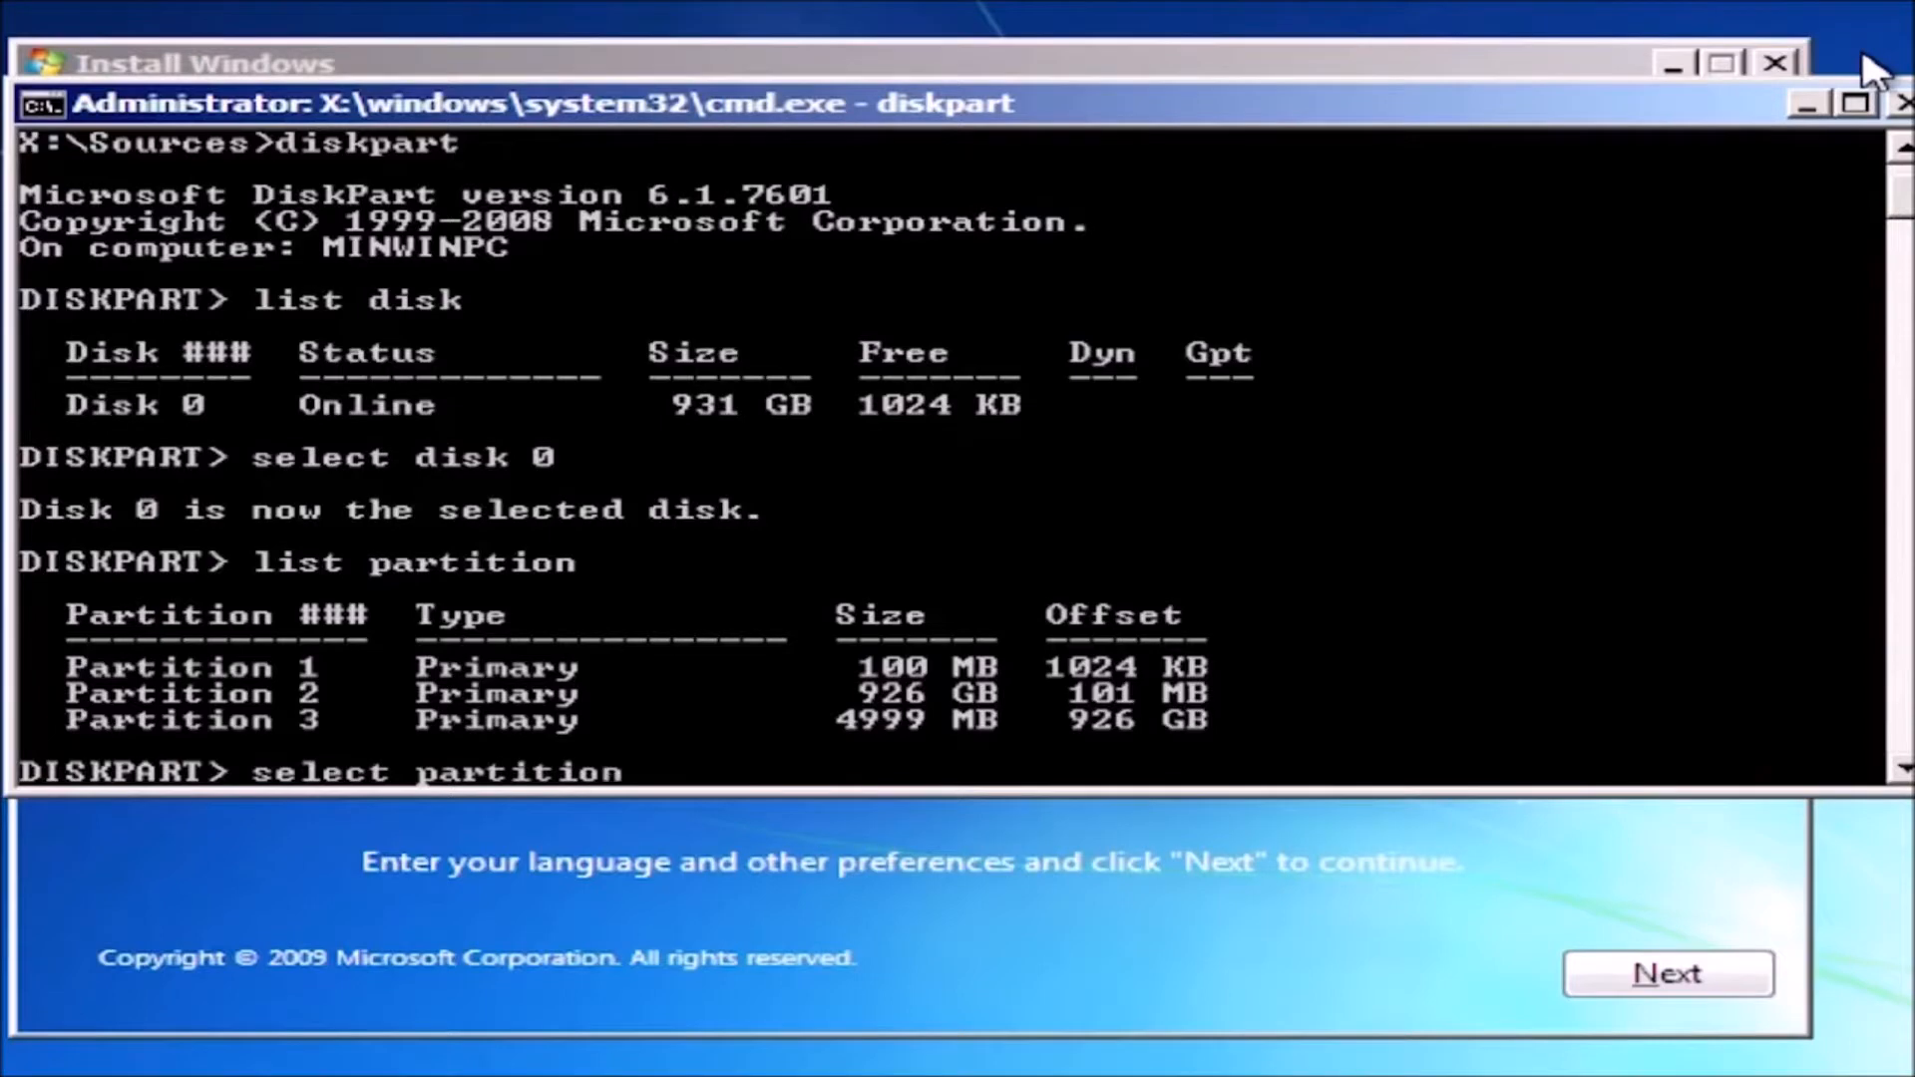
text( 1)
key(Return)
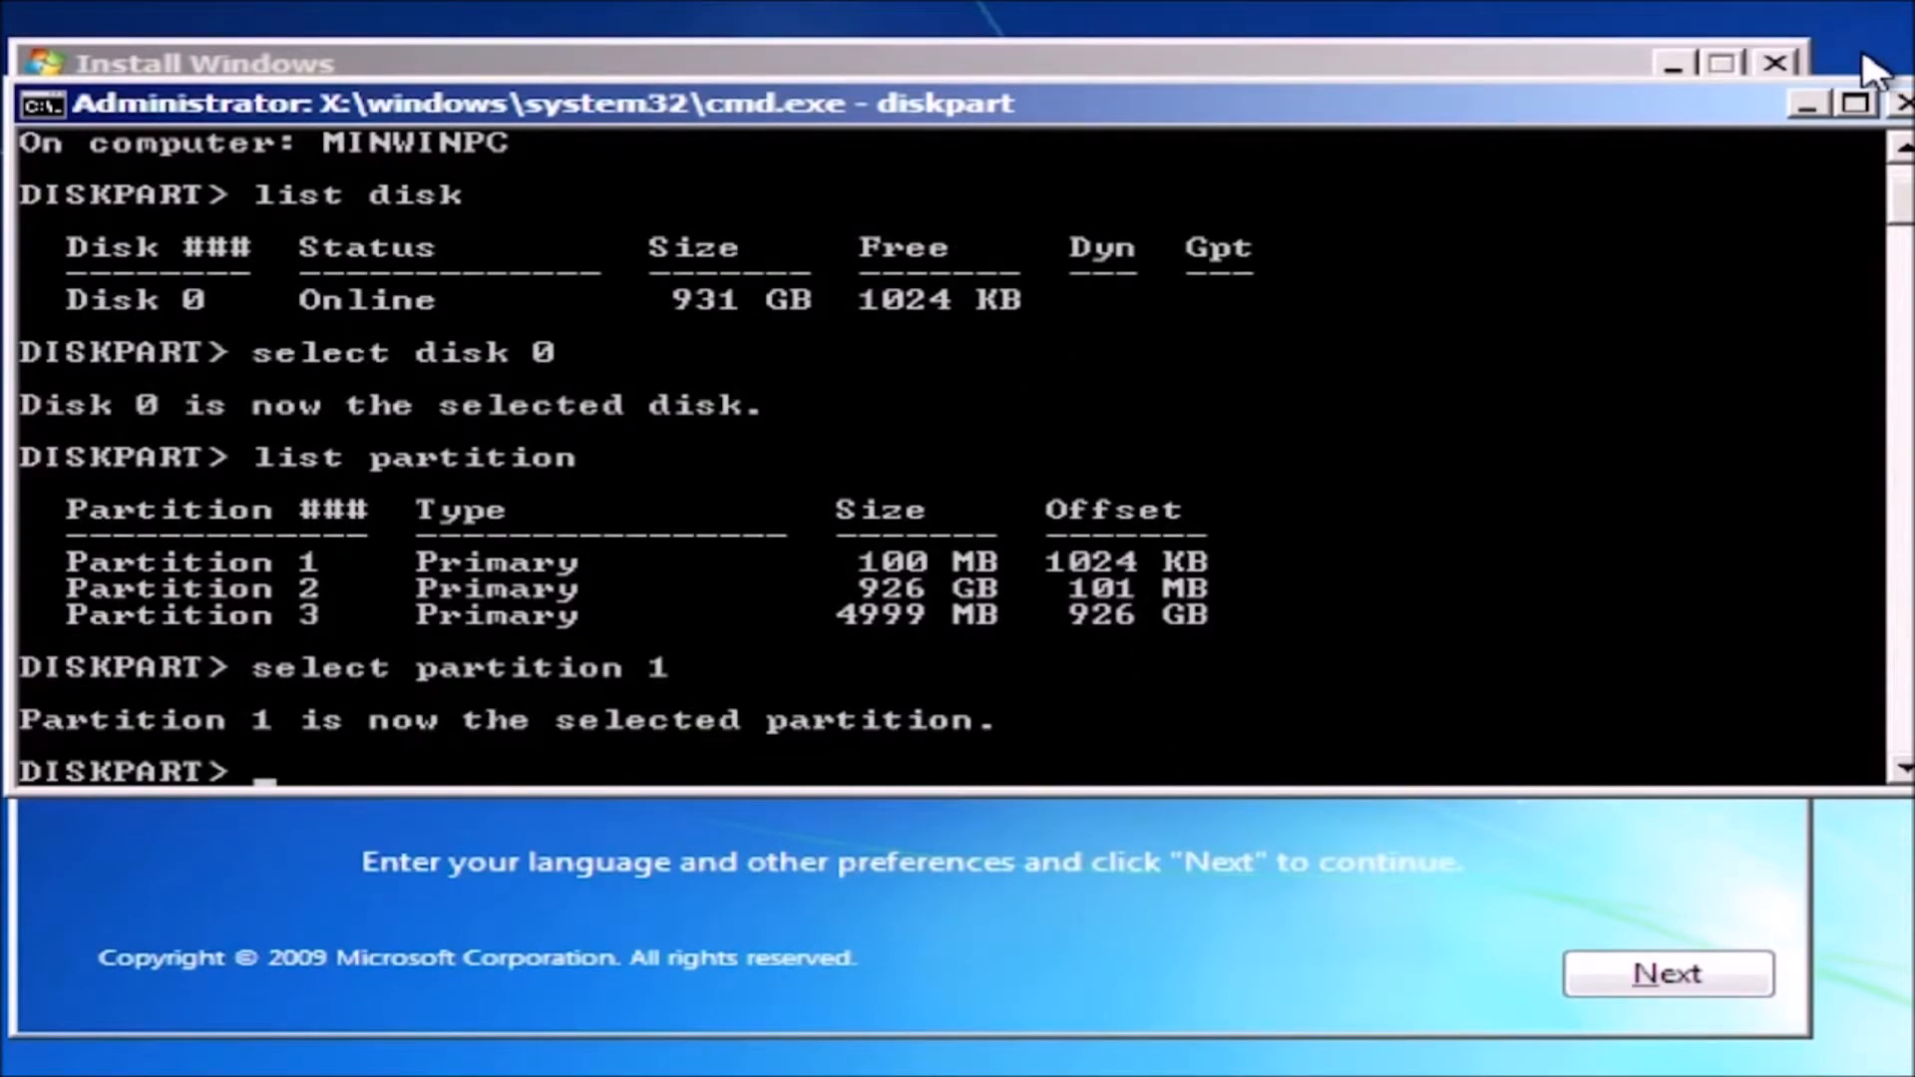
text(active)
key(Return)
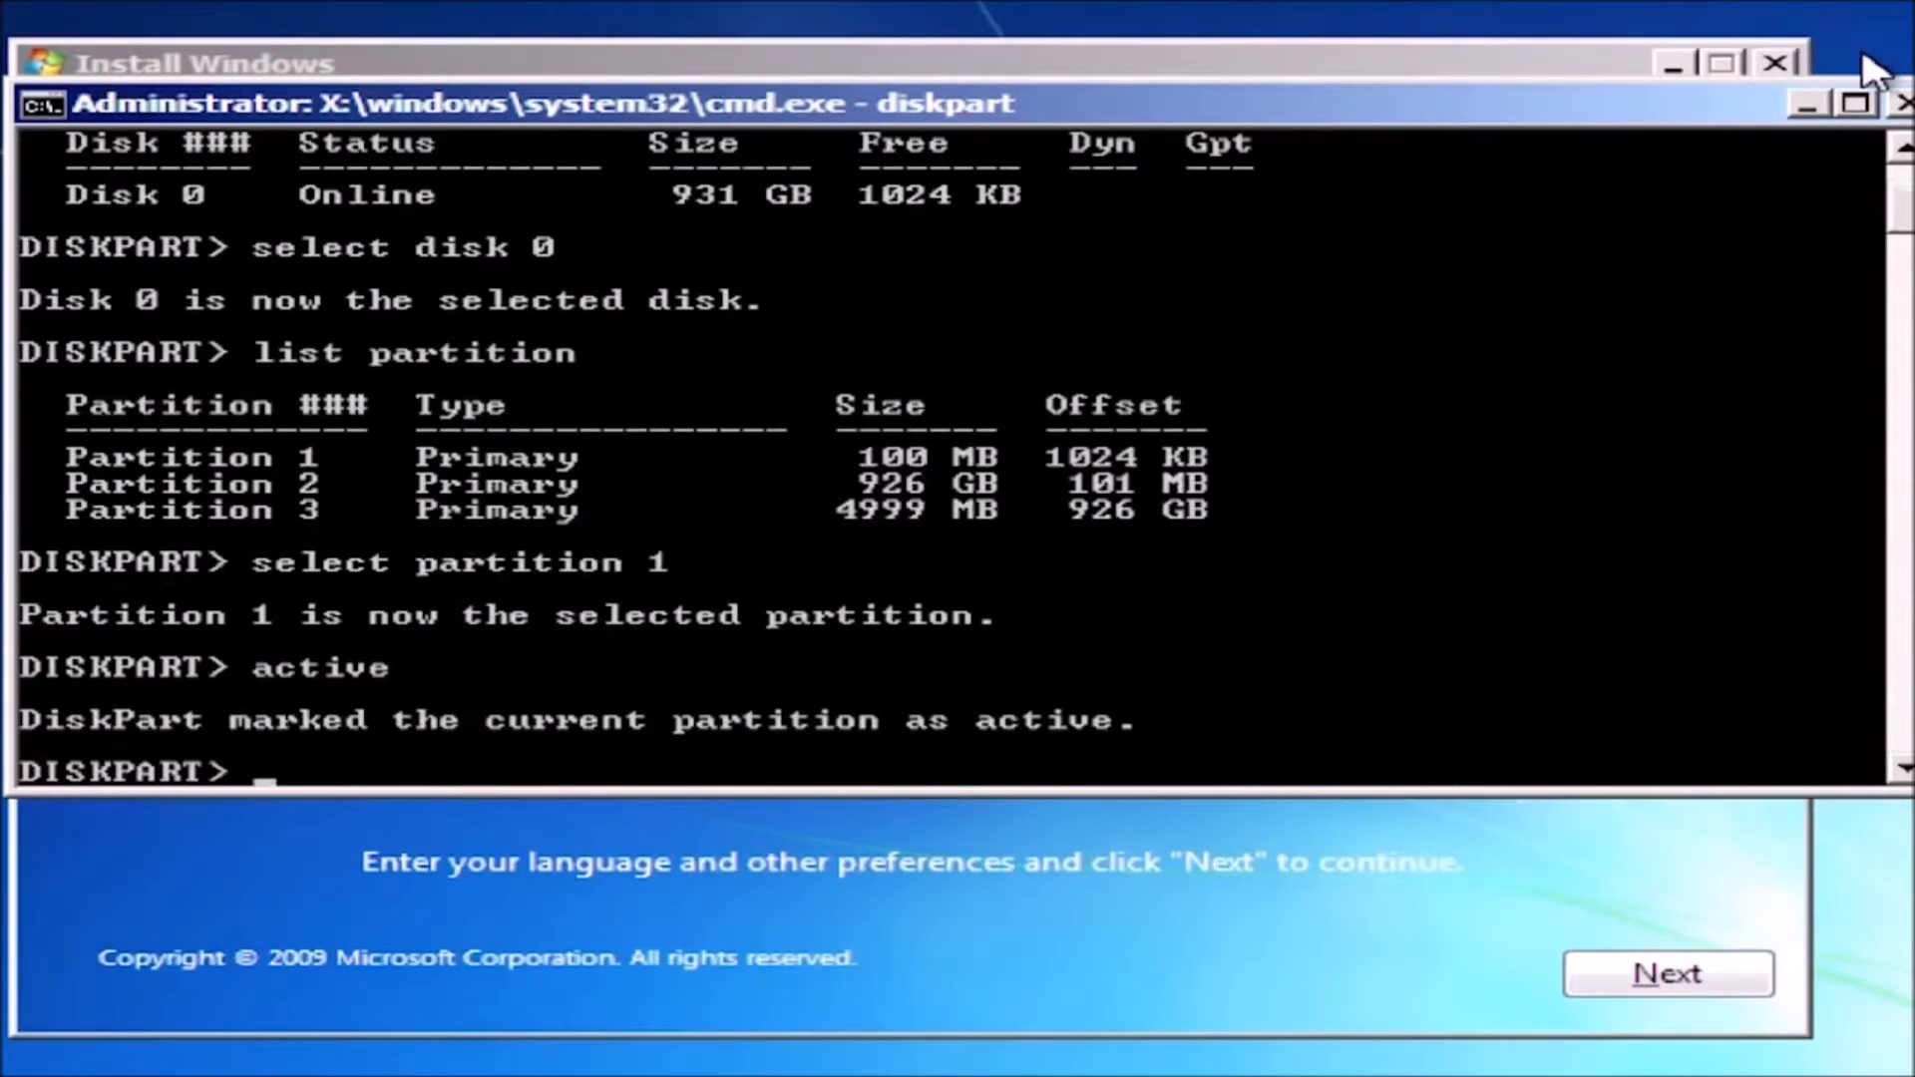
Exit DiskPart and close the command prompt window
text(exit)
key(Return)
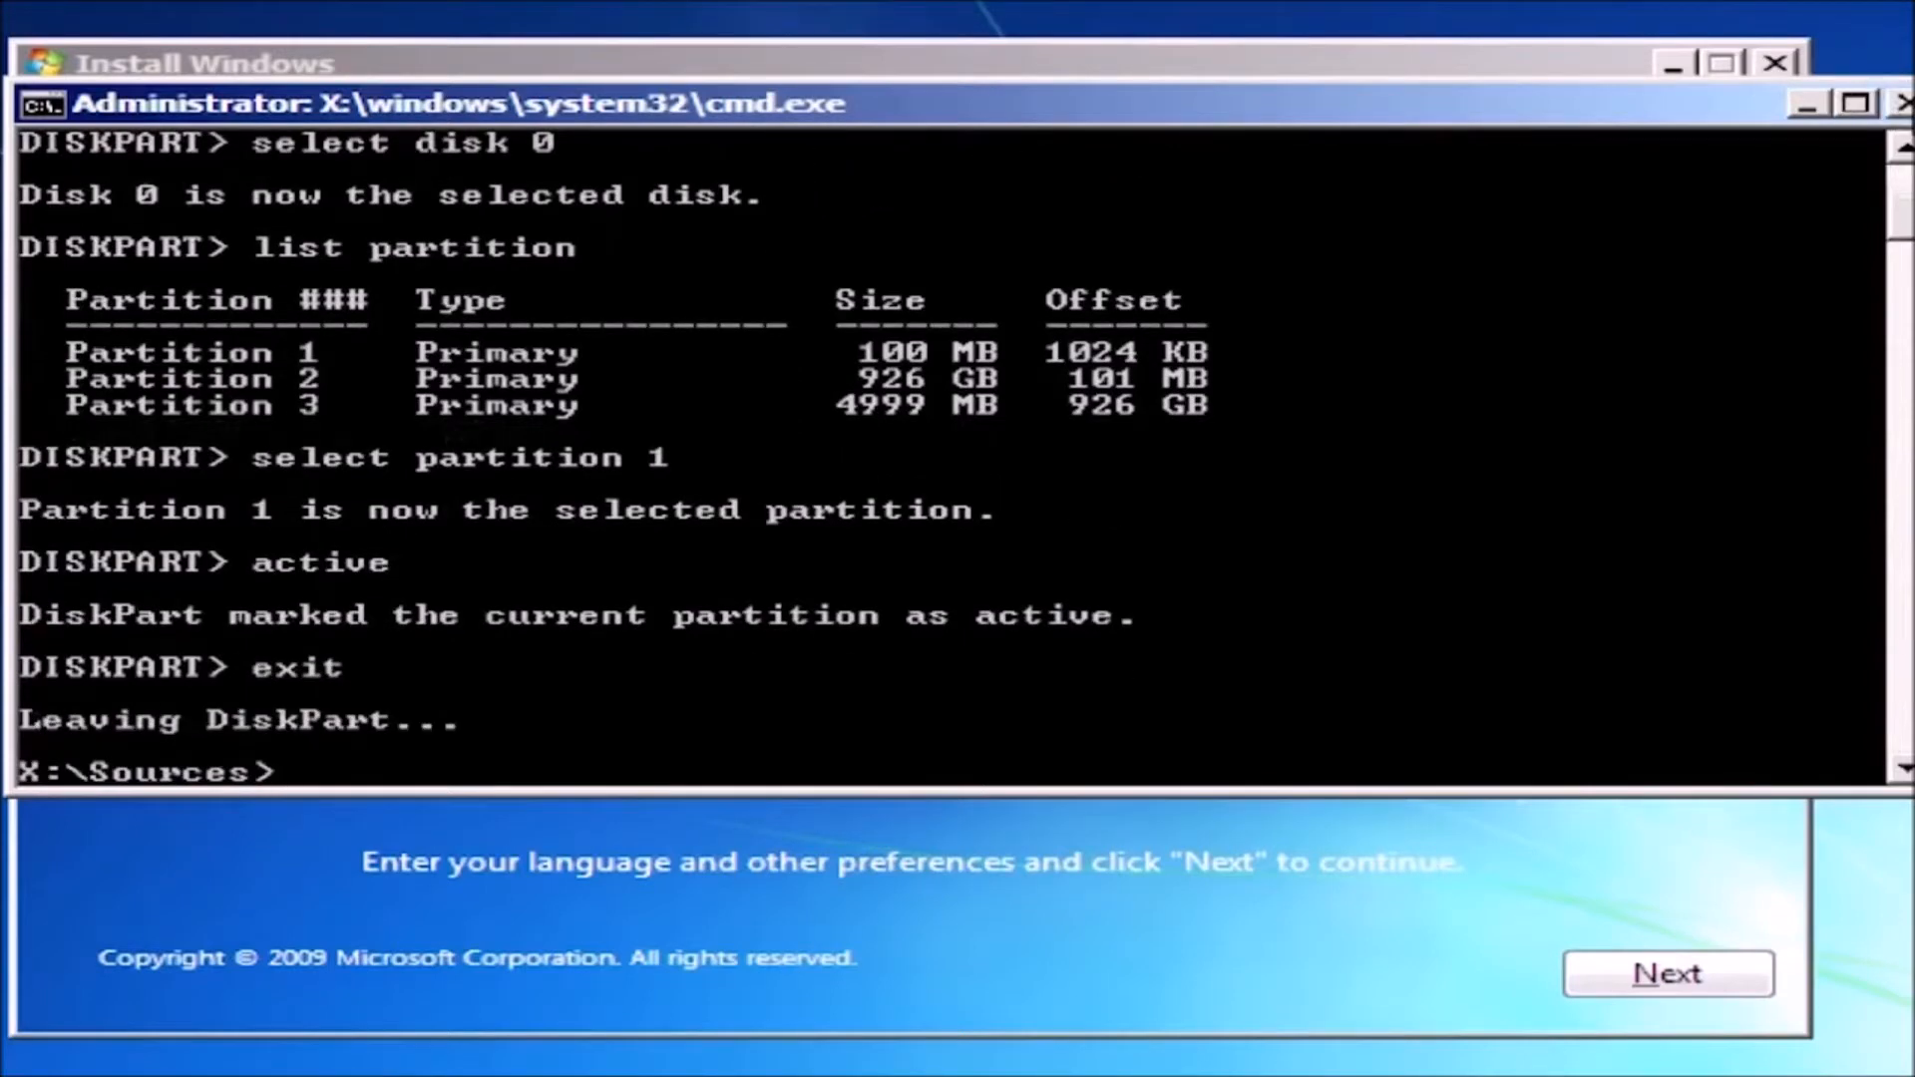
click(1900, 103)
Set the time and currency format to English (United Kingdom) and start the Windows installation
click(1573, 639)
click(1515, 689)
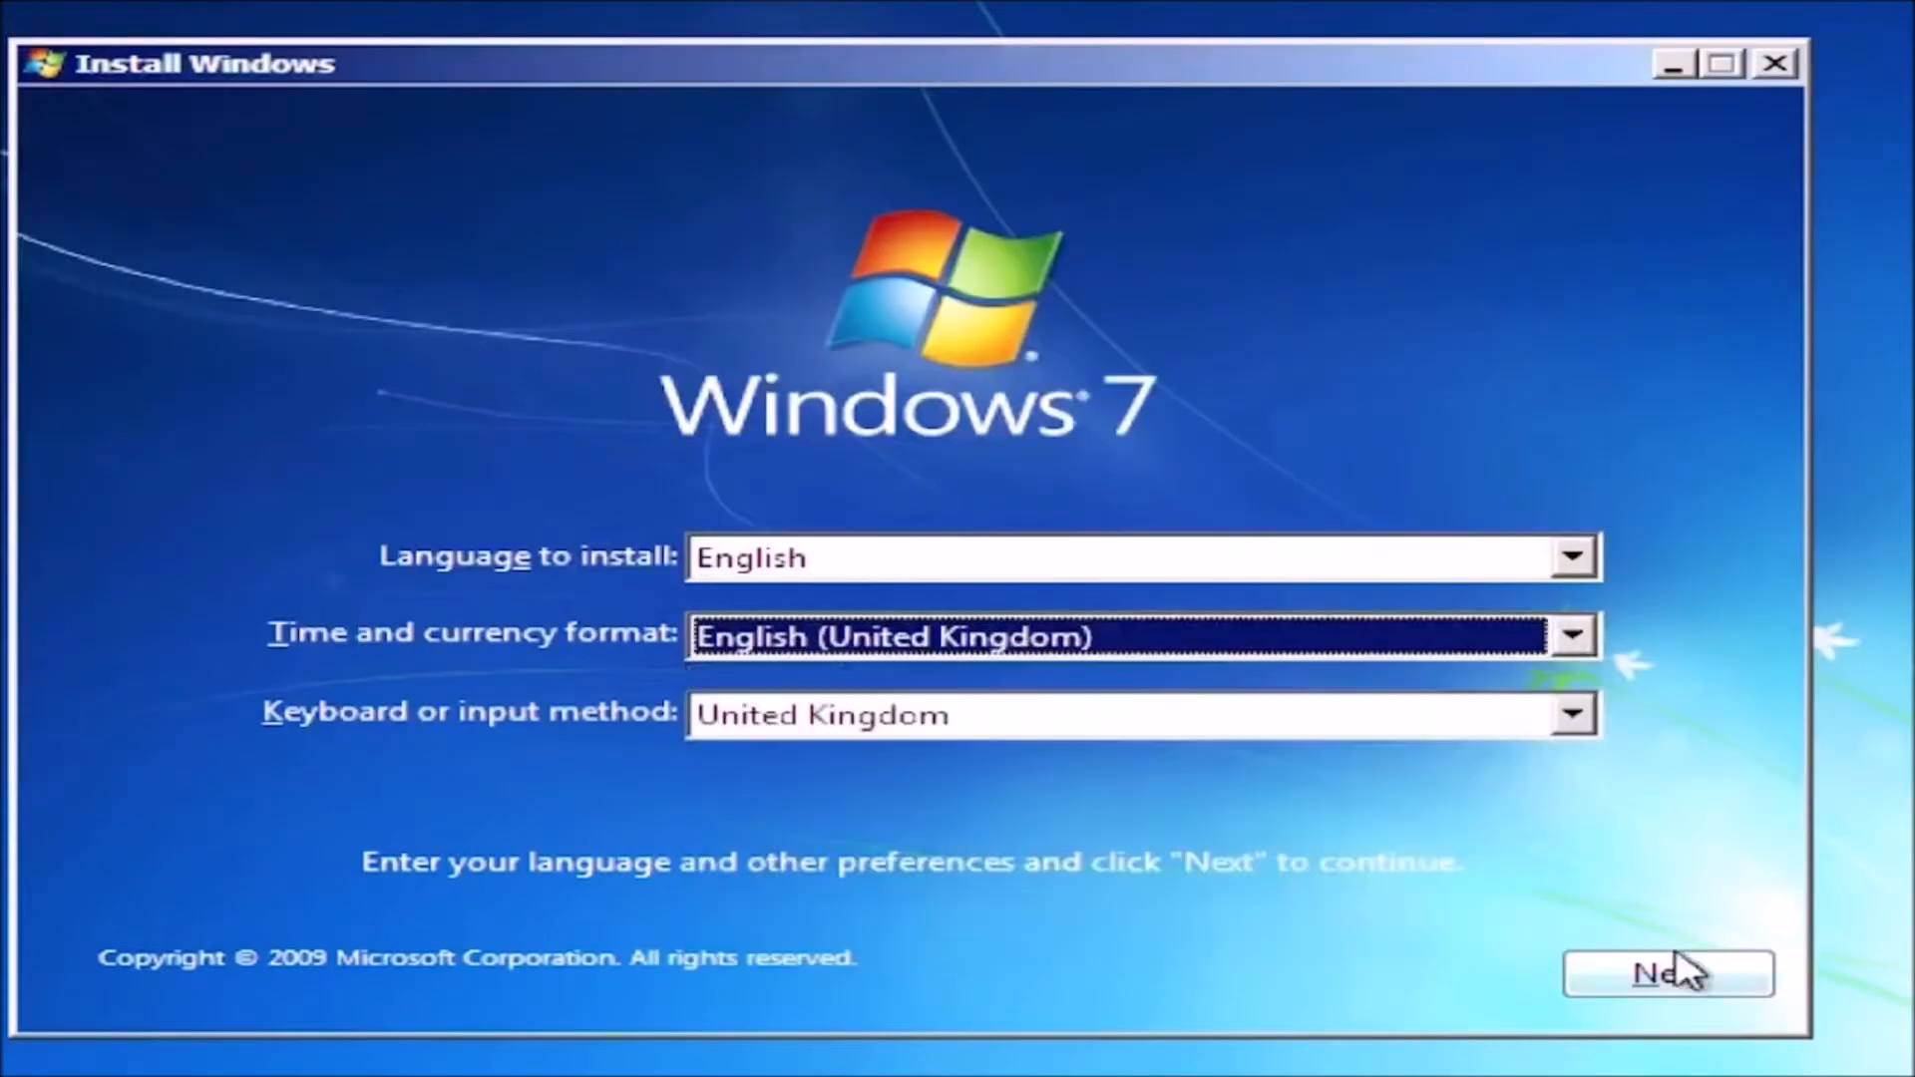
click(1689, 974)
click(925, 561)
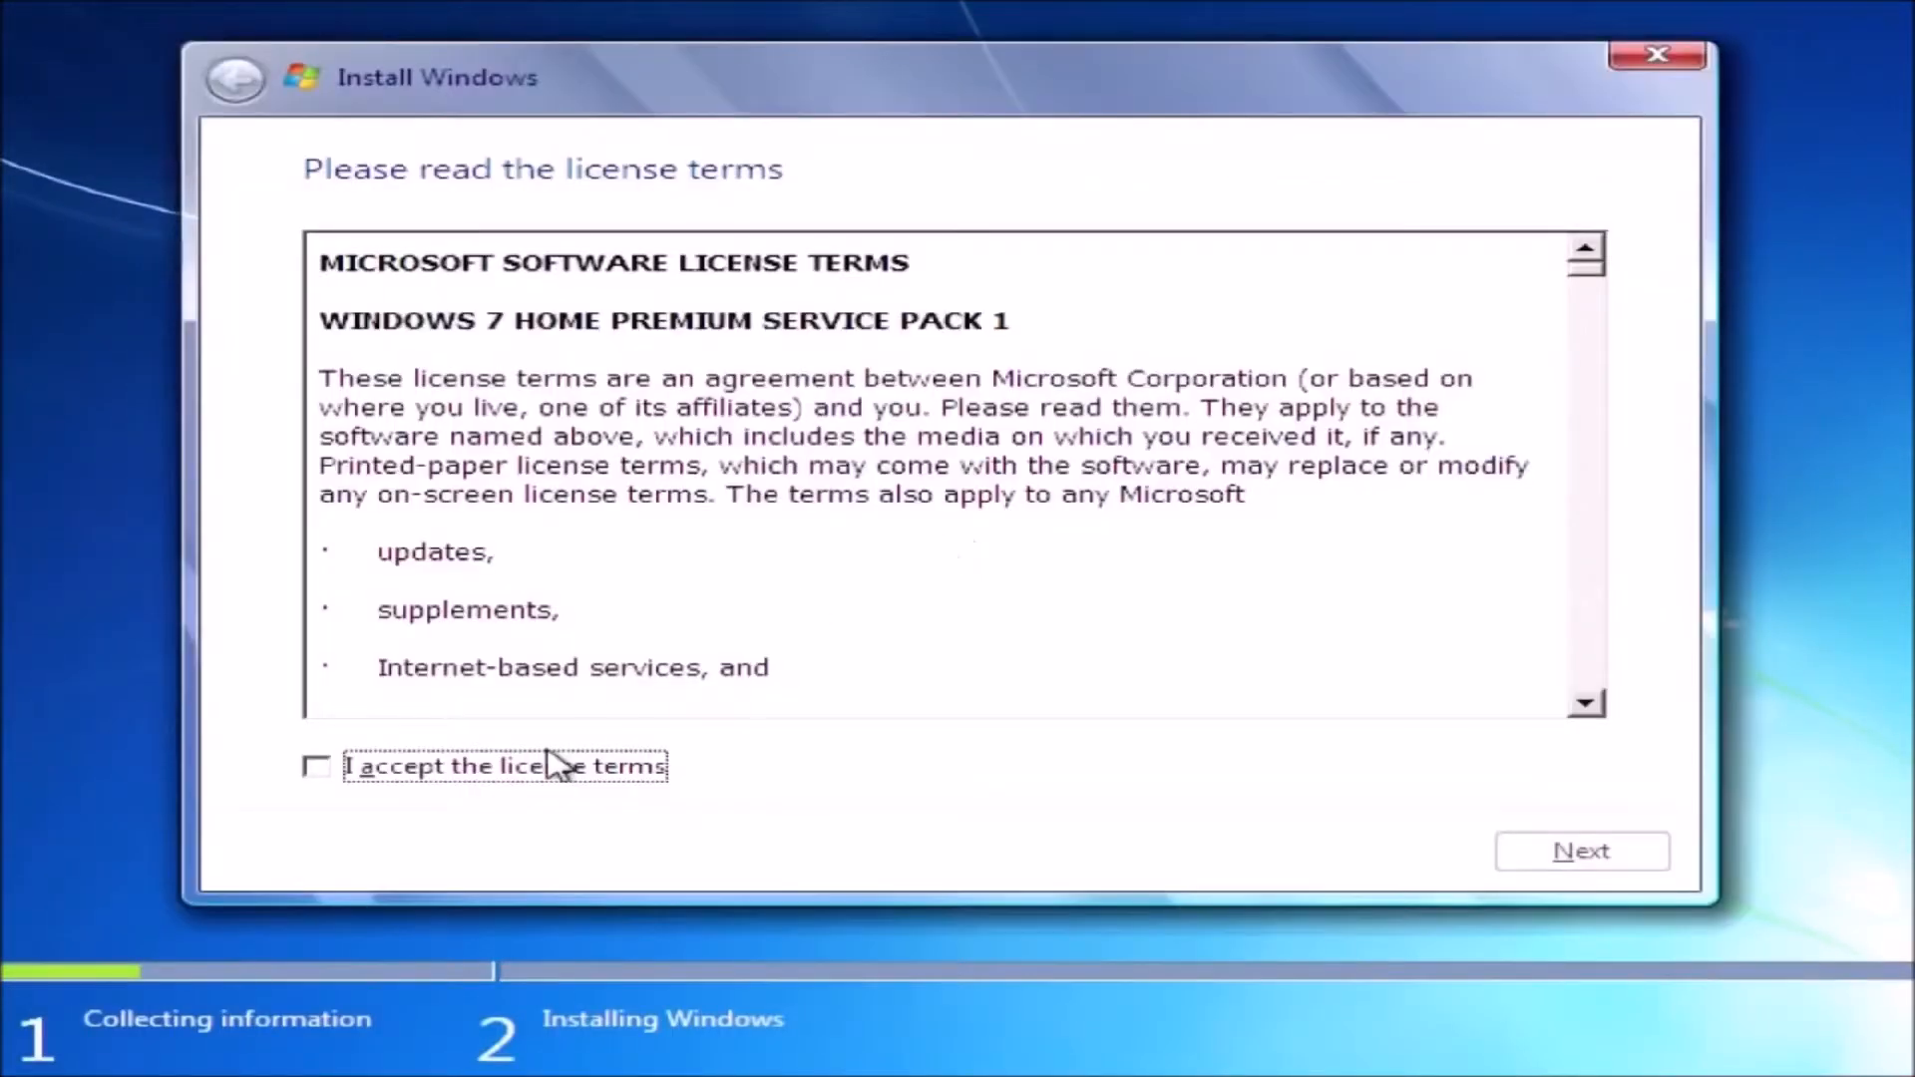
Accept the Windows 7 license terms and continue to the choice of the installation partition
click(551, 767)
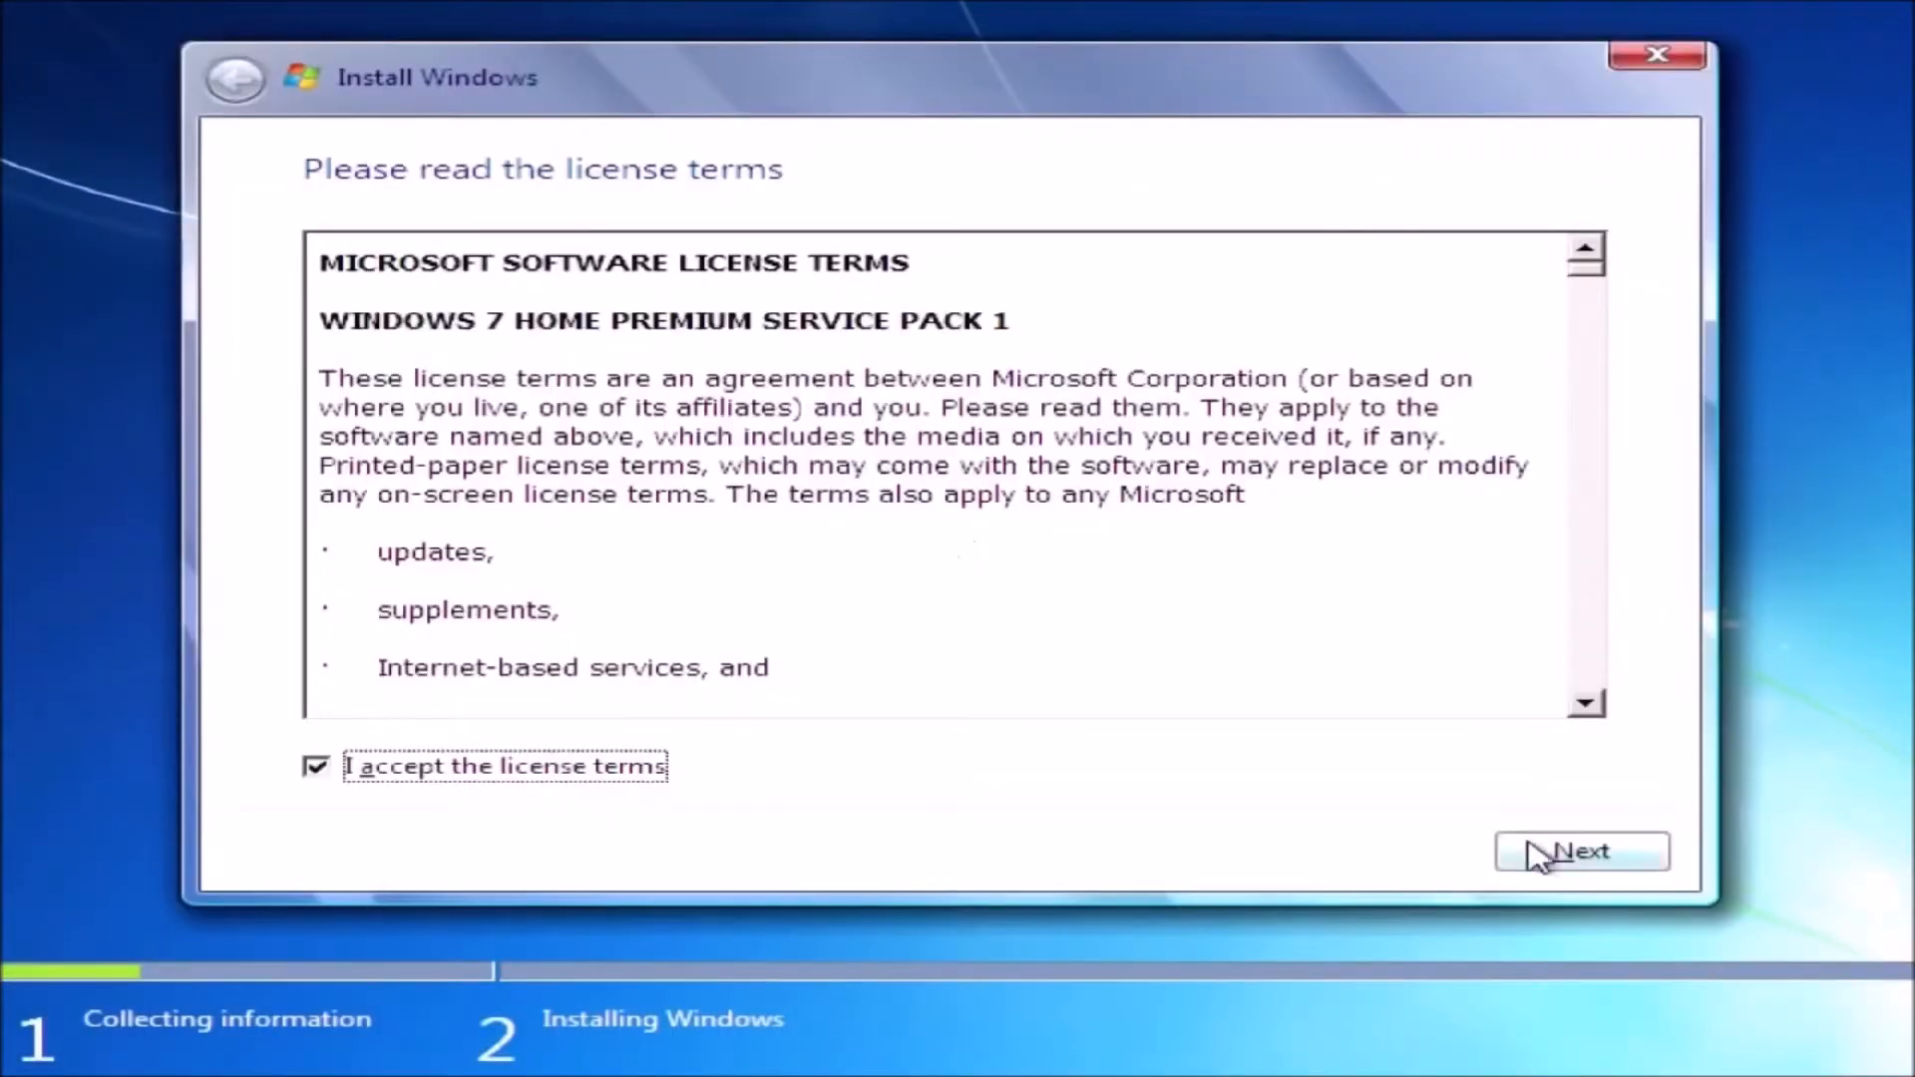
click(1545, 850)
click(1225, 533)
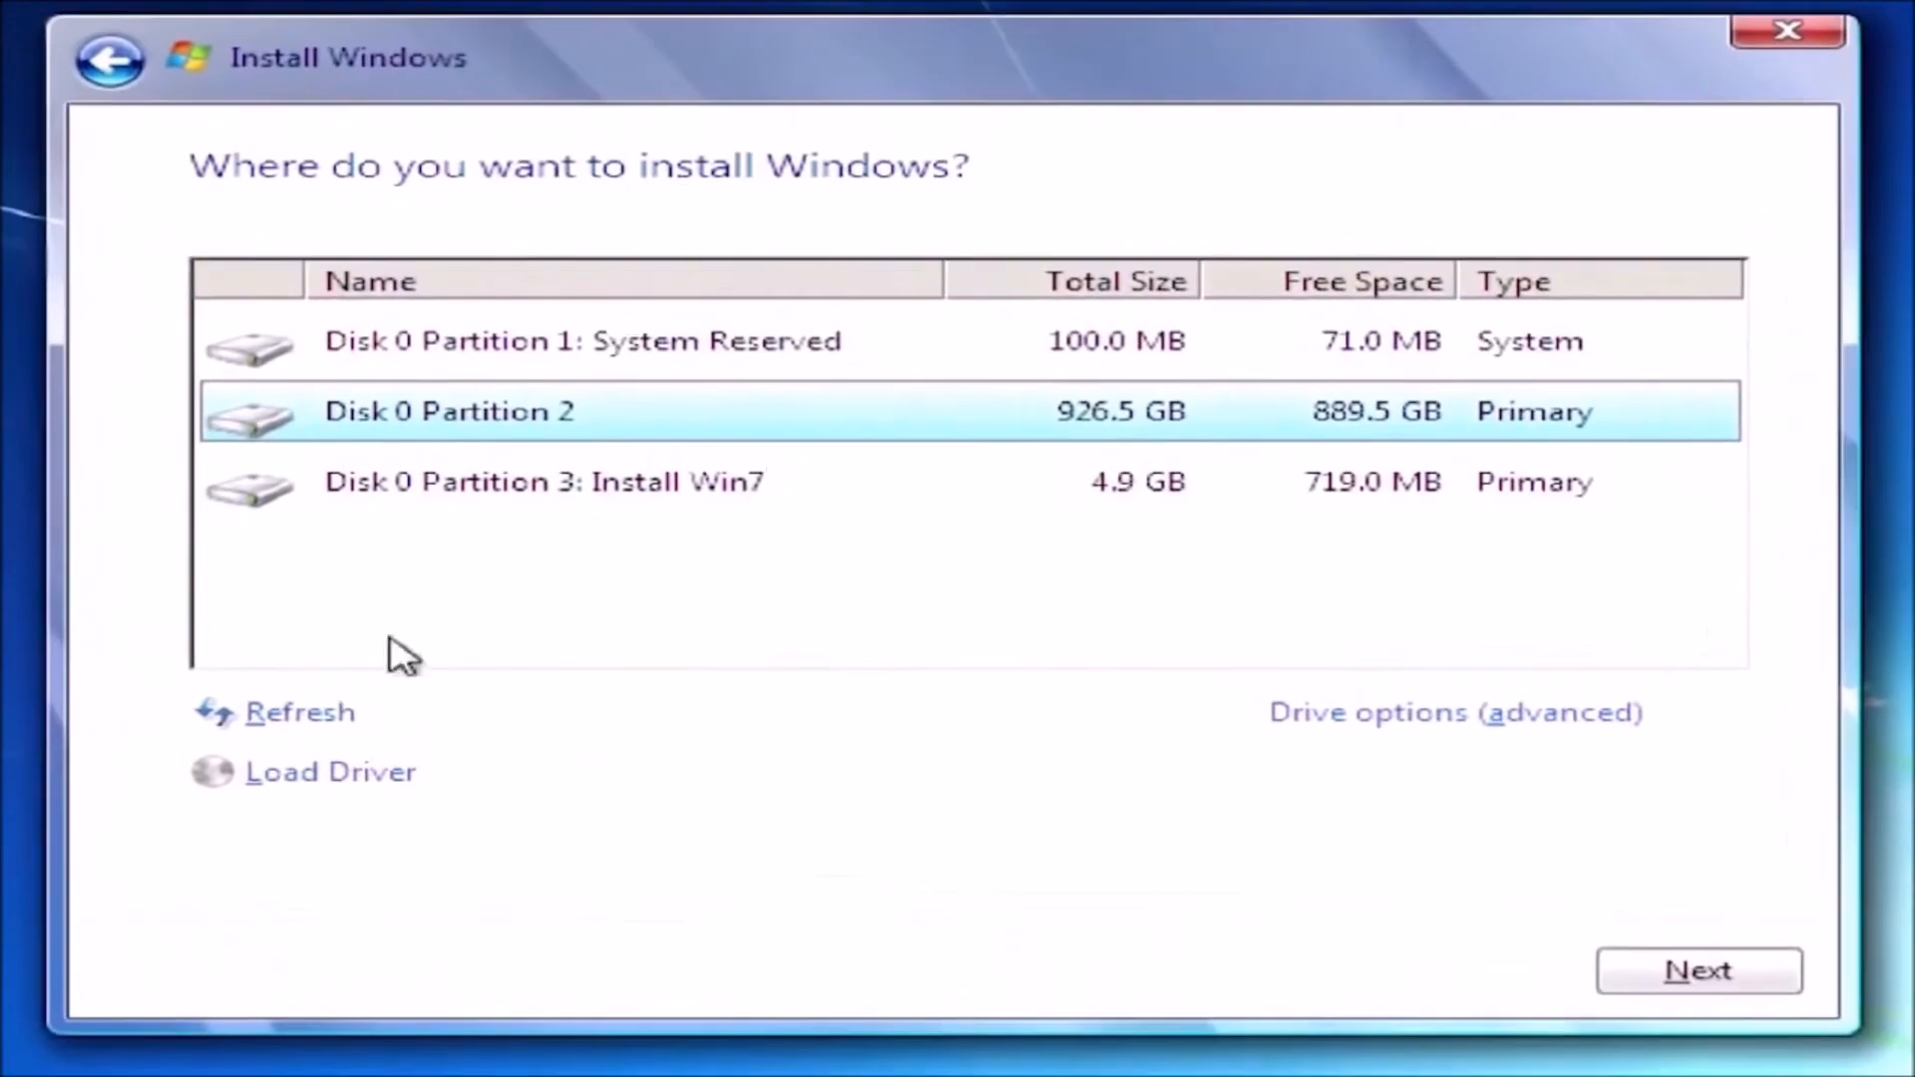
Show the advanced drive options and delete Disk 0 Partition 2, confirming the loss of its data
click(1271, 714)
click(661, 714)
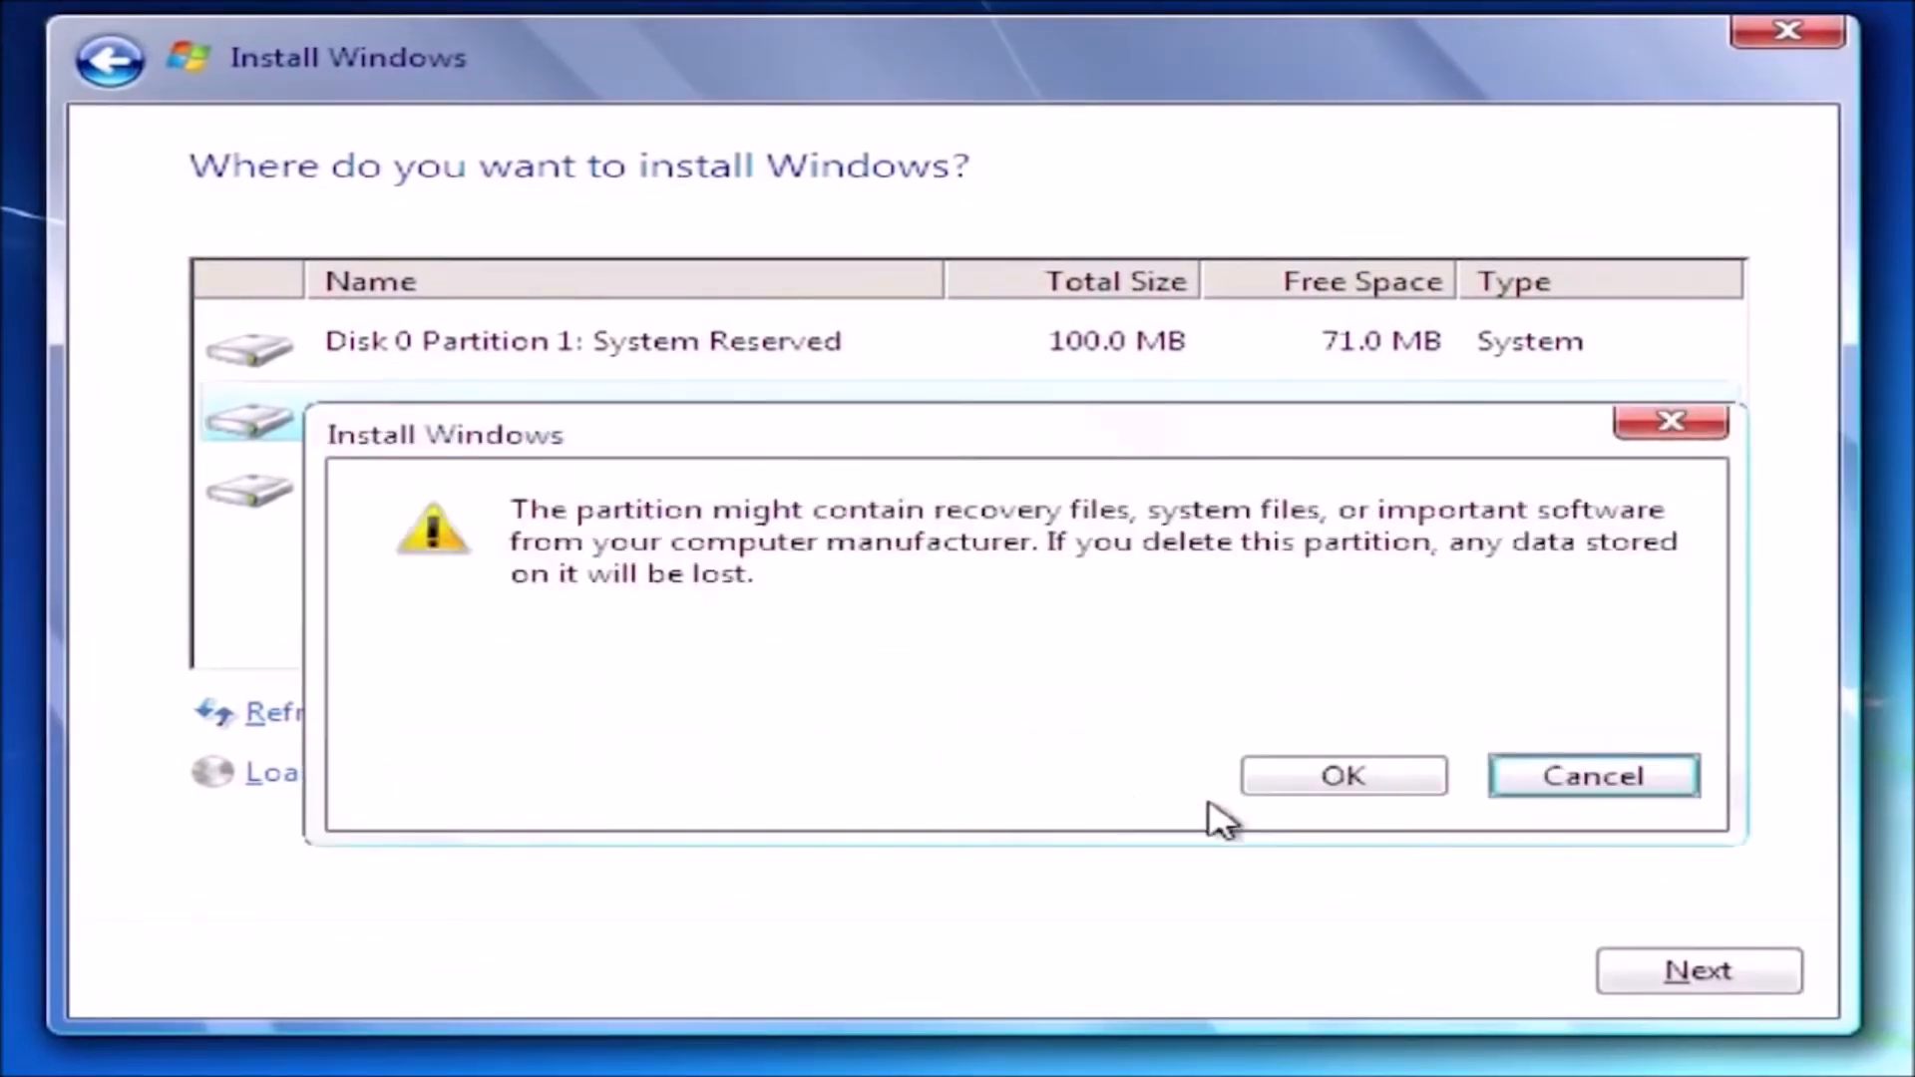
click(1297, 778)
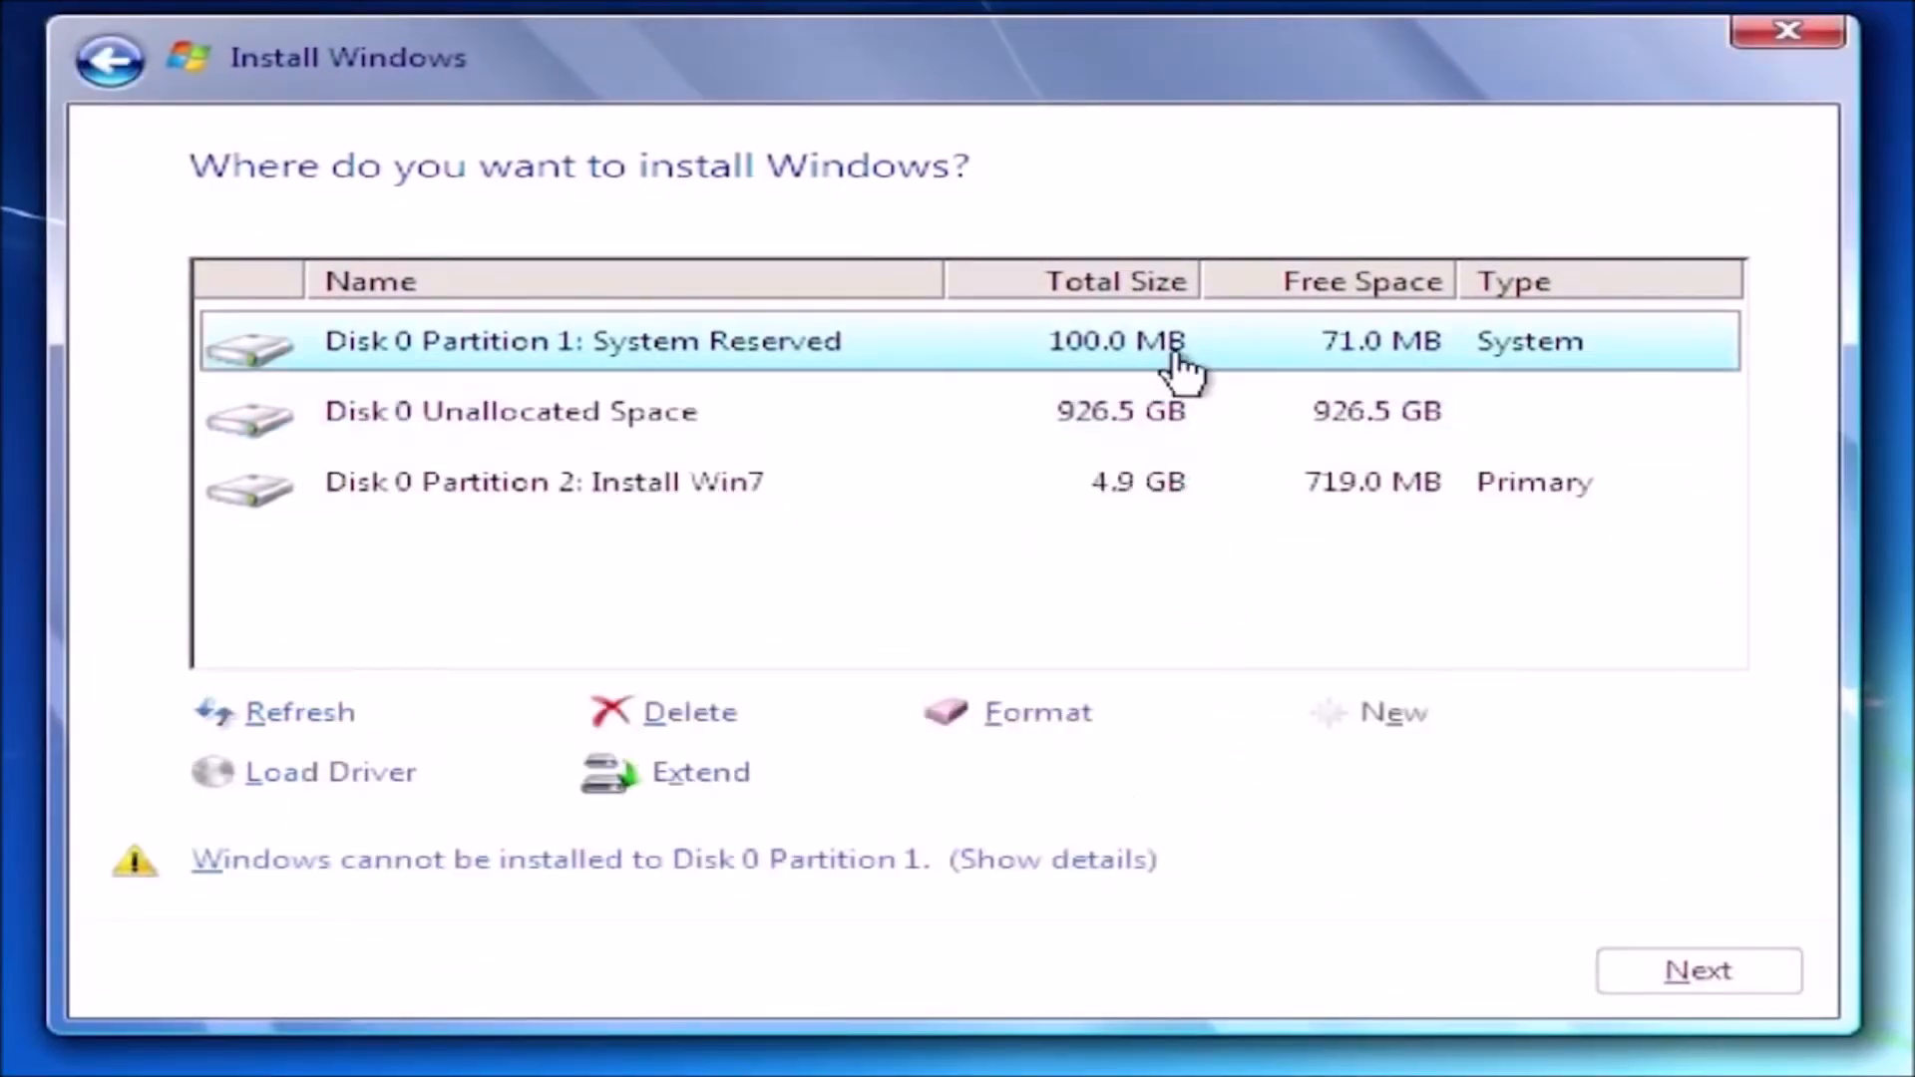
Delete the System Reserved partition, confirming the loss of its data, and continue the installation on Disk 0's unallocated space
click(701, 710)
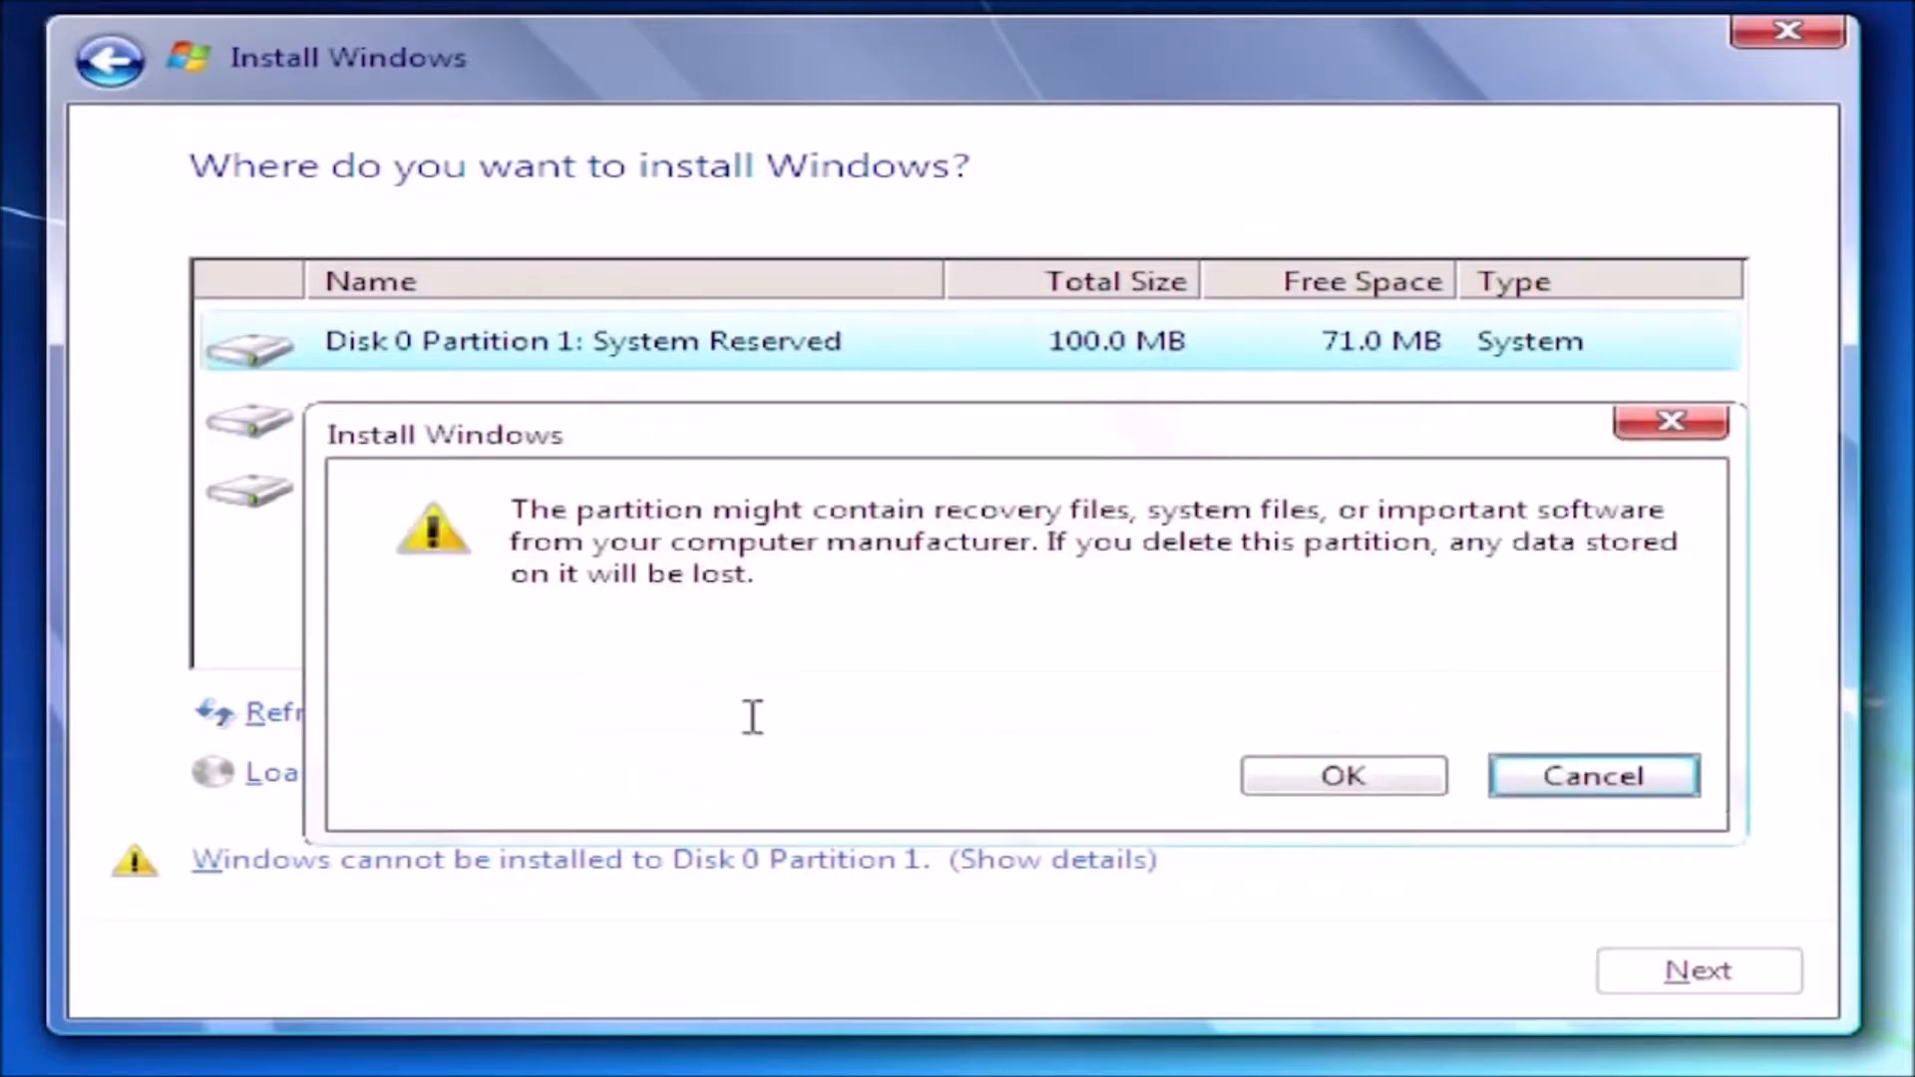
click(1342, 774)
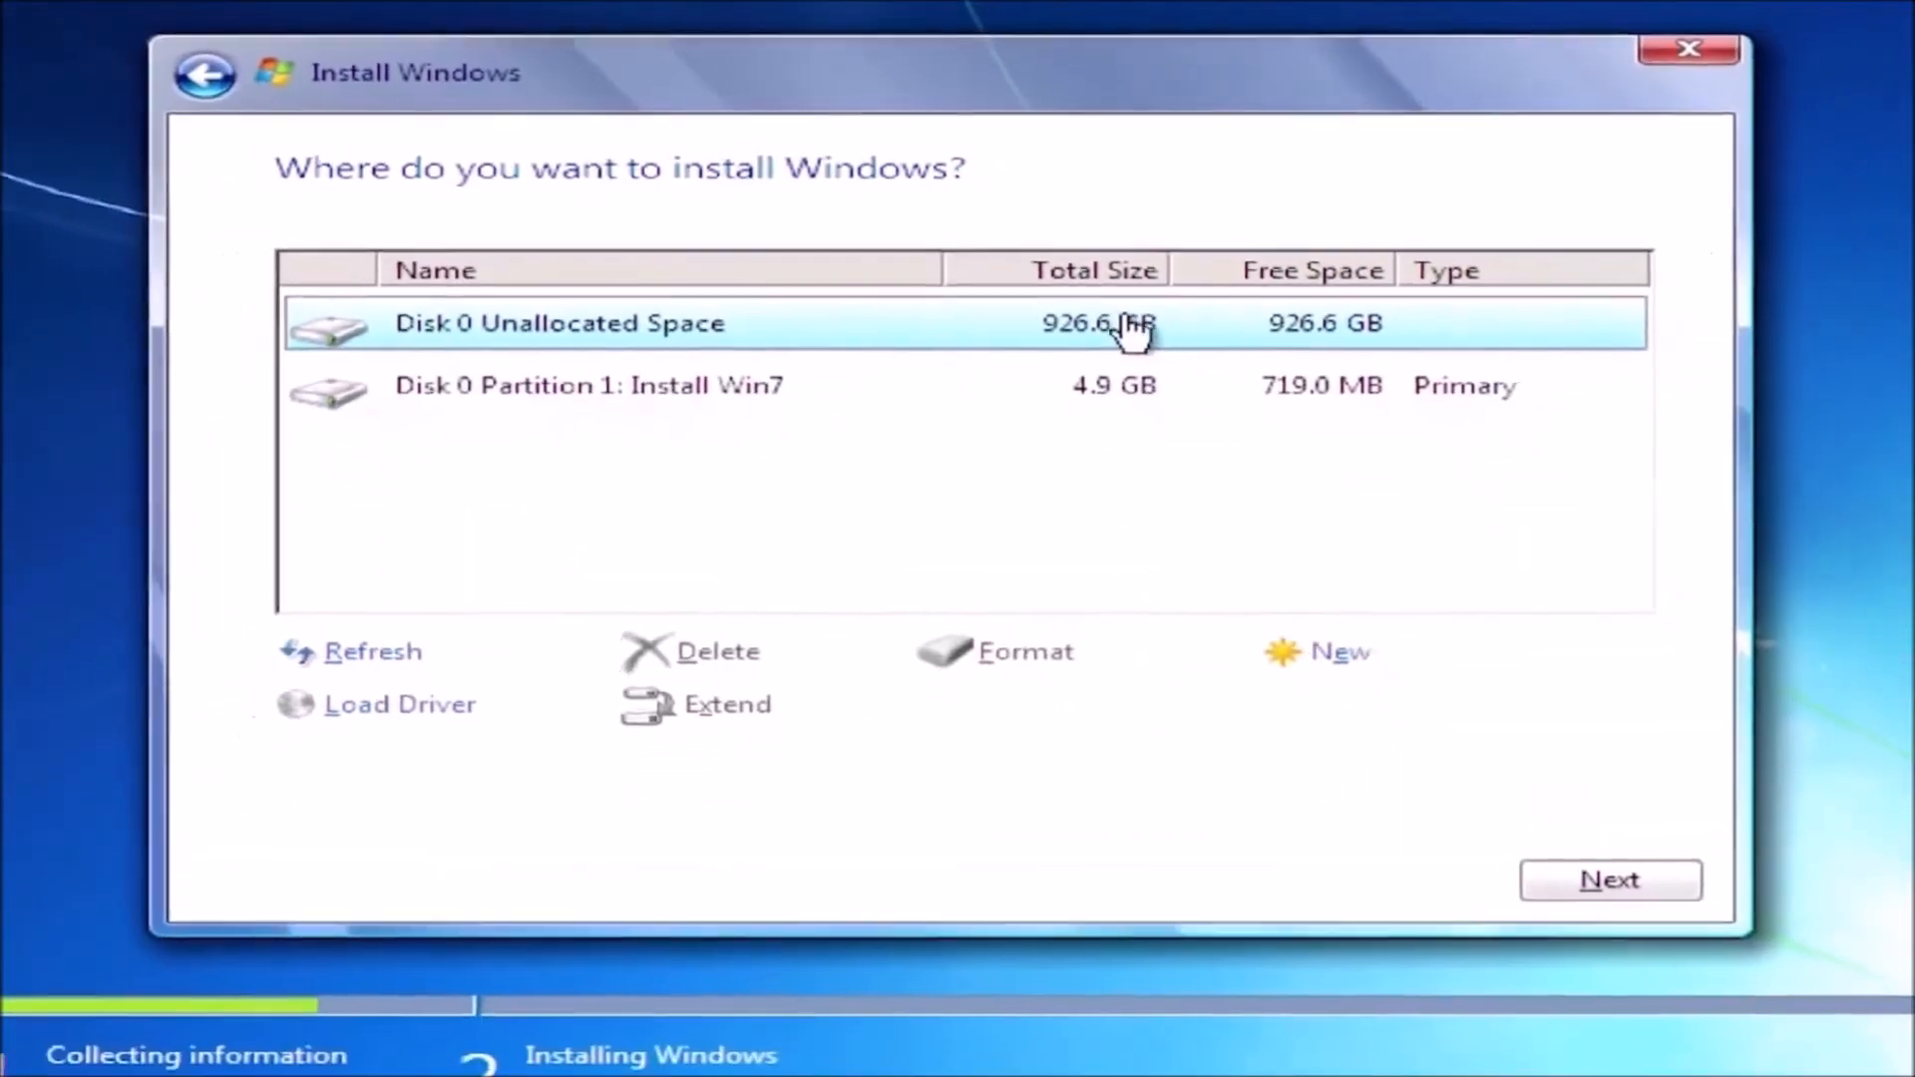
click(1600, 882)
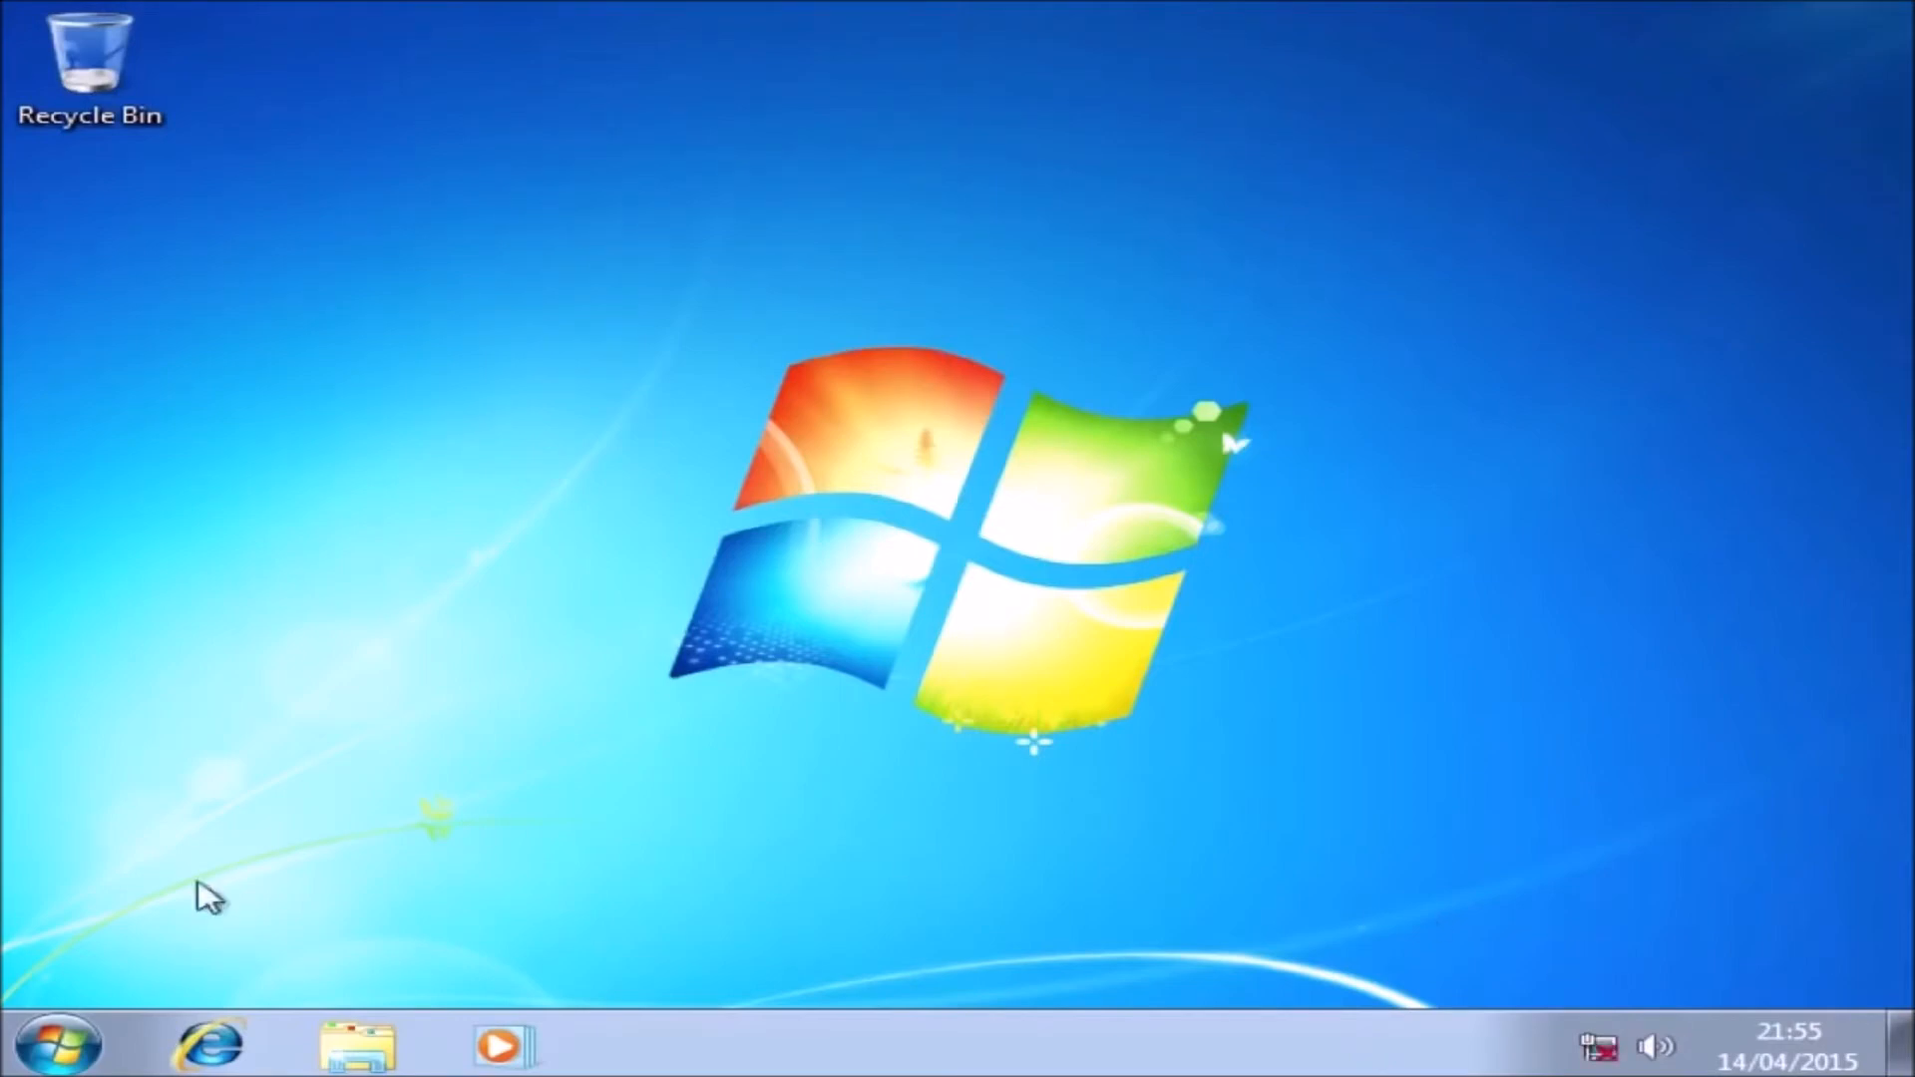
Open Disk Management on the newly installed Windows and delete the Install Win7 (D:) volume
click(358, 1044)
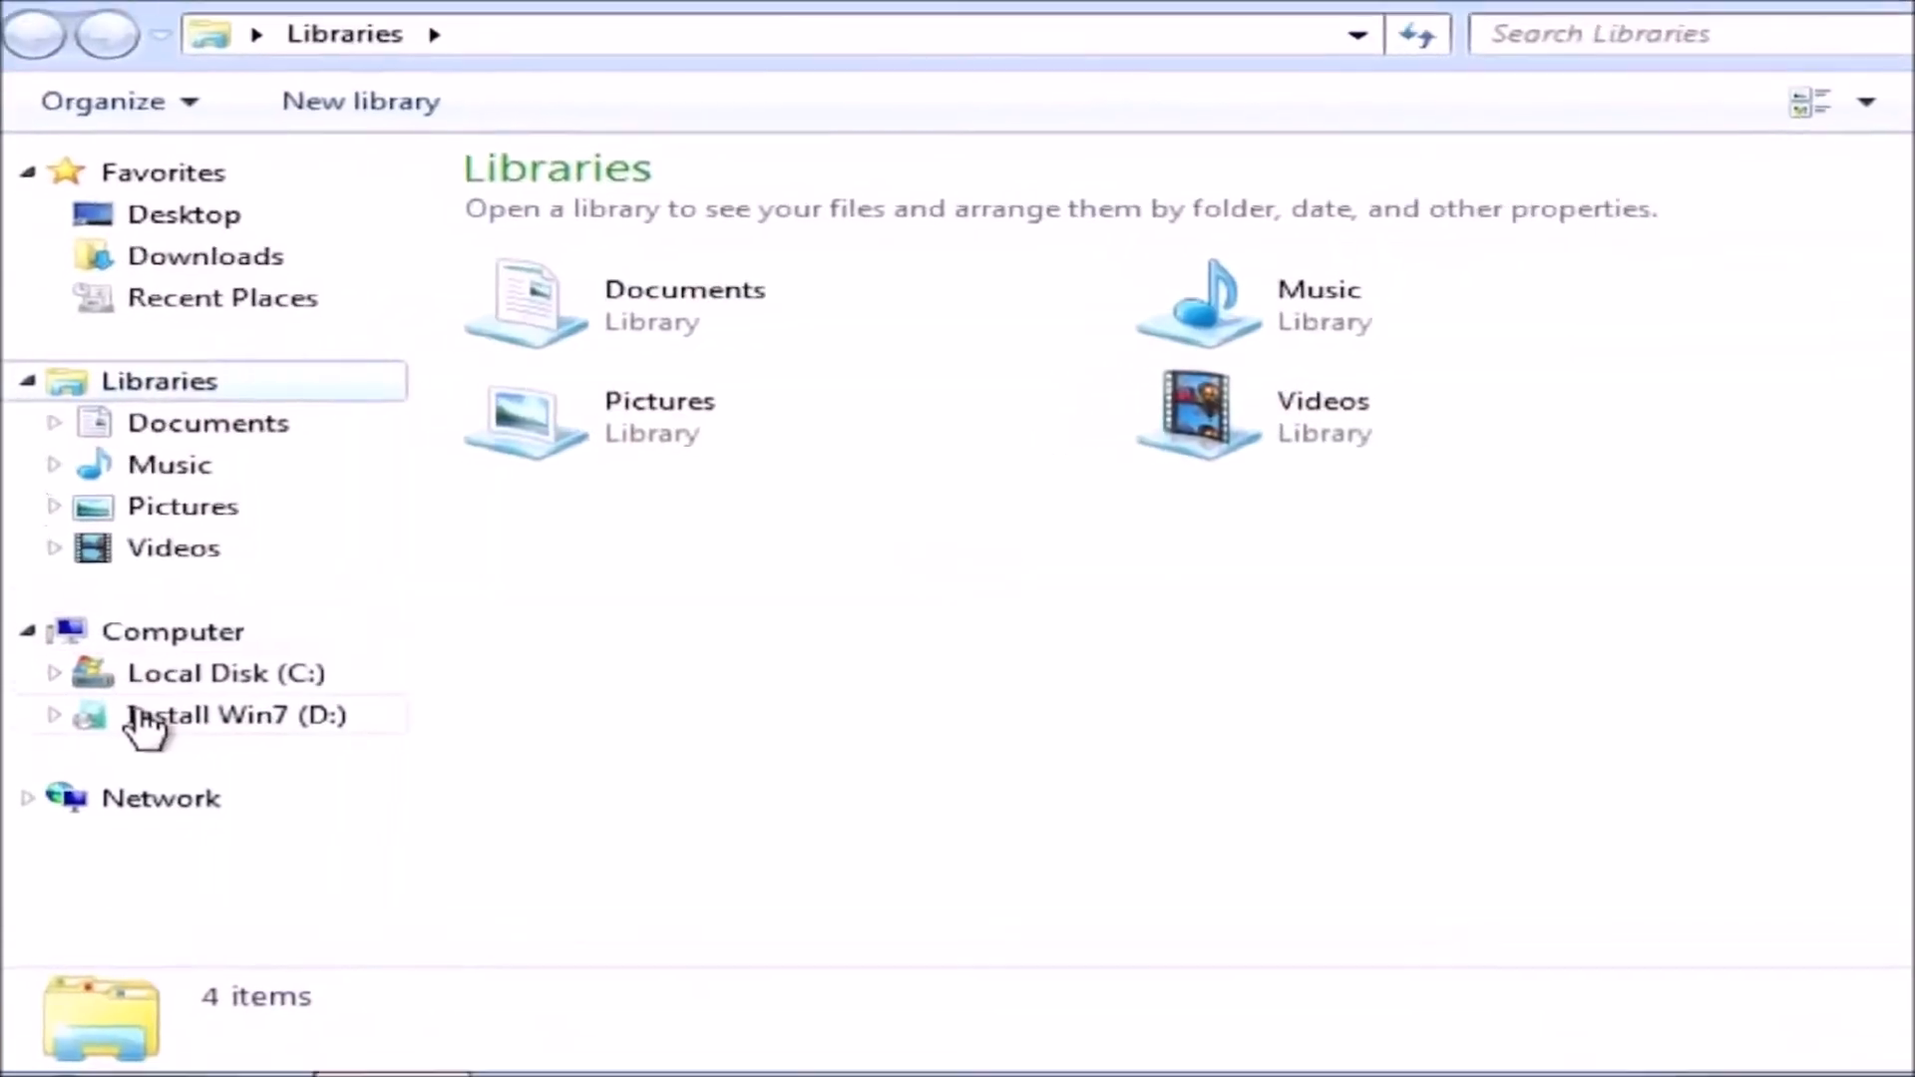
right_click(172, 638)
click(427, 222)
click(374, 442)
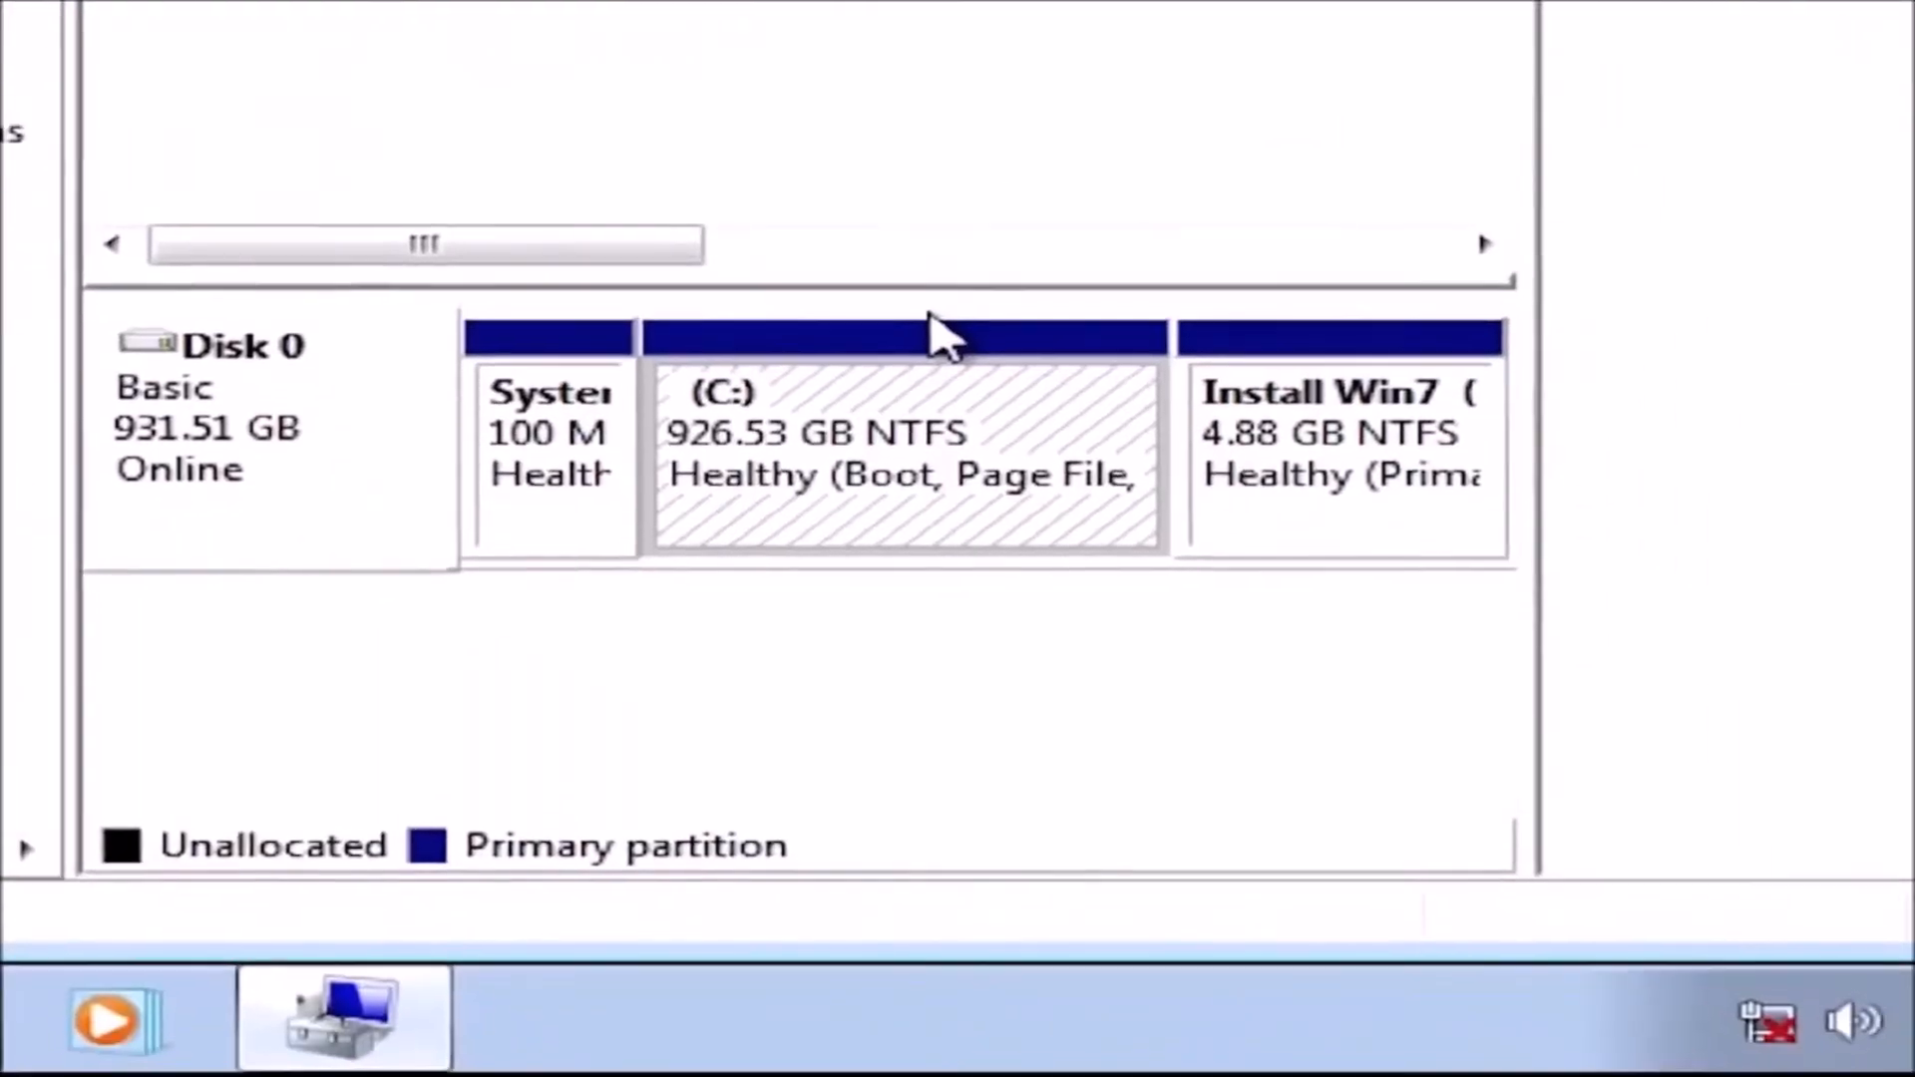
right_click(1606, 439)
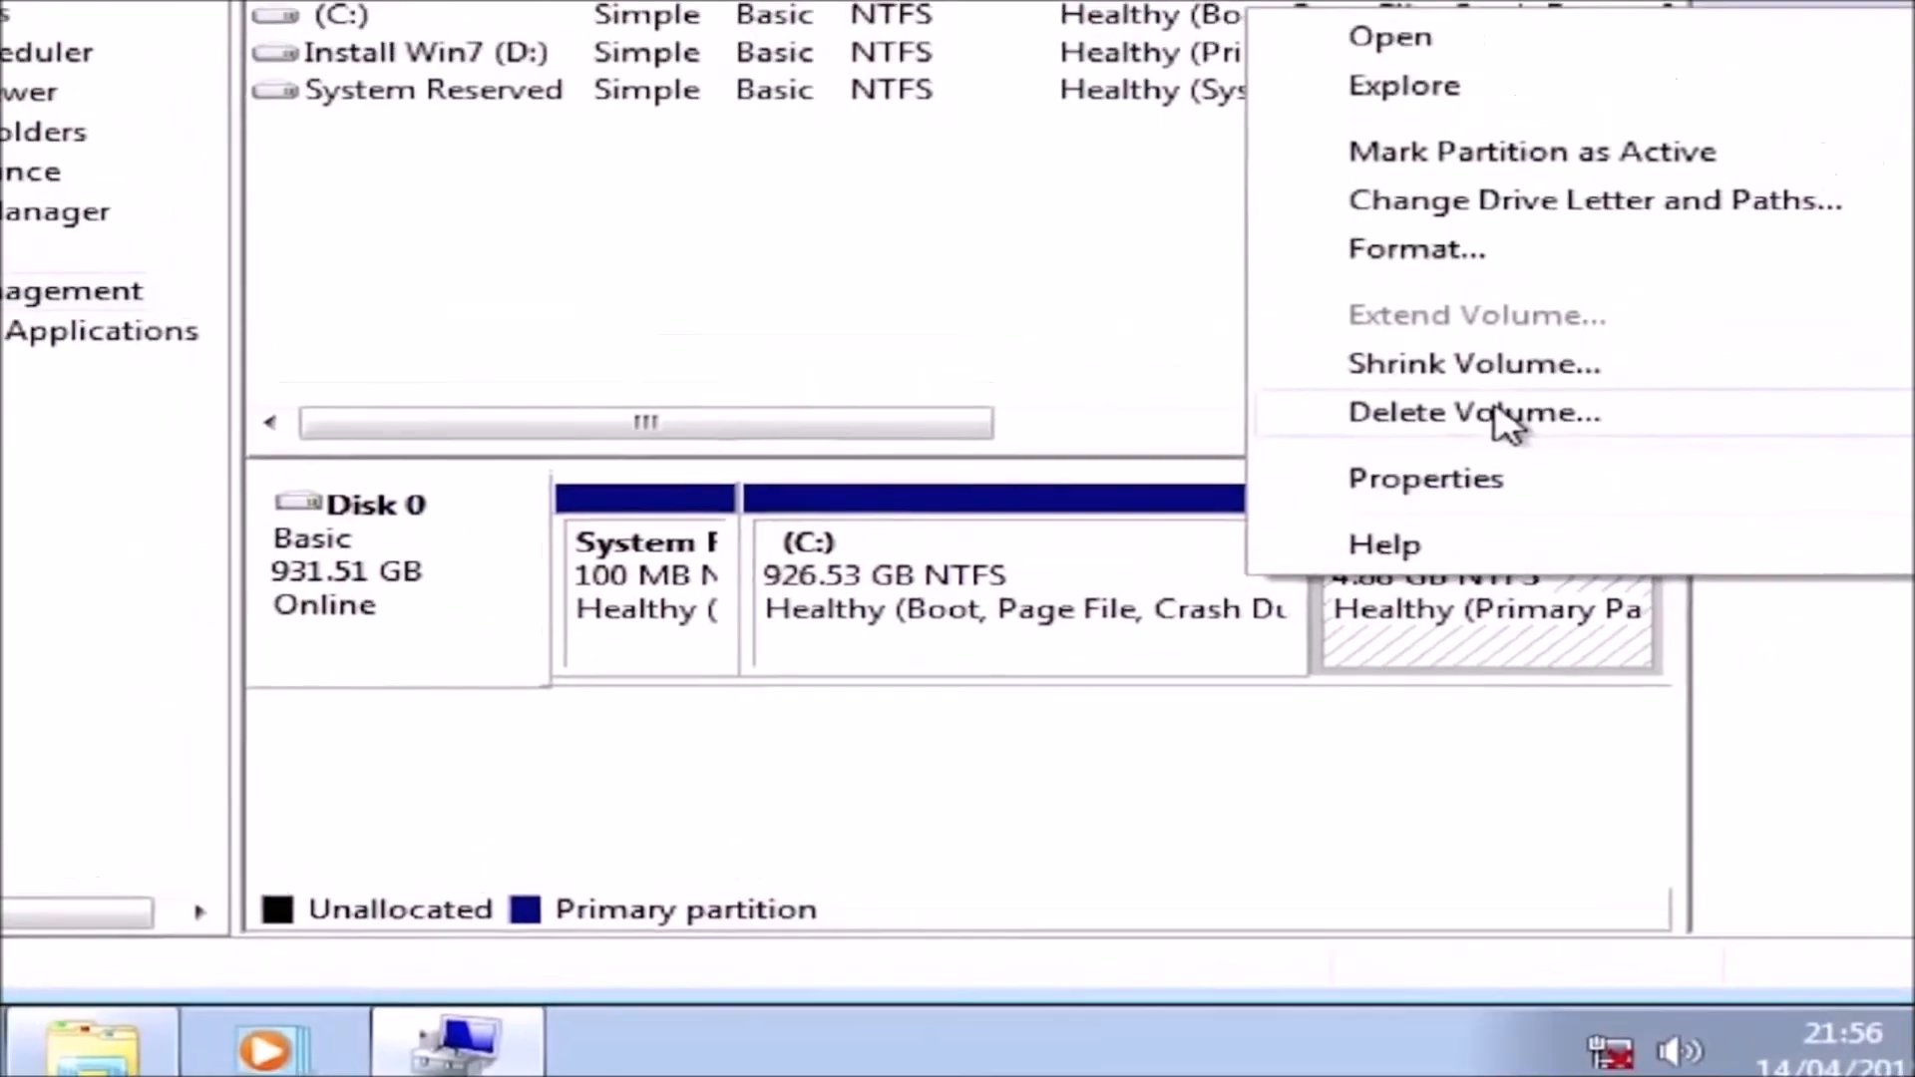
click(1506, 414)
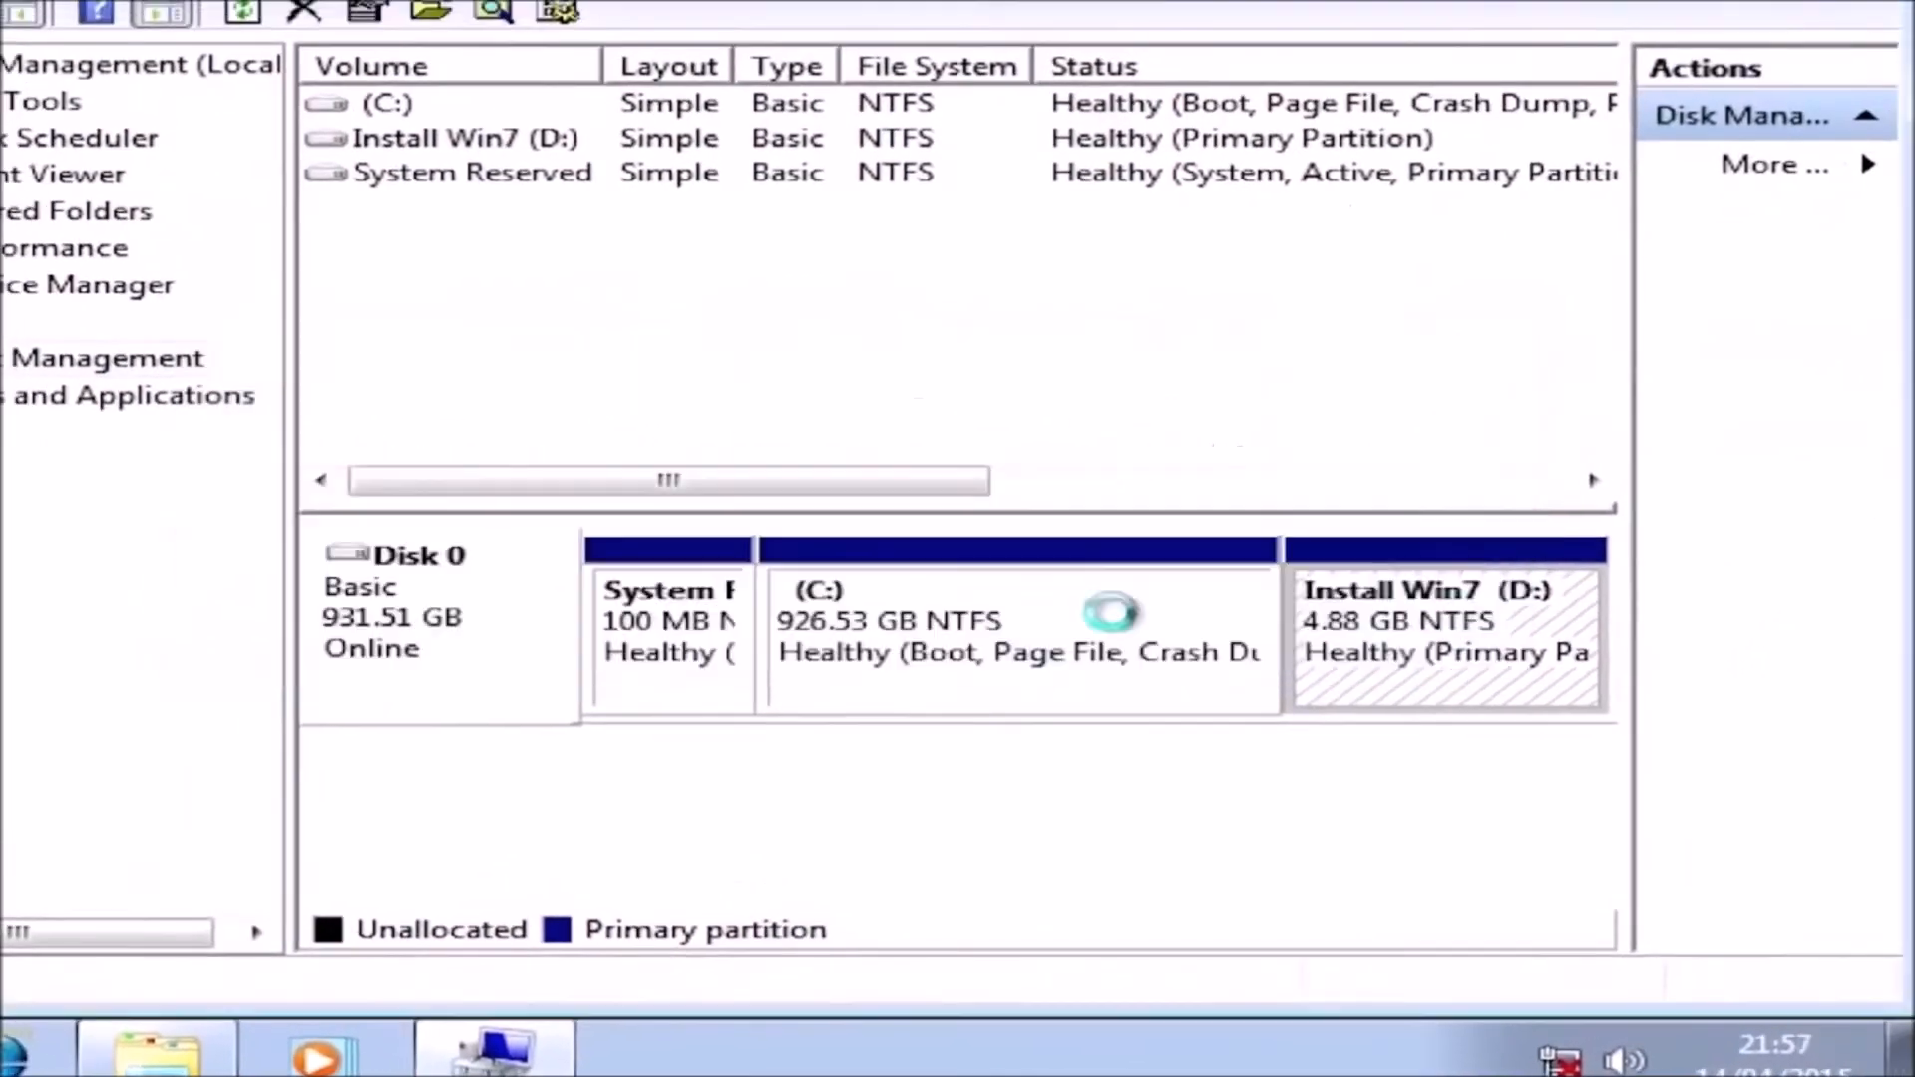
Extend the C: volume into the freed space with the Extend Volume wizard's default settings and close Computer Management
right_click(1124, 573)
click(1541, 377)
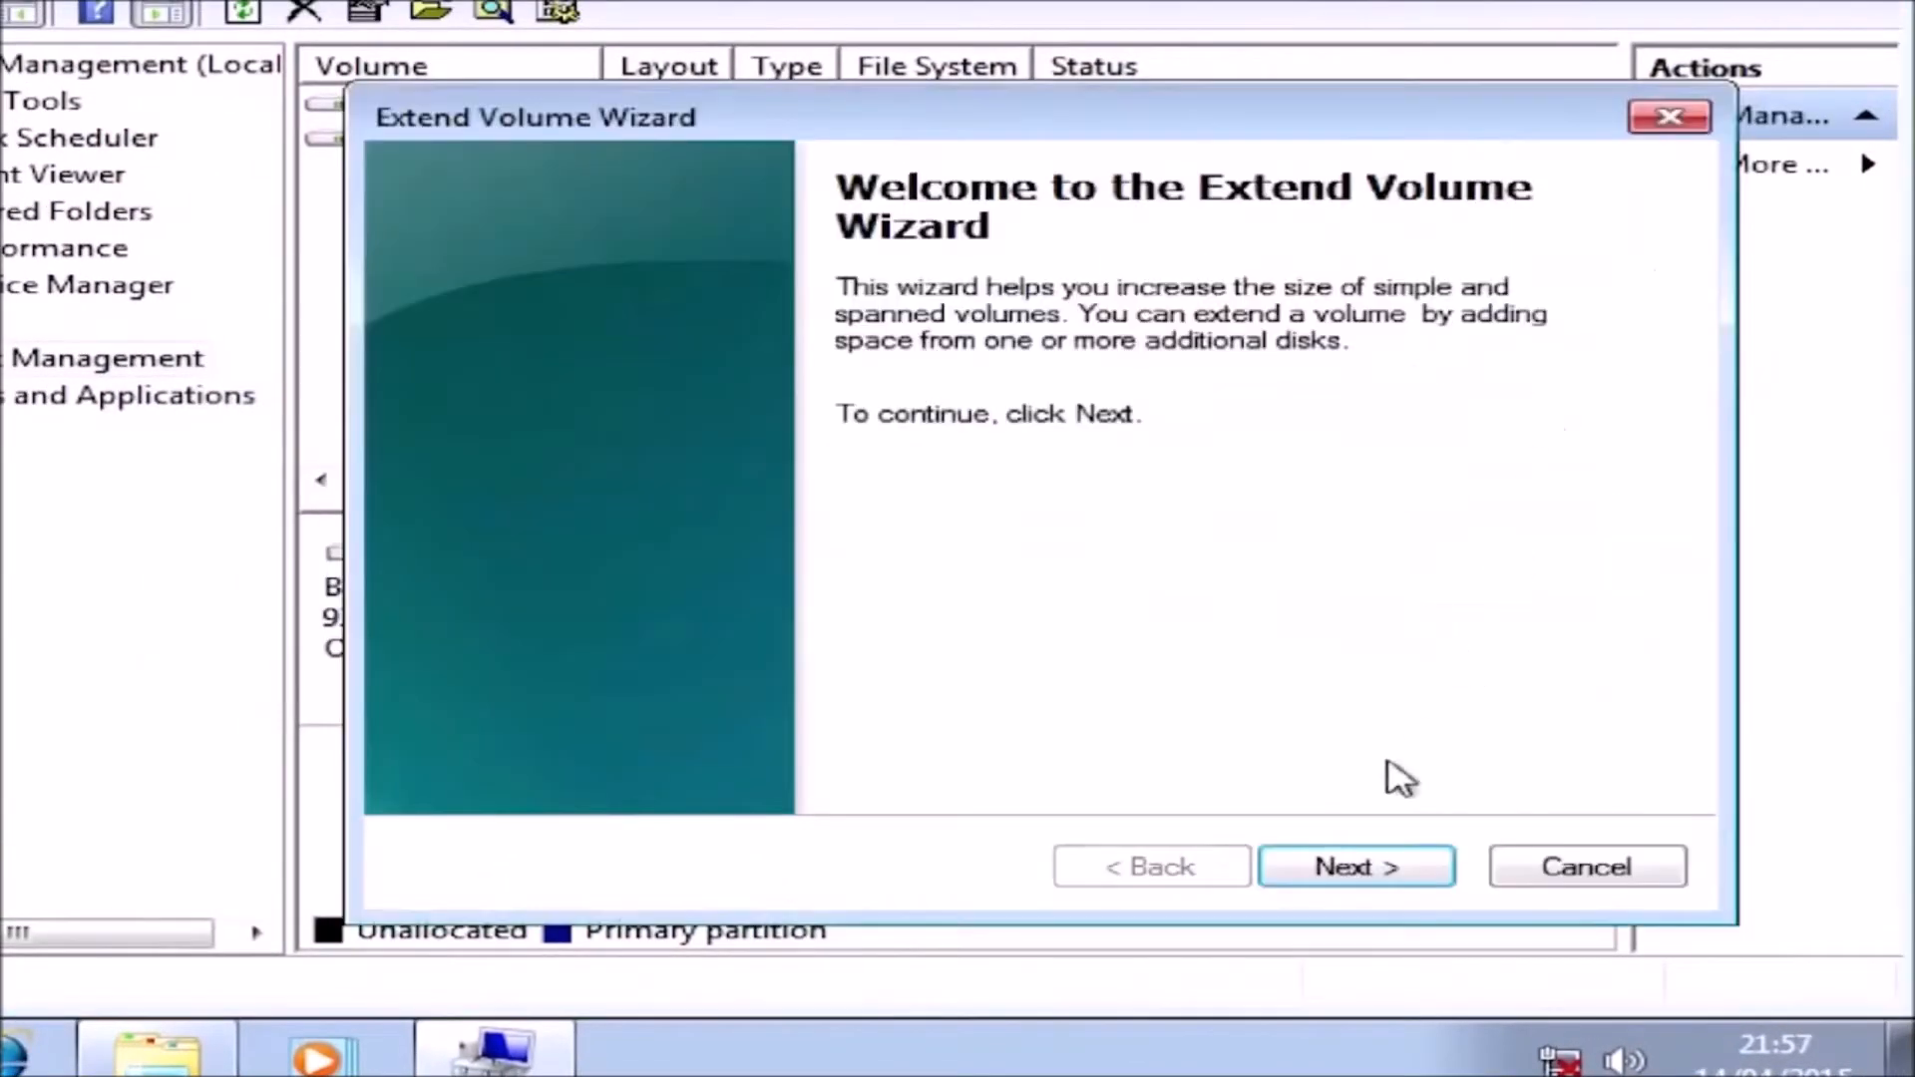
click(1342, 864)
click(1347, 865)
click(1347, 866)
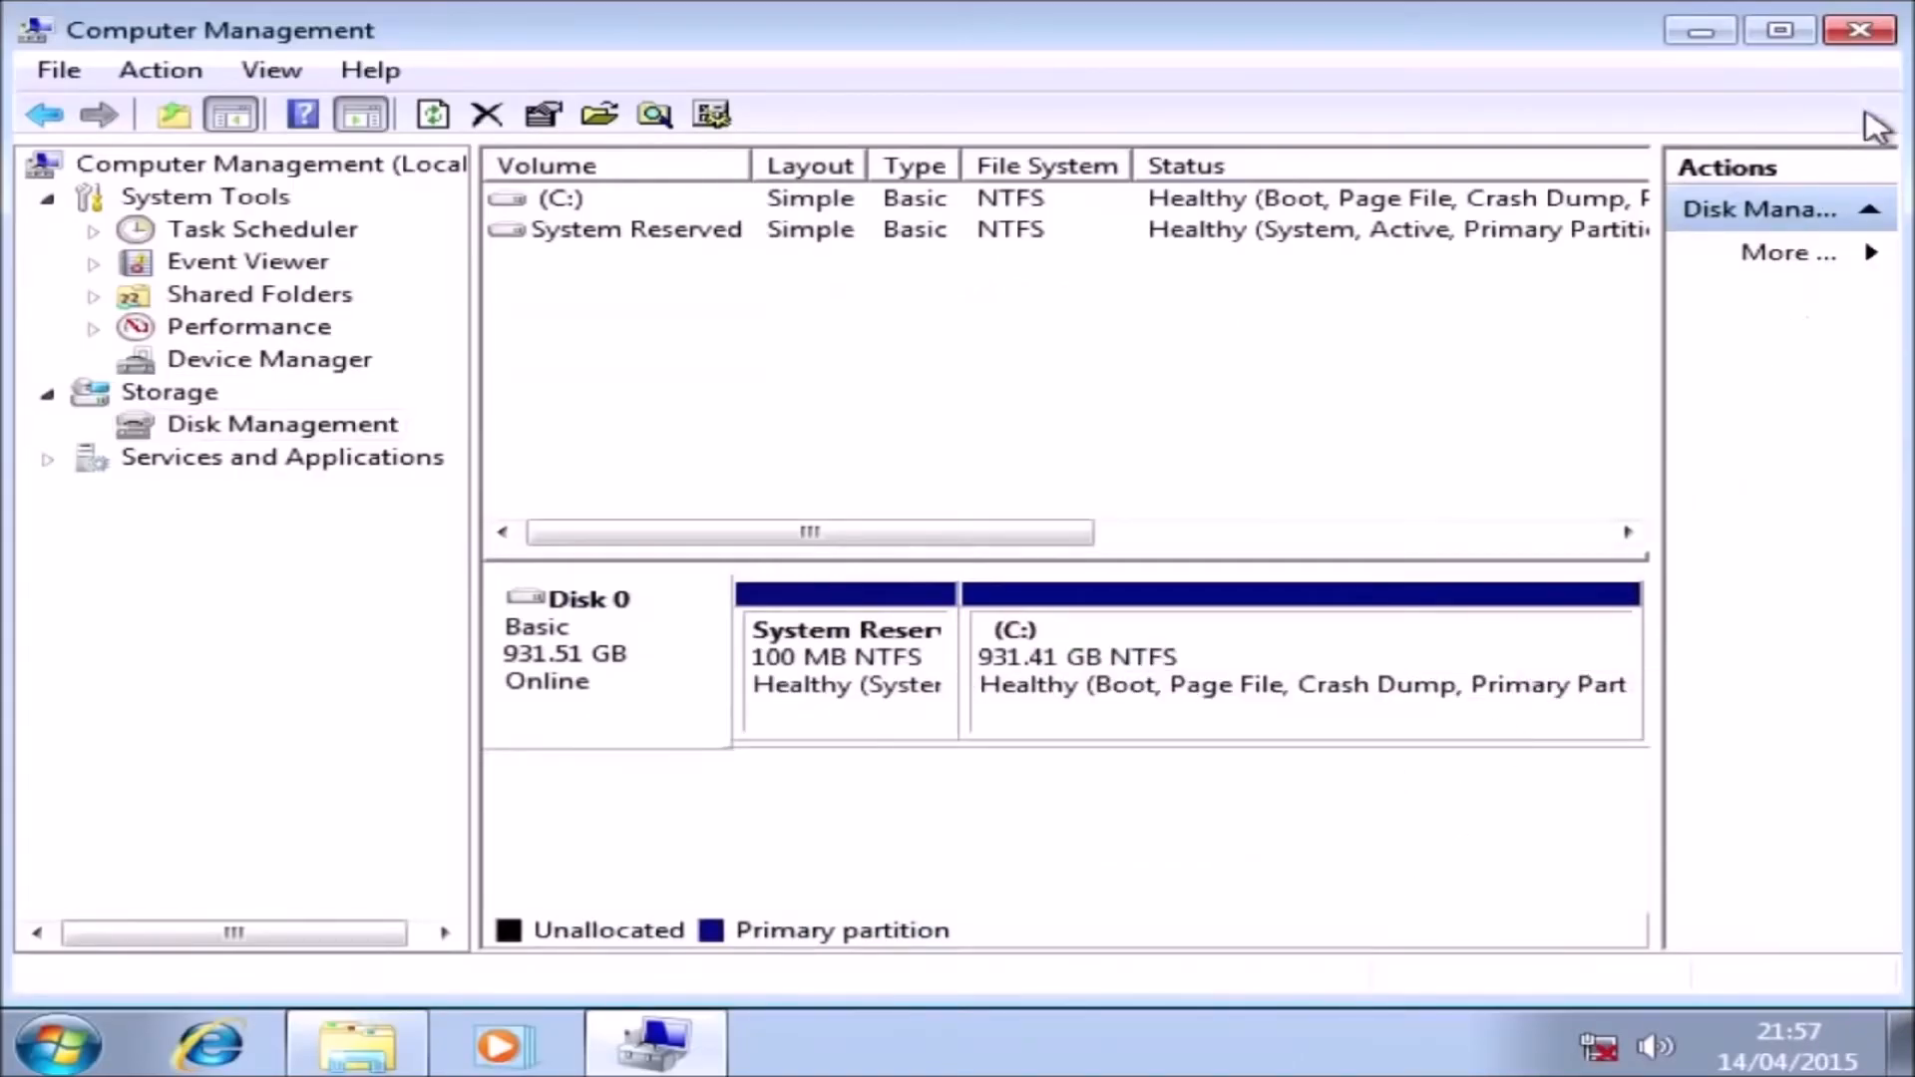
click(1871, 32)
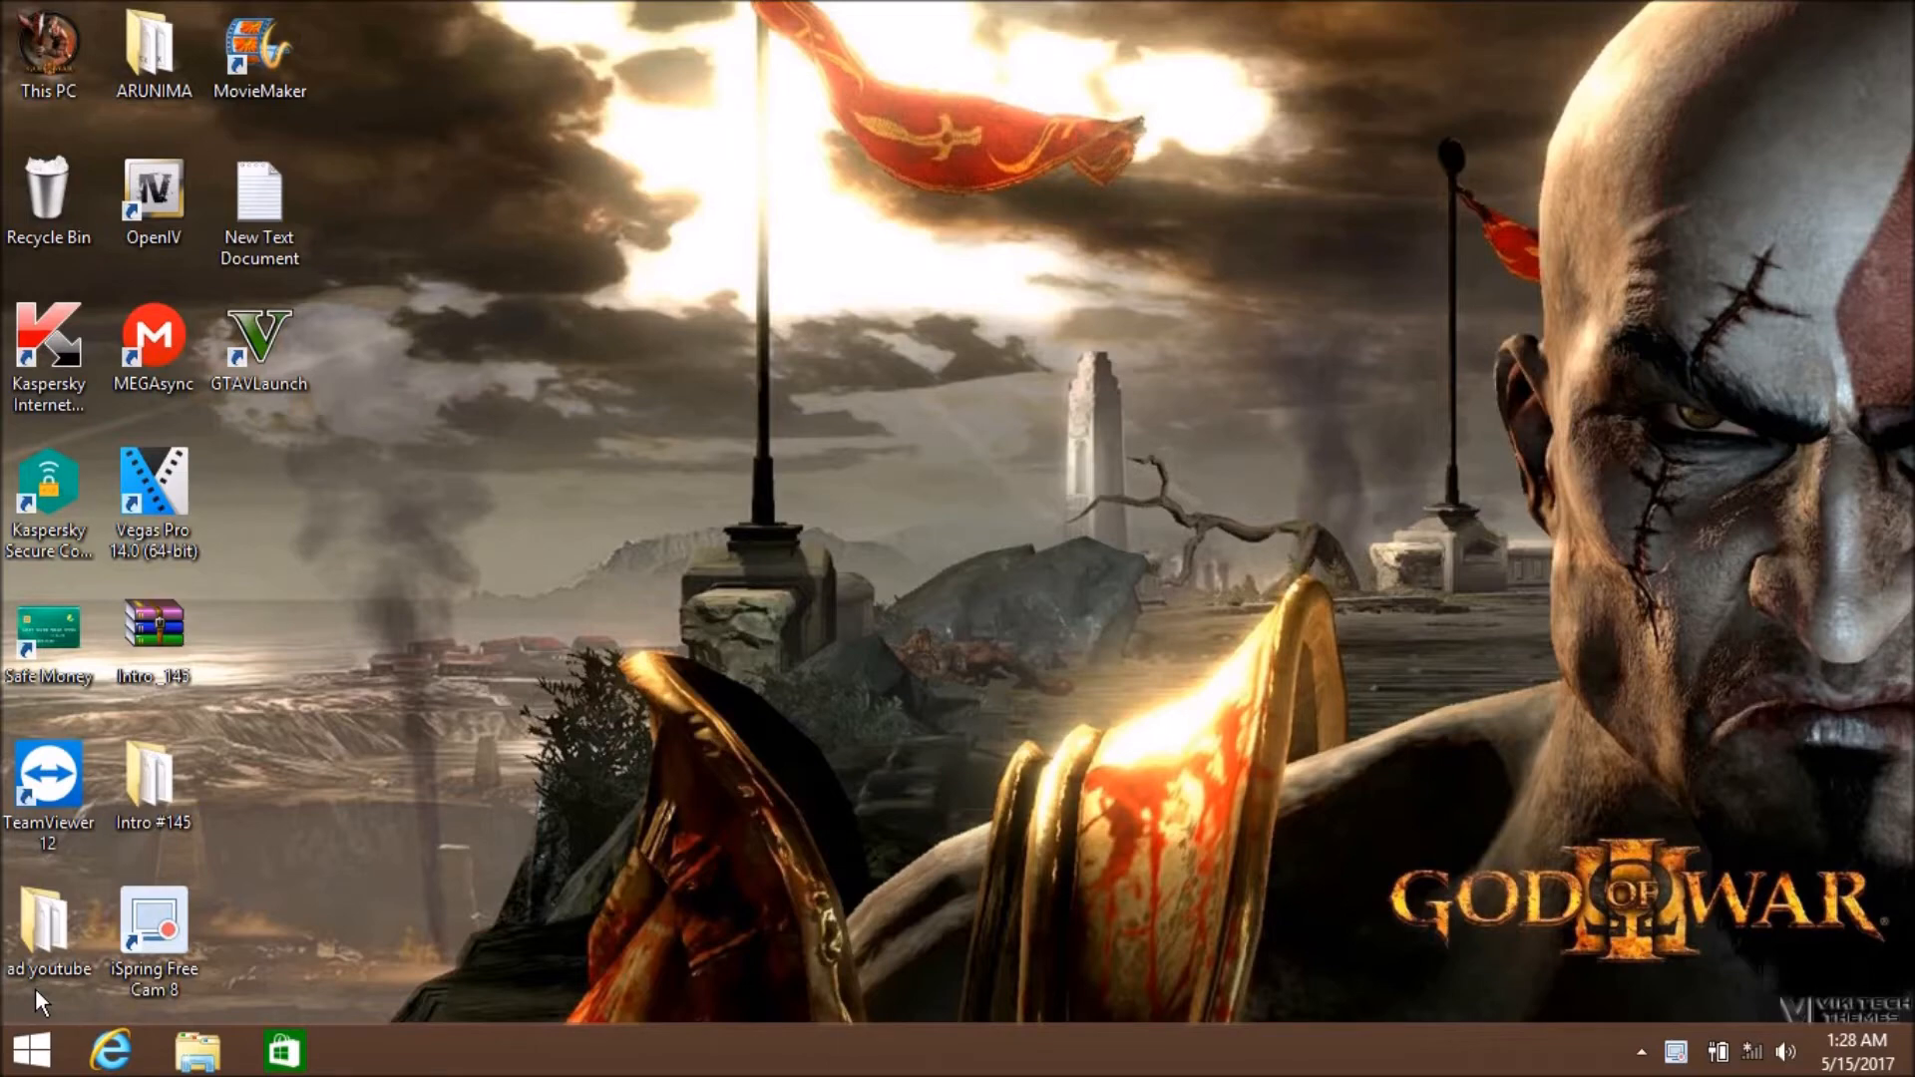
Refresh the desktop, then view the Start screen and return to the desktop
right_click(793, 363)
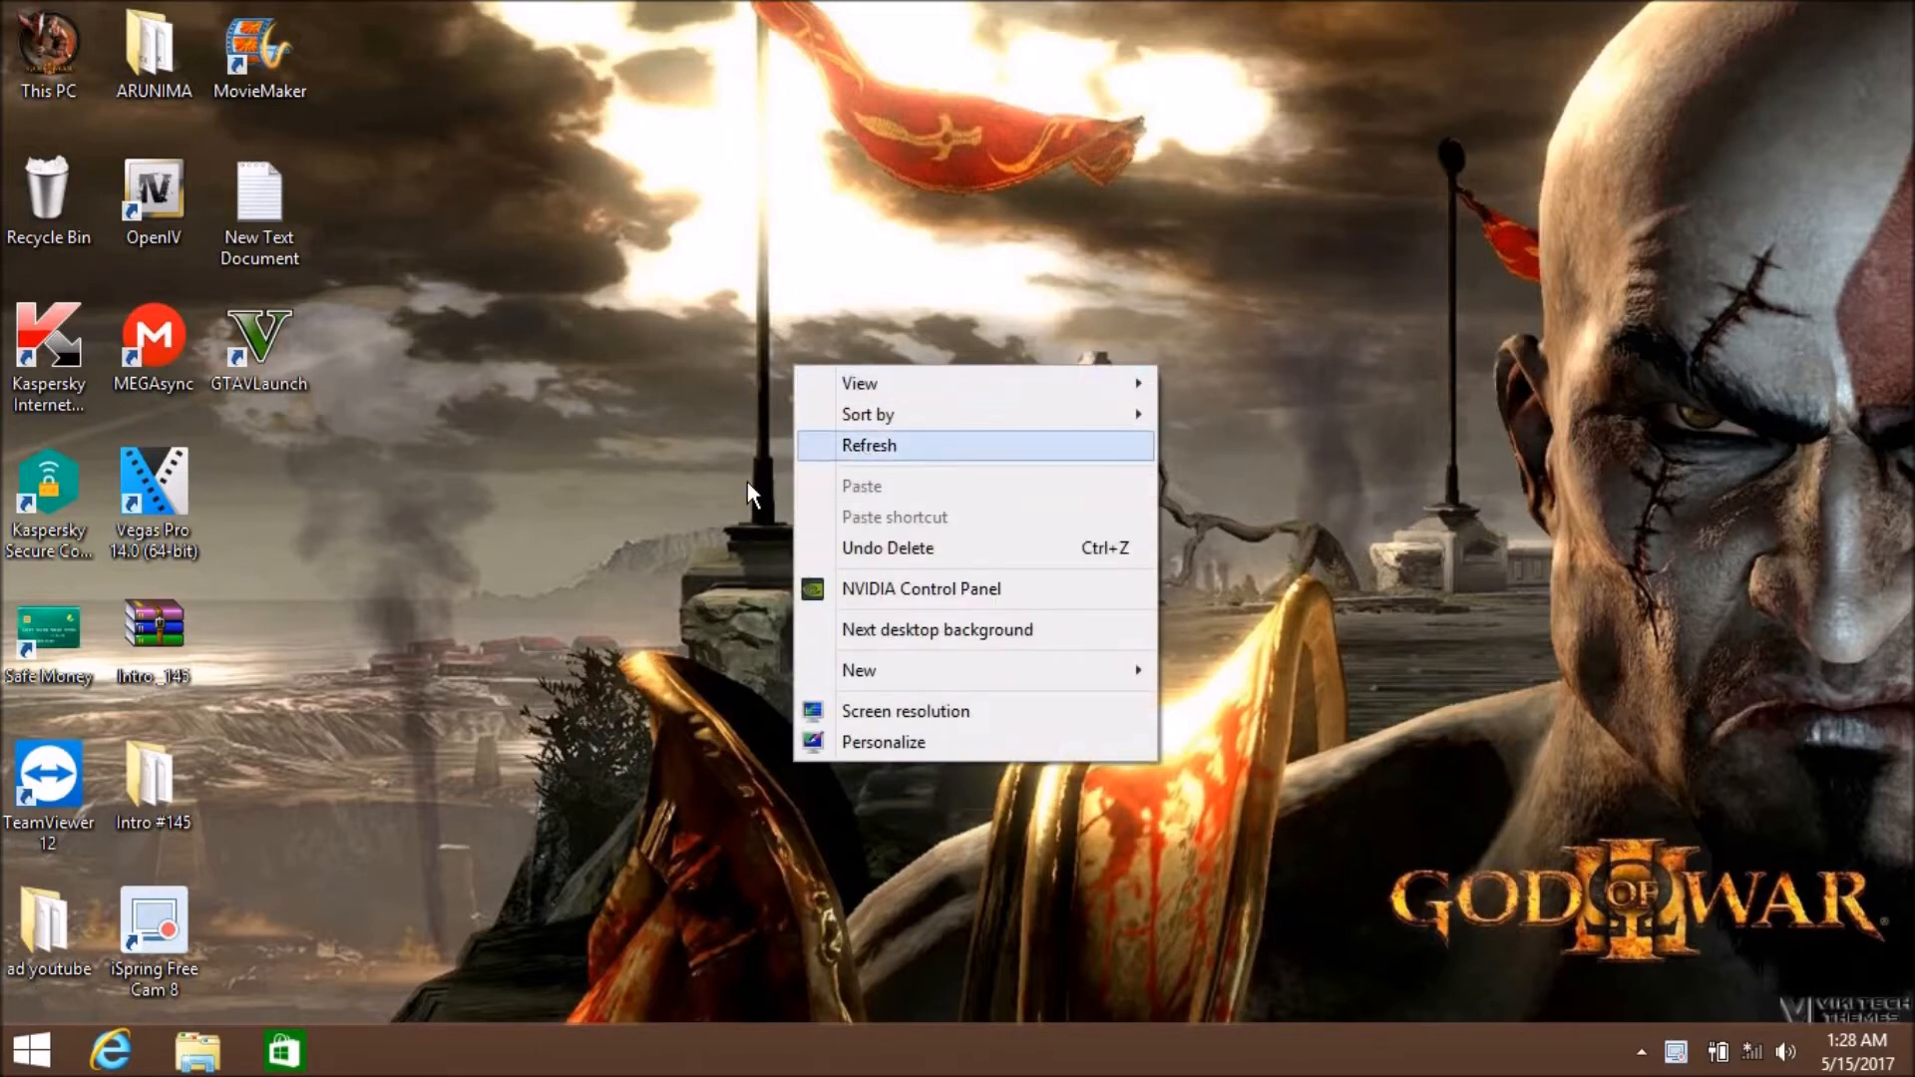
click(858, 442)
click(8, 1056)
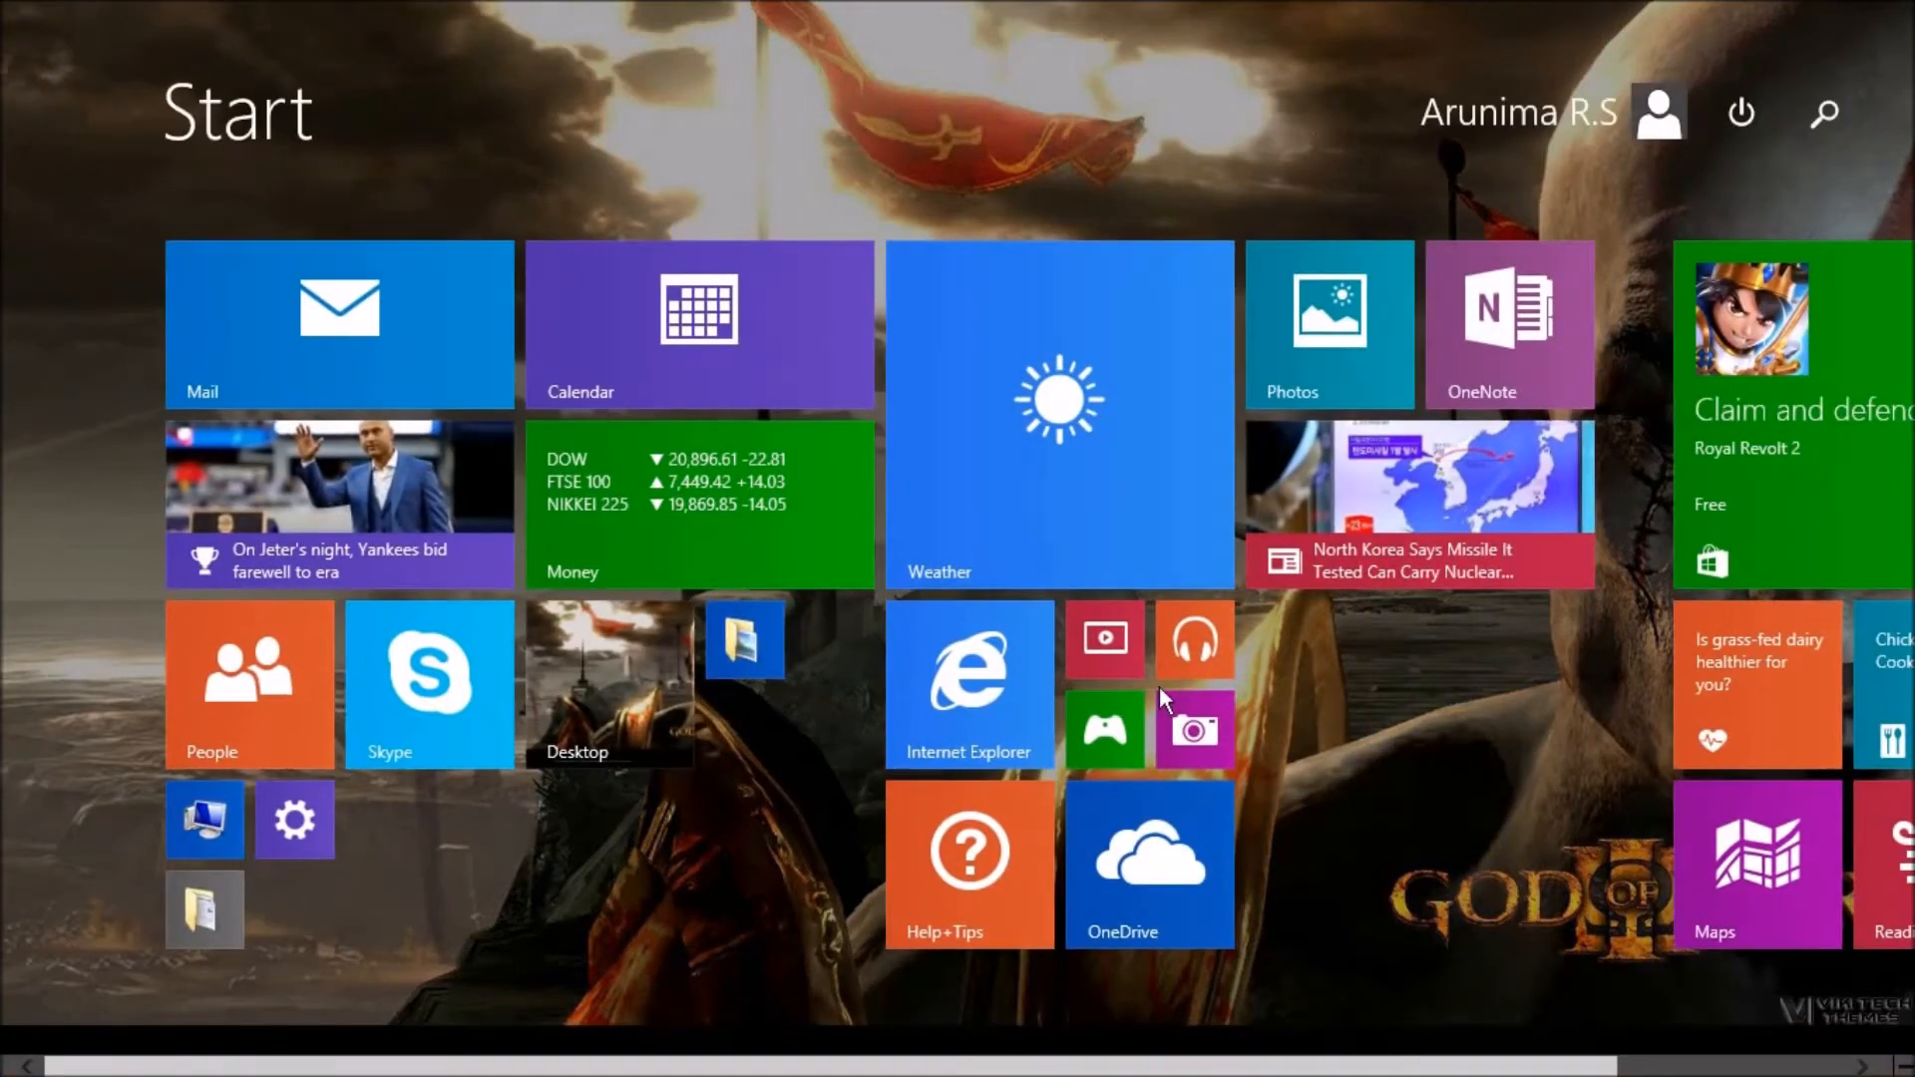
click(610, 683)
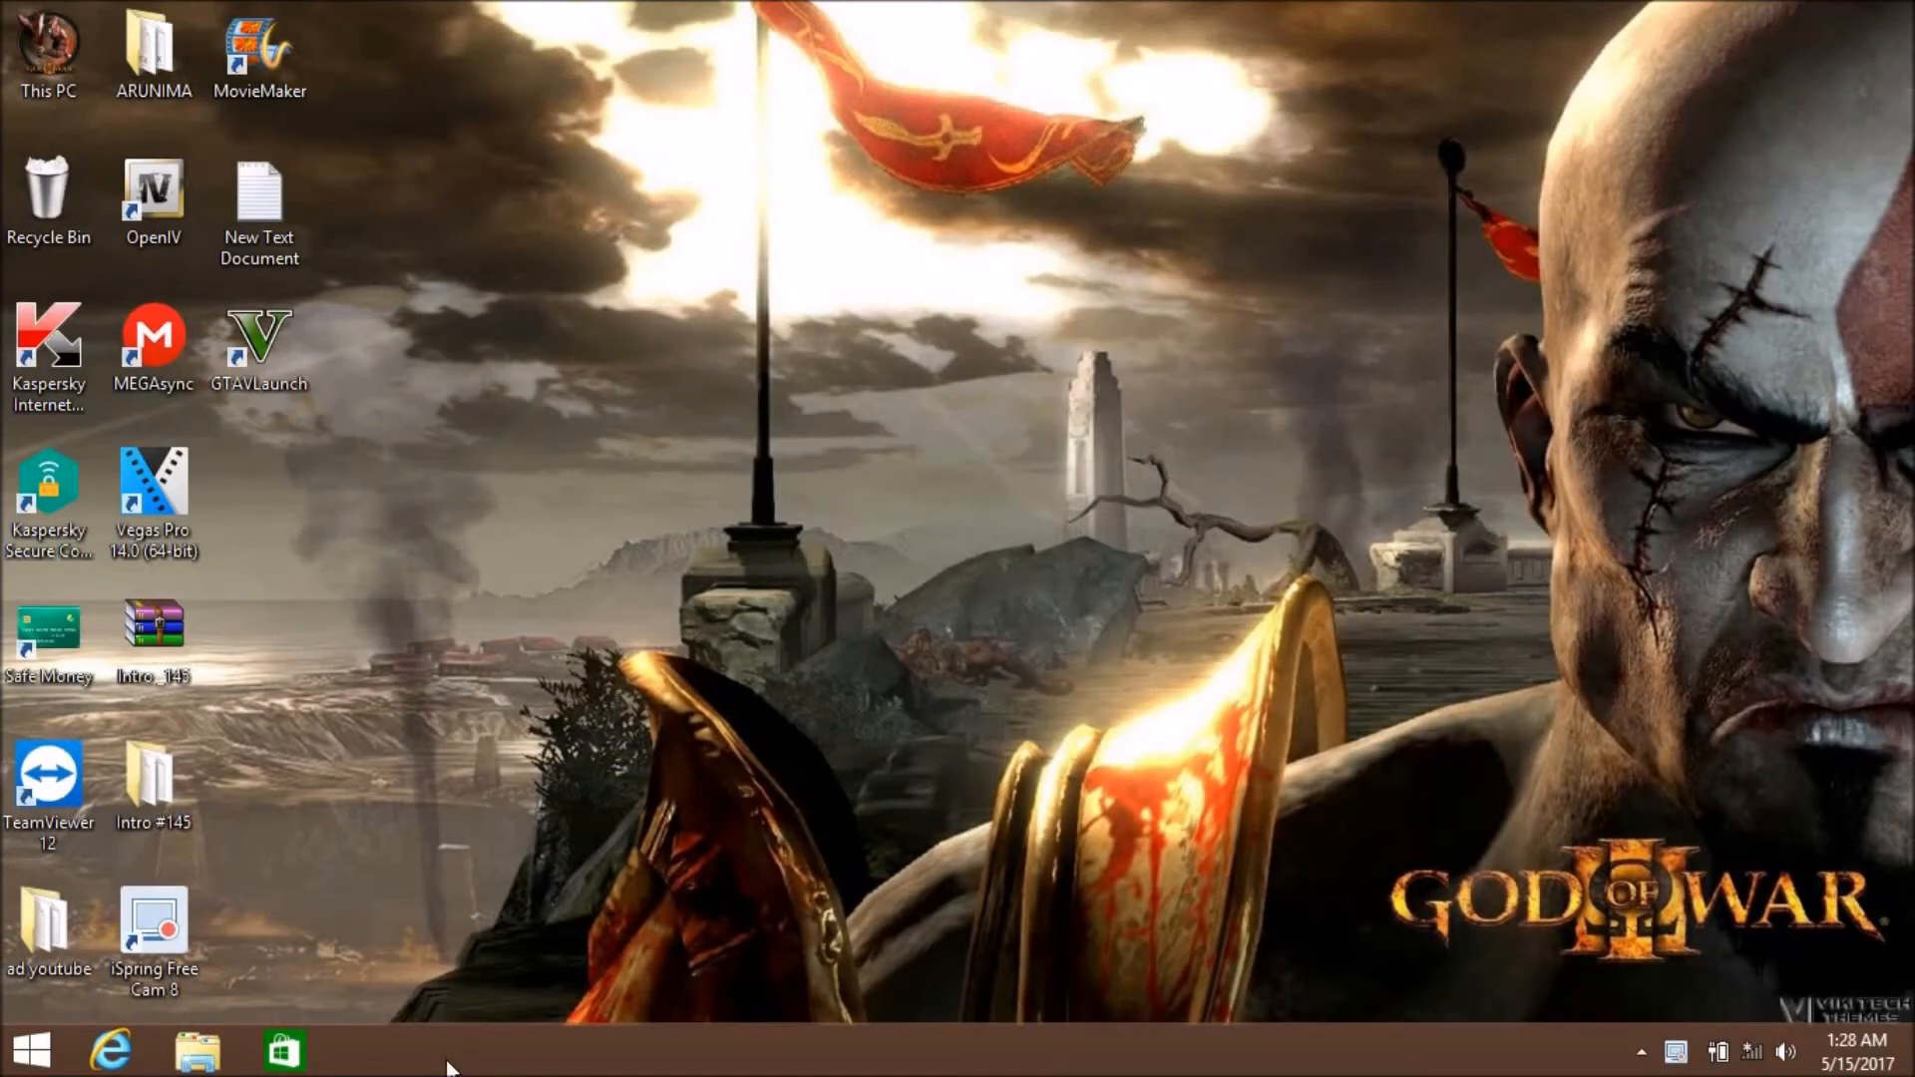
Review the Navigation options in the taskbar properties, accept them as they are, and check the Start screen
right_click(449, 1067)
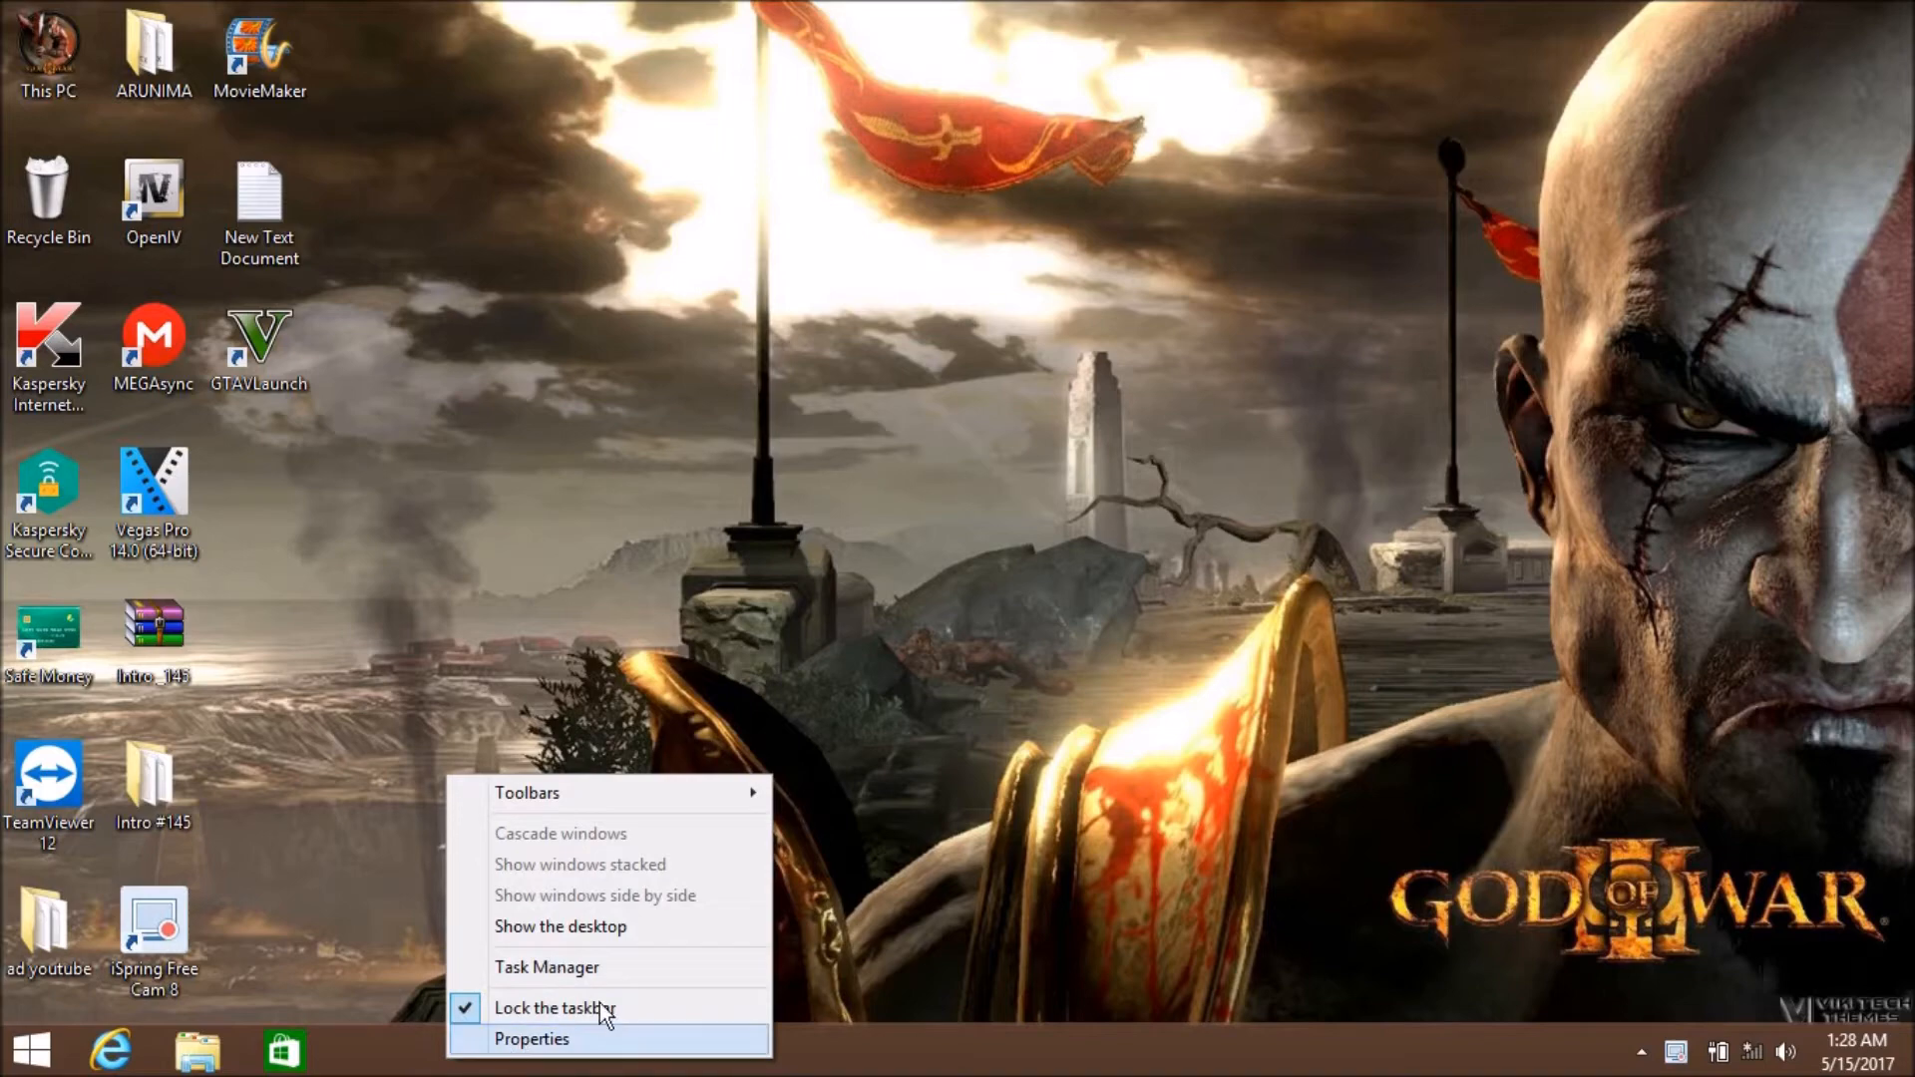
click(517, 1039)
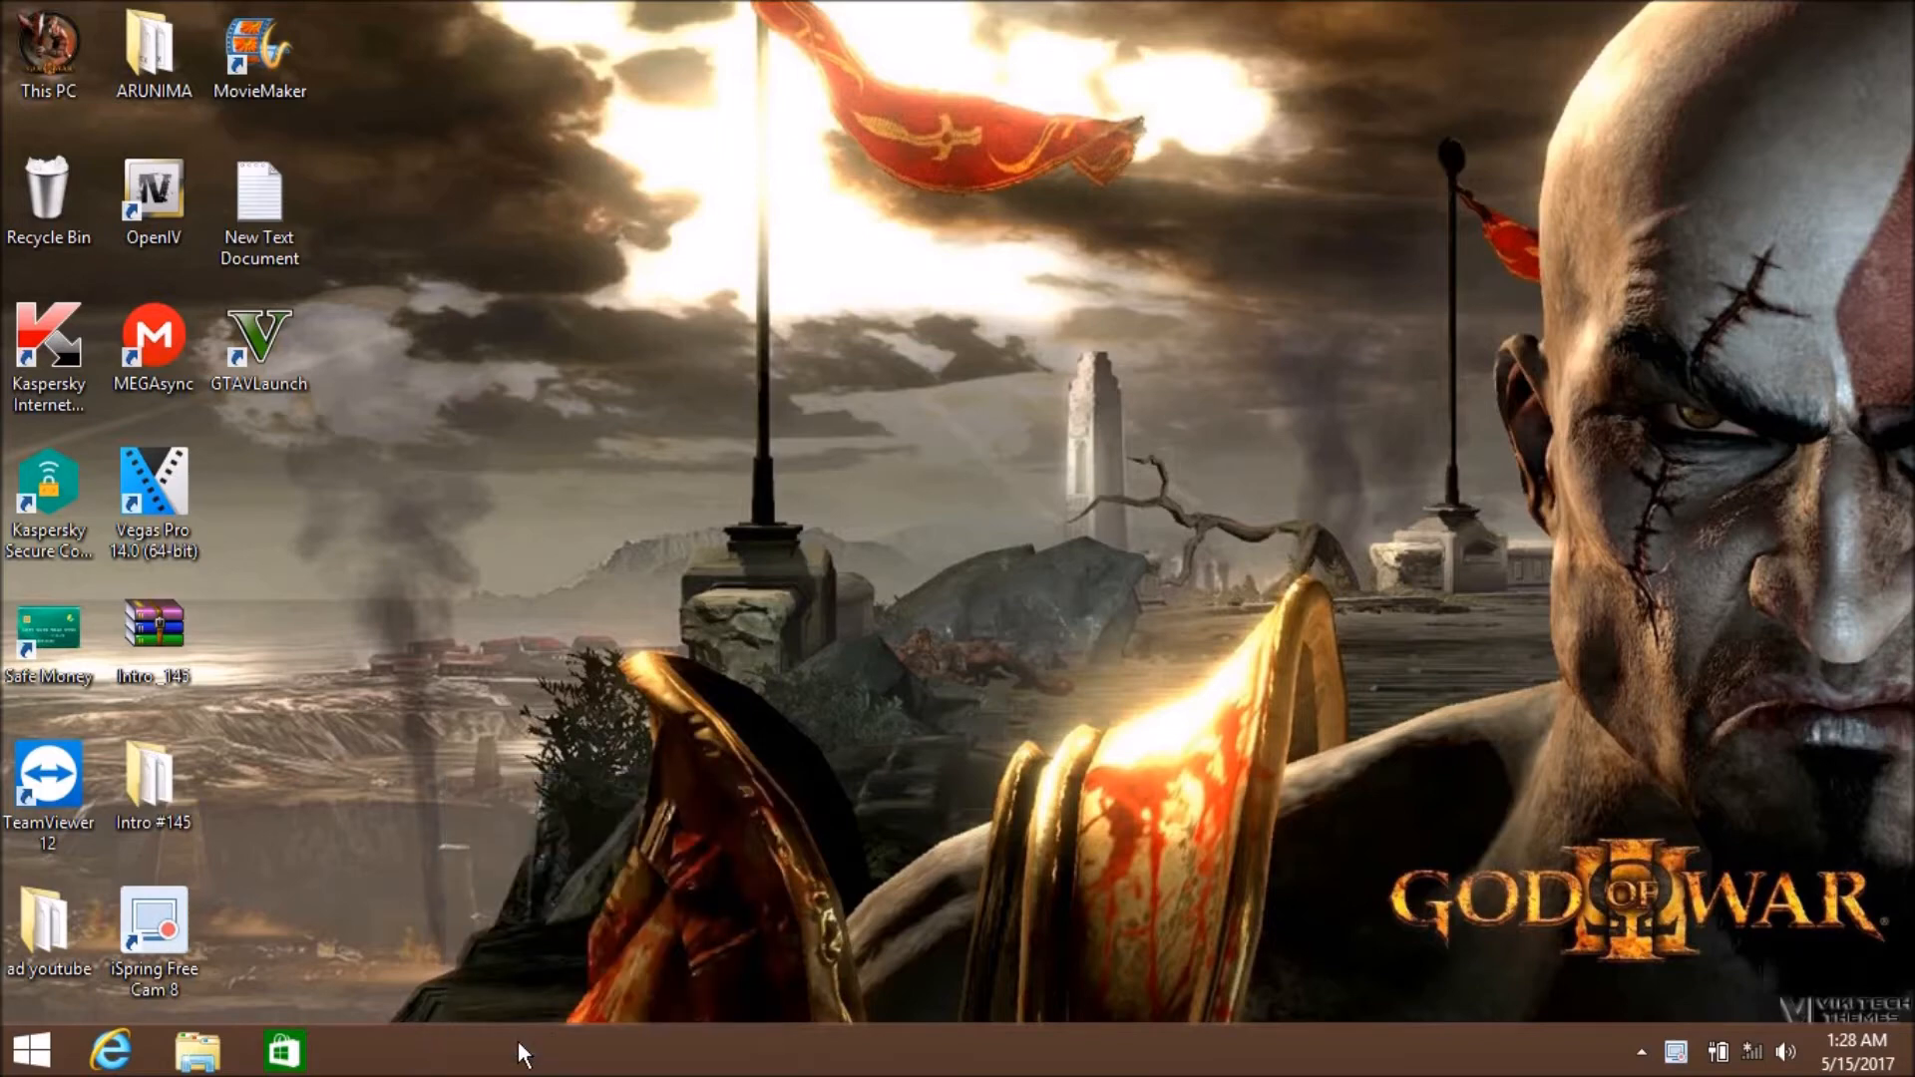
drag(918, 197, 882, 208)
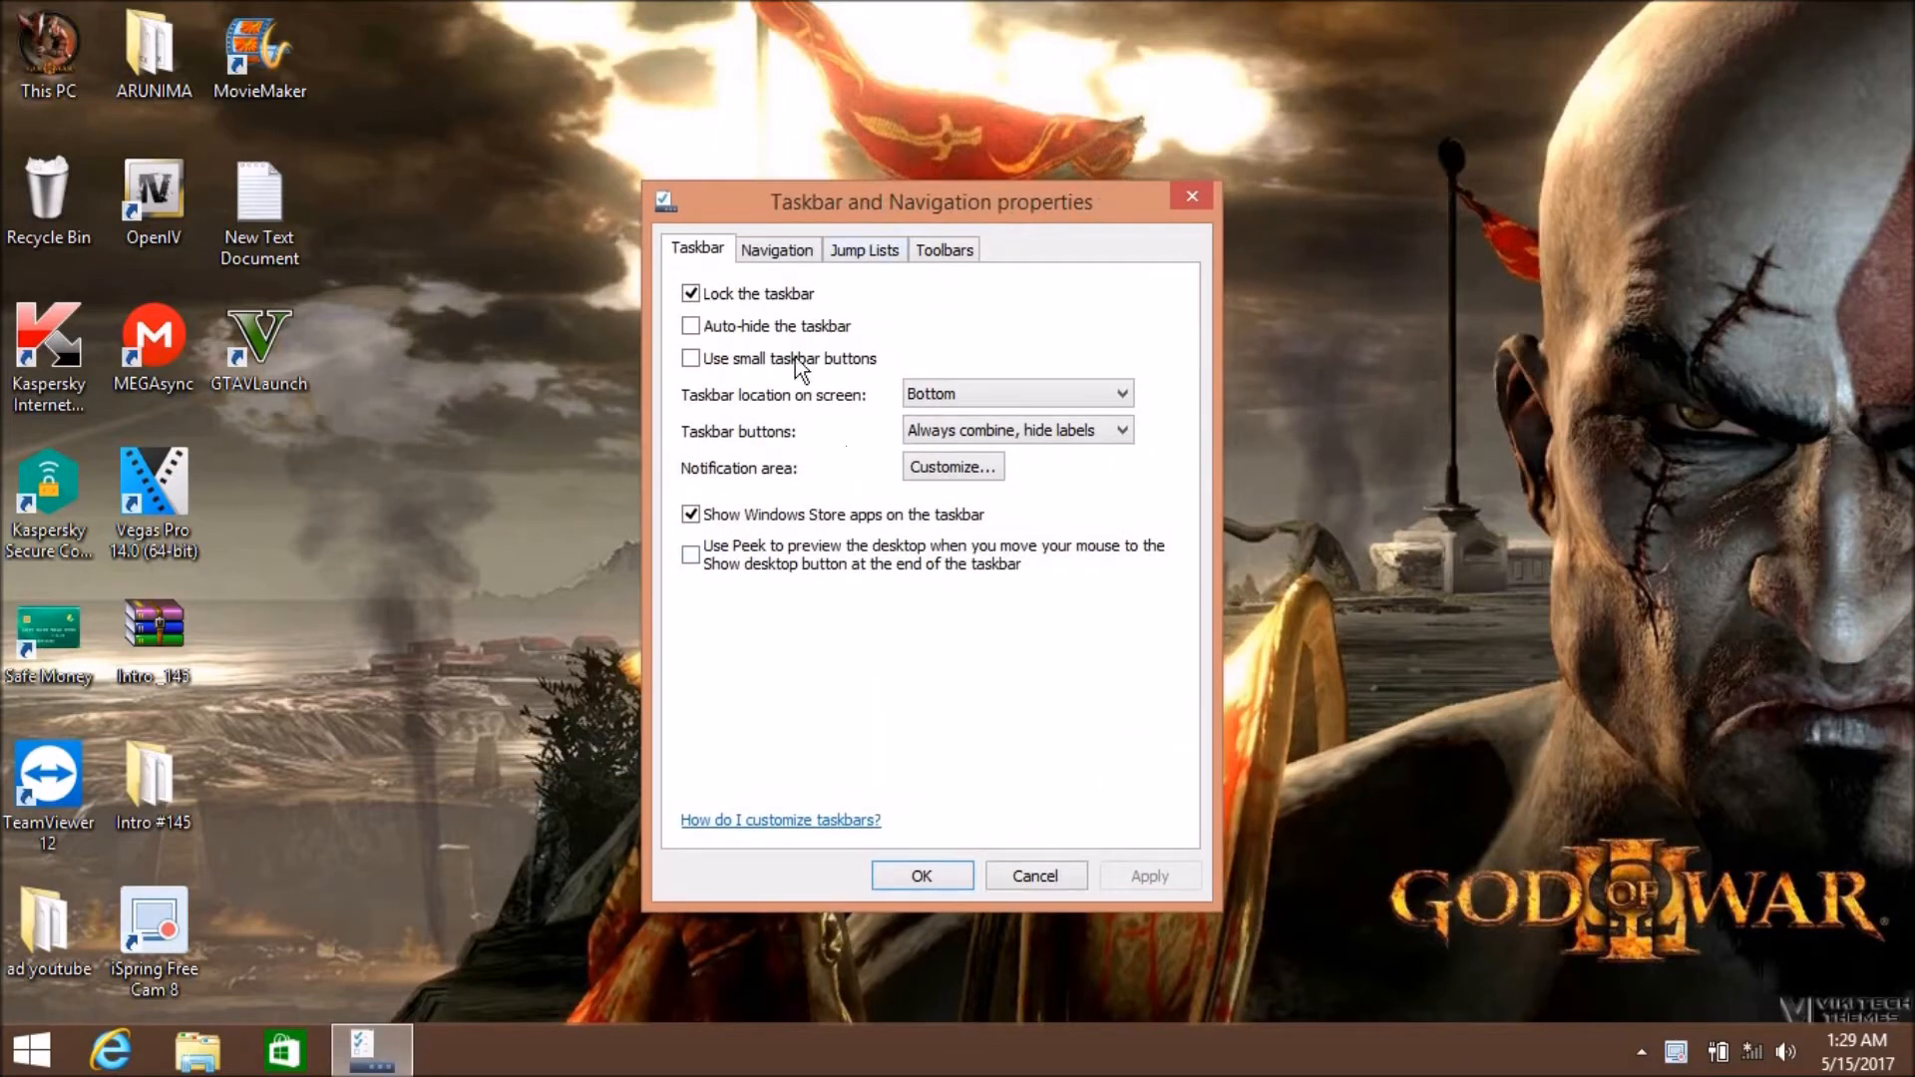
click(782, 254)
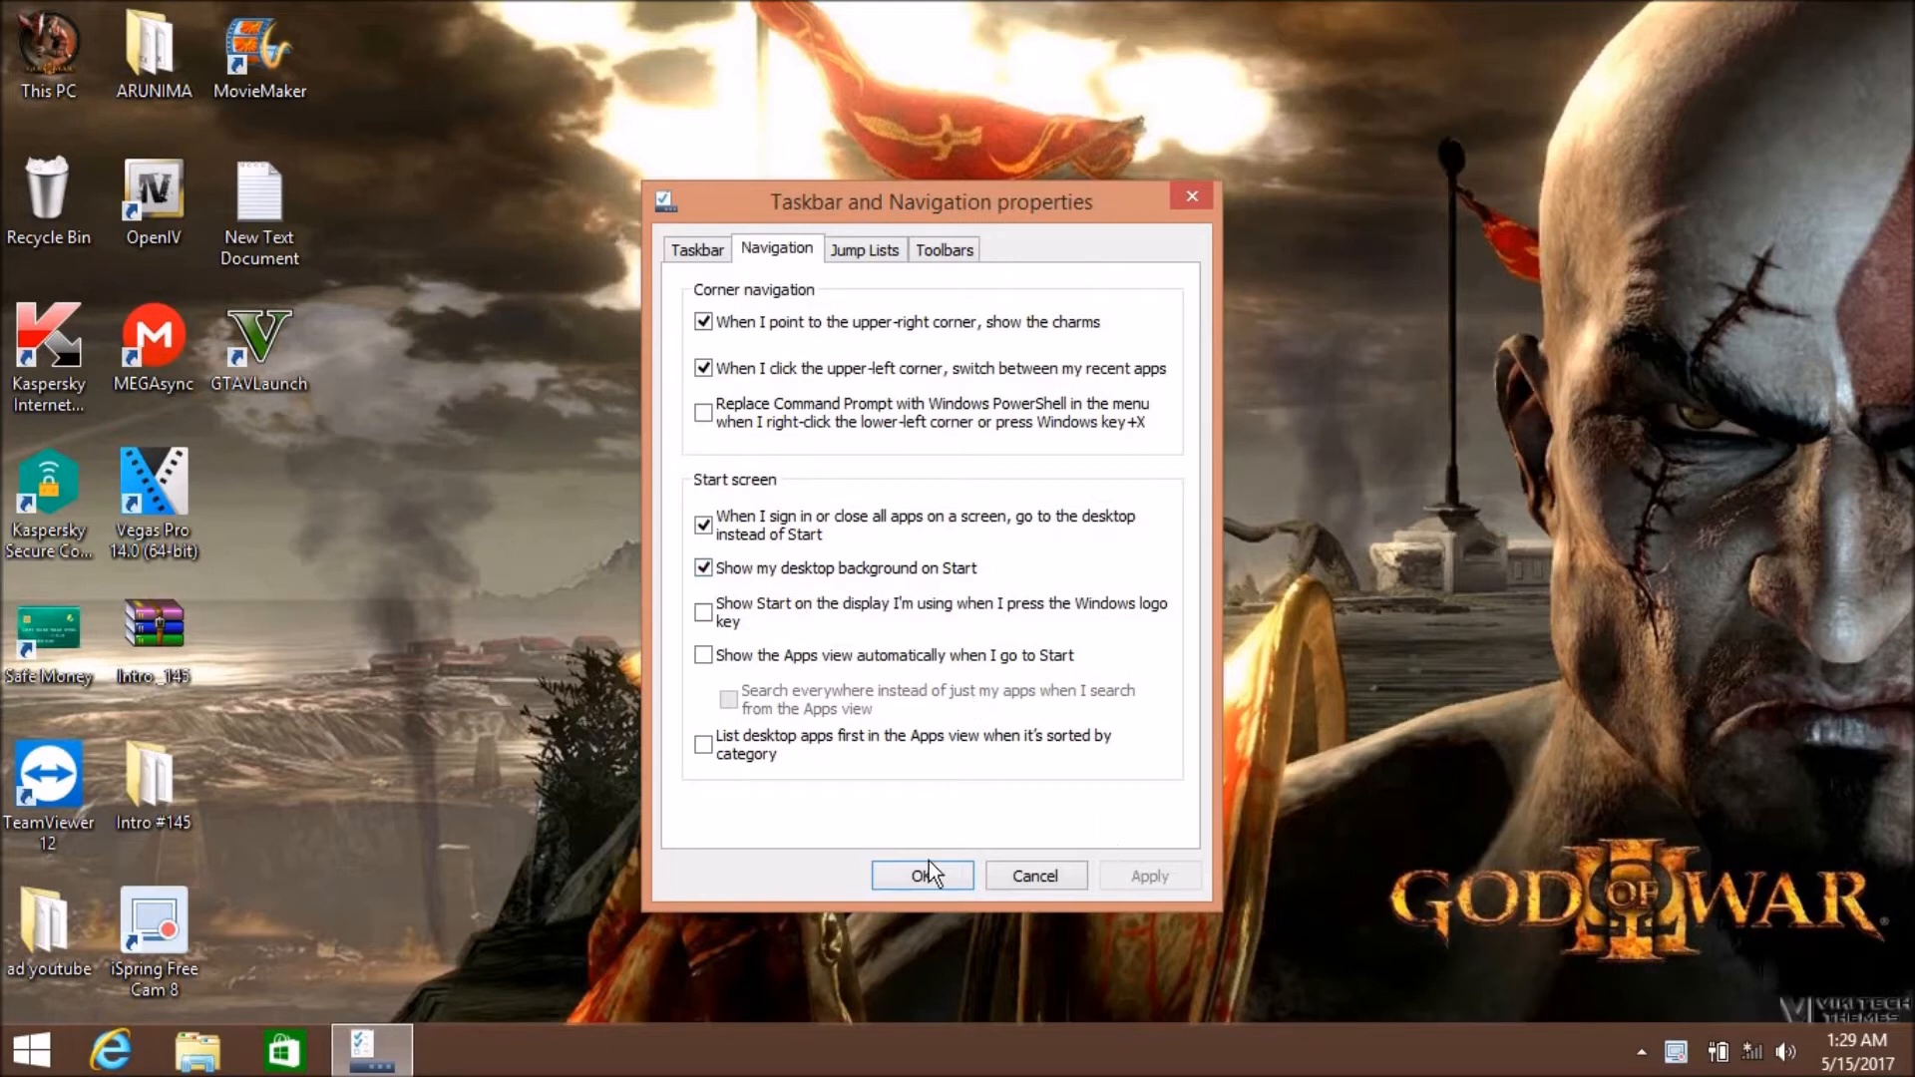
key(Return)
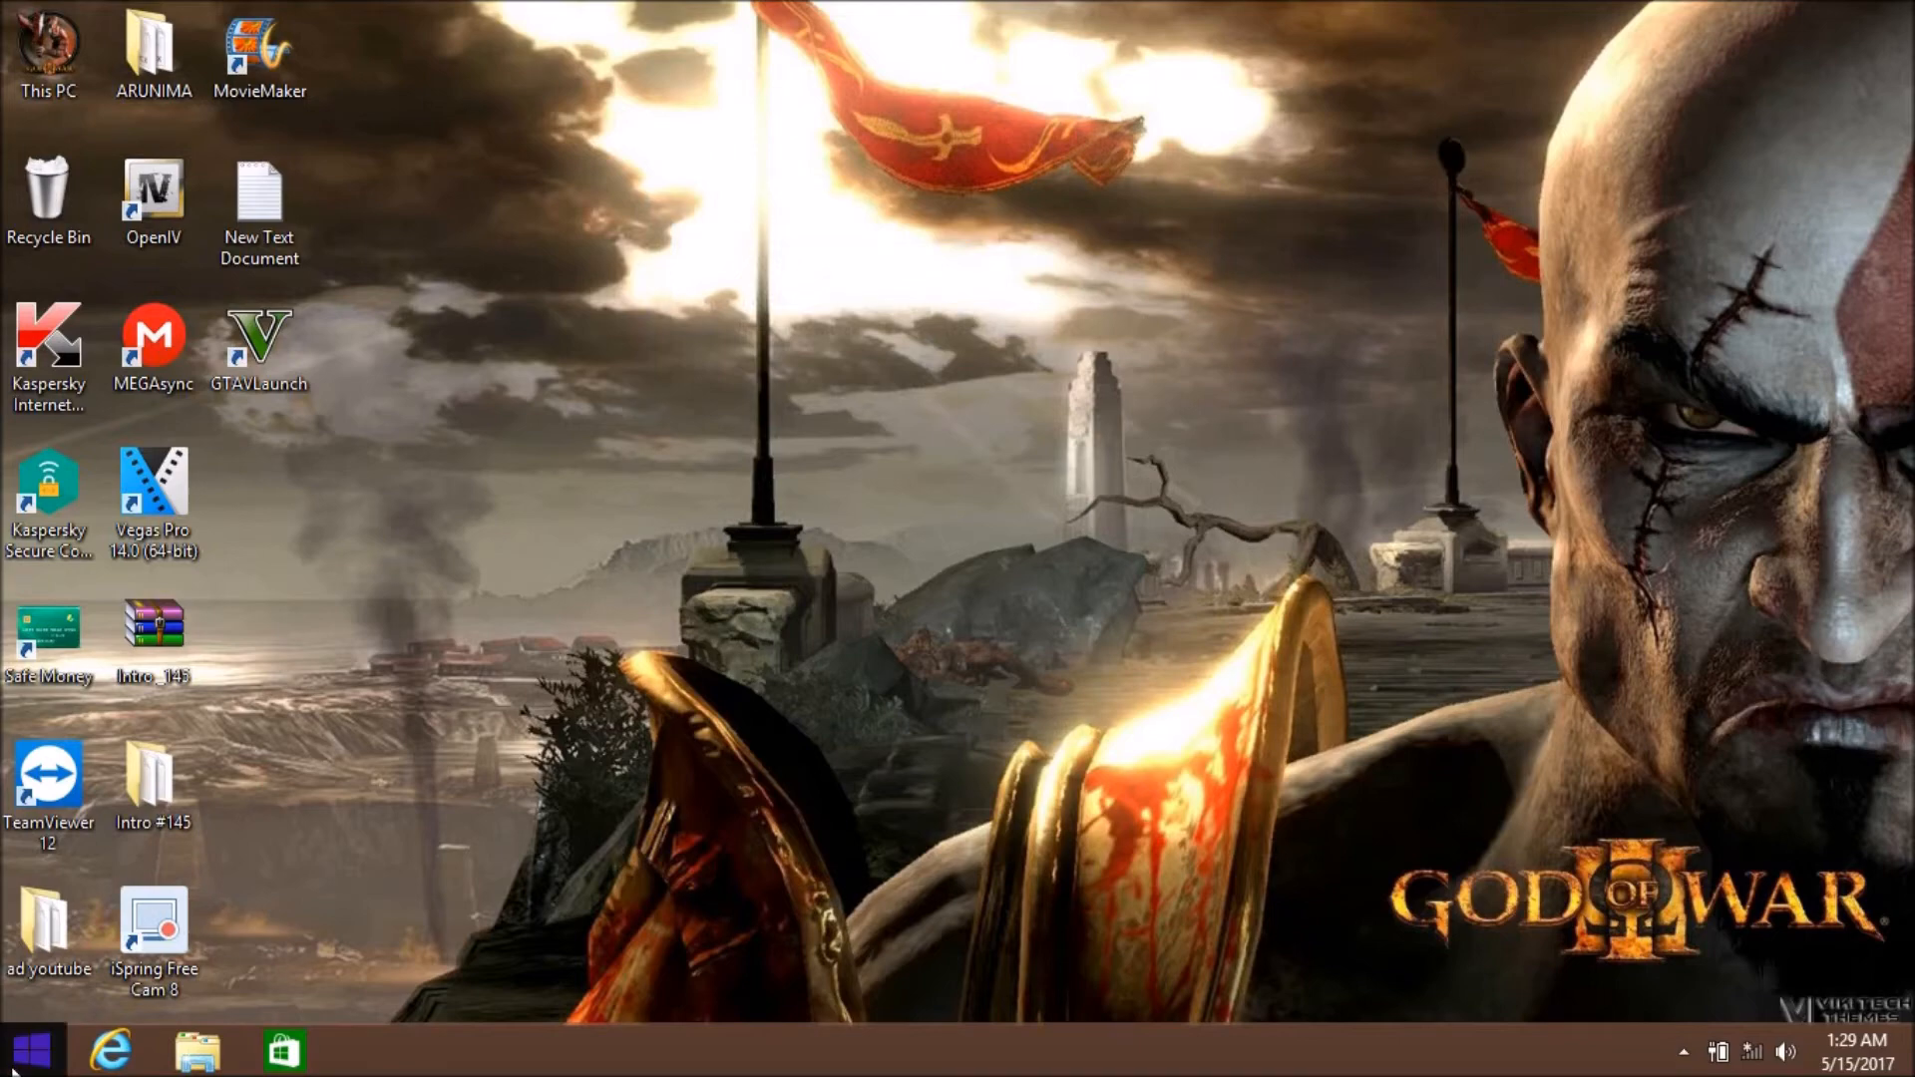
click(32, 1049)
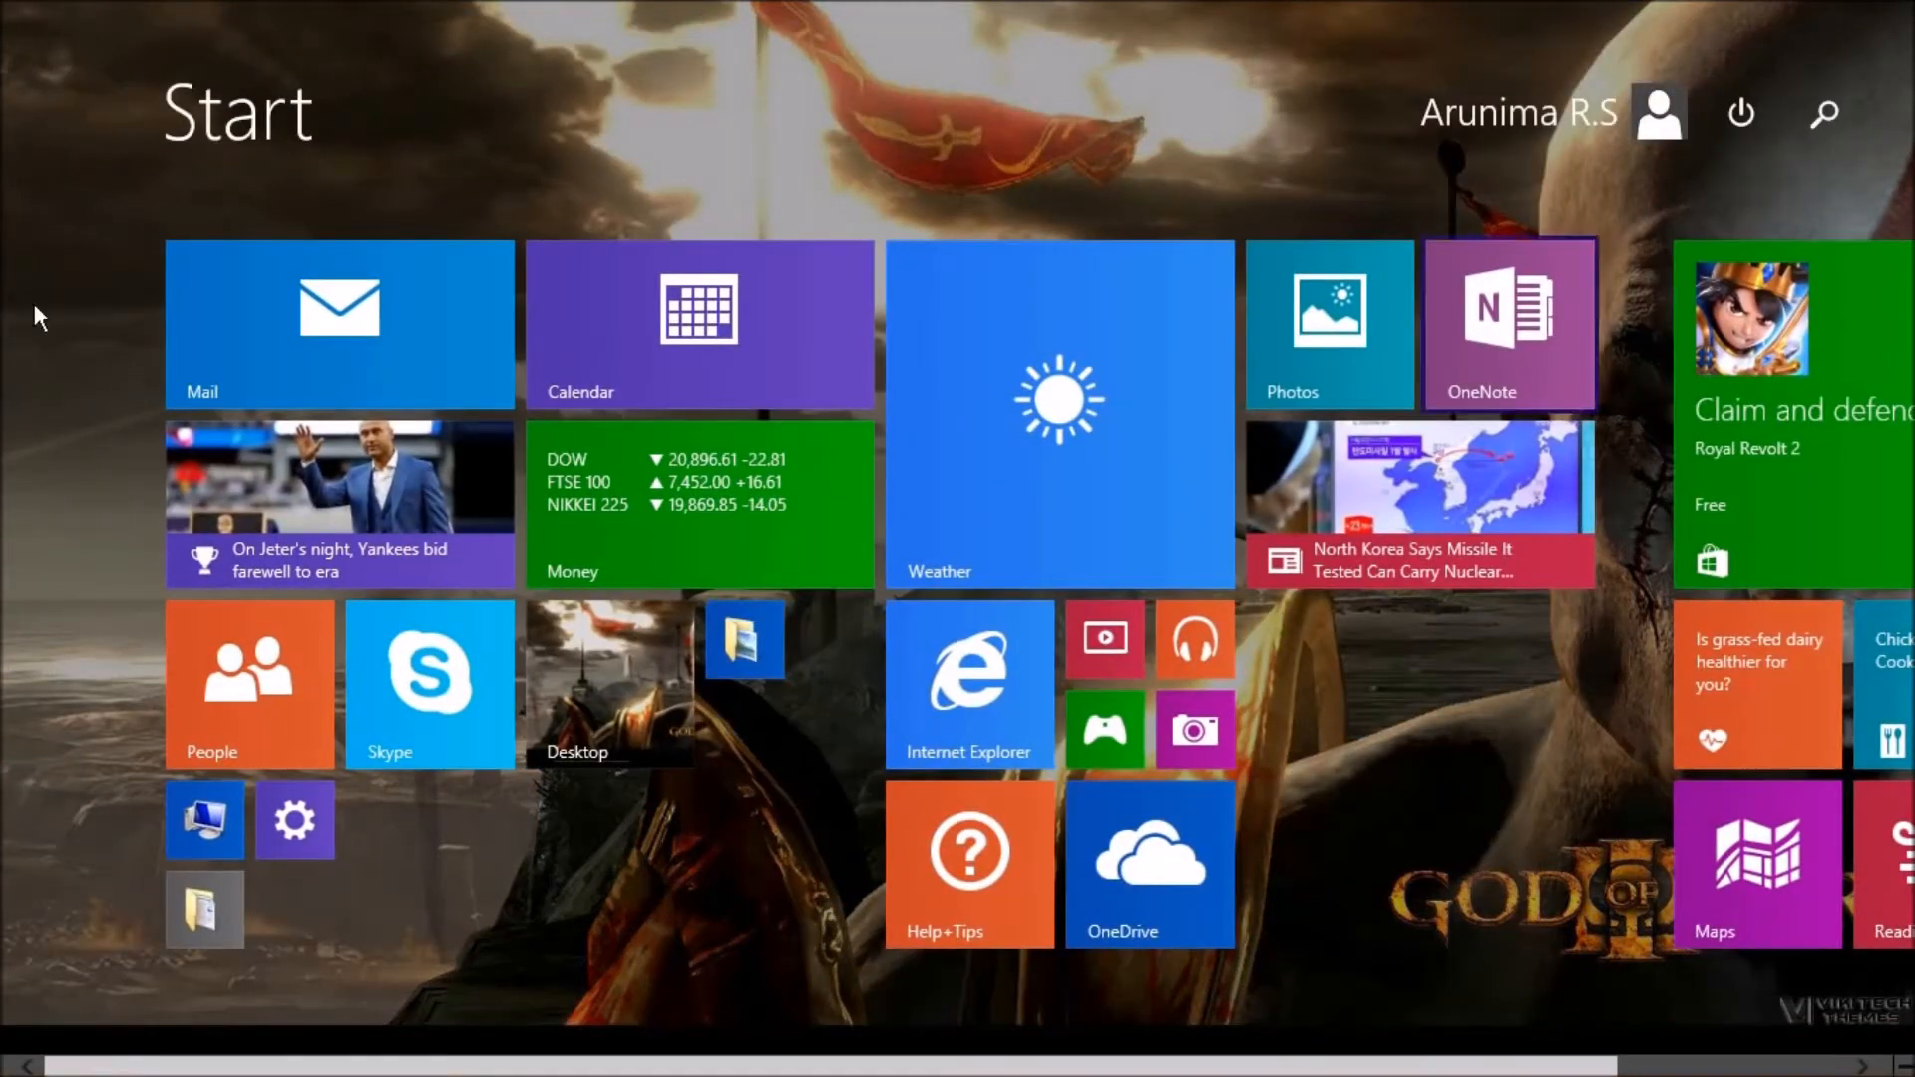
click(597, 686)
right_click(675, 351)
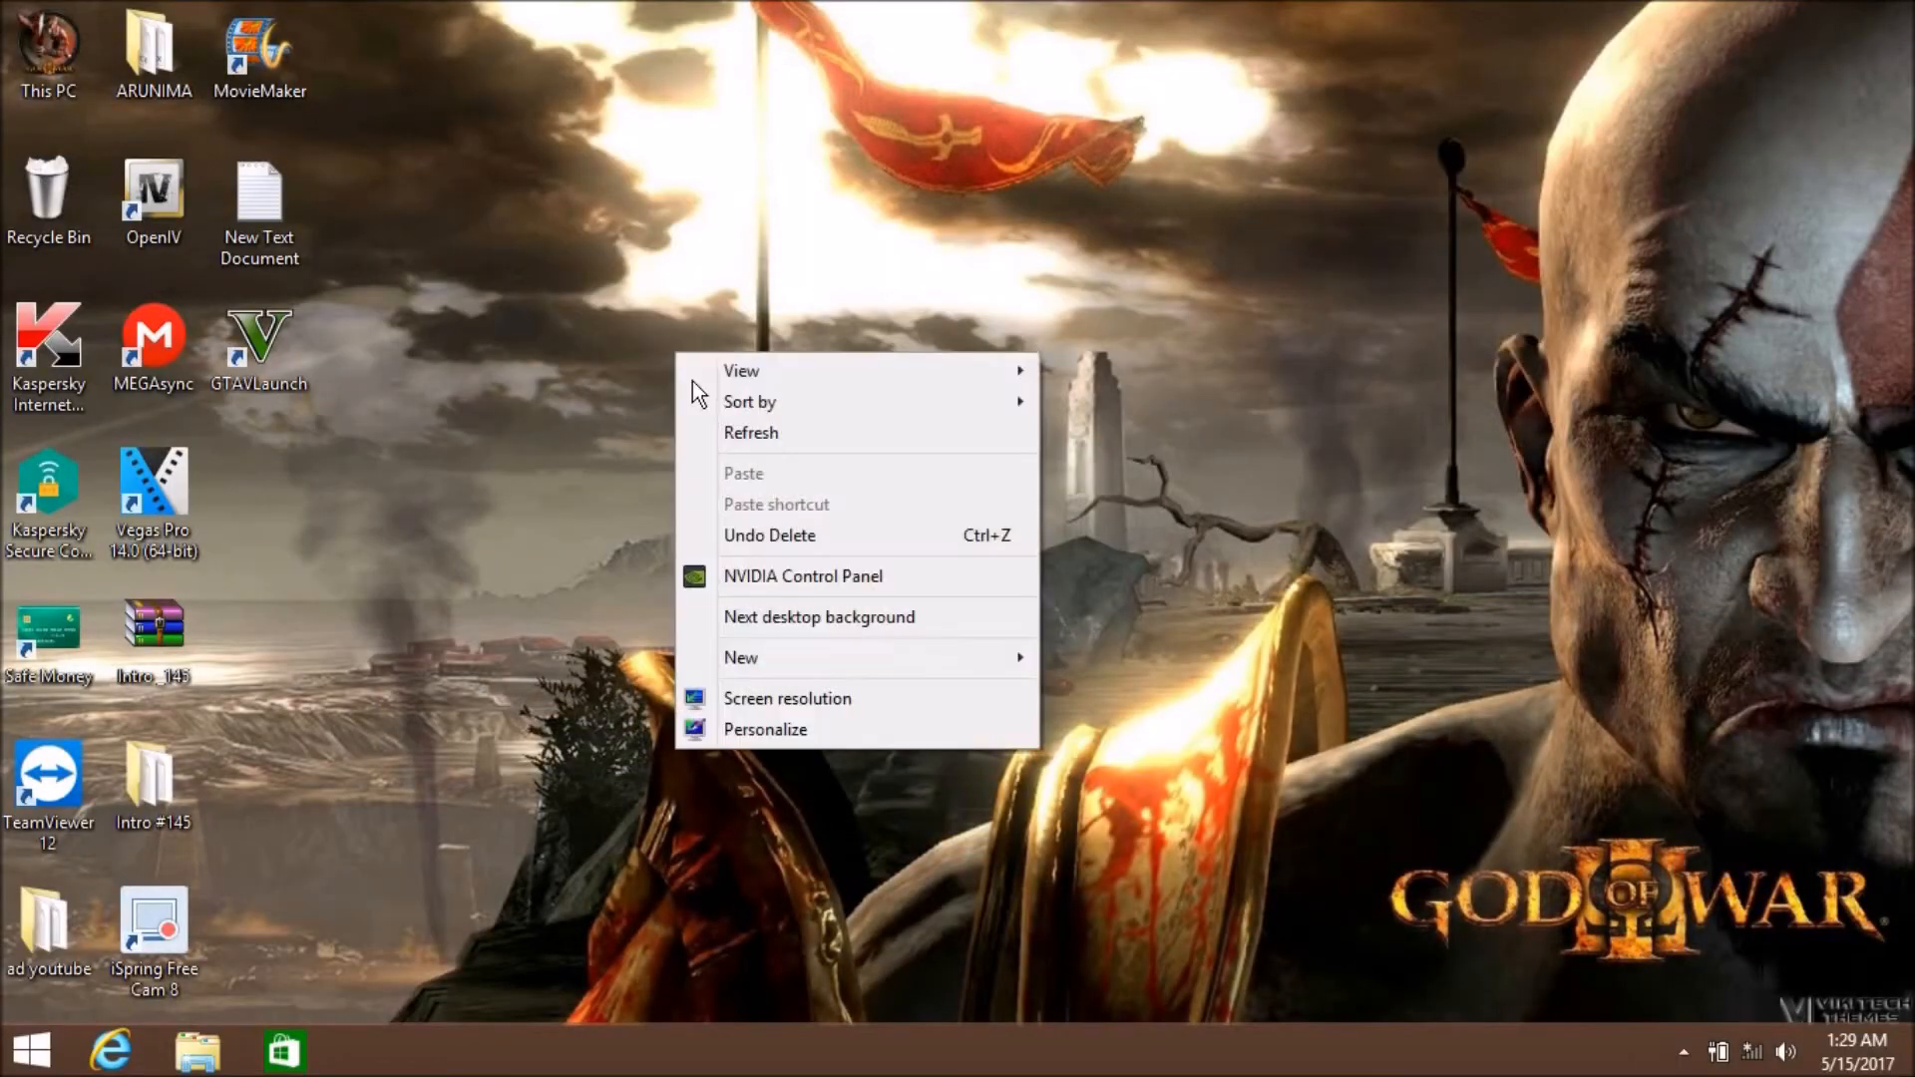
click(705, 432)
right_click(705, 399)
click(831, 465)
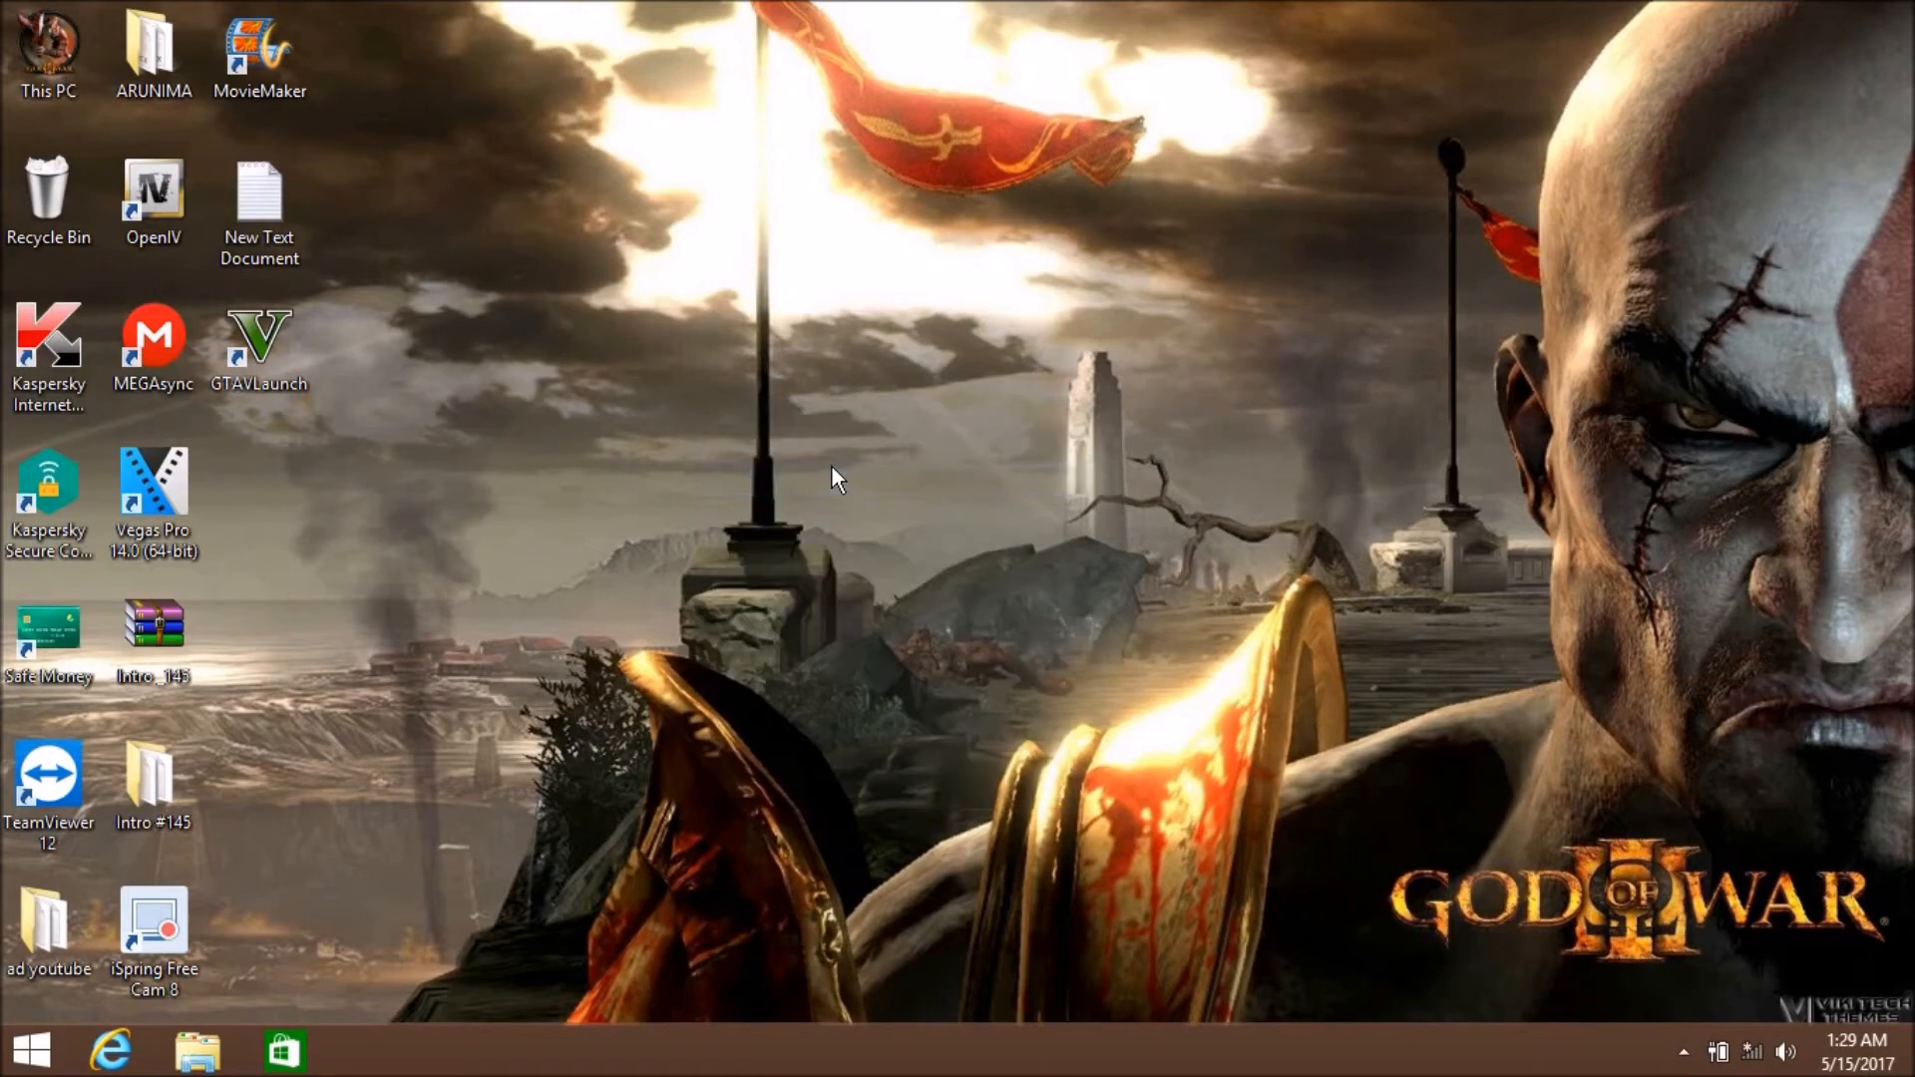
right_click(778, 329)
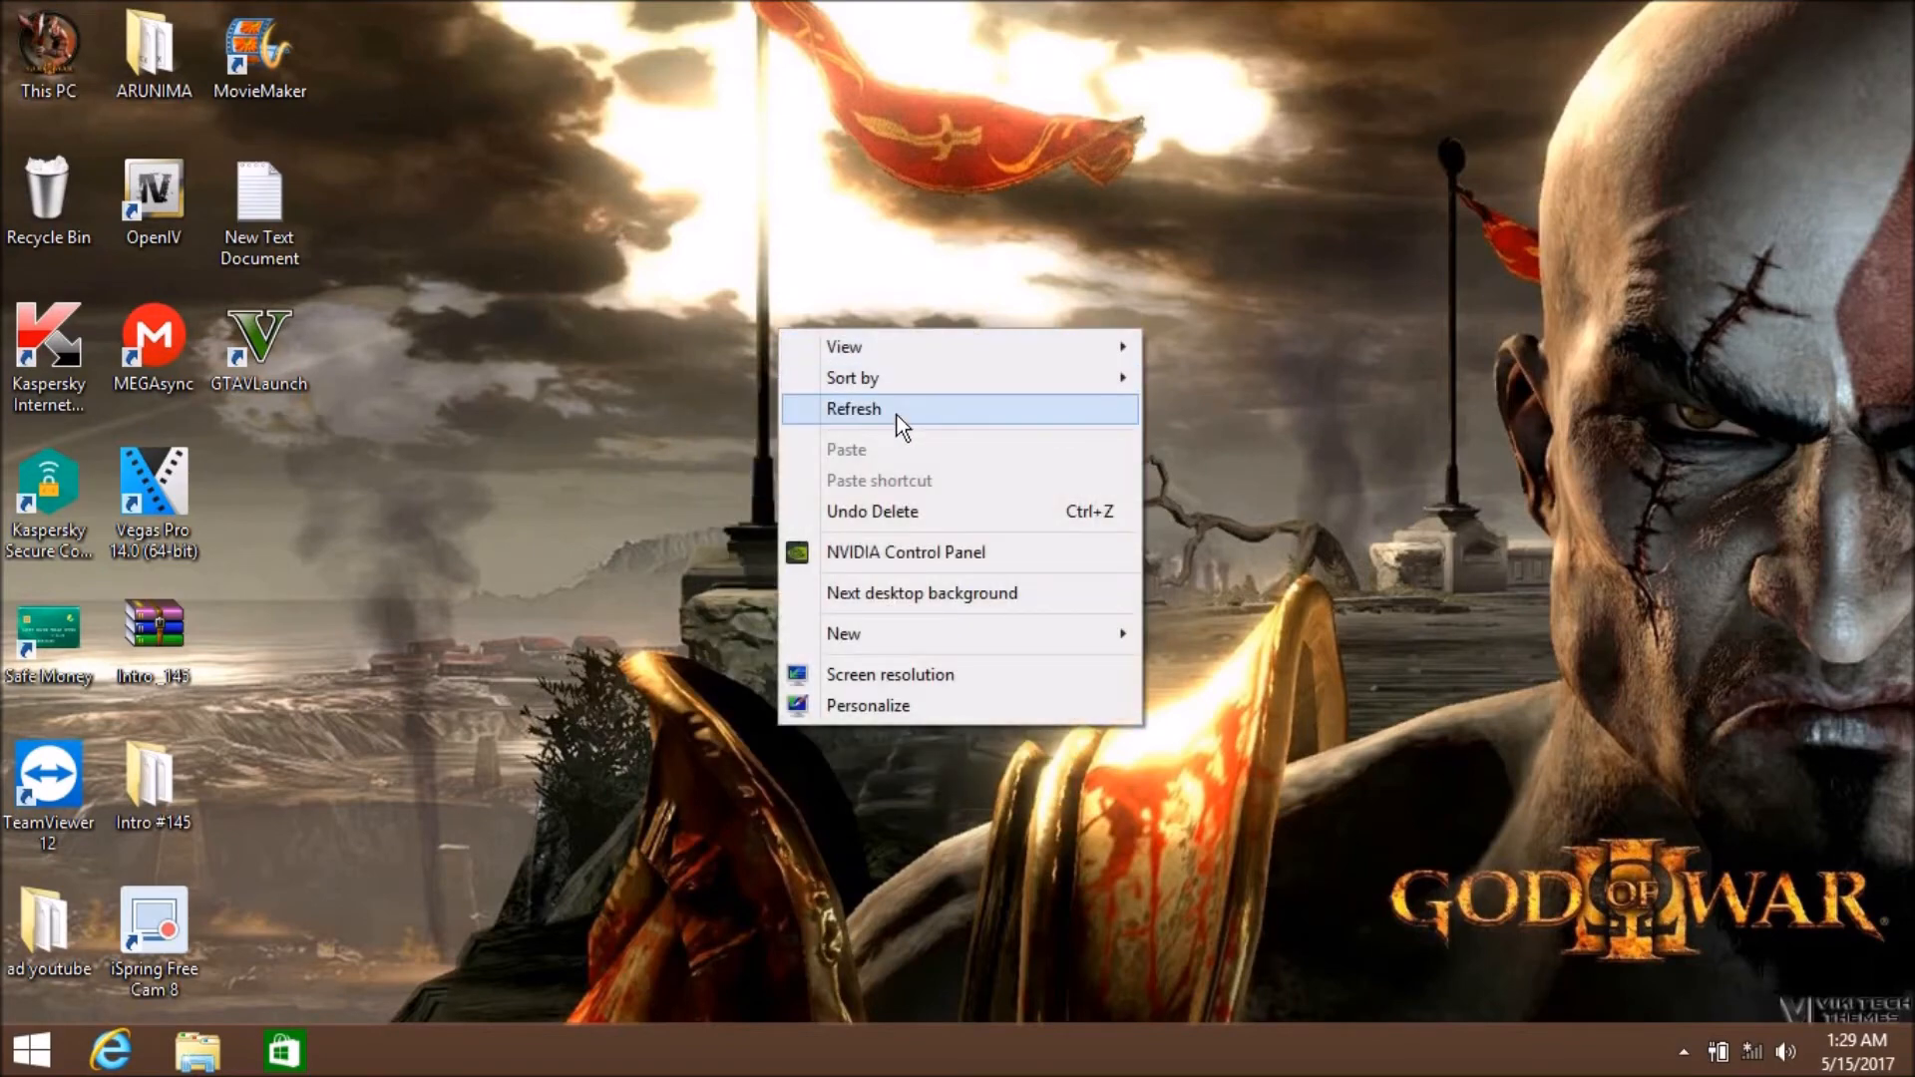
click(882, 403)
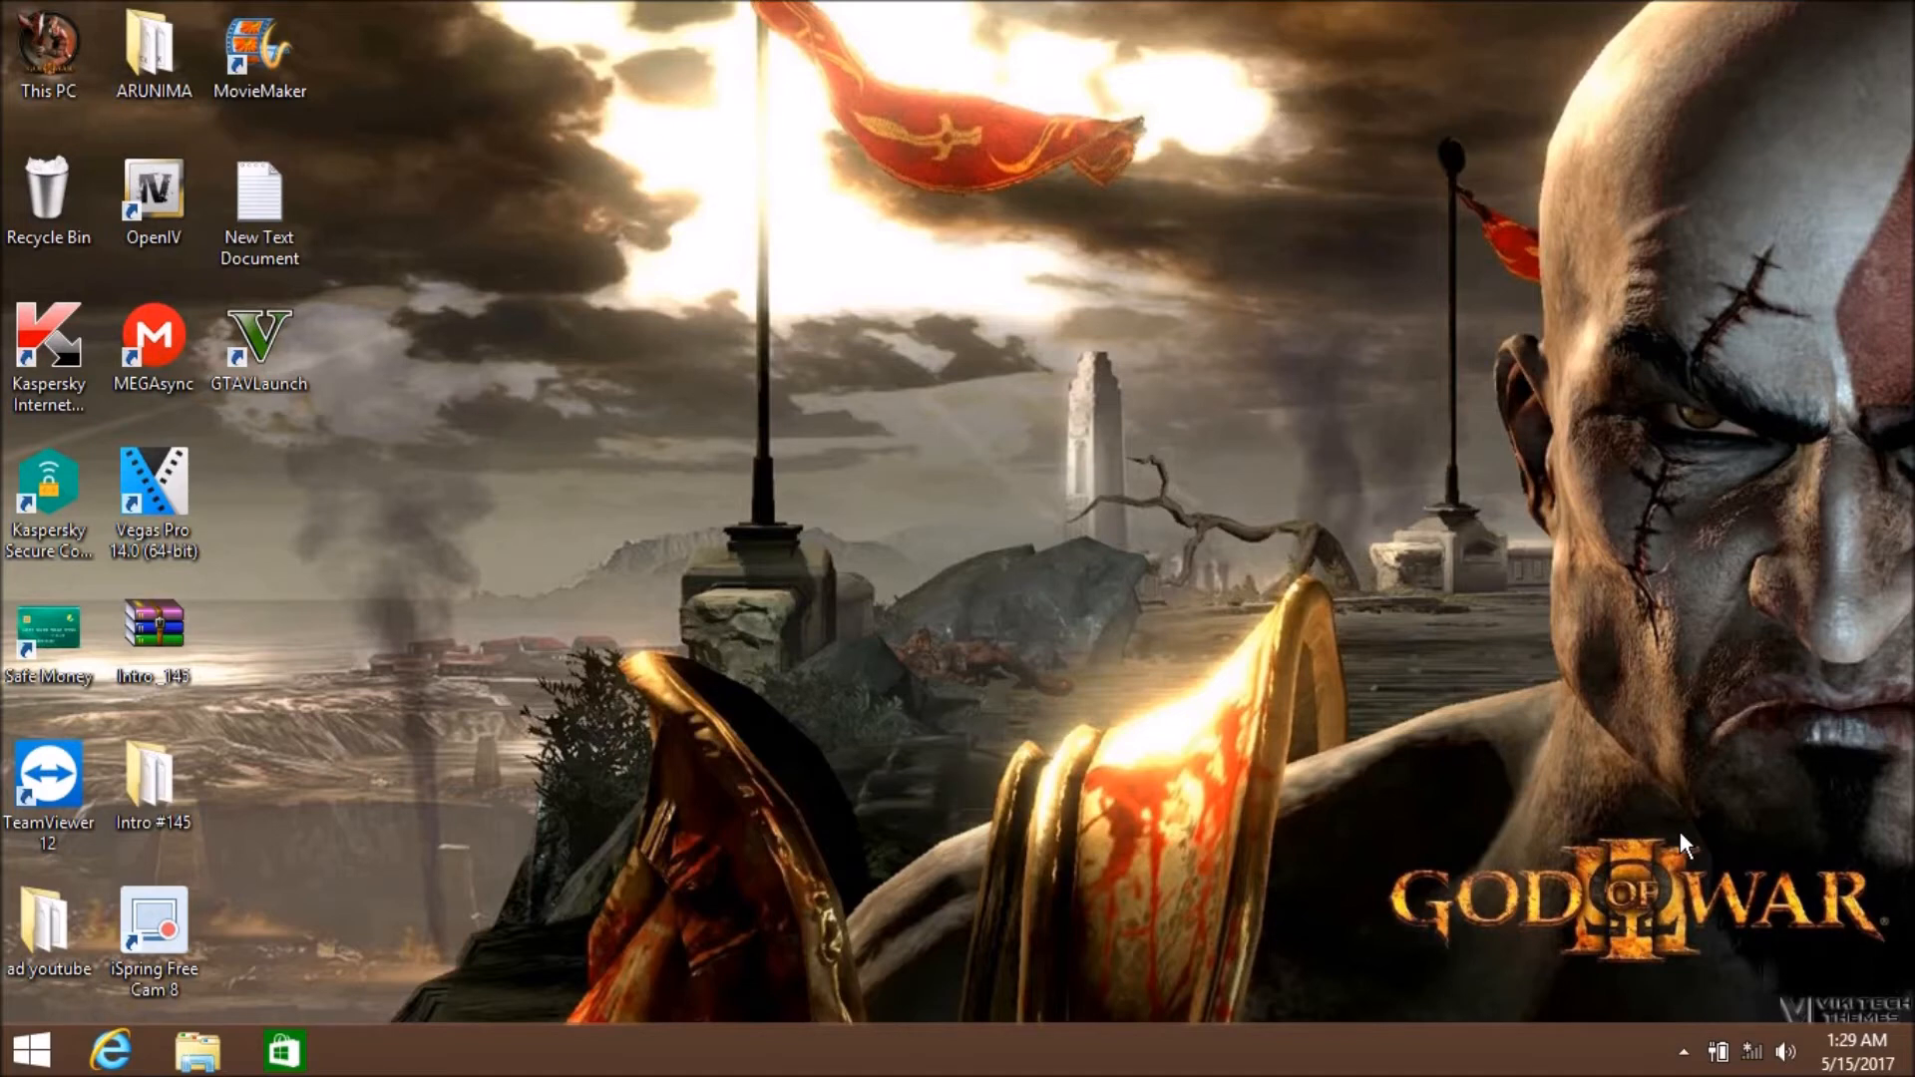
View the computer's basic system information, including the Windows edition and activation status, and close it
right_click(10, 44)
click(159, 449)
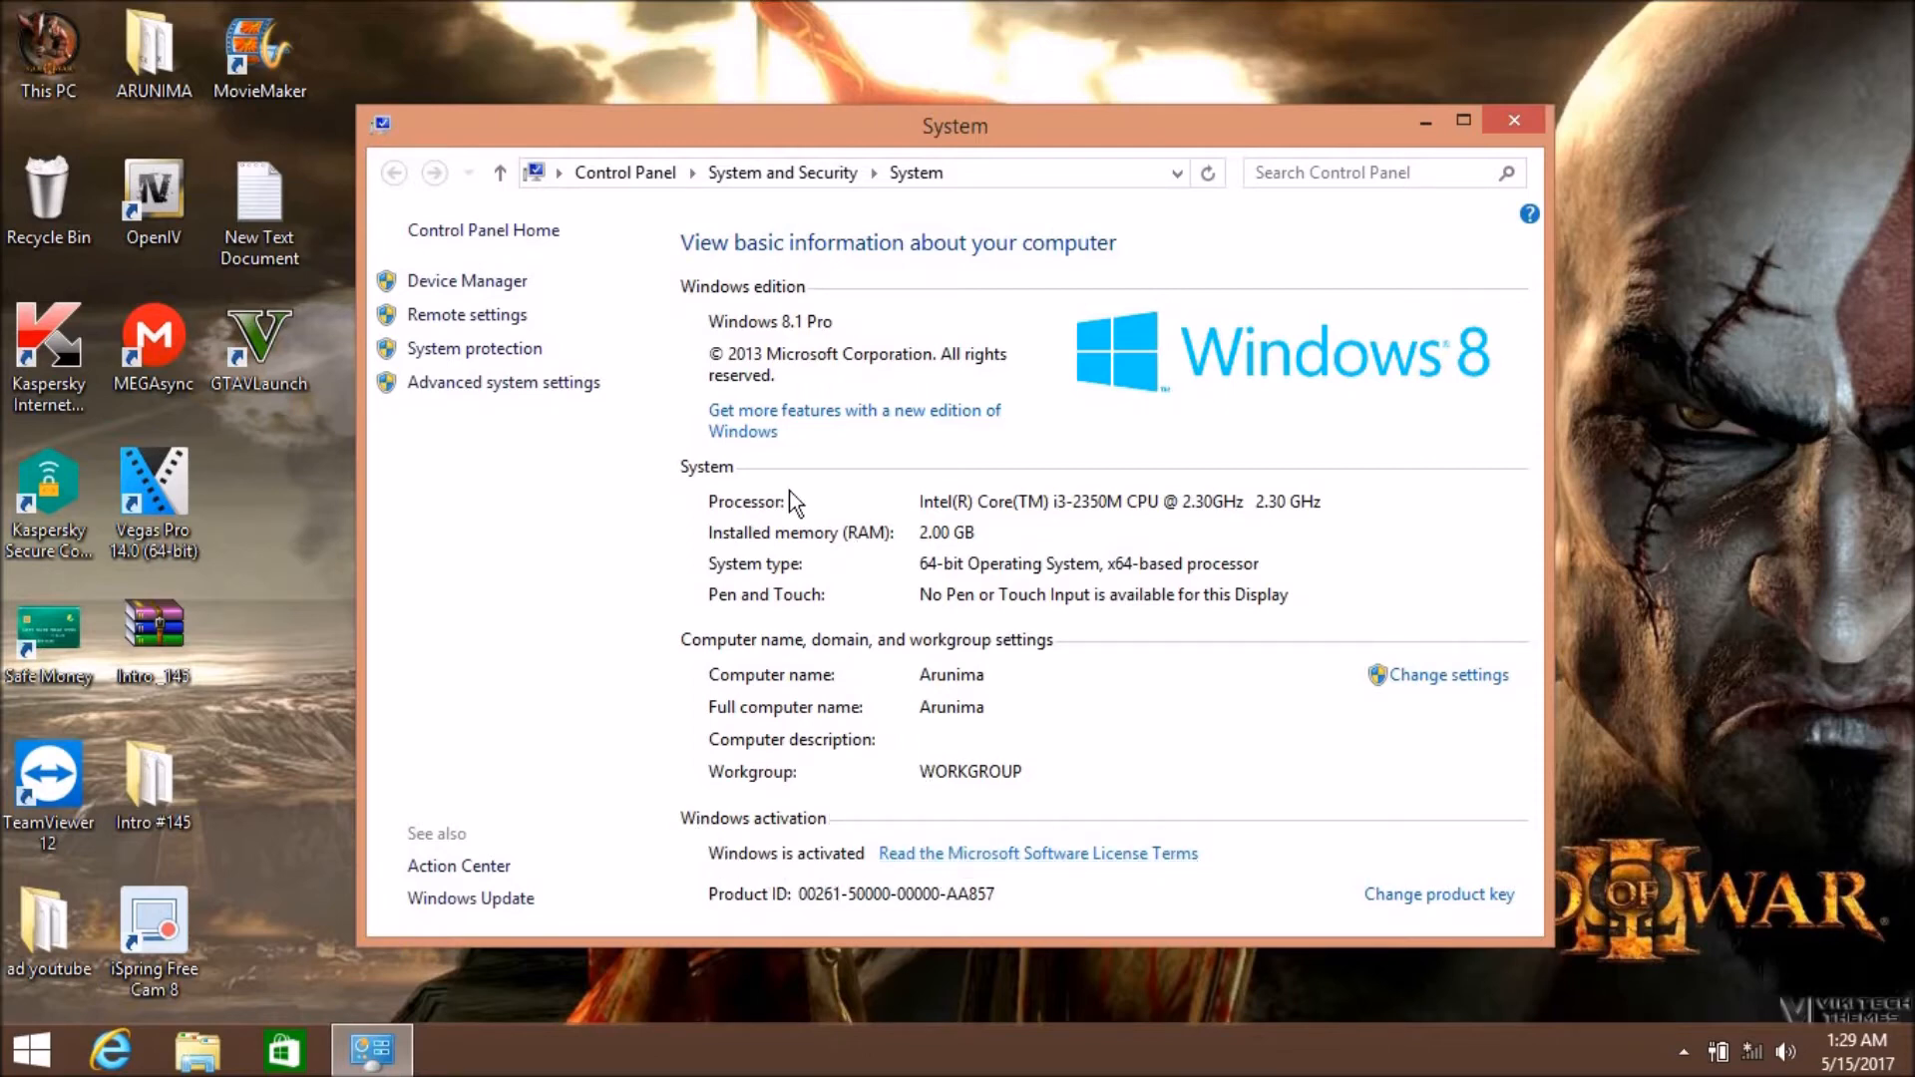
drag(797, 113, 777, 83)
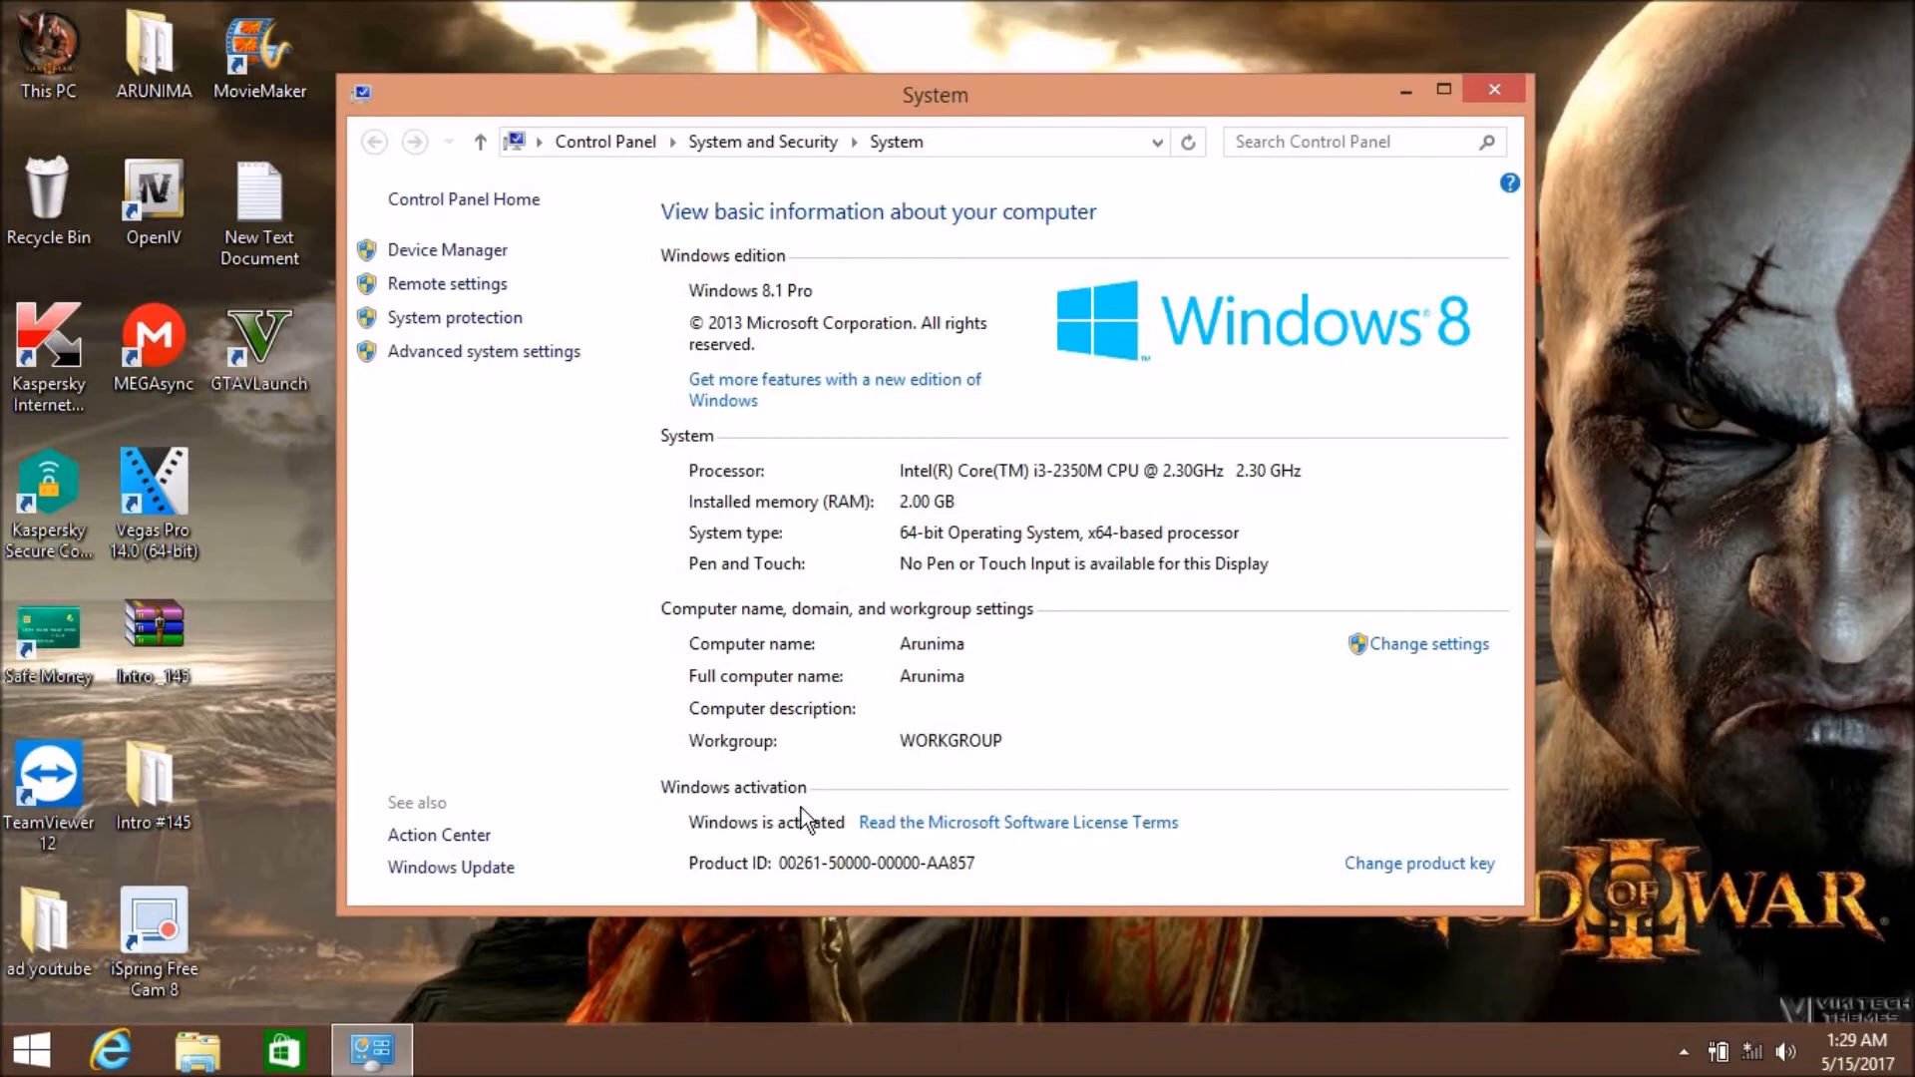
click(1499, 88)
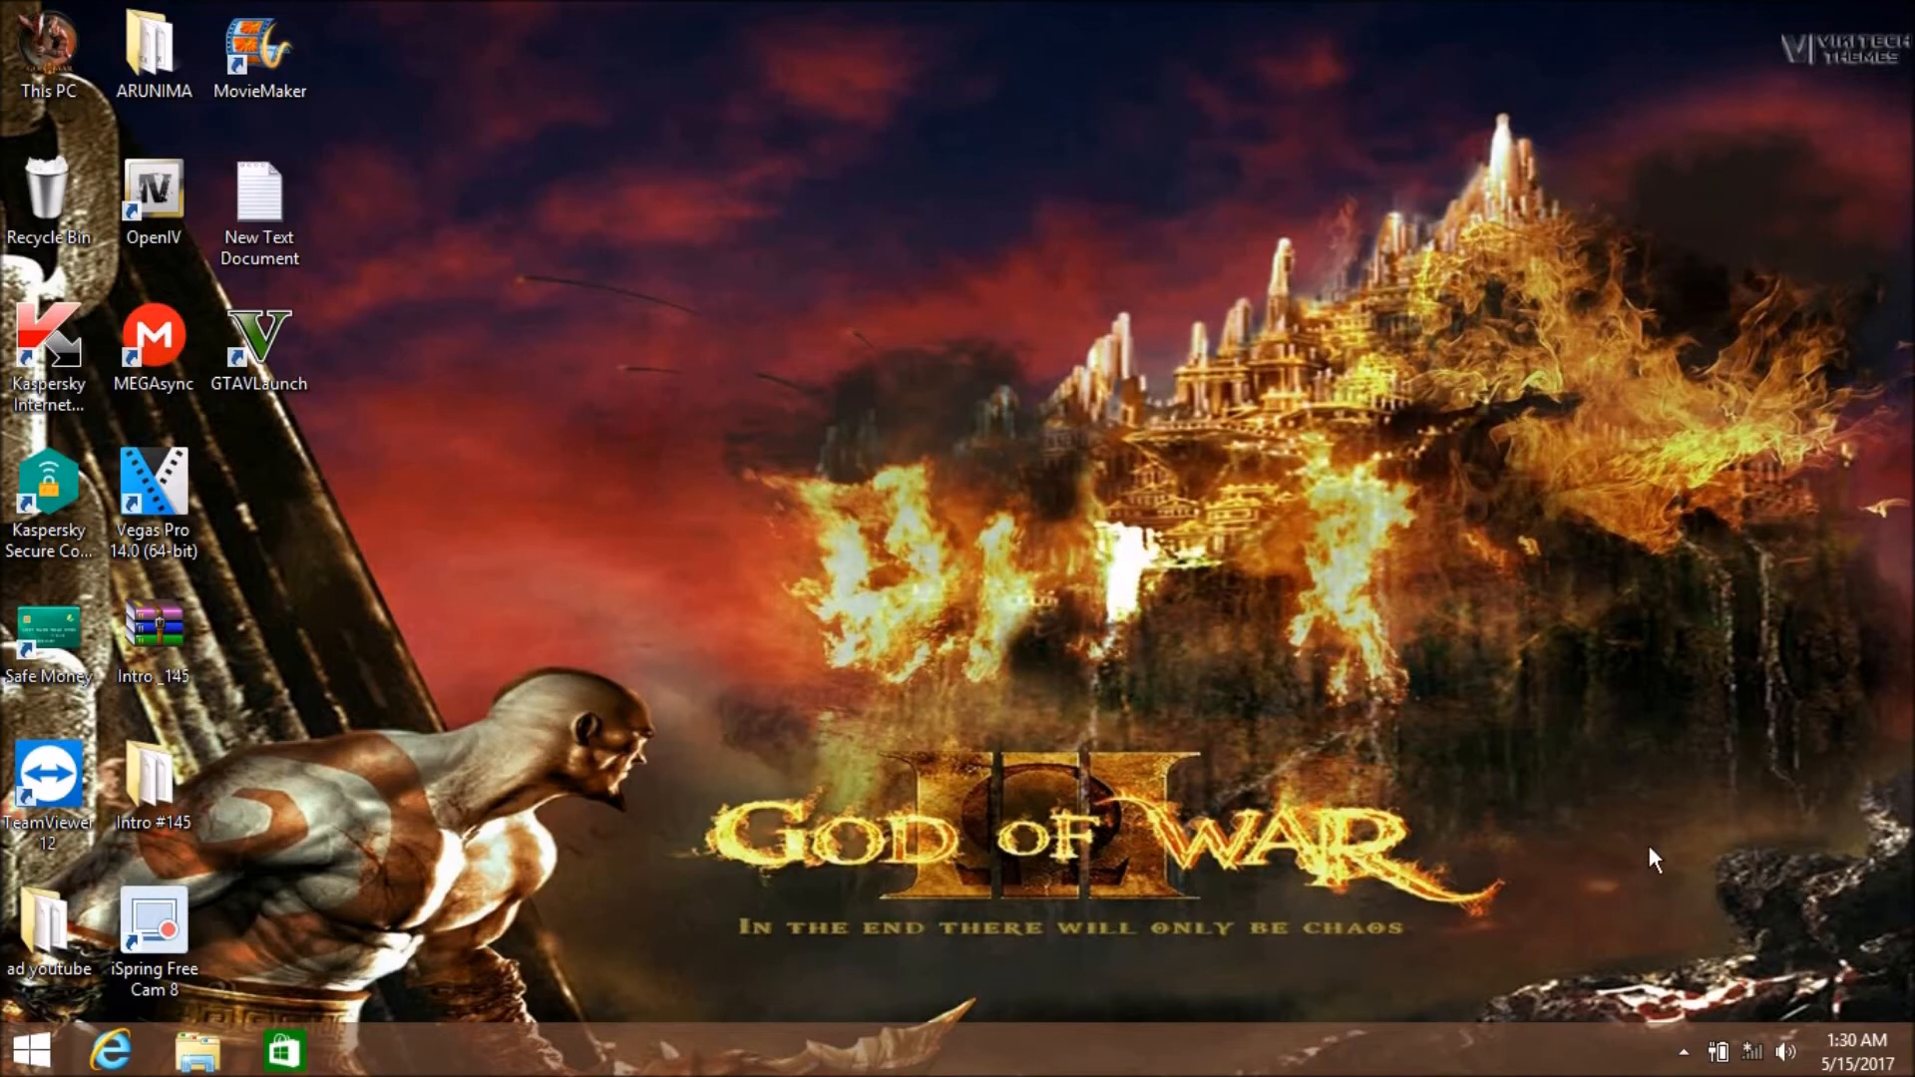
right_click(463, 166)
click(599, 256)
right_click(609, 188)
click(762, 275)
right_click(744, 241)
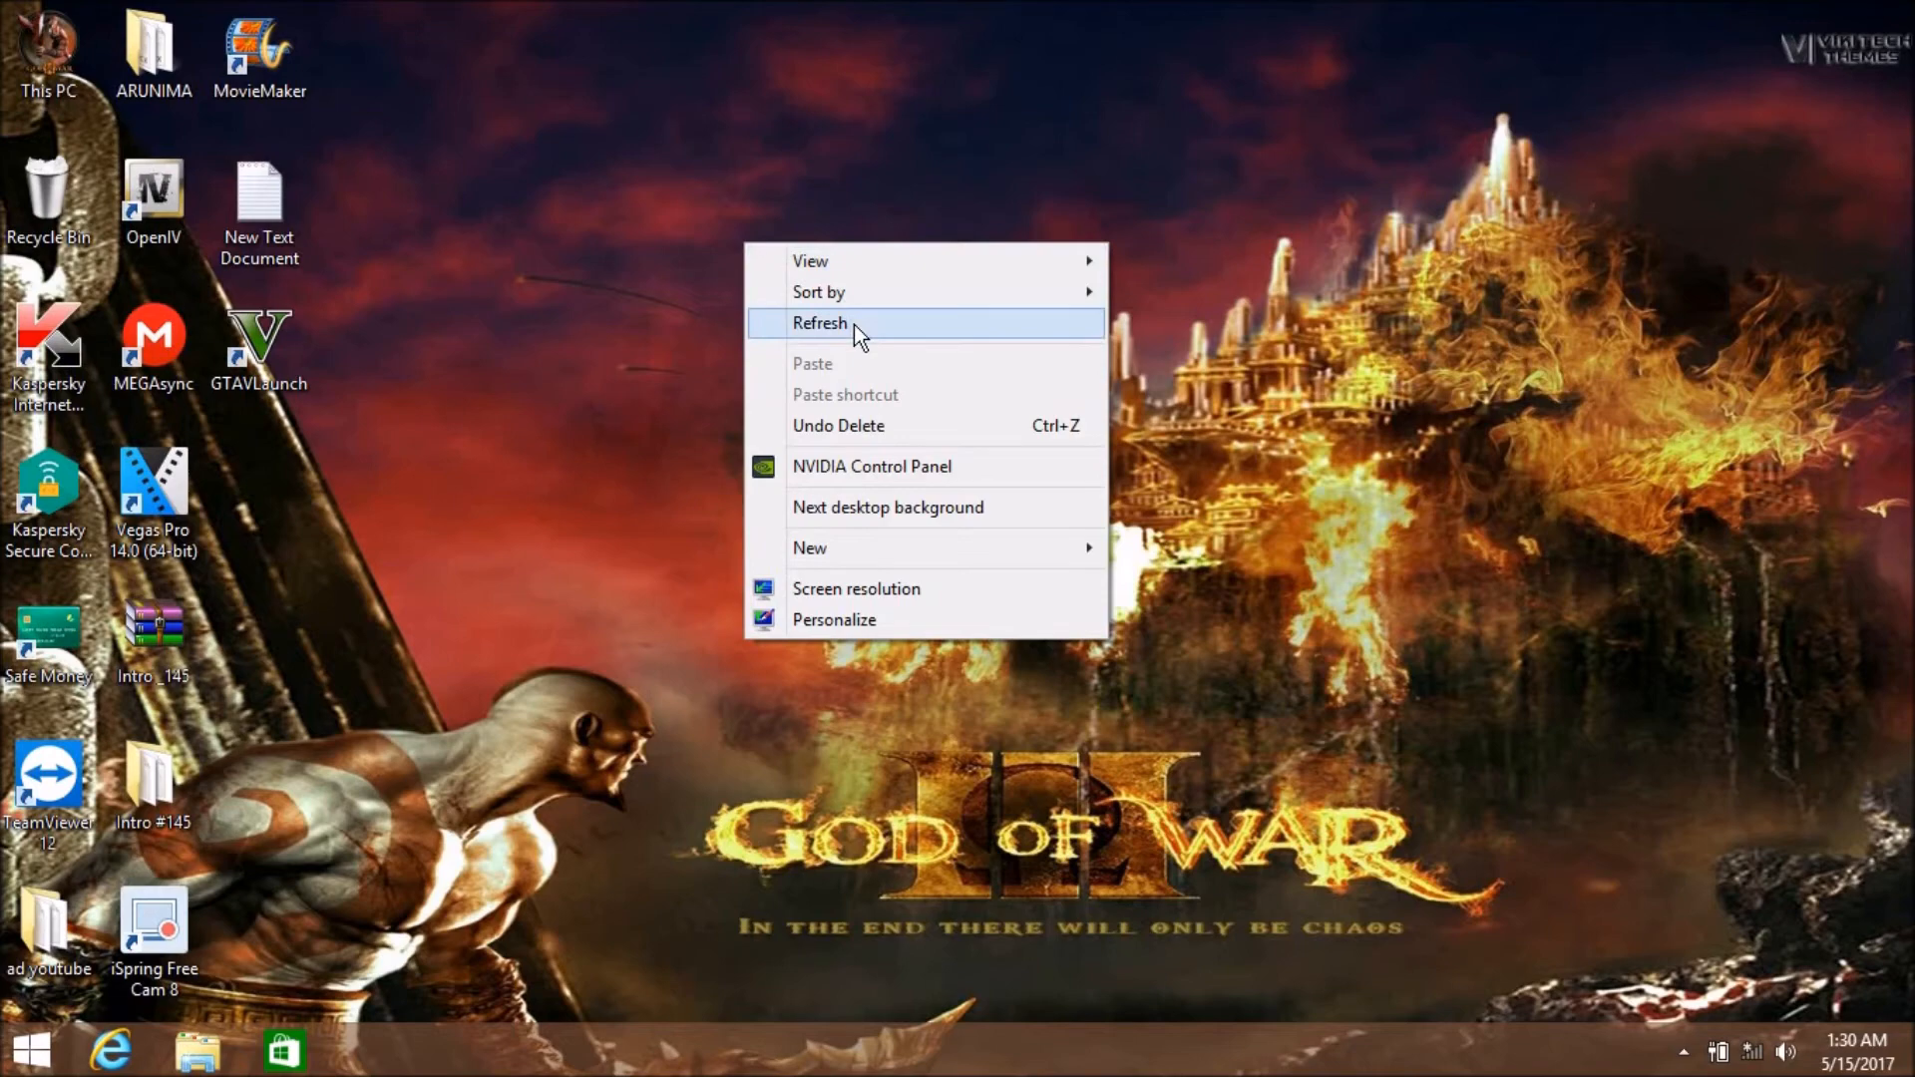
click(854, 325)
right_click(854, 316)
click(938, 390)
View PC settings from the Start screen and close them to return to the desktop
click(31, 1049)
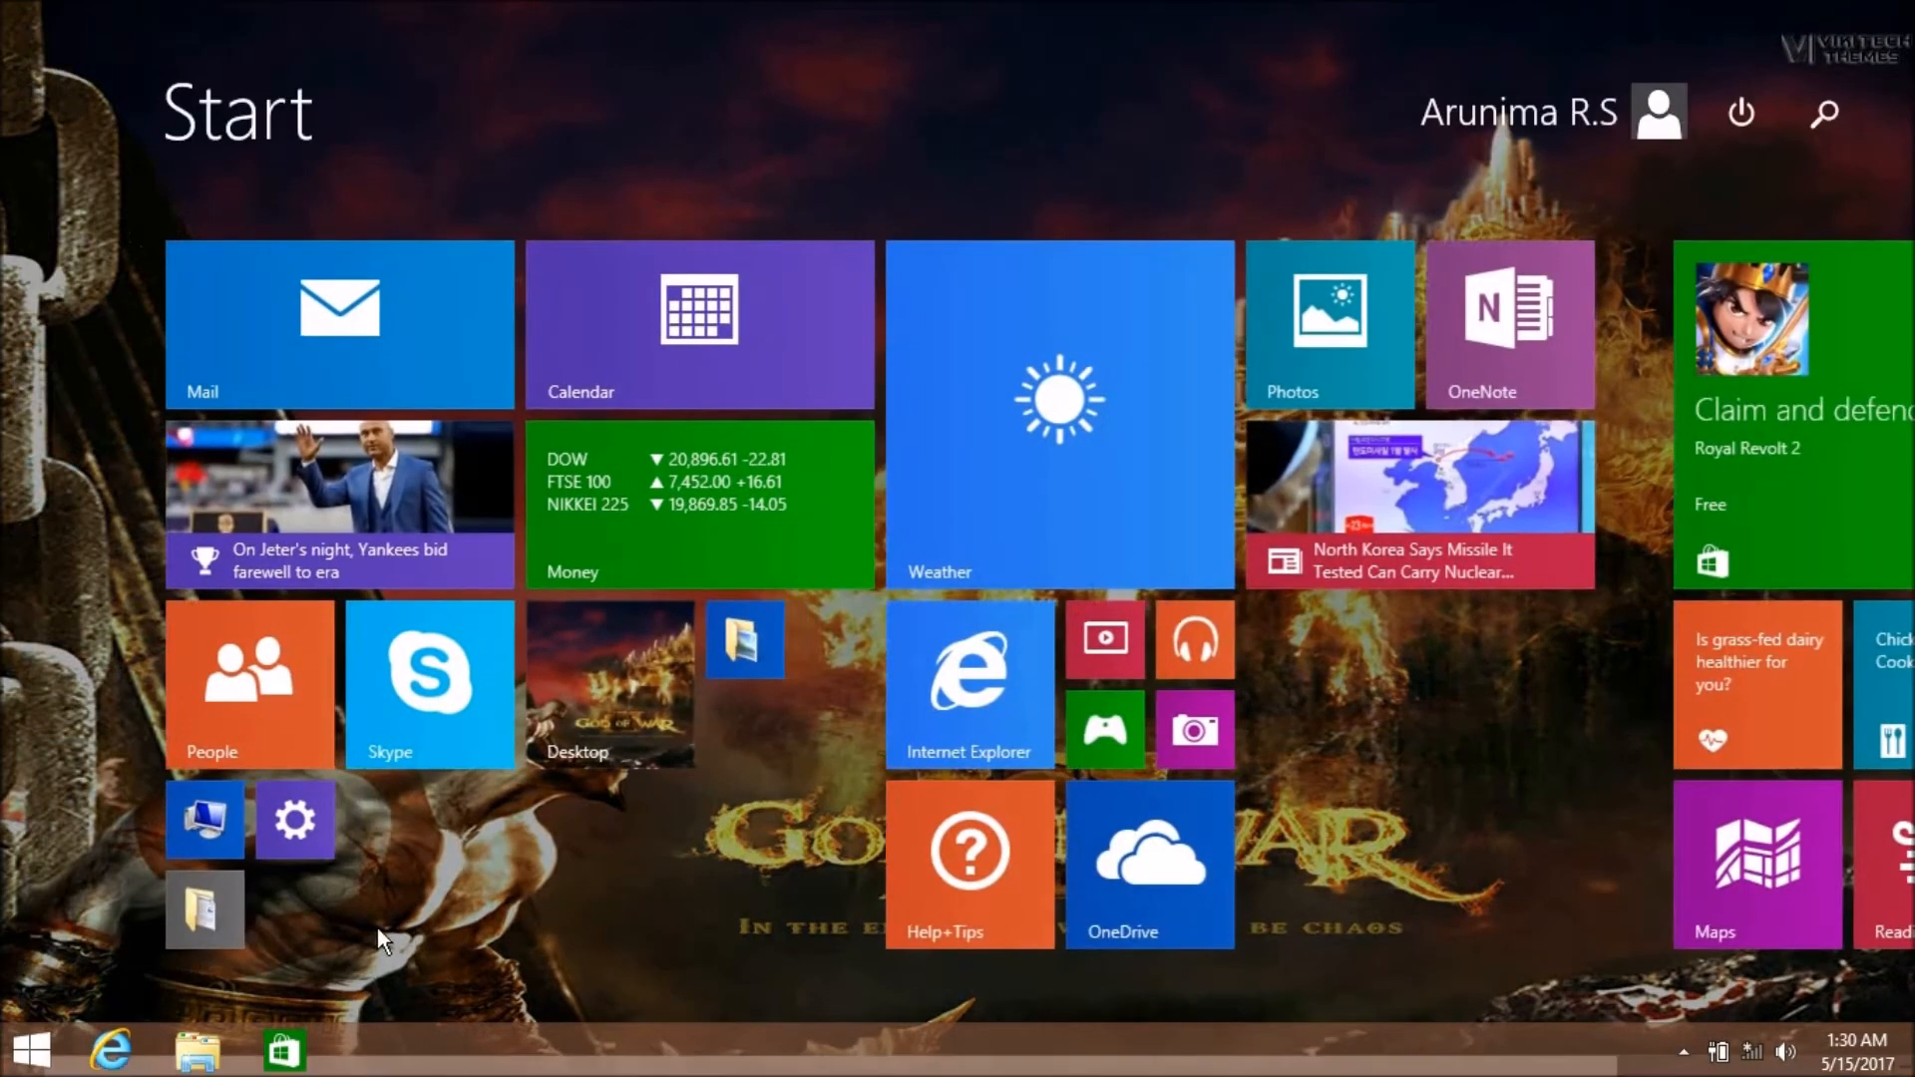
click(297, 826)
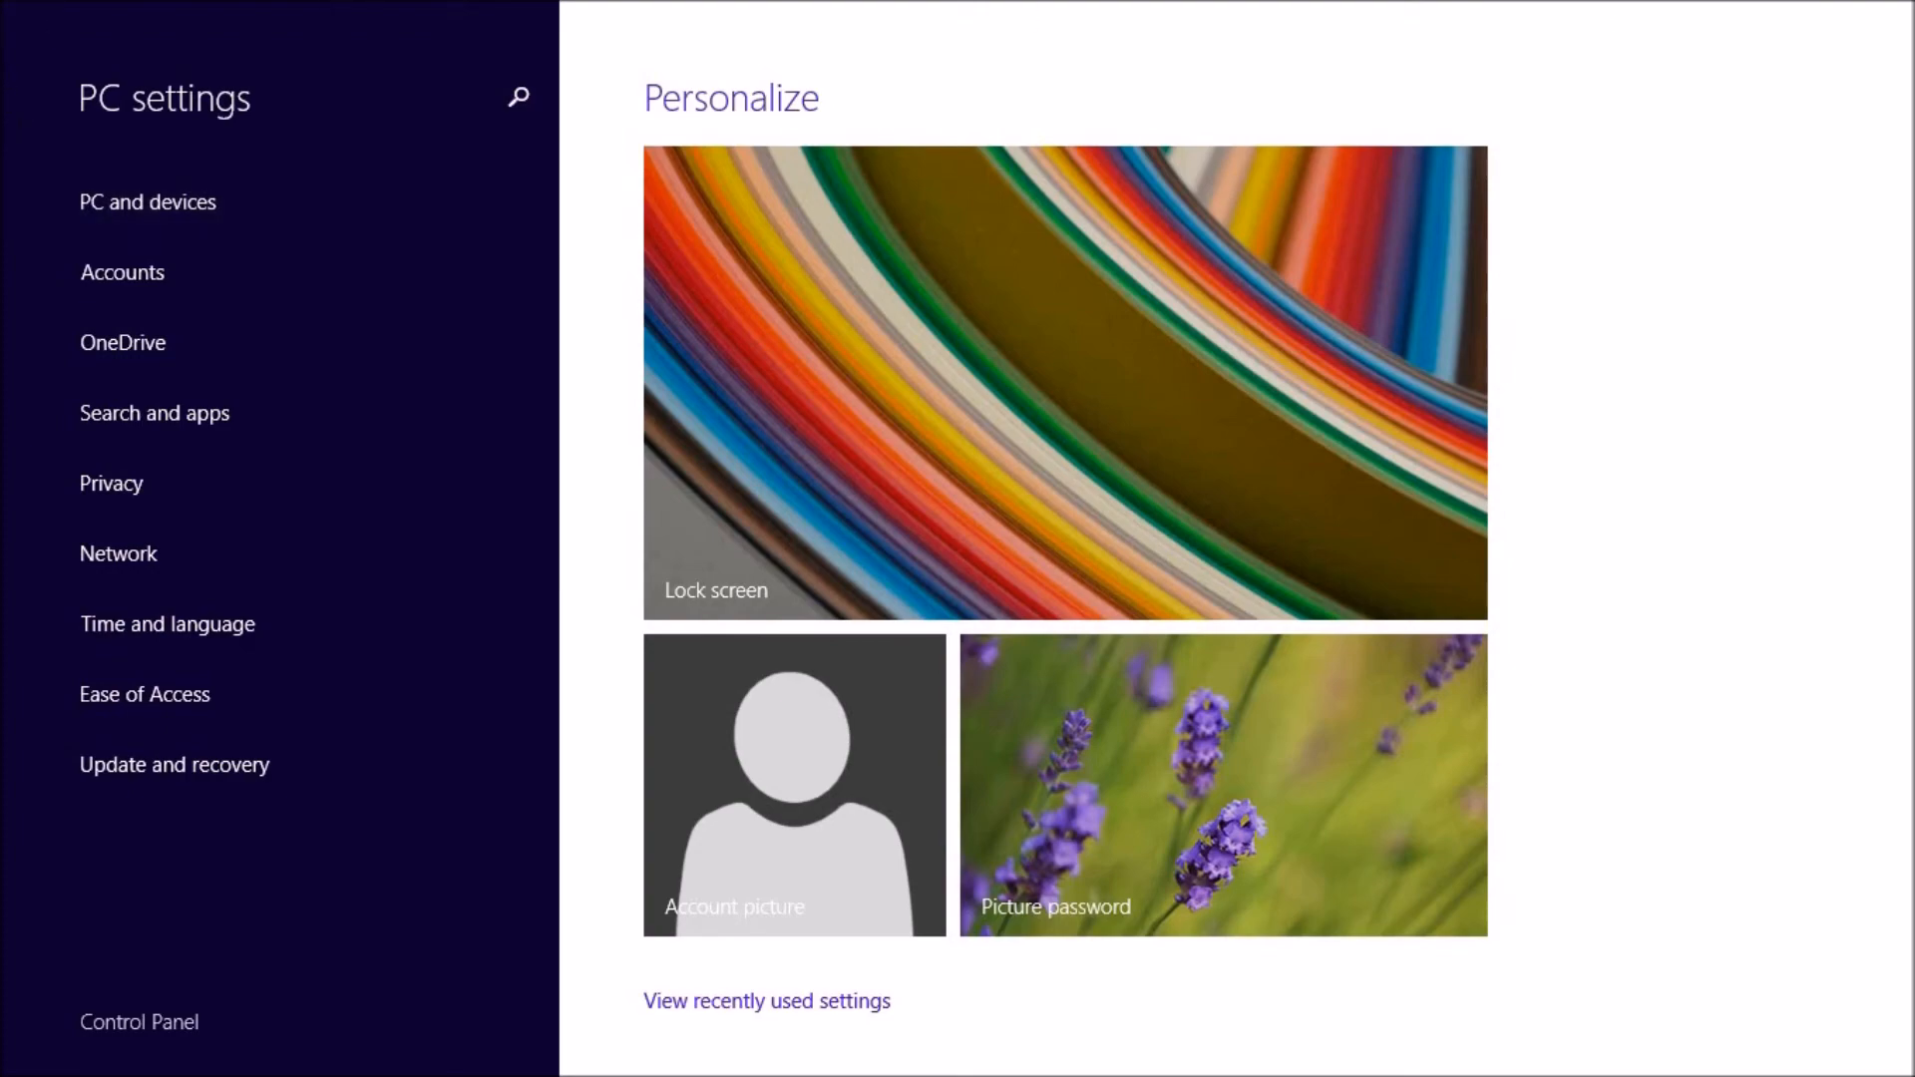
mouse_move(1605, 2)
click(1895, 20)
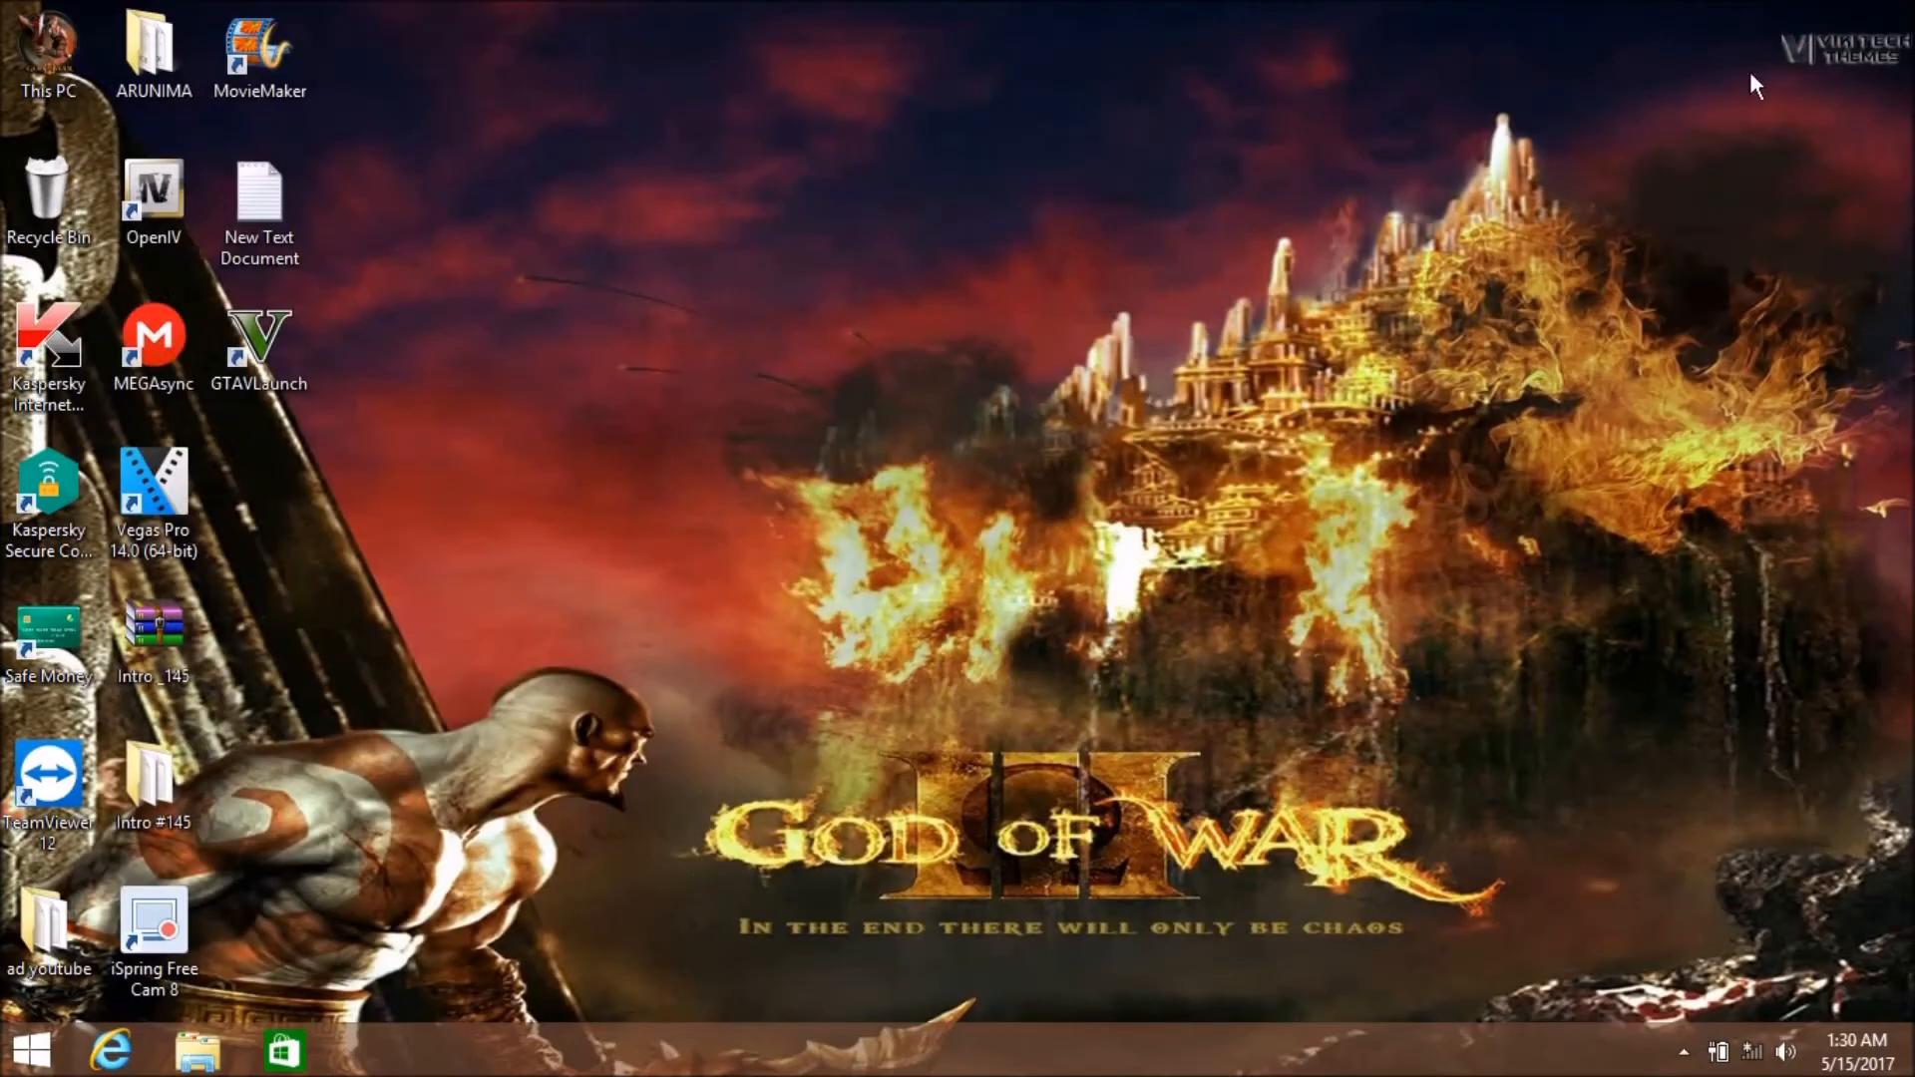
right_click(802, 323)
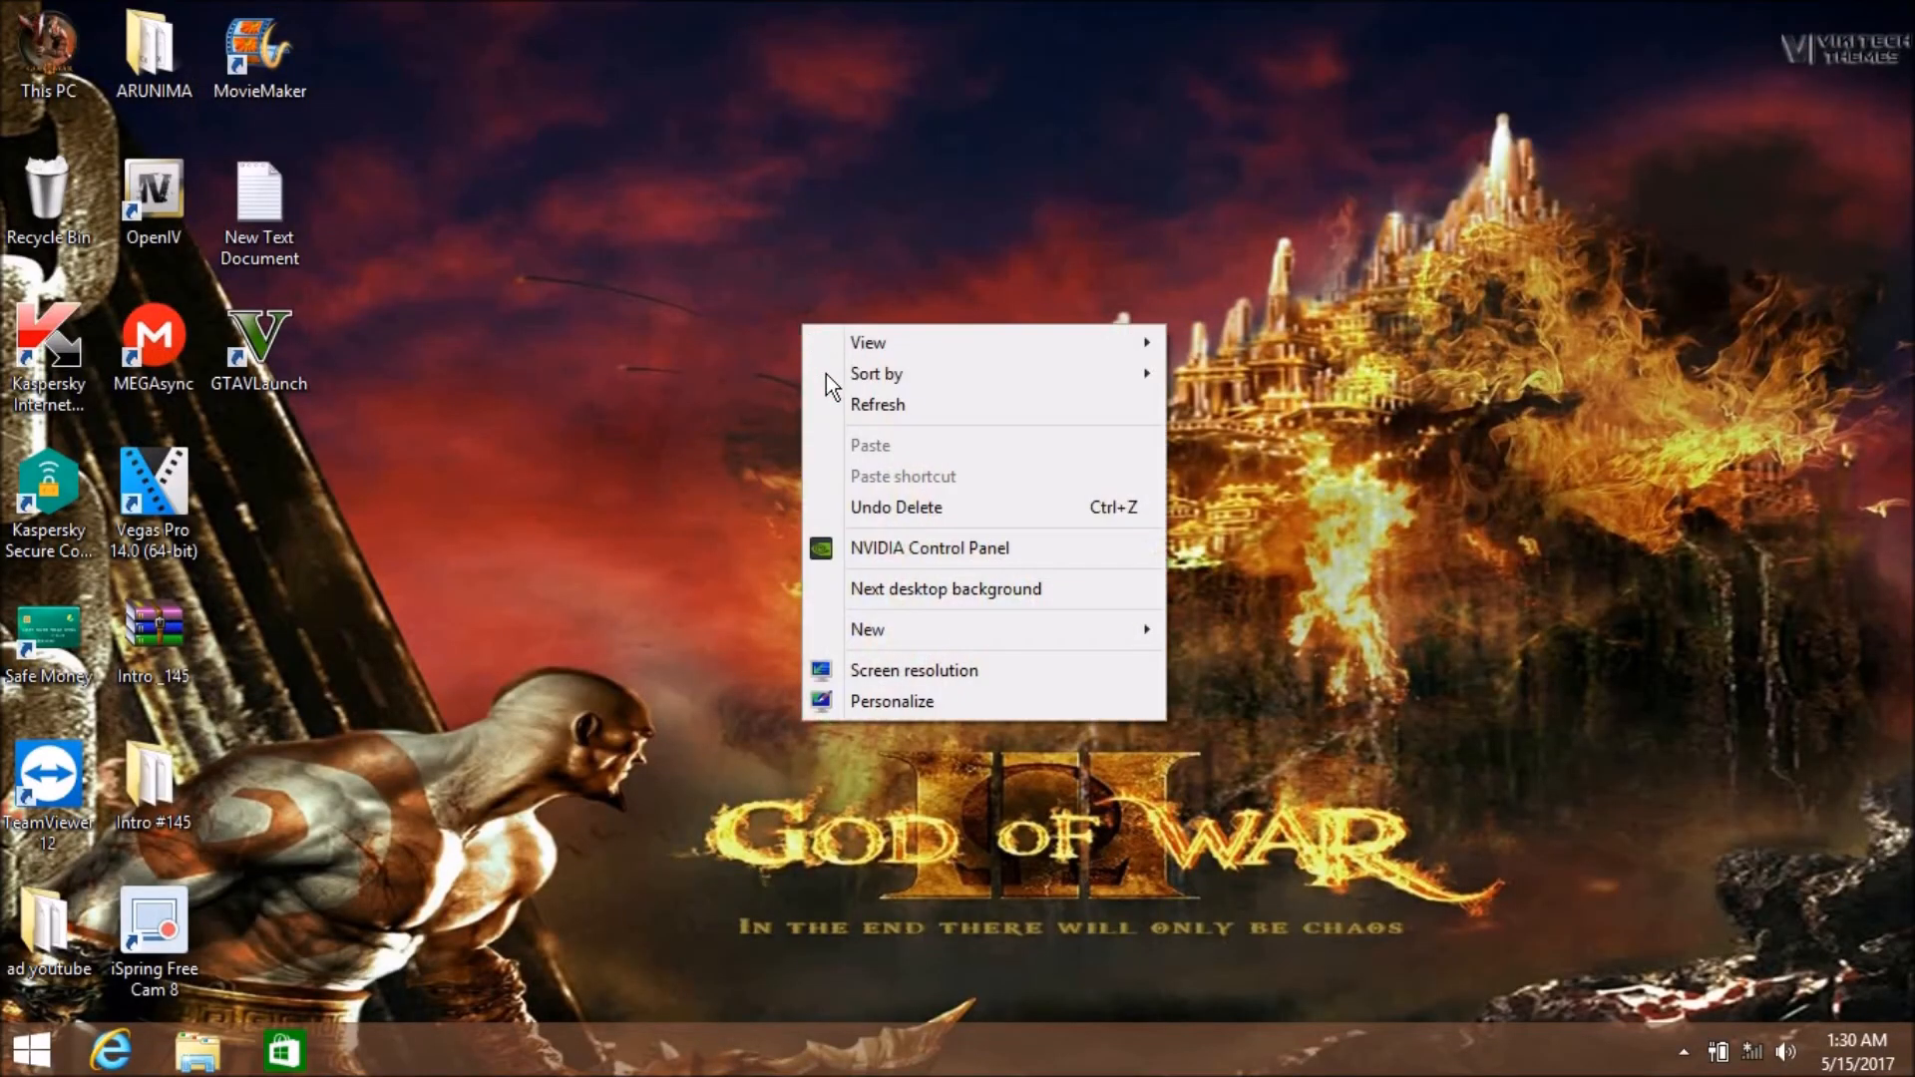
right_click(794, 375)
click(876, 429)
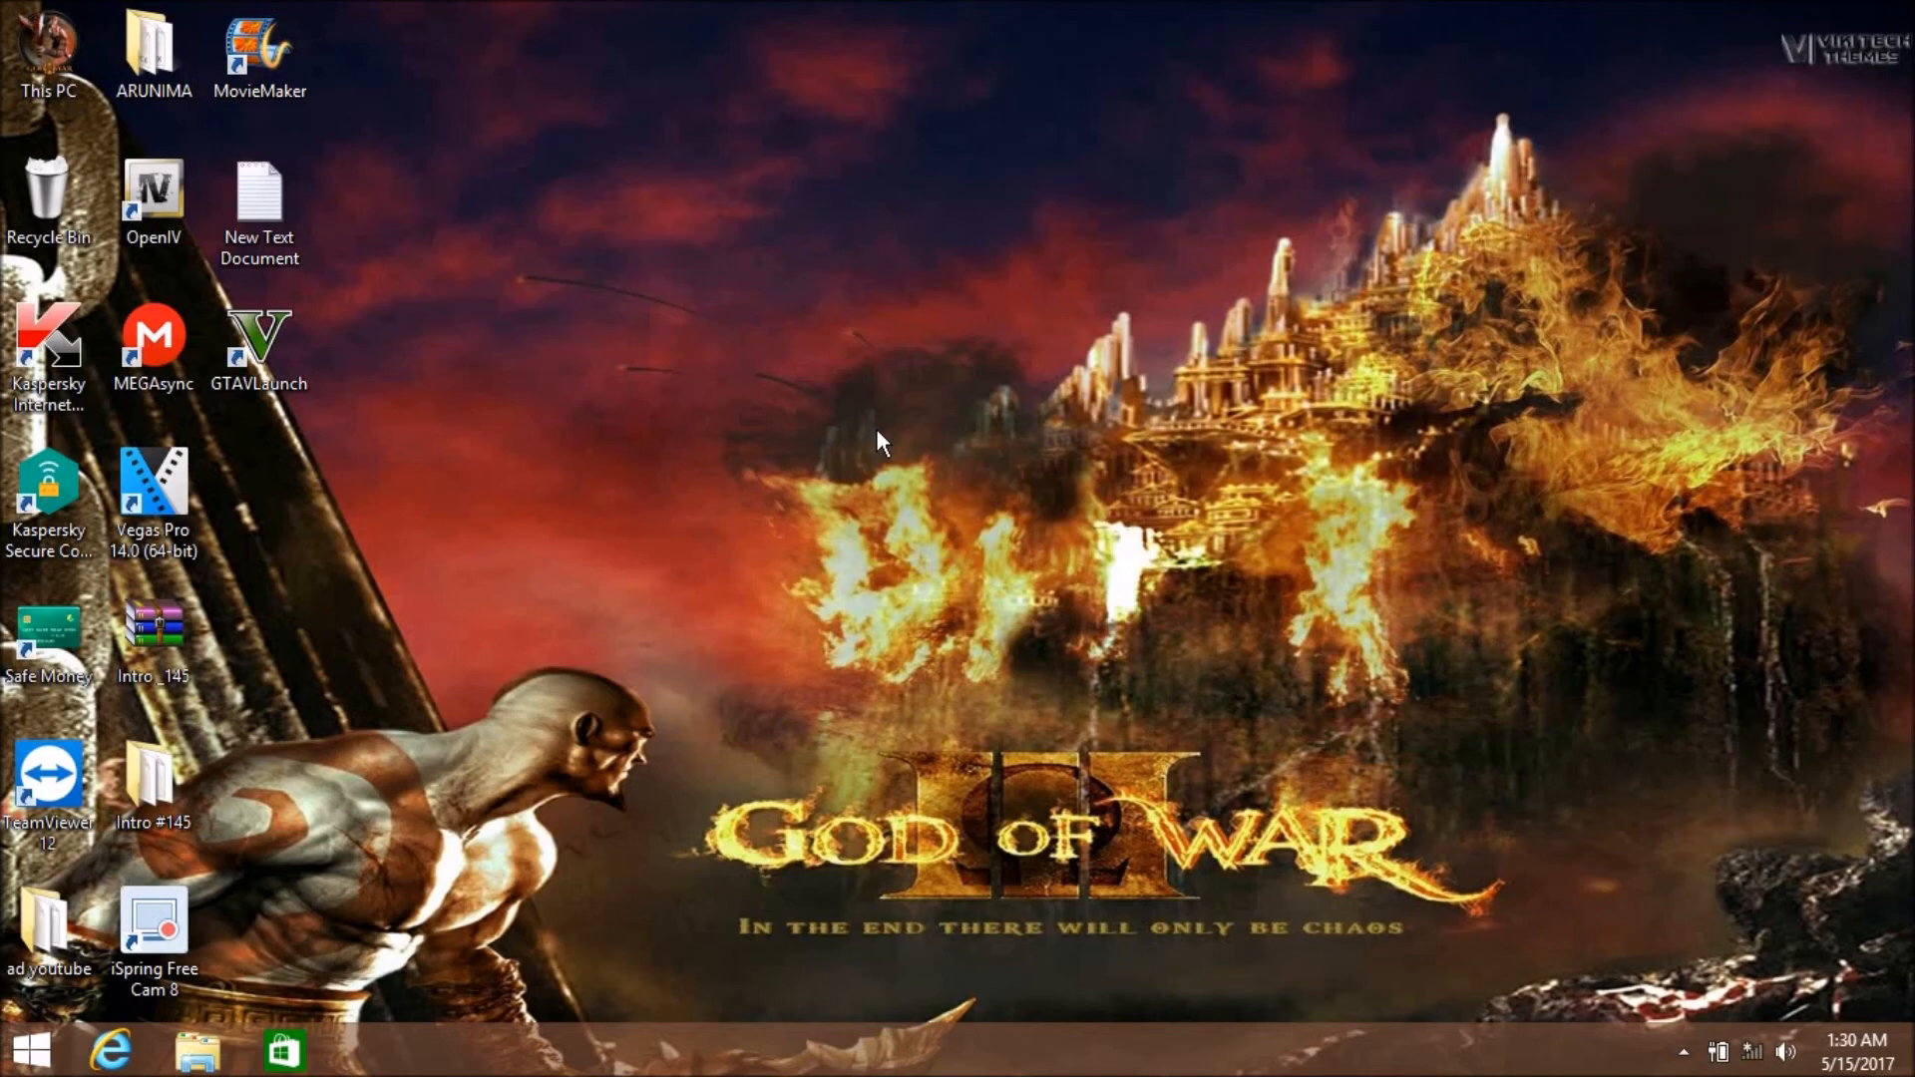
right_click(873, 261)
right_click(979, 309)
click(1037, 390)
right_click(1020, 344)
click(1117, 424)
right_click(1112, 375)
click(1233, 454)
right_click(804, 364)
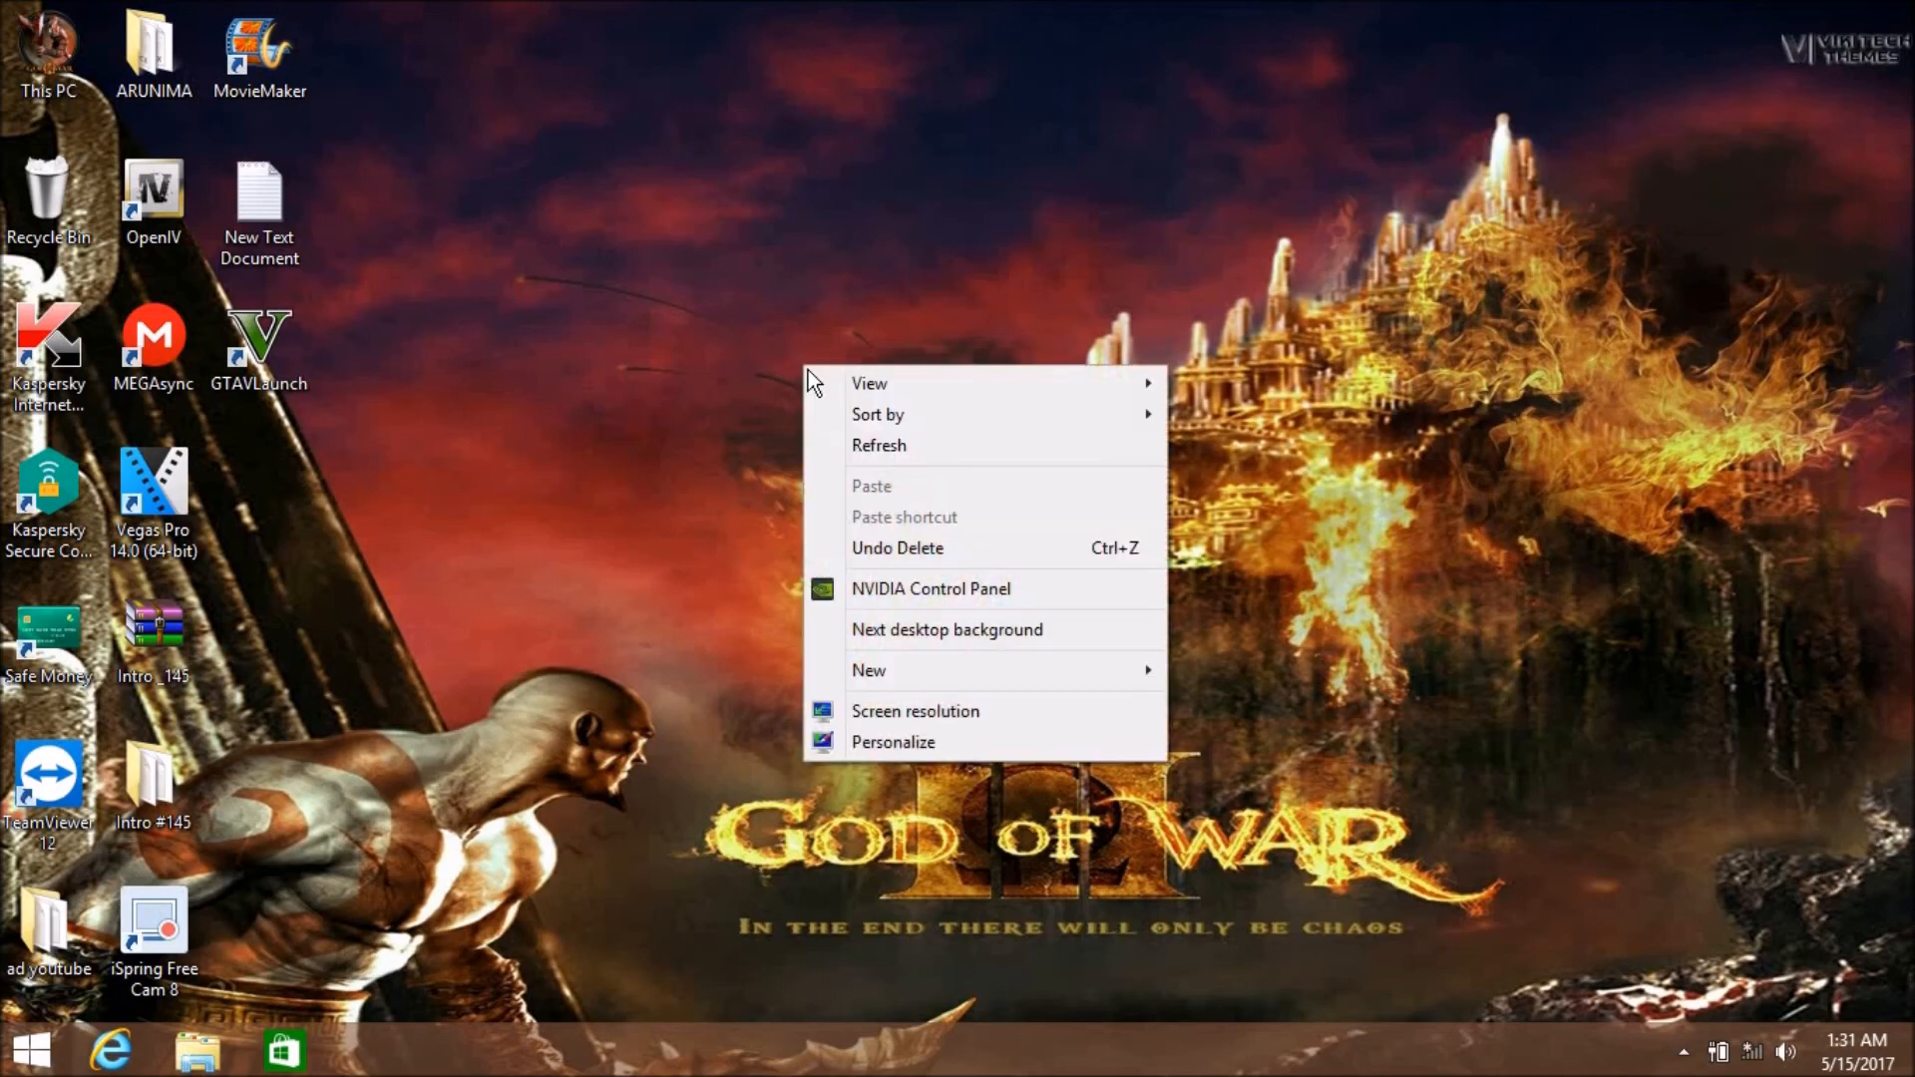
click(866, 453)
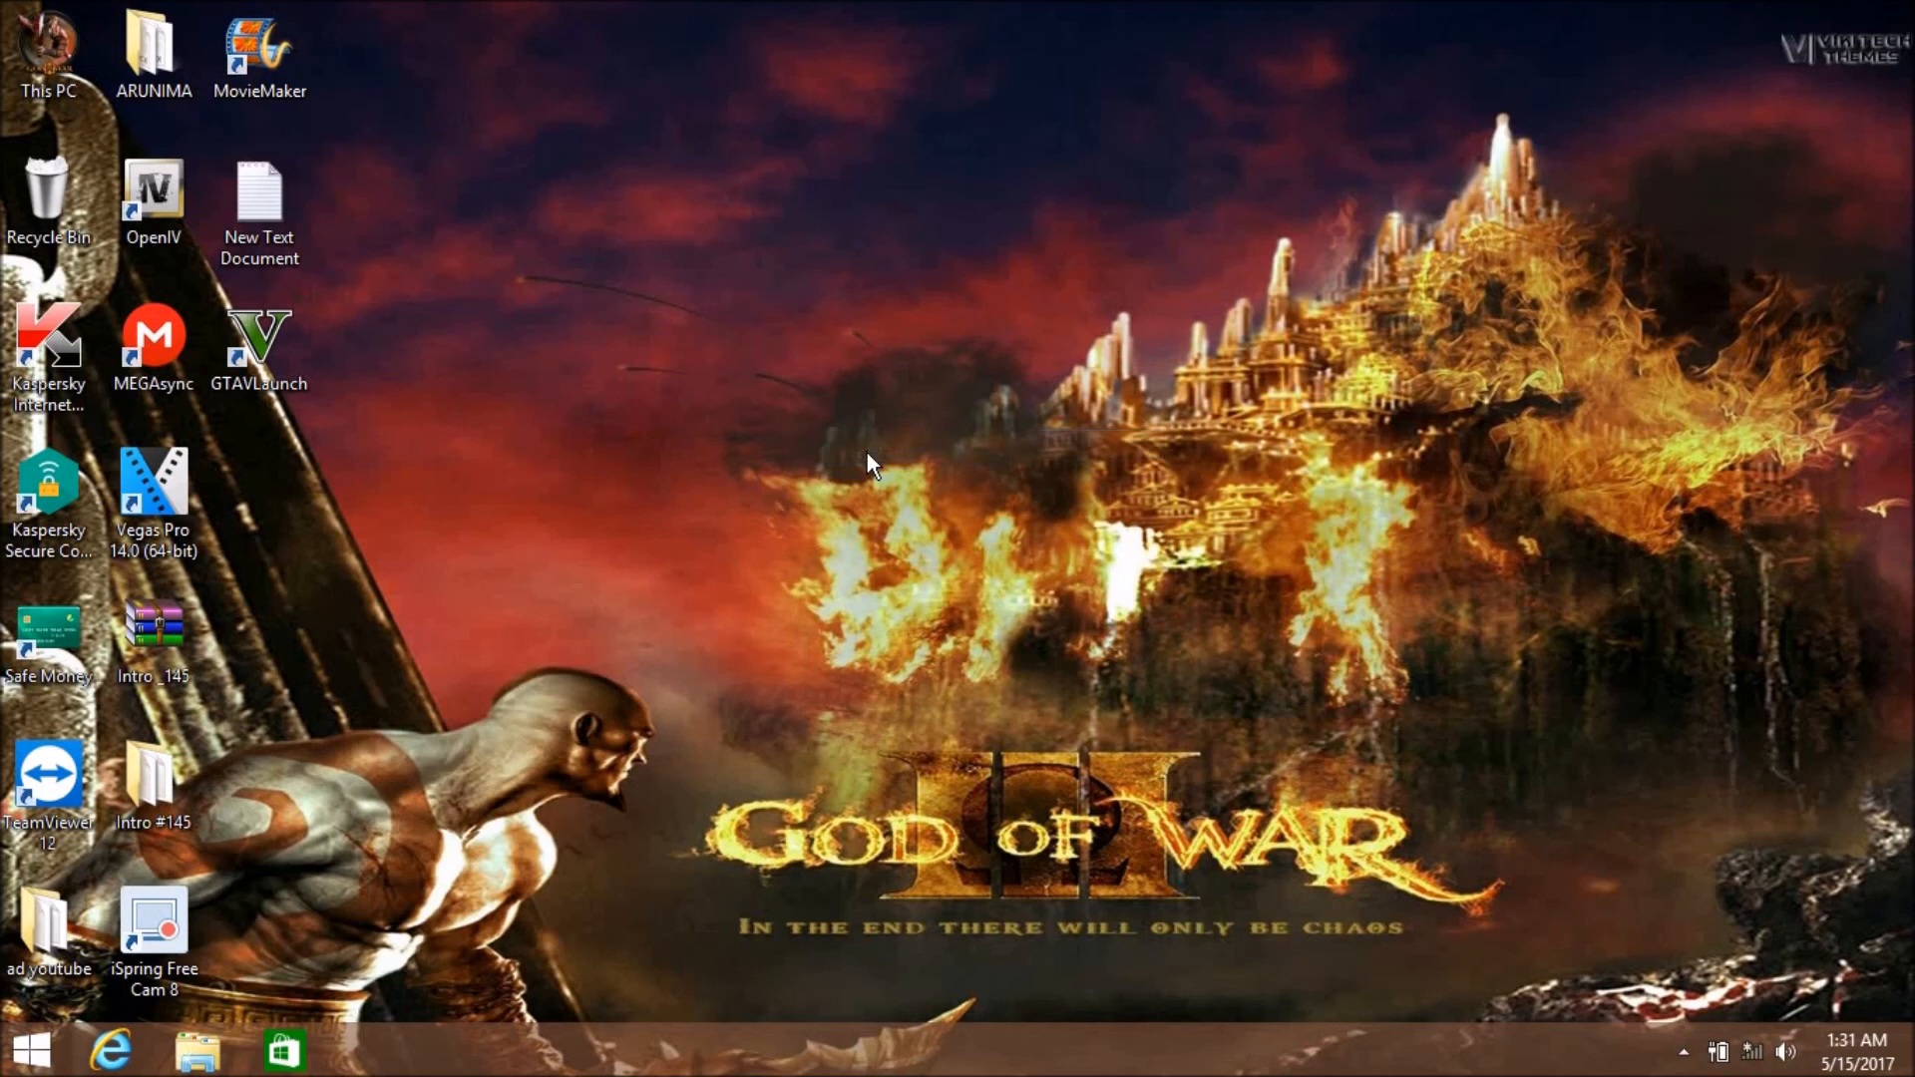